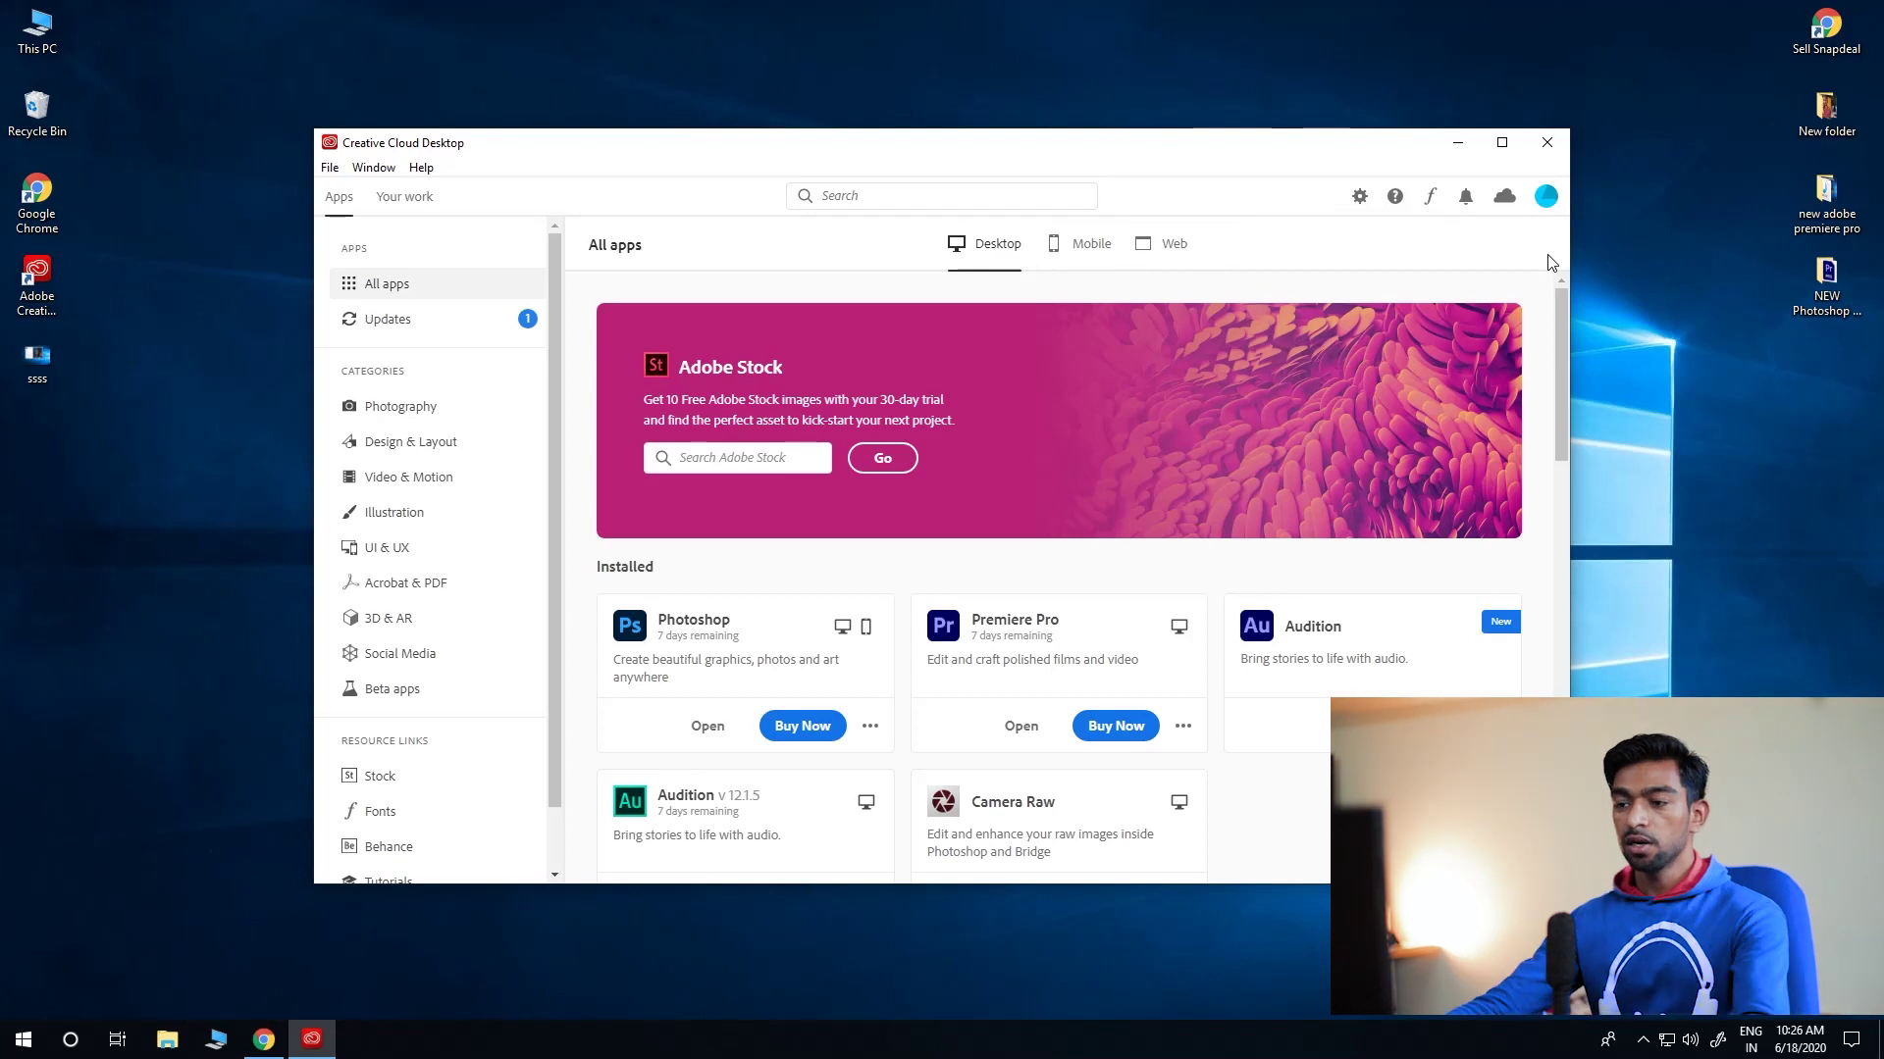
# Step: Review the signed-in Creative Cloud account and the pending app updates
pyautogui.click(1543, 197)
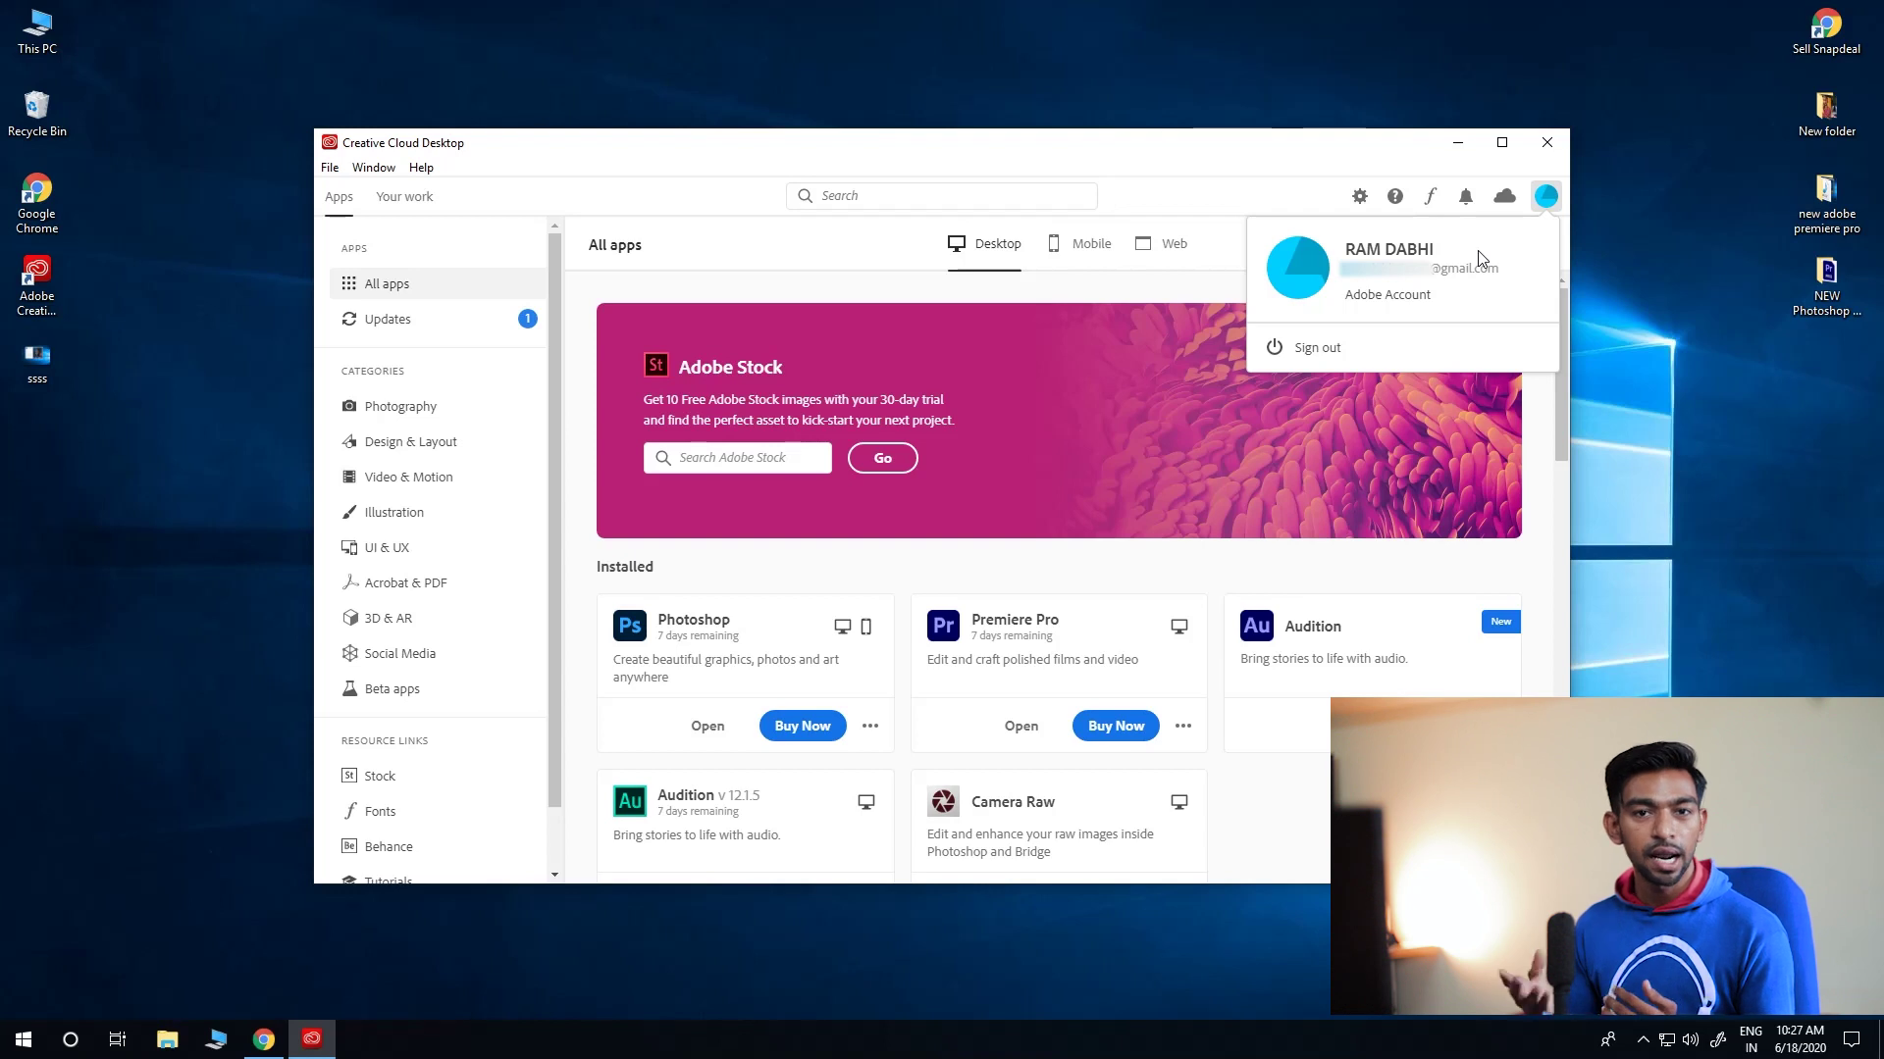
pyautogui.click(1553, 192)
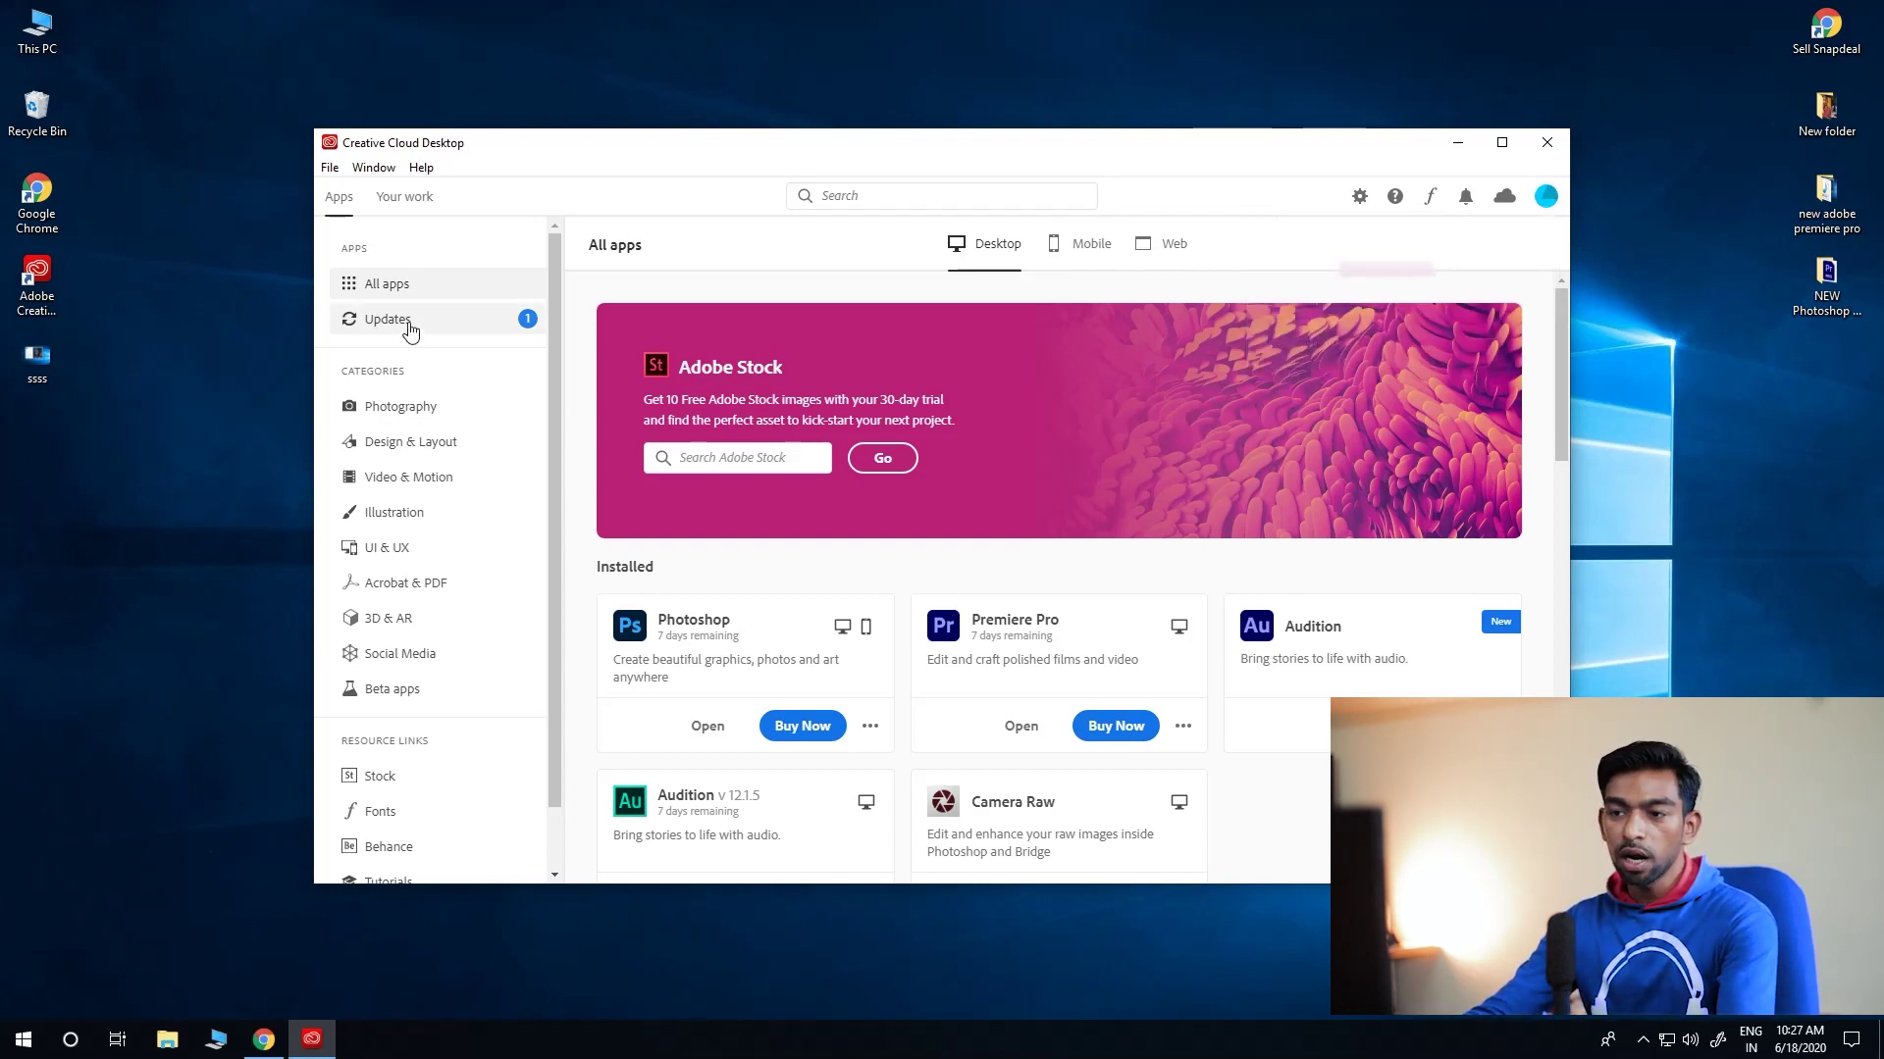
pyautogui.click(410, 330)
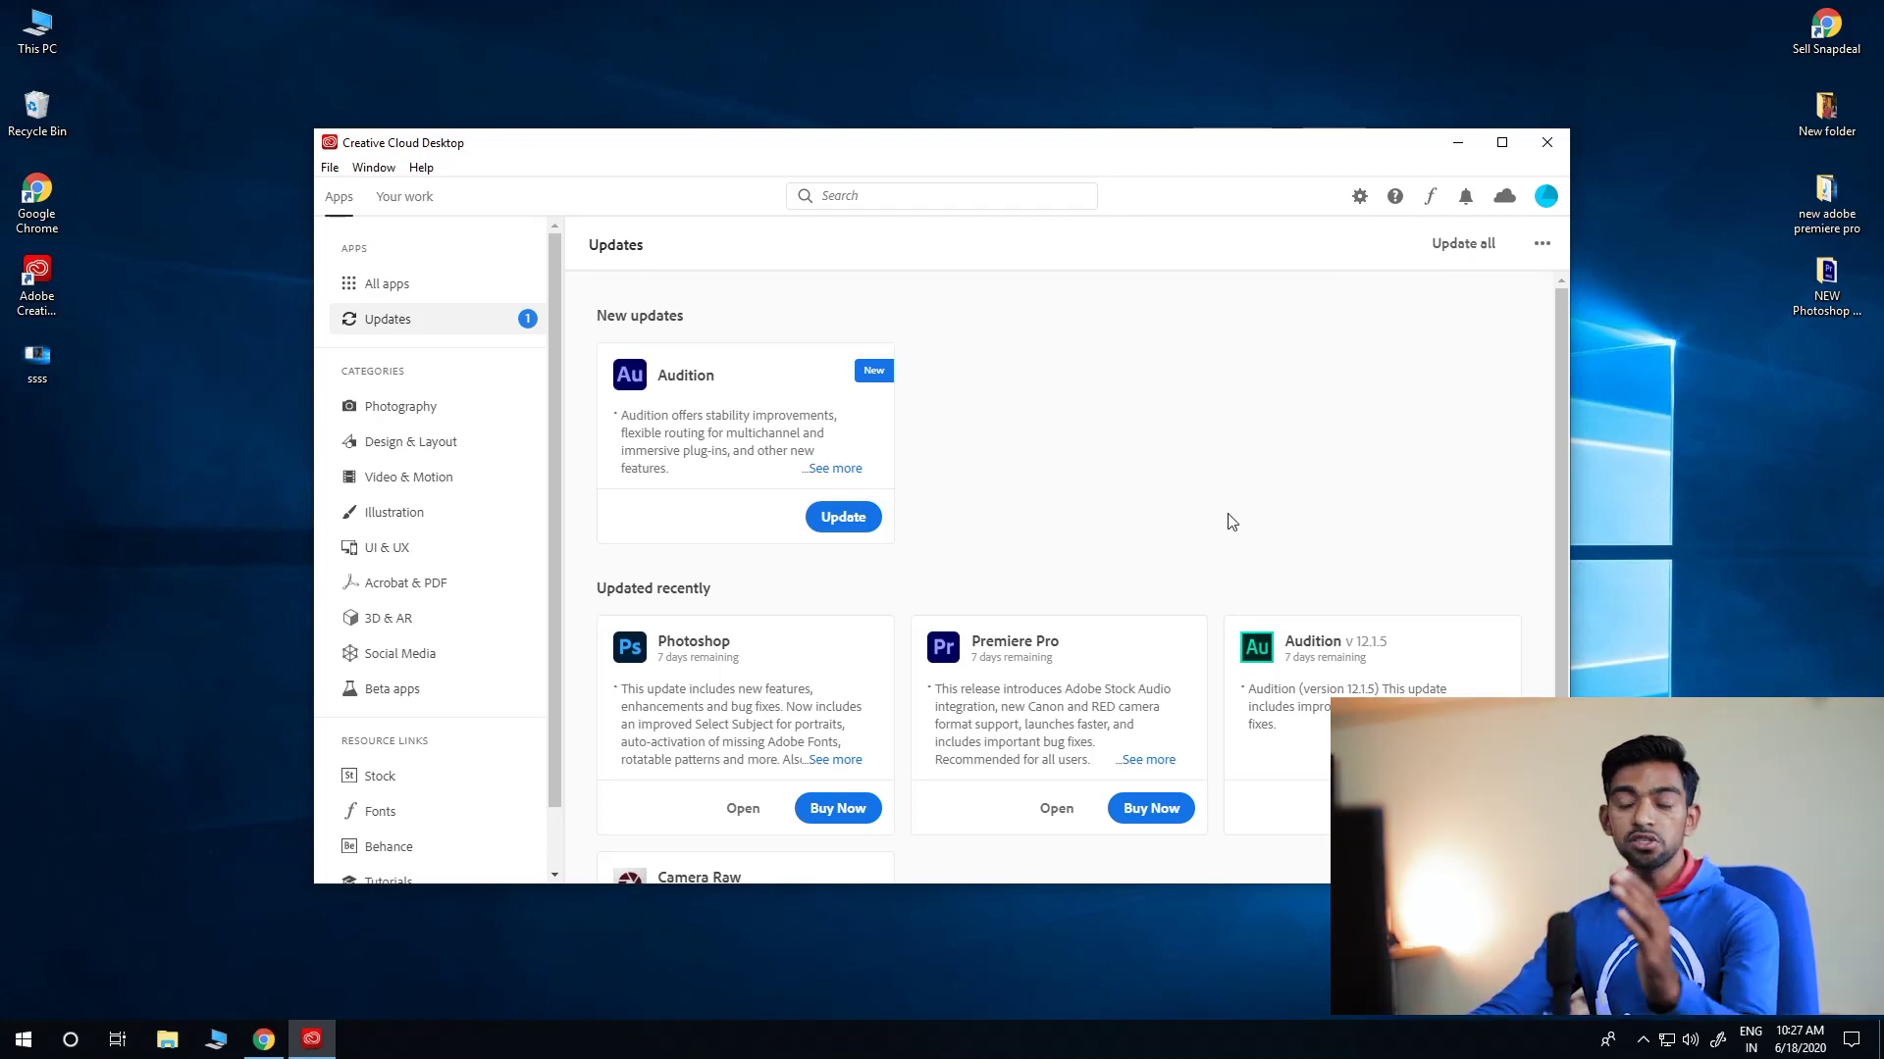
pyautogui.click(395, 285)
# Step: Scroll through the All apps list, then minimize Creative Cloud to show the desktop
pyautogui.scroll(-2, 675, 609)
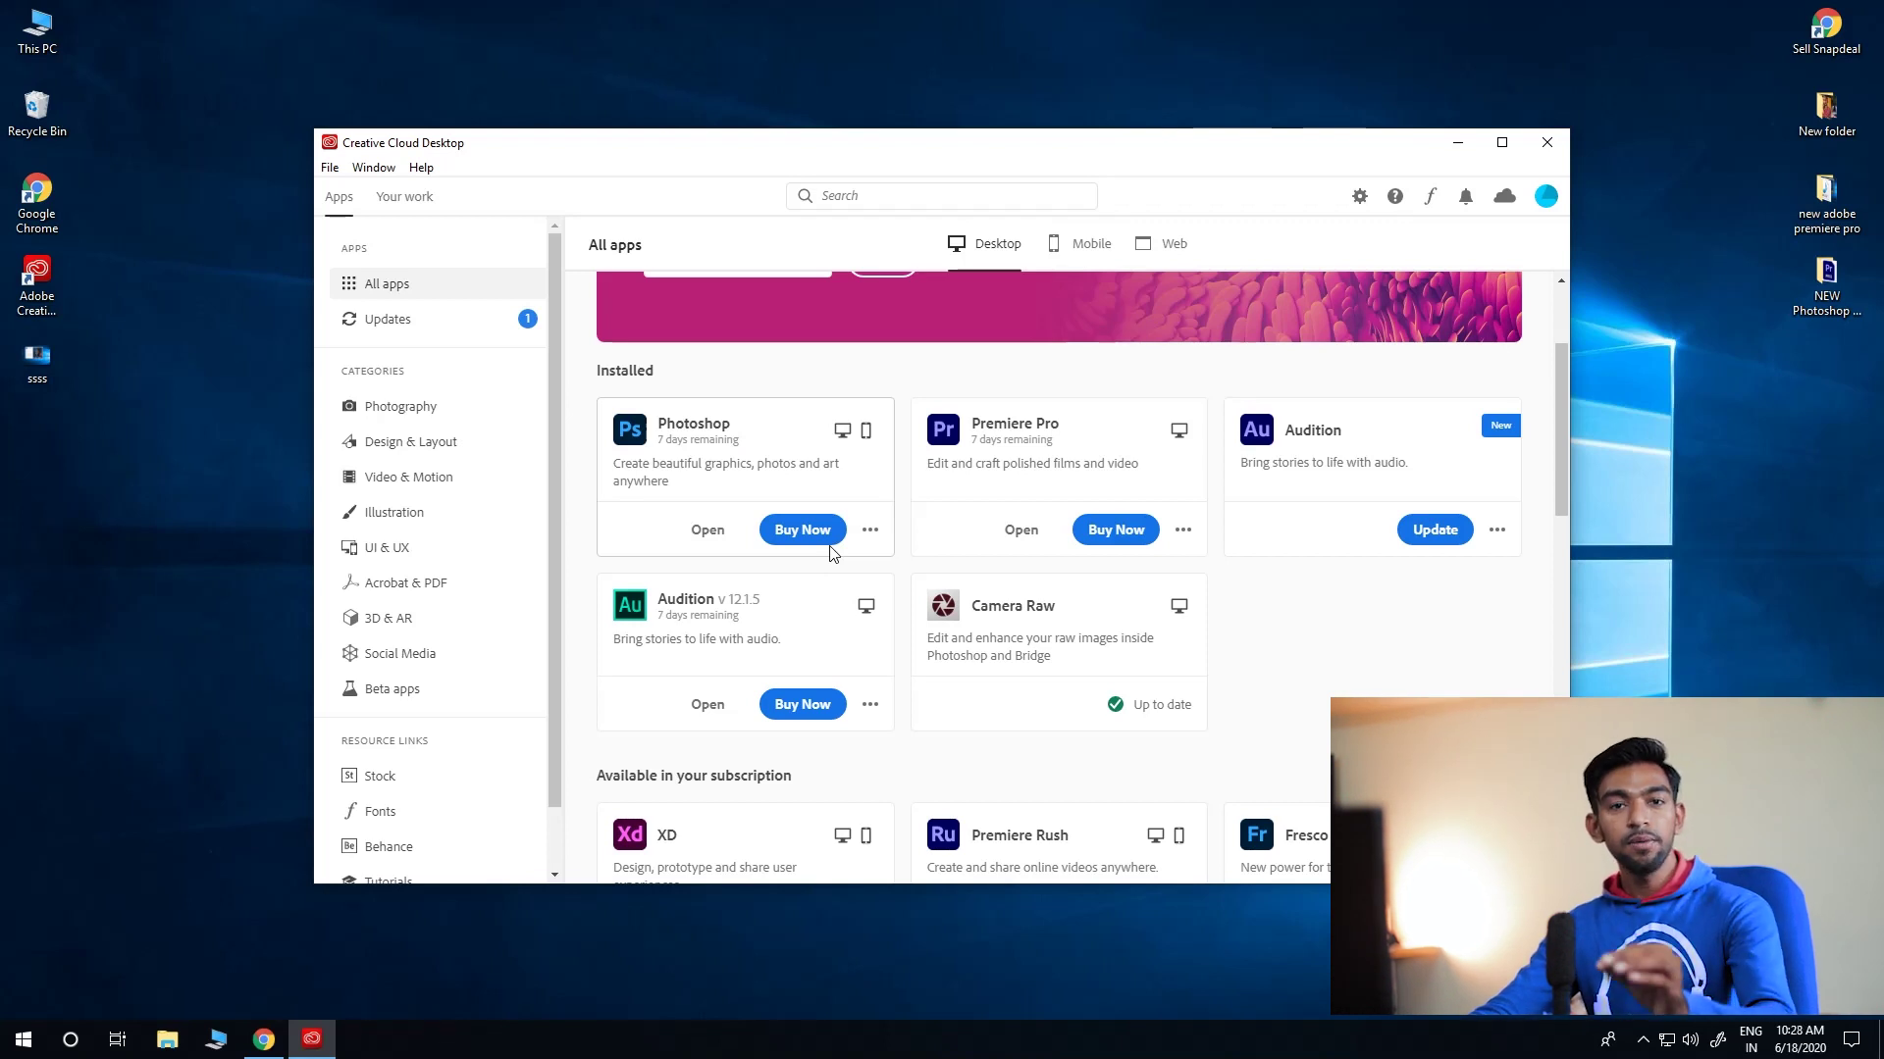
pyautogui.scroll(1, 829, 552)
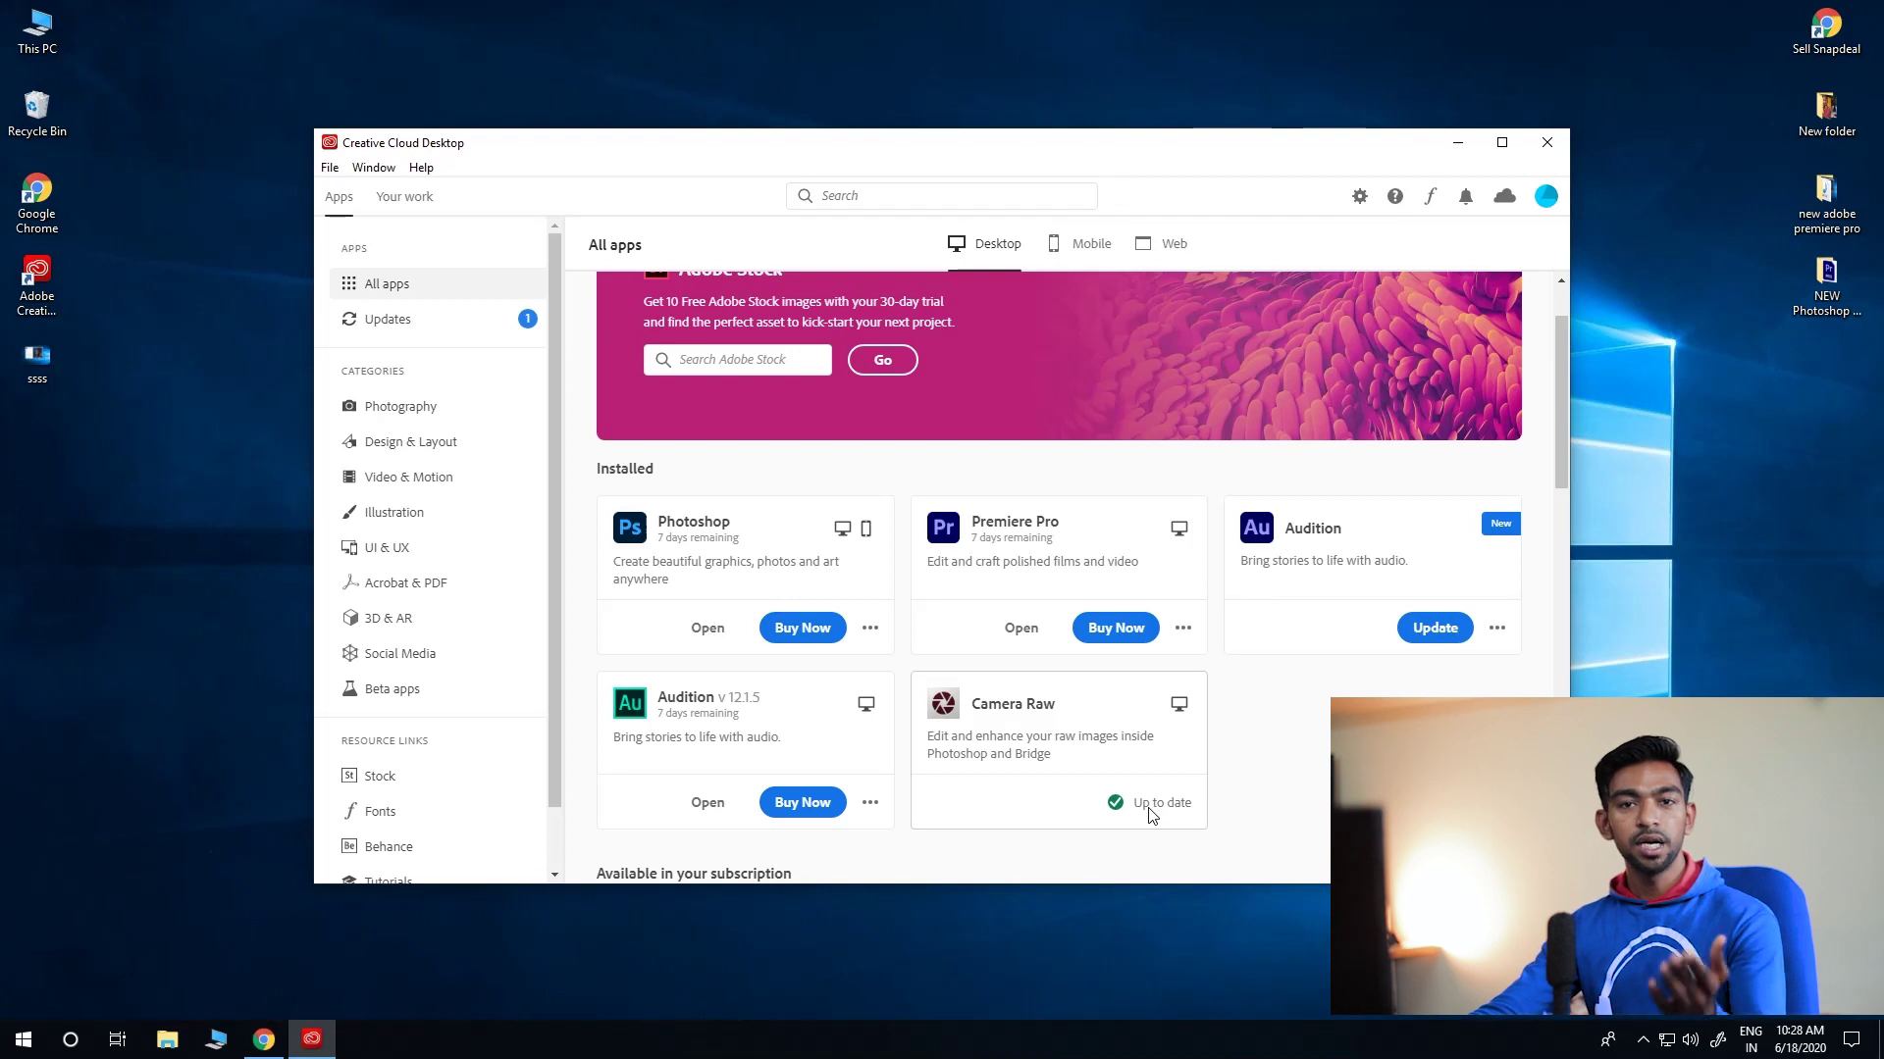
pyautogui.click(309, 1032)
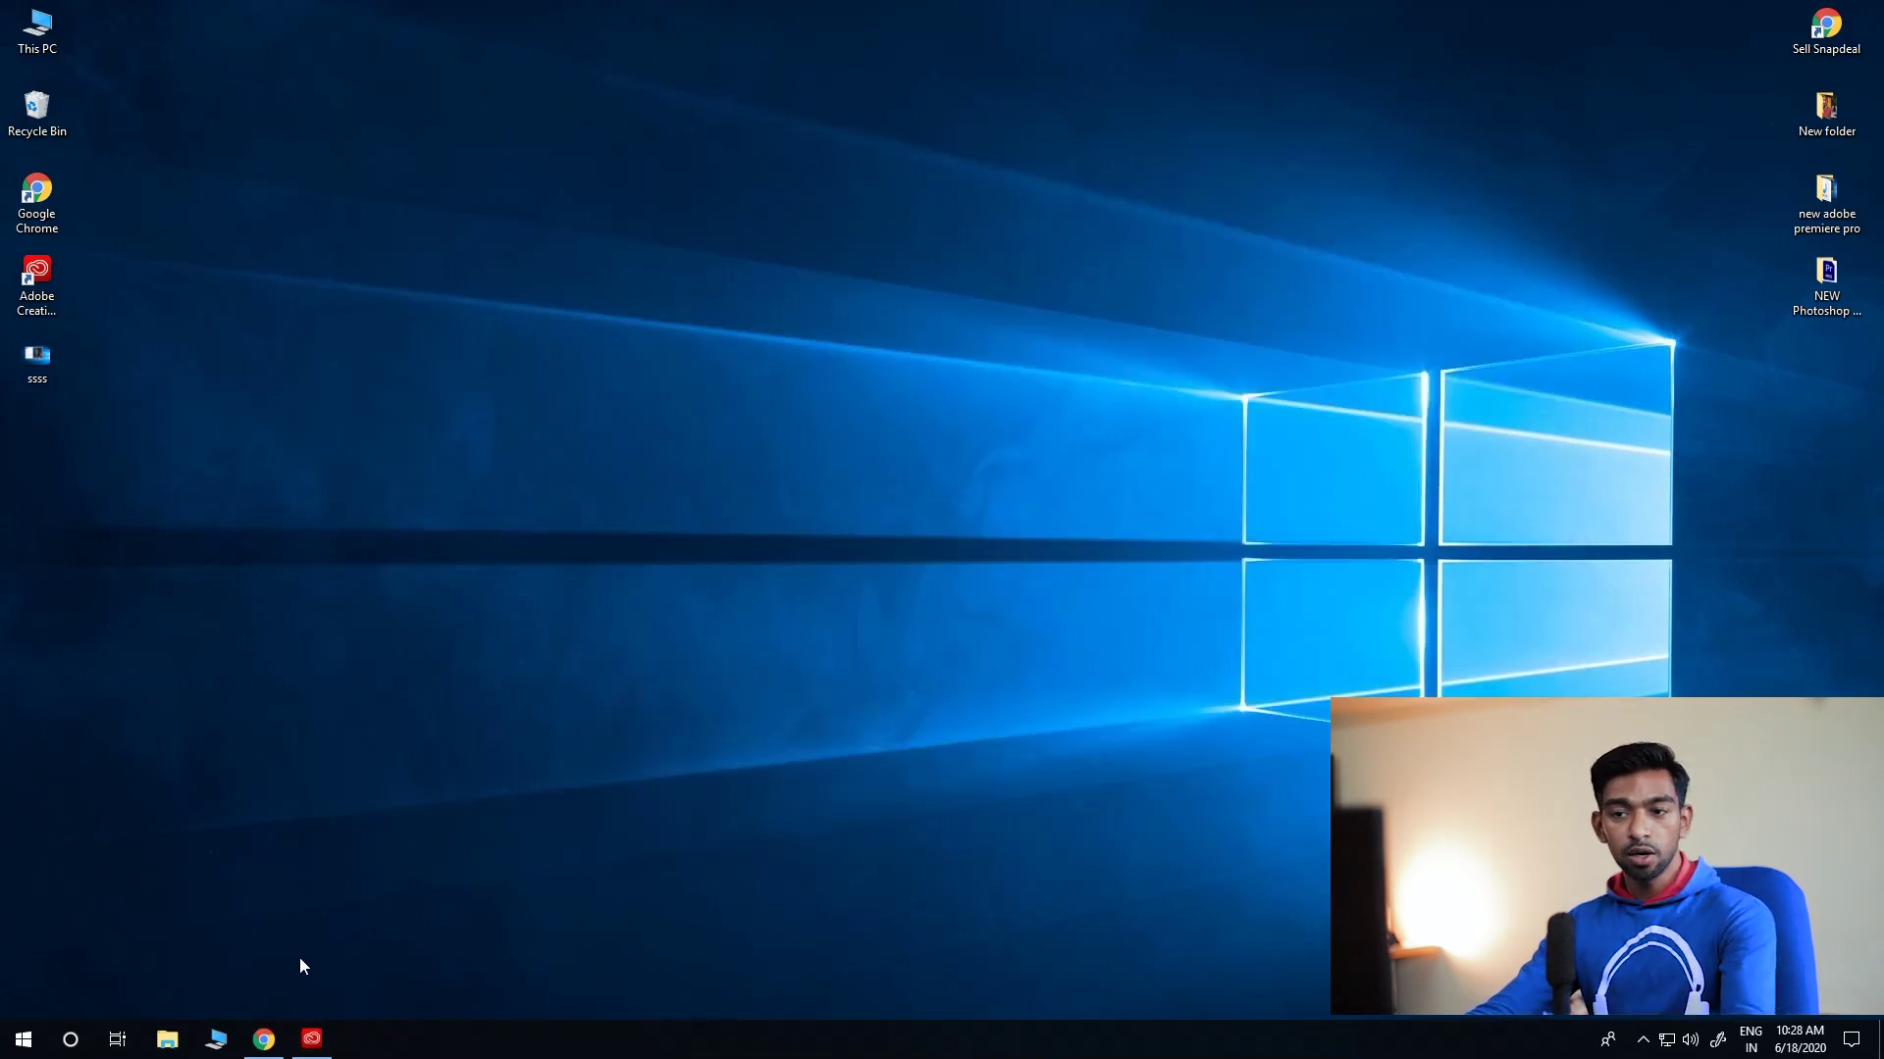
# Step: Launch Adobe Photoshop 2020 from the Start menu
pyautogui.click(22, 1038)
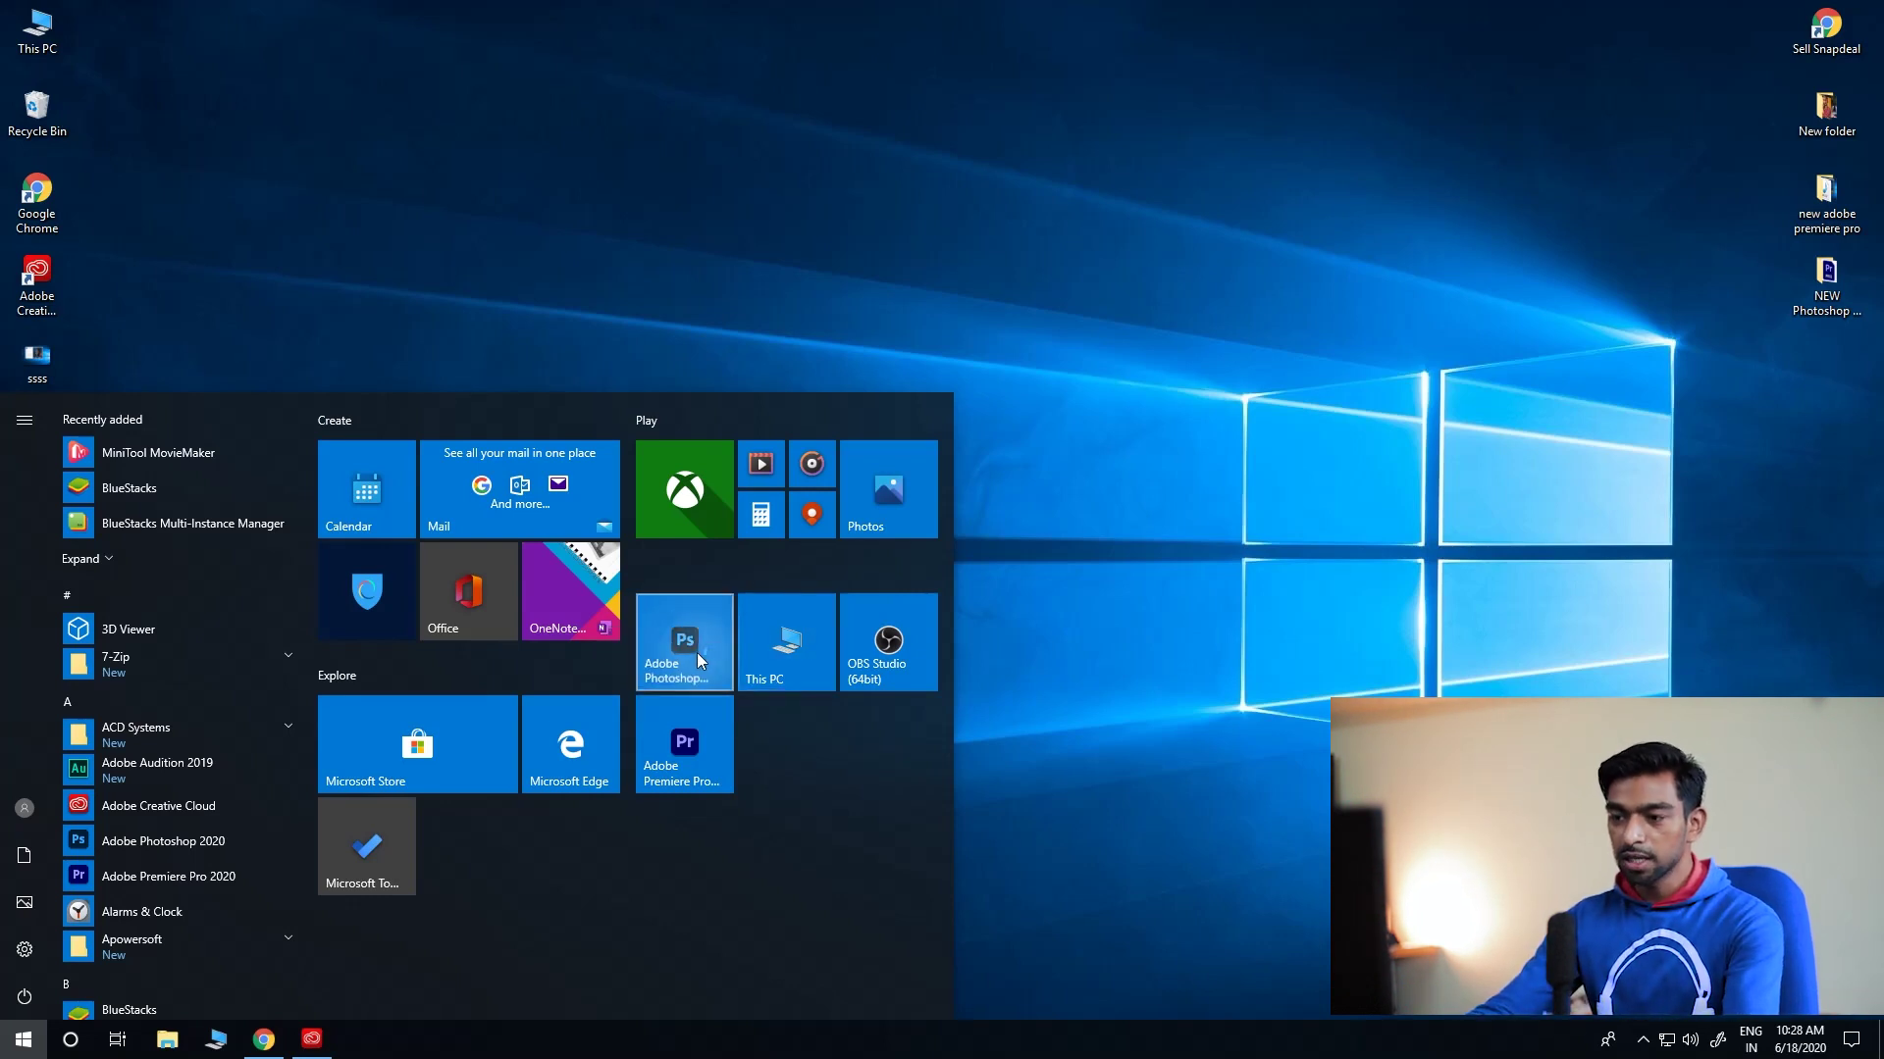
pyautogui.click(697, 652)
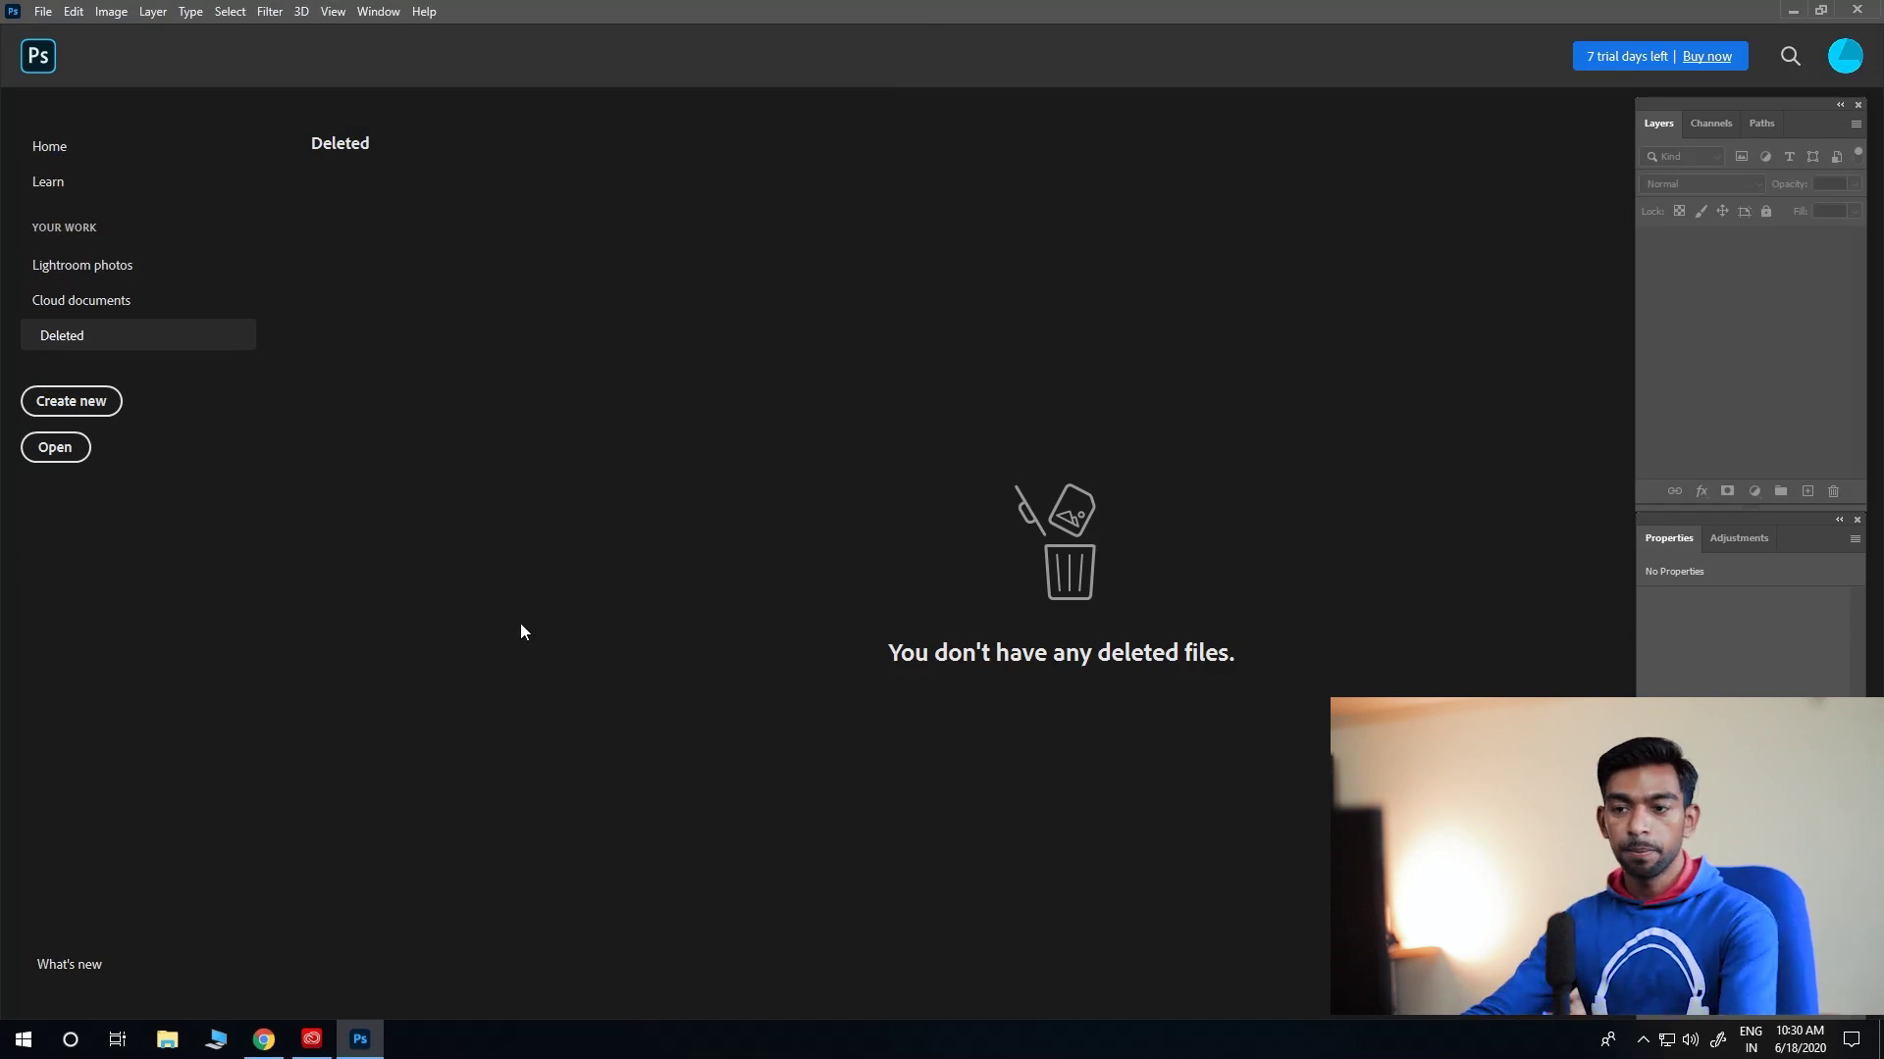
# Step: Create a new white 1296 × 864 px document from the Custom 18x12 in preset
pyautogui.click(88, 415)
pyautogui.click(731, 361)
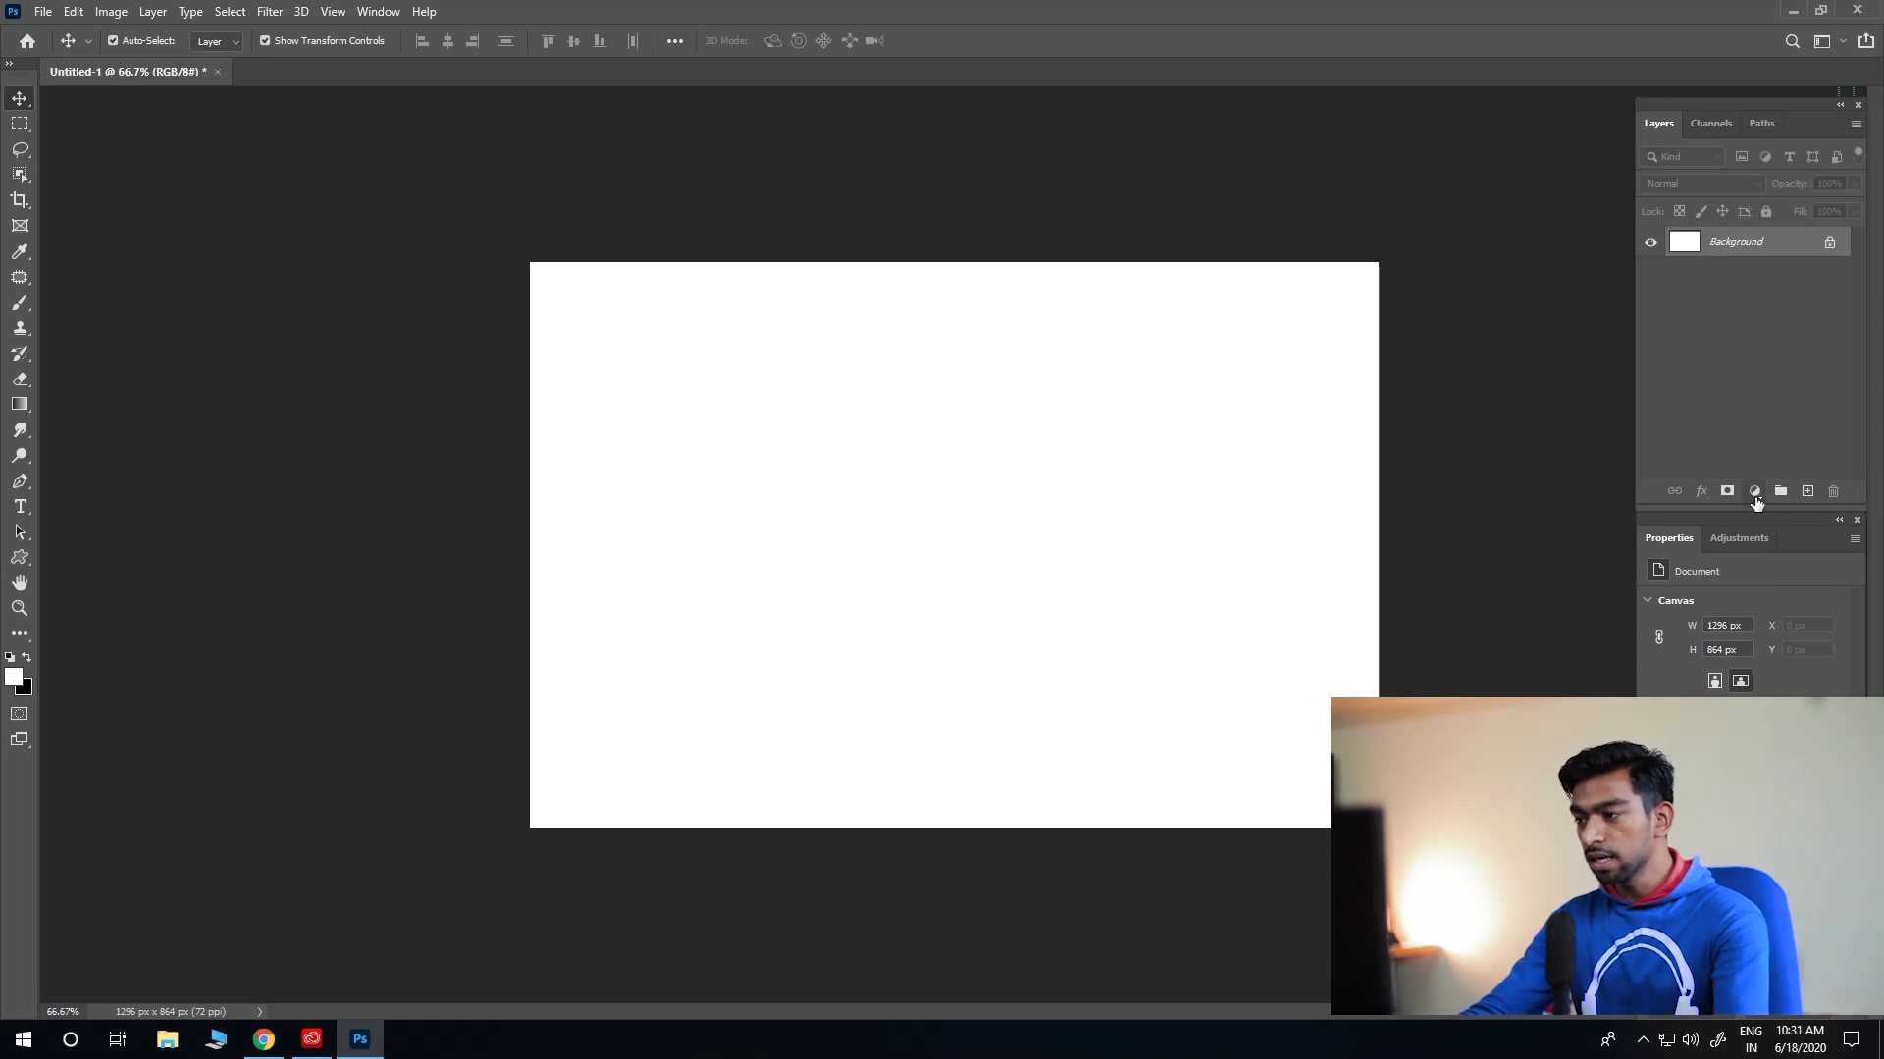
# Step: Duplicate the background to Layer 1 and give it a Pattern Overlay layer style
pyautogui.hotkey('ctrl', 'j')
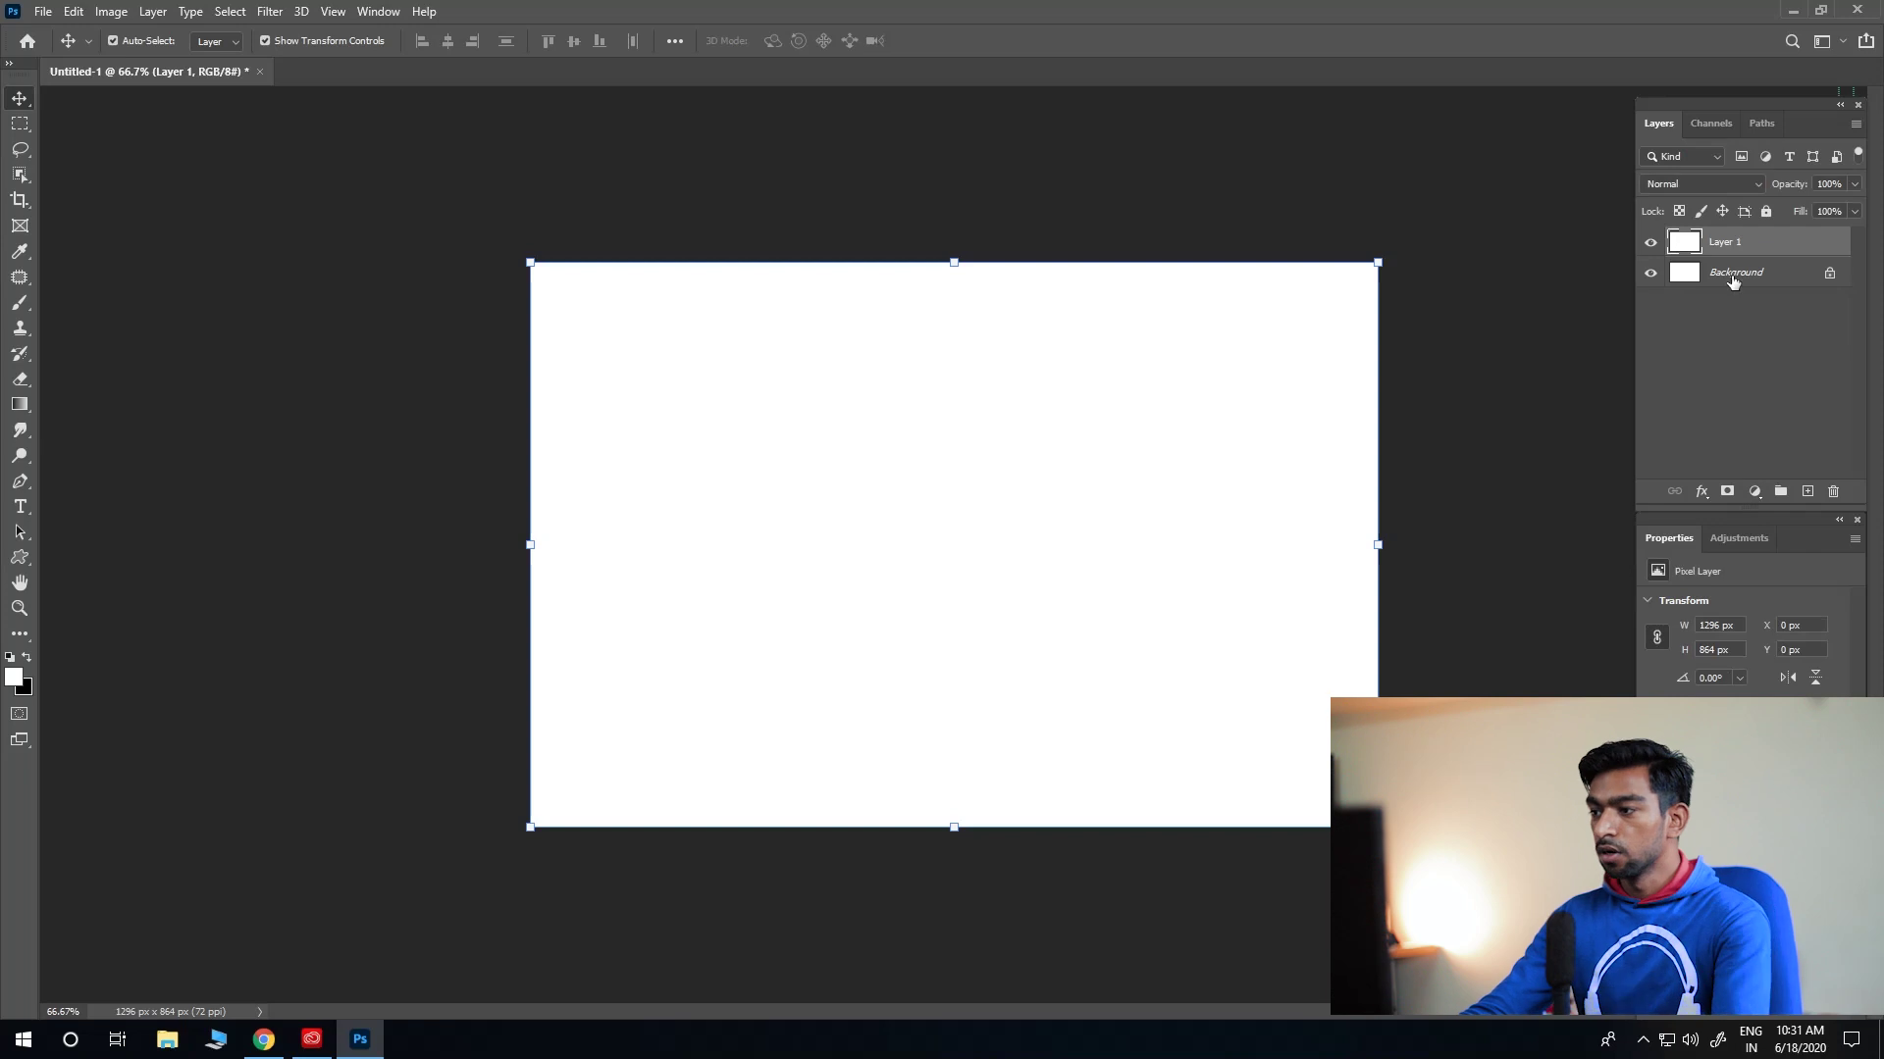
pyautogui.click(1703, 491)
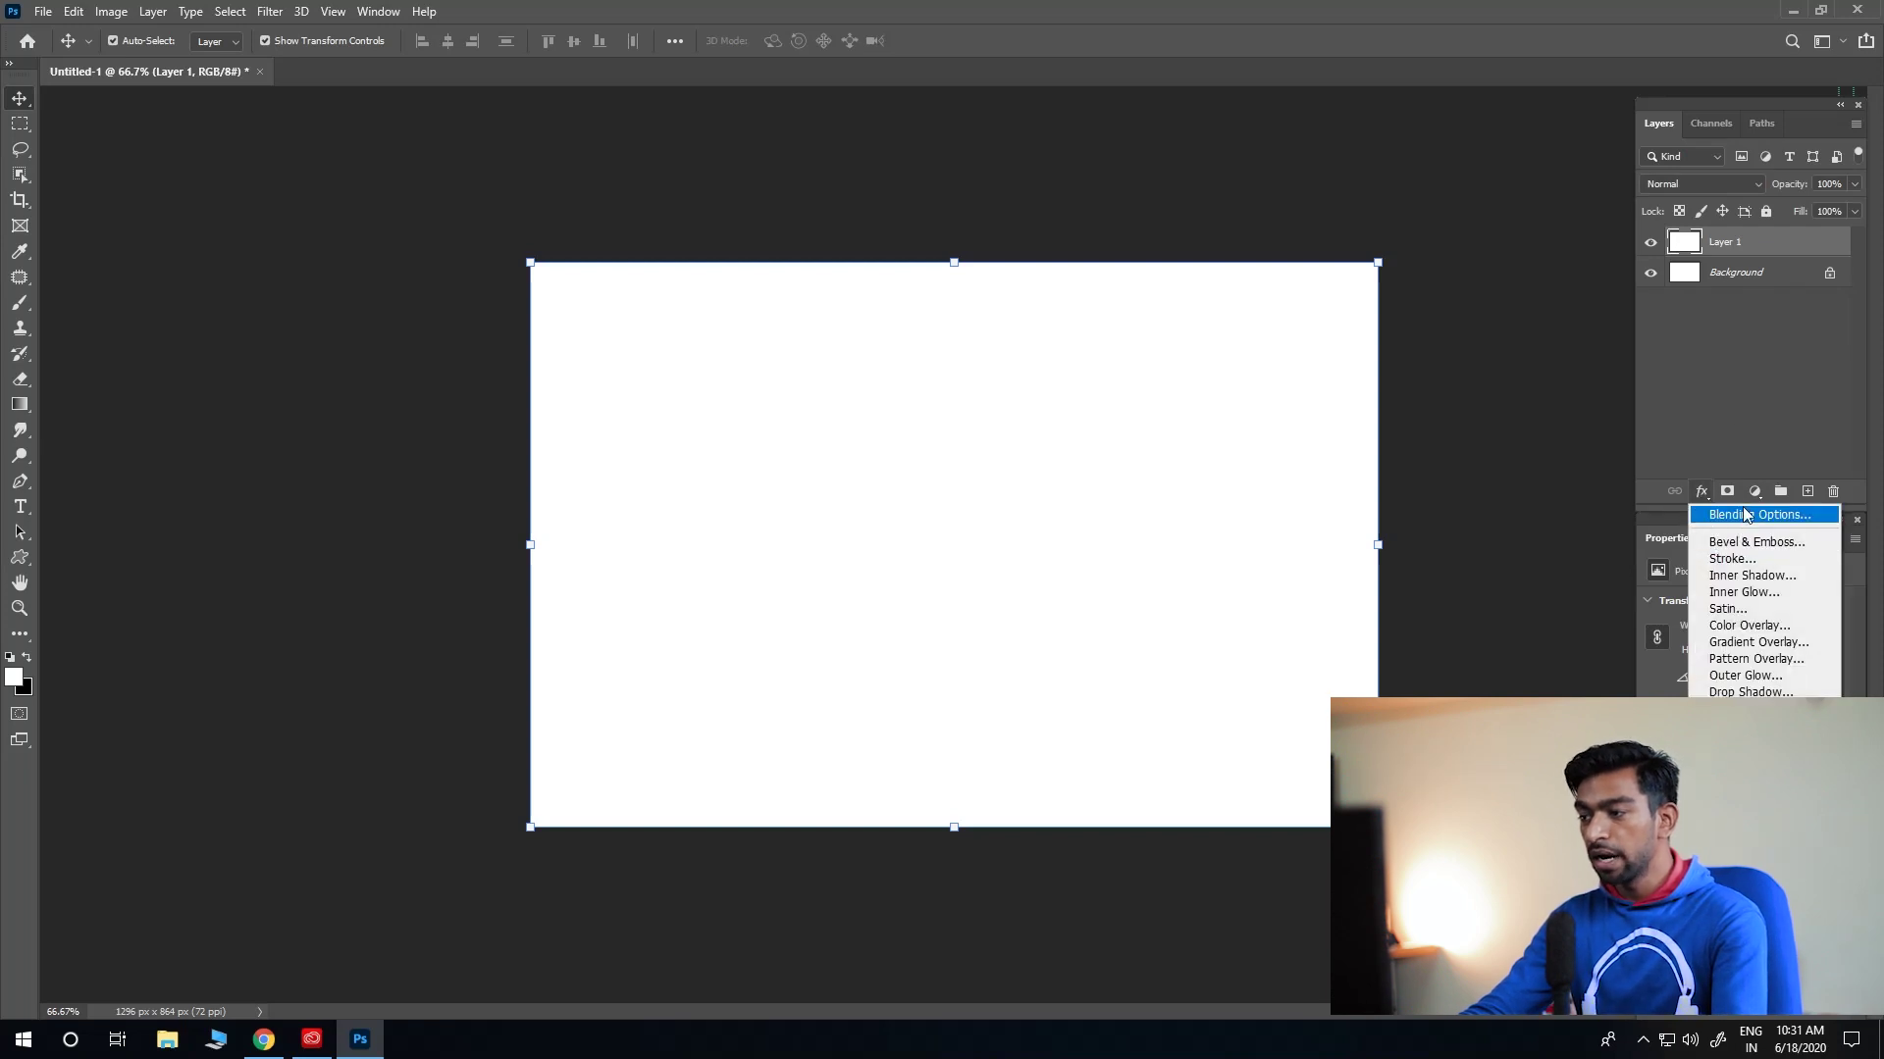
pyautogui.click(1759, 515)
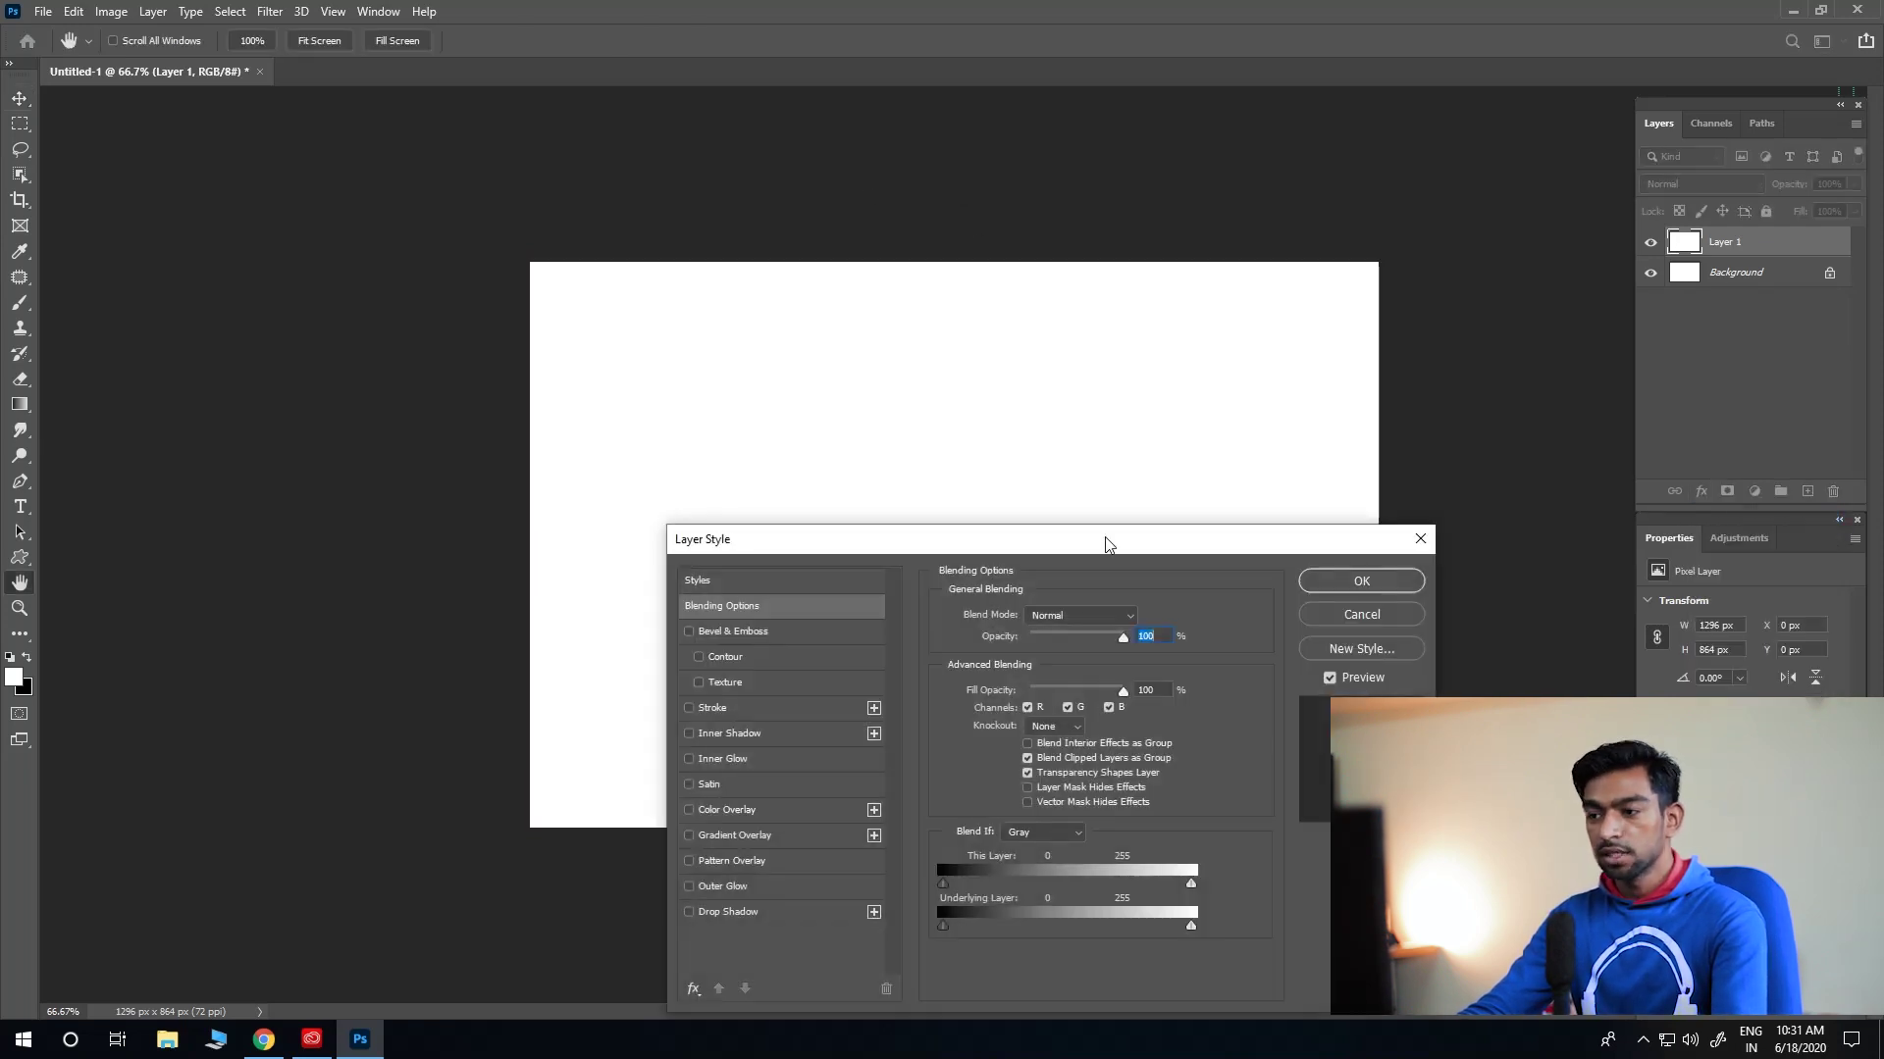
pyautogui.moveTo(1119, 543); pyautogui.dragTo(1270, 268)
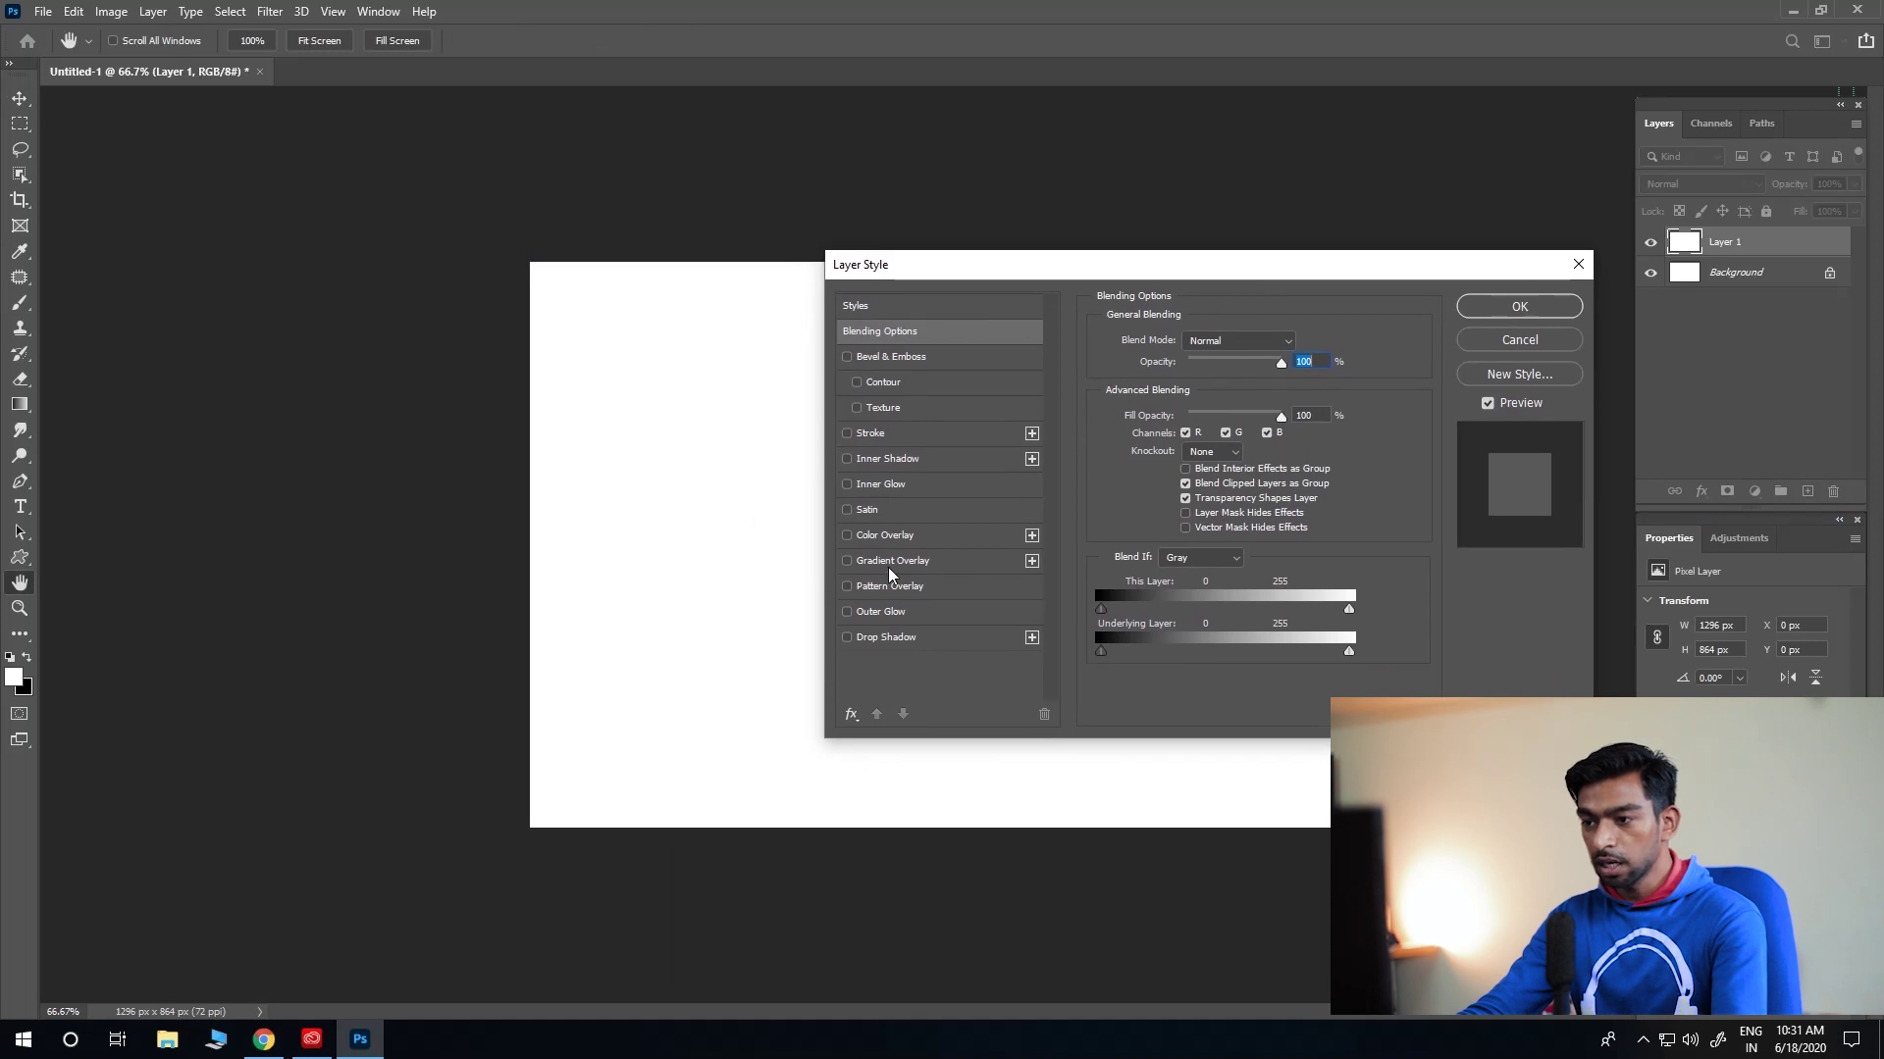
pyautogui.click(848, 589)
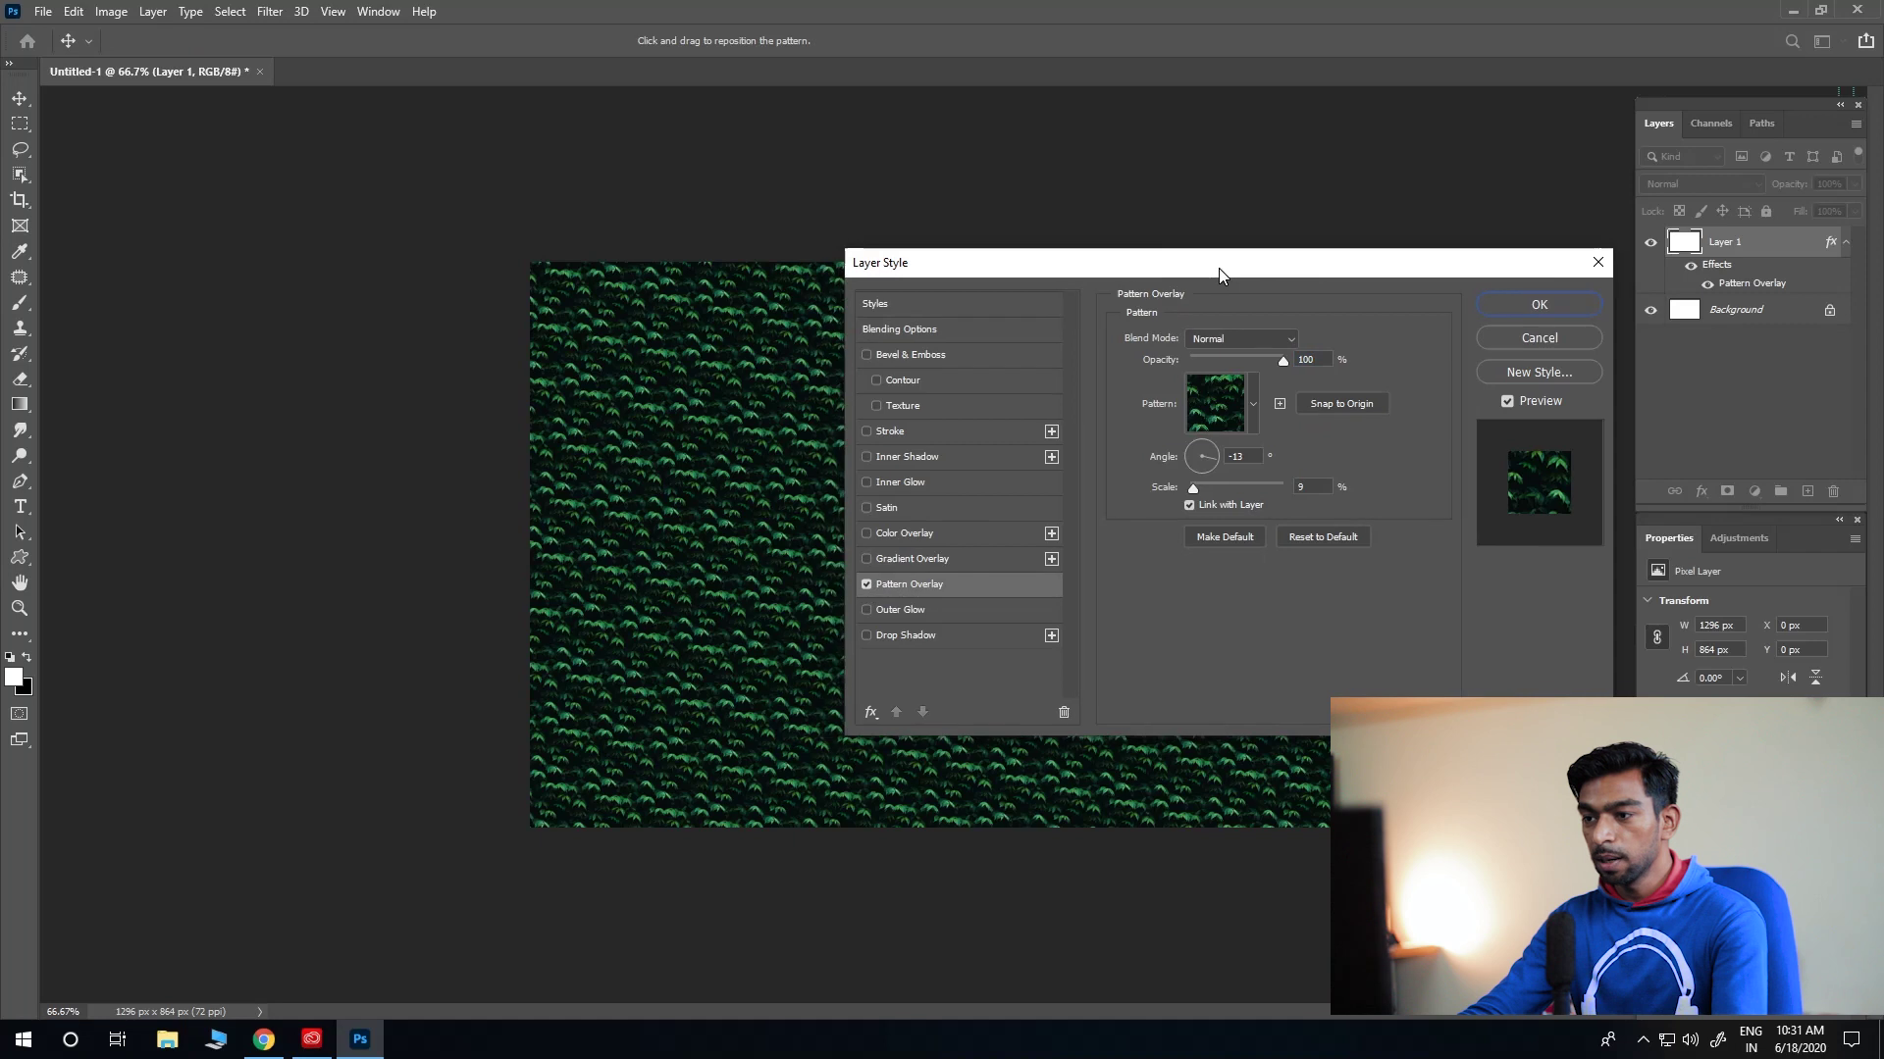
pyautogui.moveTo(1297, 265); pyautogui.dragTo(1644, 120)
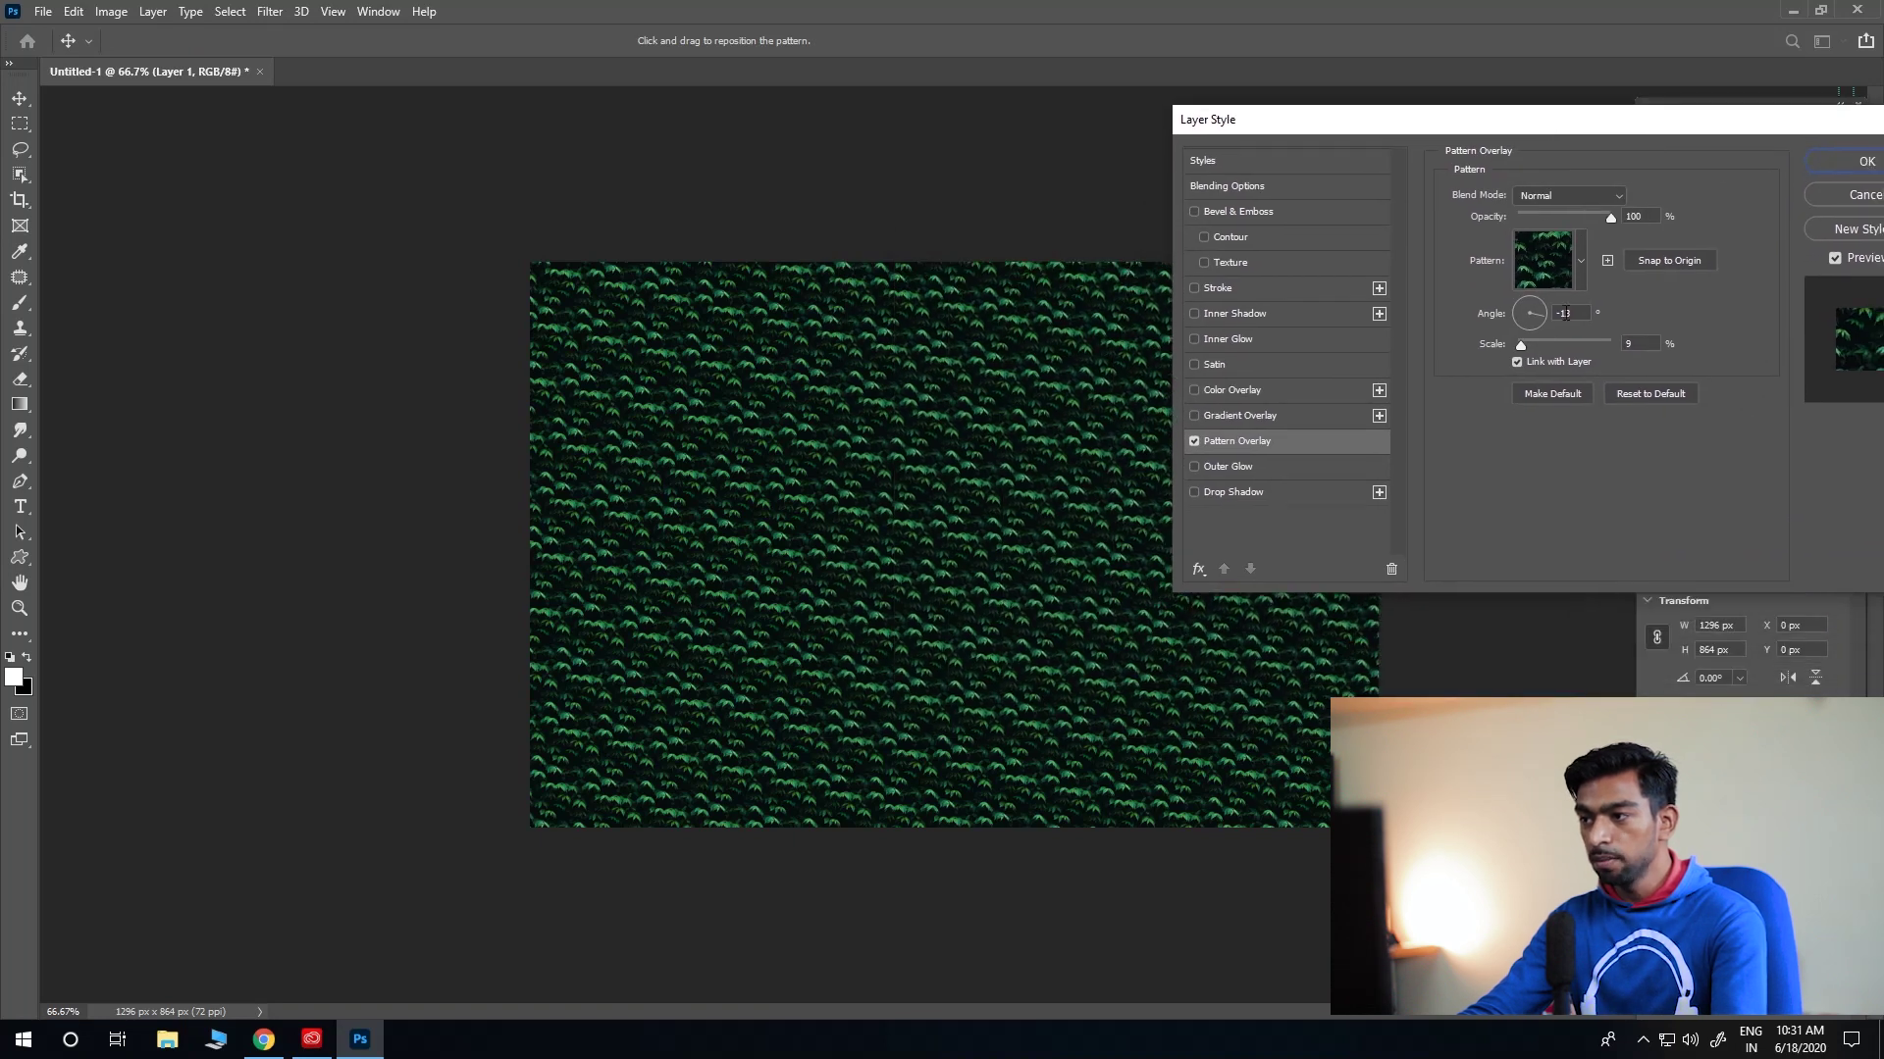
# Step: Set the green leaf pattern overlay to 75% scale and rotate it to -143°
pyautogui.moveTo(1521, 345); pyautogui.dragTo(1545, 343)
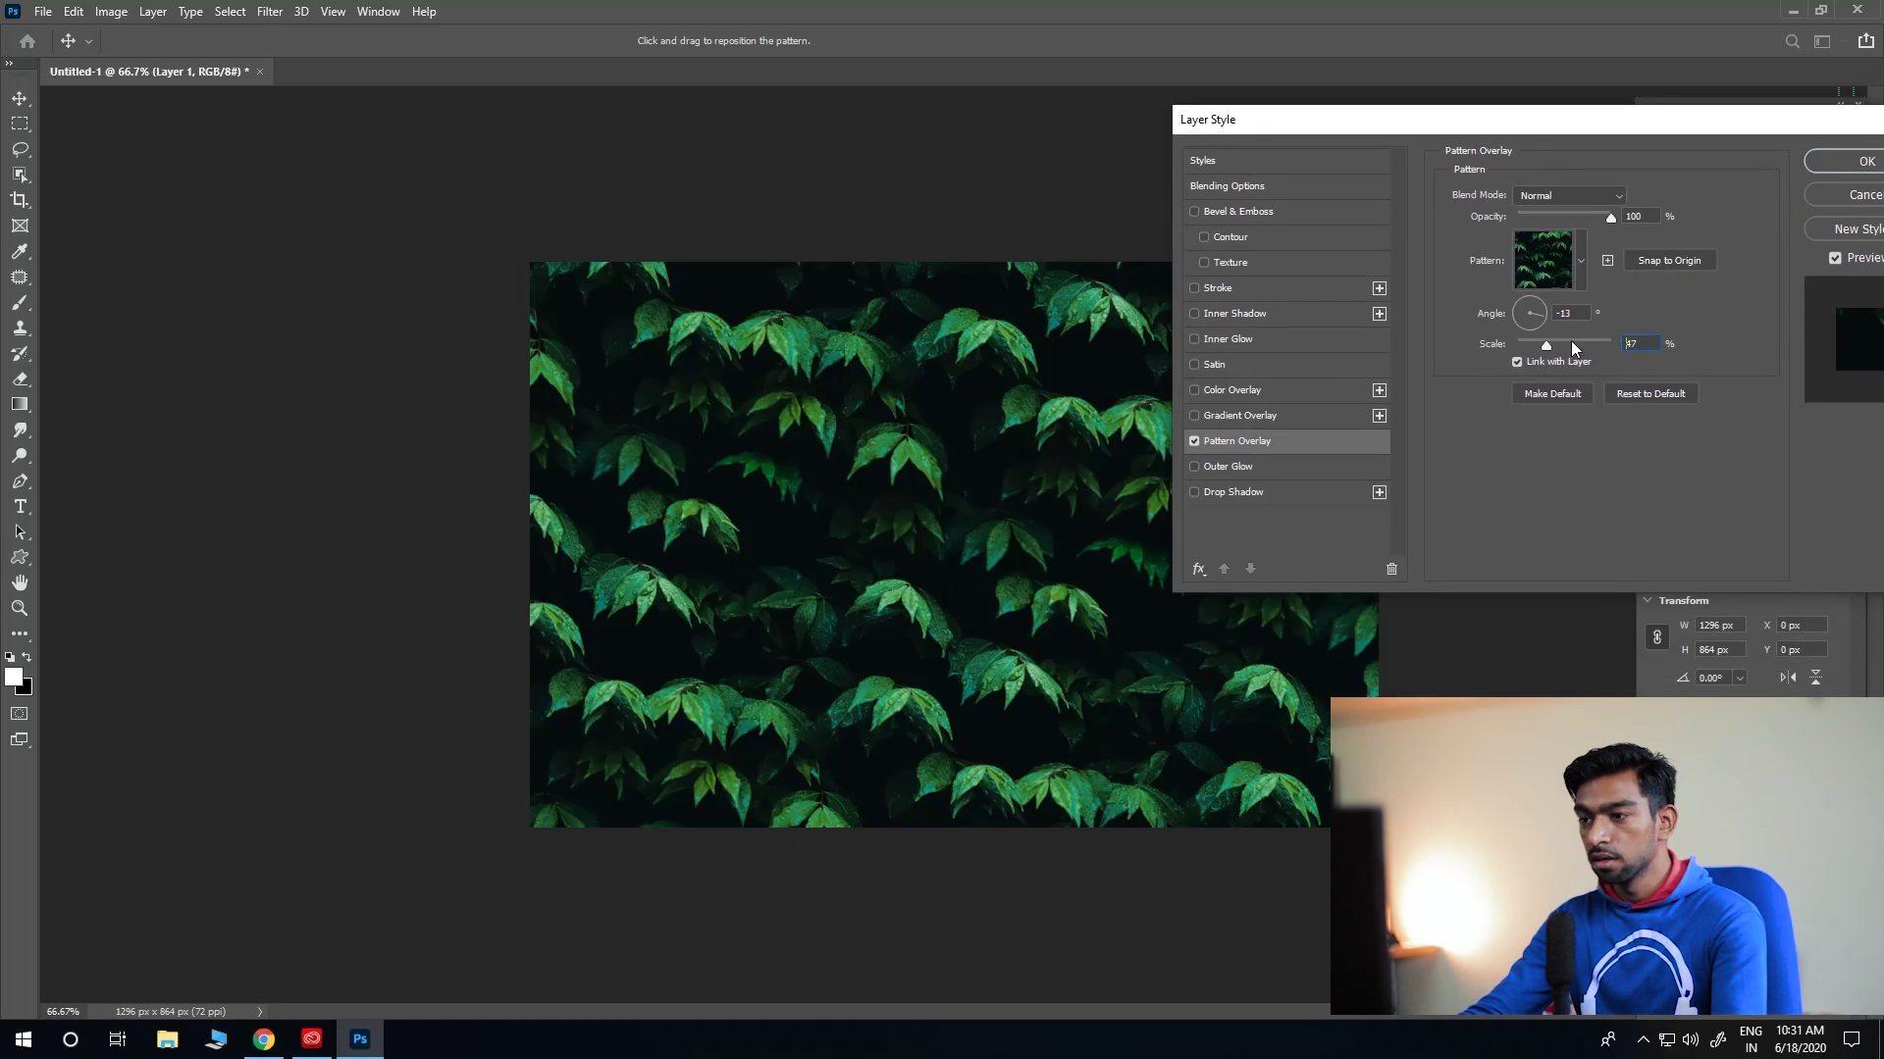
pyautogui.moveTo(1584, 337); pyautogui.dragTo(1554, 339)
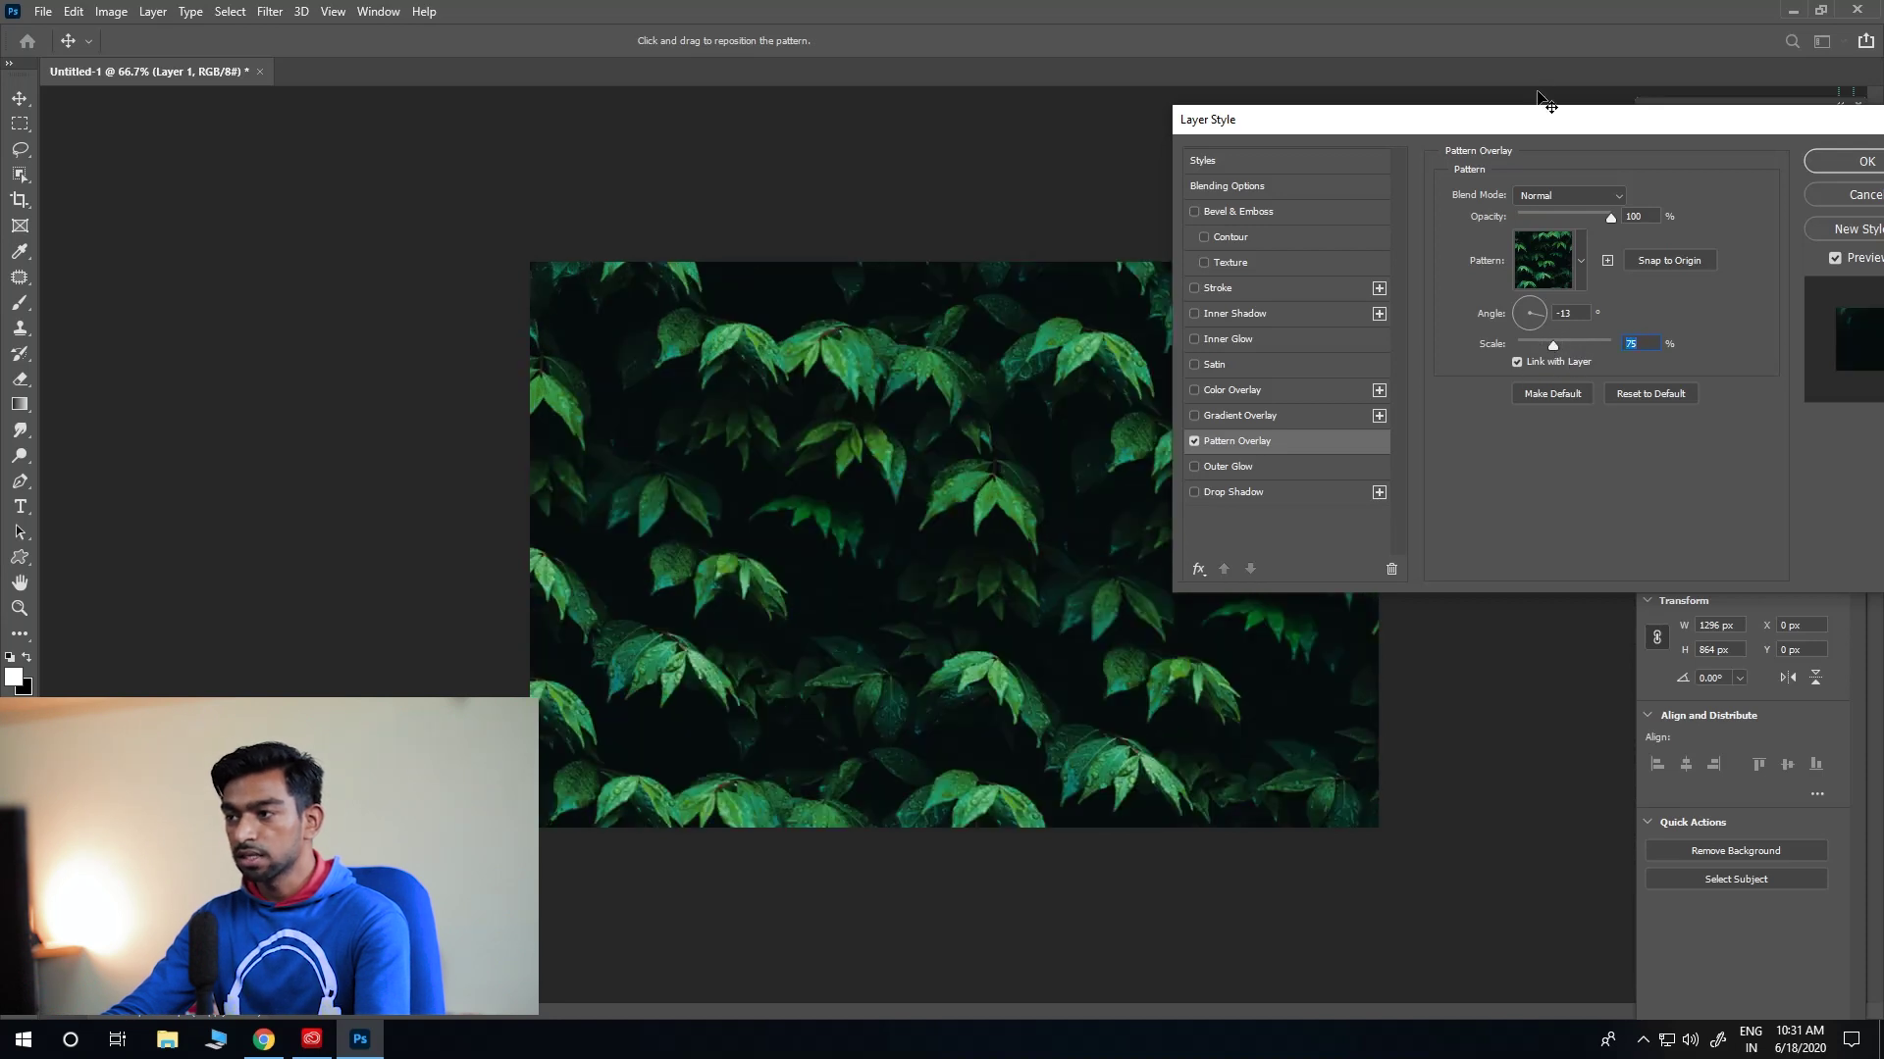
pyautogui.moveTo(1541, 96); pyautogui.dragTo(1414, 509)
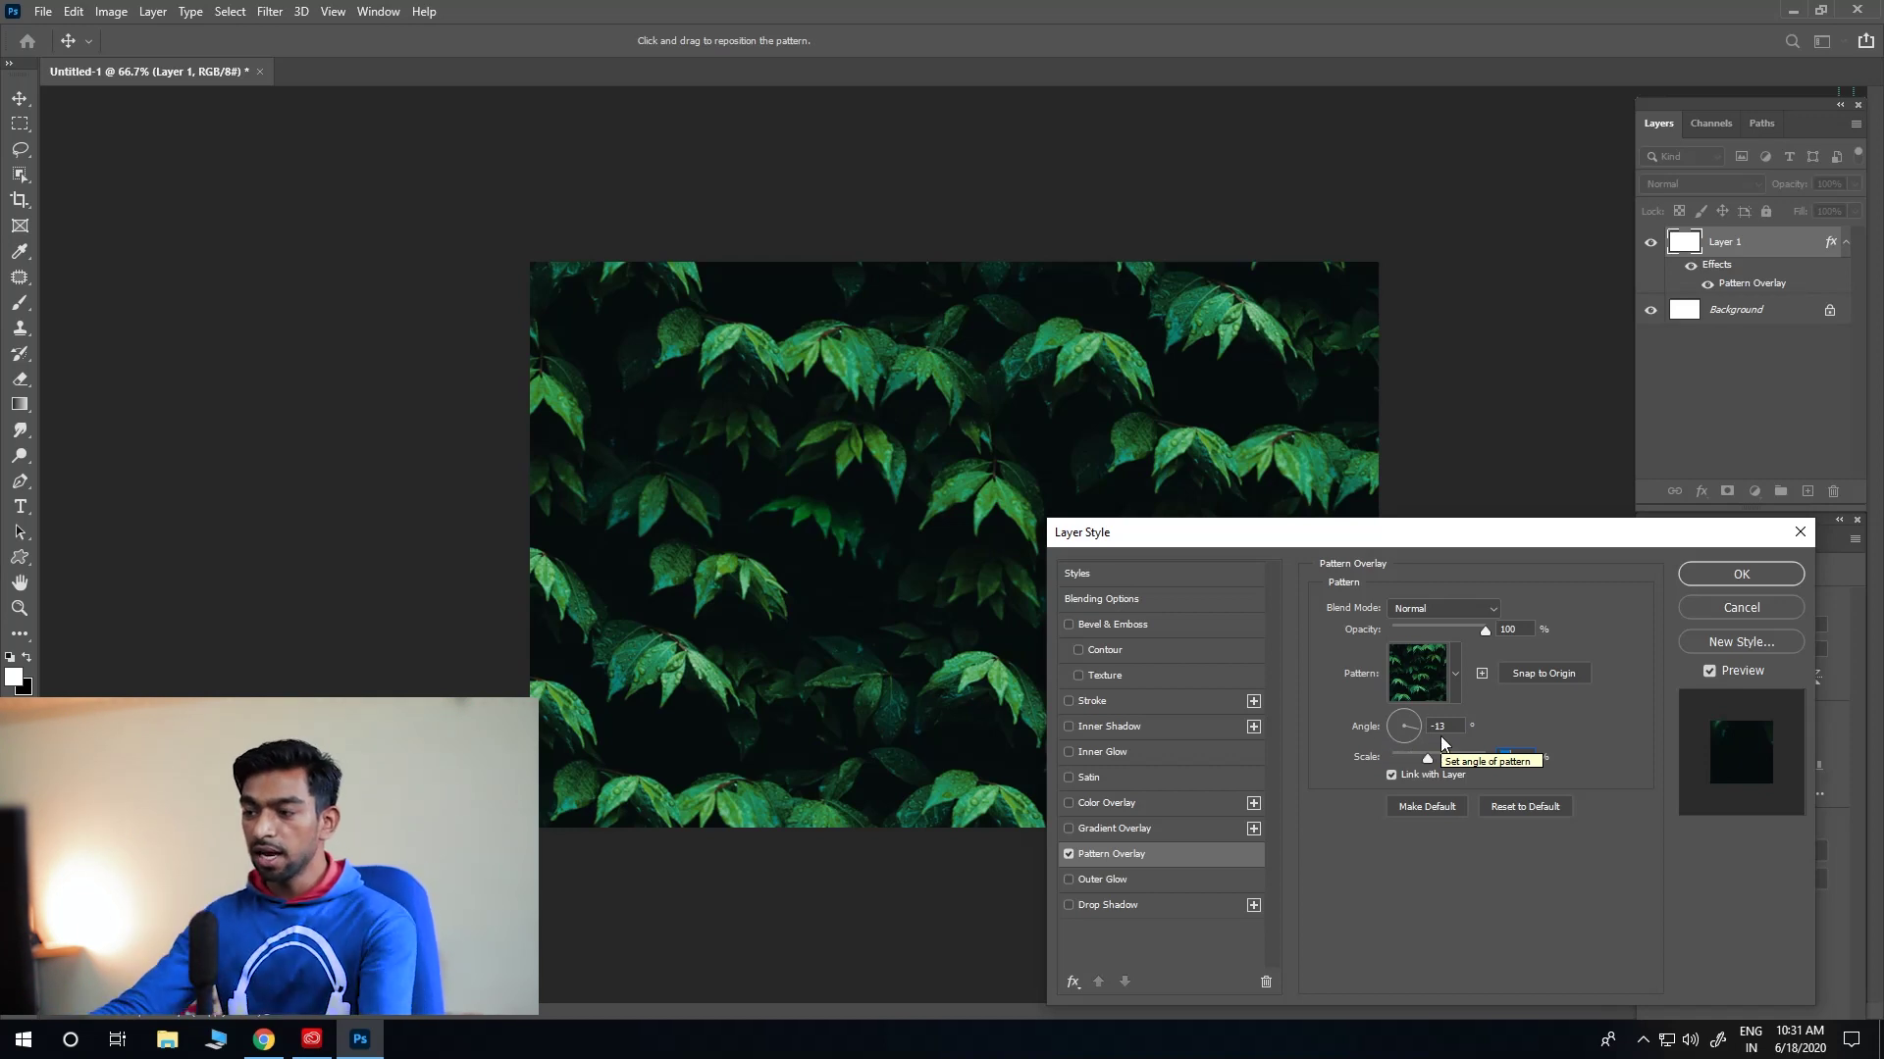
pyautogui.click(1399, 732)
pyautogui.moveTo(1401, 734)
pyautogui.mouseDown()
pyautogui.moveTo(1389, 722)
pyautogui.moveTo(1417, 717)
pyautogui.mouseUp()
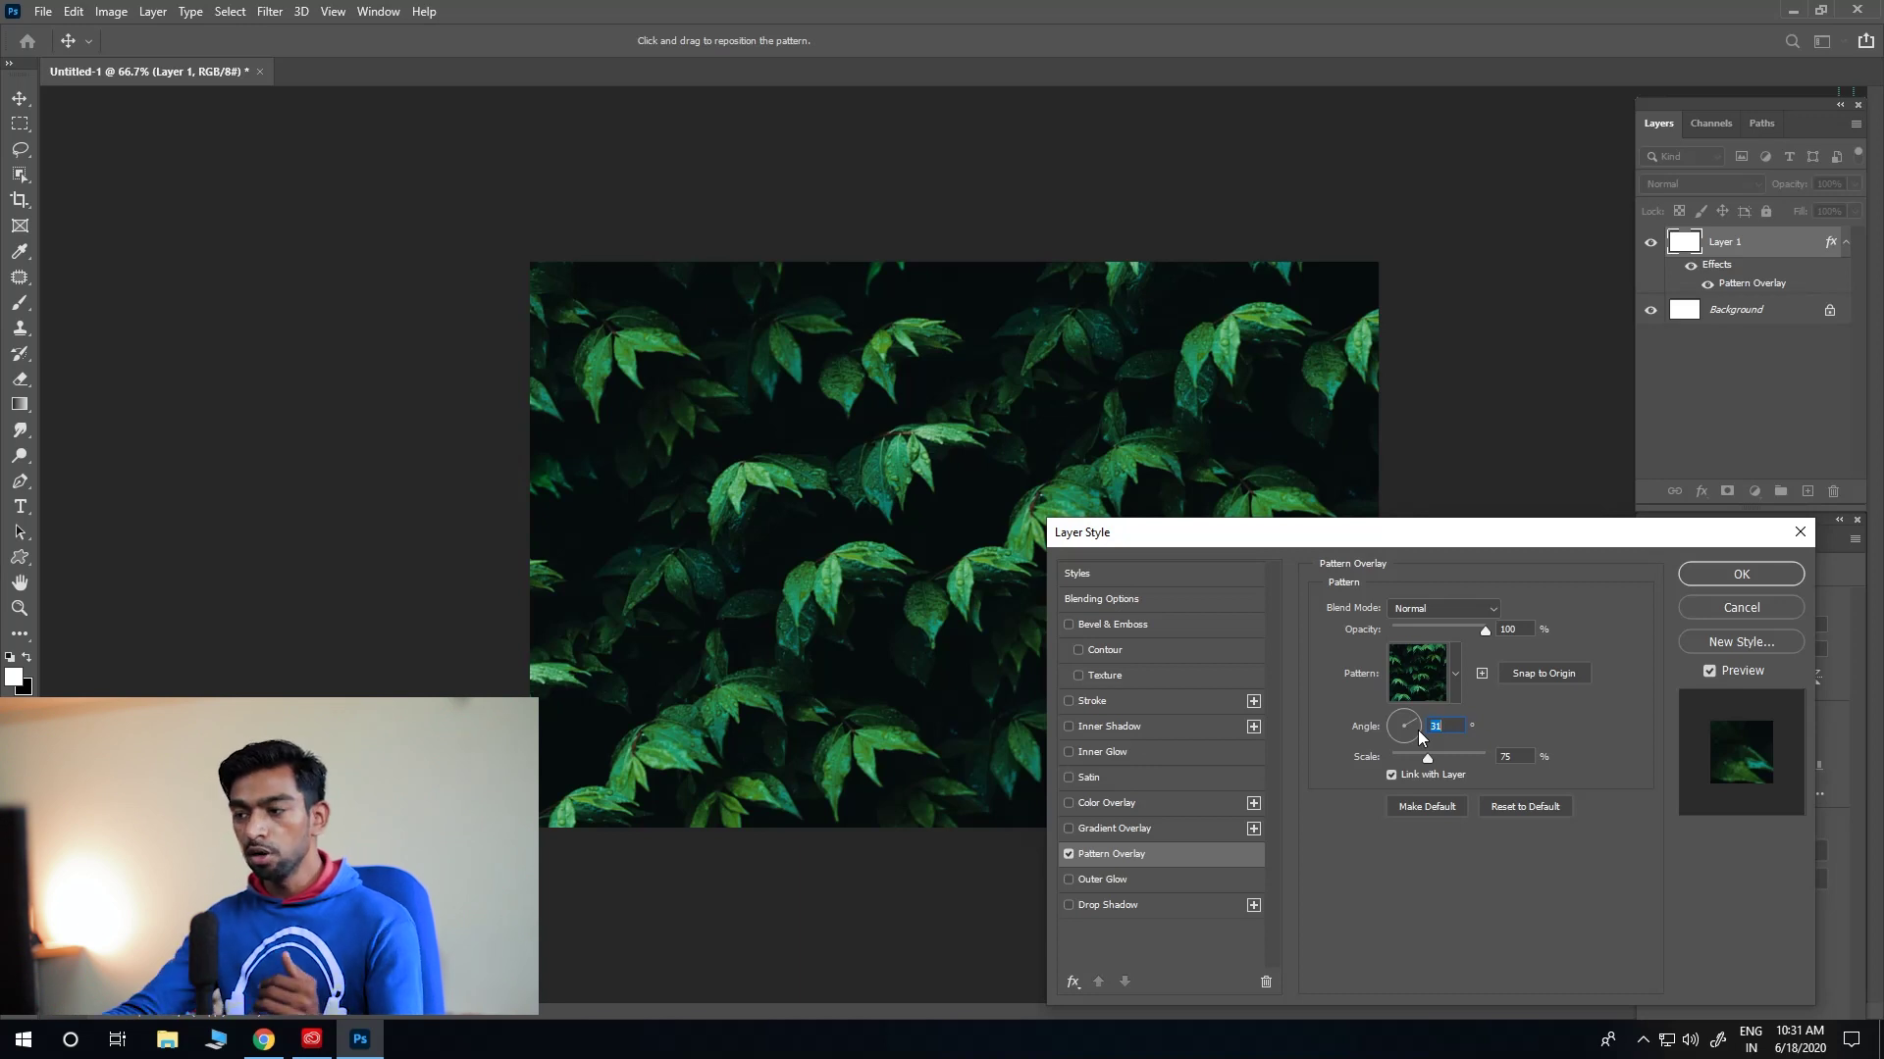
pyautogui.click(1417, 736)
pyautogui.moveTo(1405, 741)
pyautogui.mouseDown()
pyautogui.moveTo(1386, 738)
pyautogui.moveTo(1398, 713)
pyautogui.mouseUp()
# Step: Try the yellow Trees pattern, setting scale to 207% and angle to 45°
pyautogui.click(1452, 661)
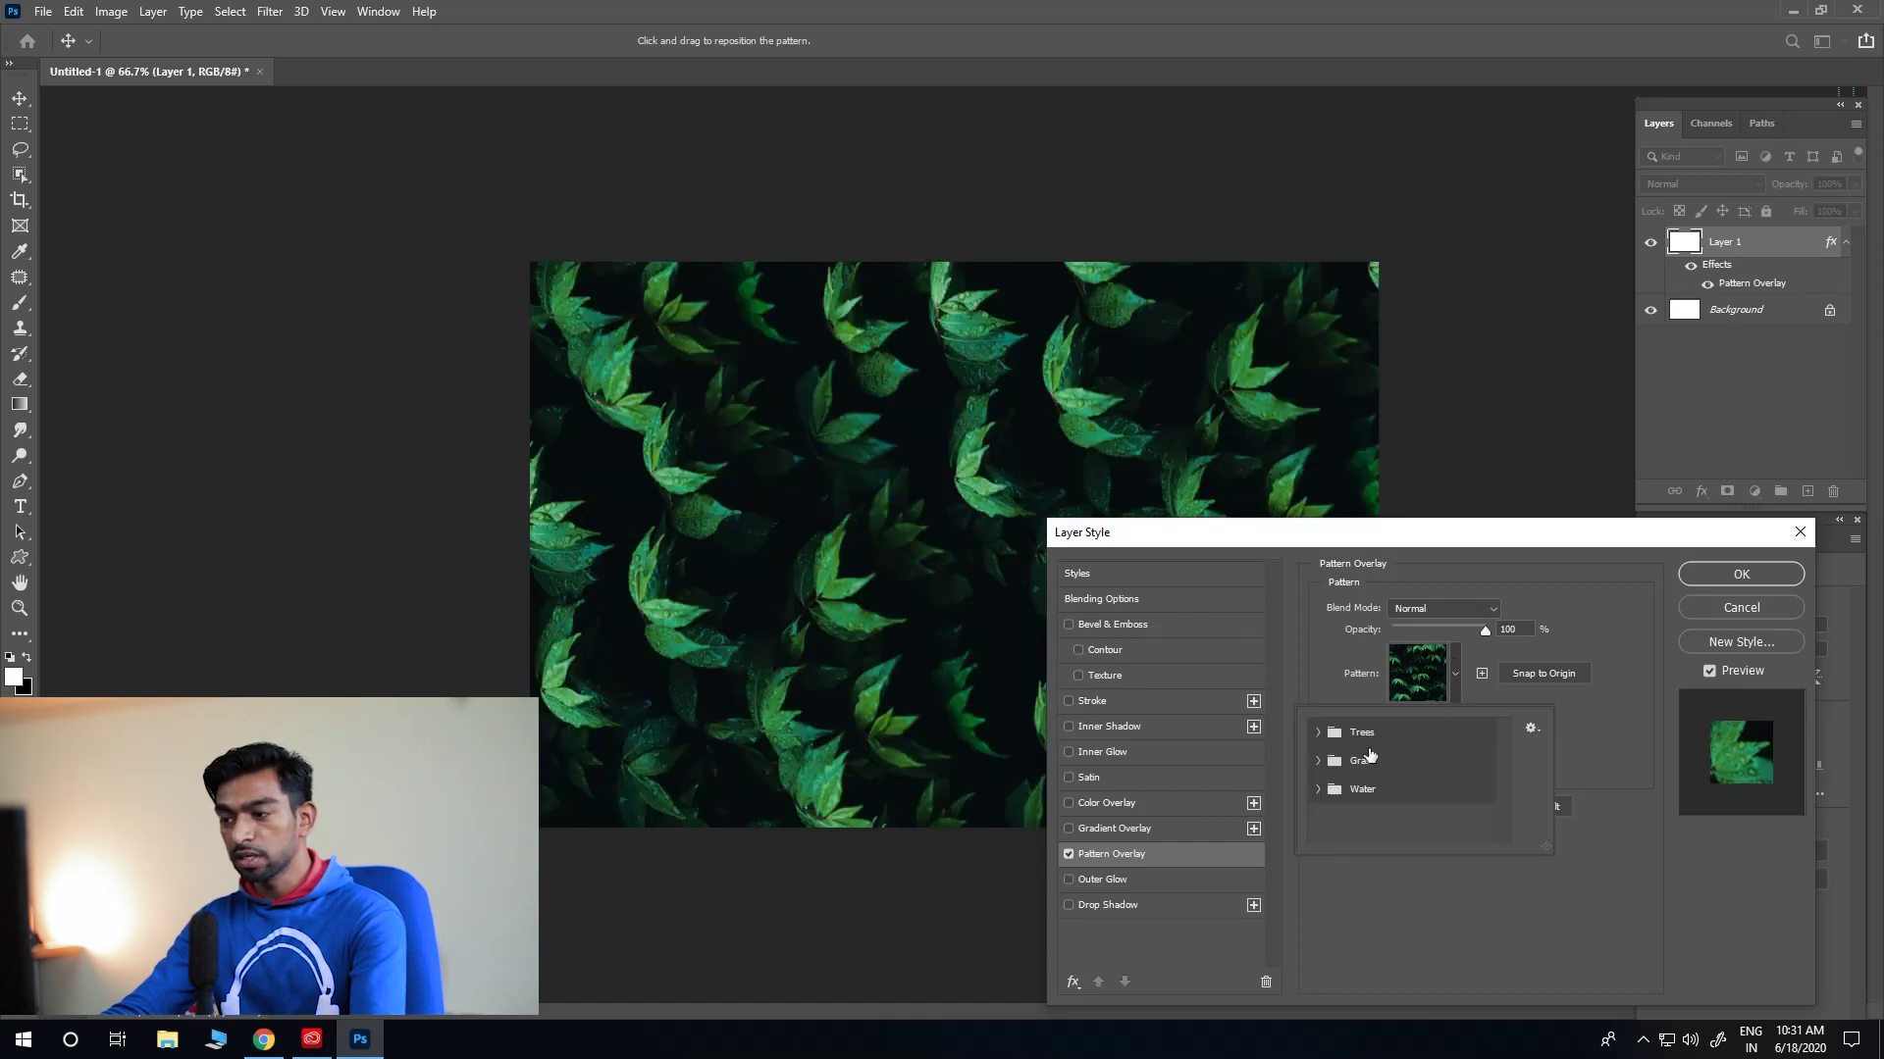
pyautogui.click(1318, 731)
pyautogui.click(1317, 791)
pyautogui.doubleClick(1404, 763)
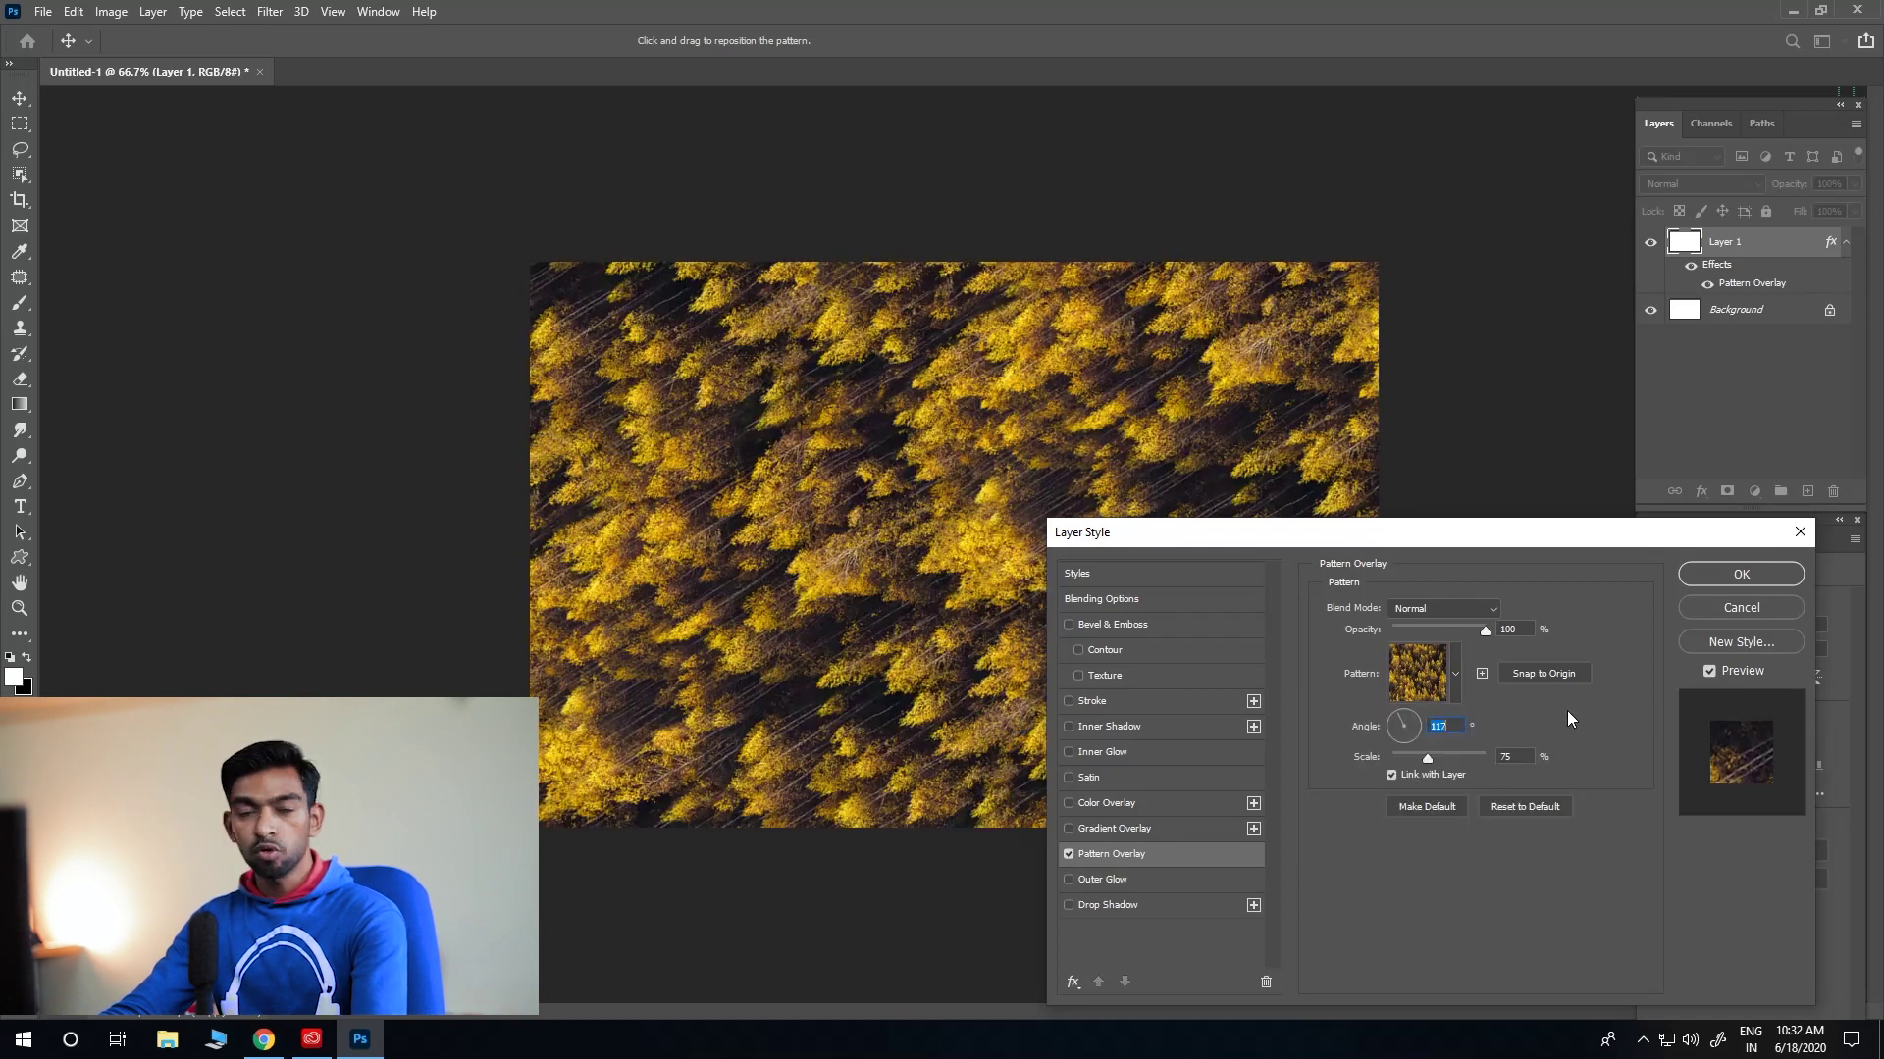
pyautogui.moveTo(1428, 755); pyautogui.dragTo(1444, 755)
pyautogui.click(1448, 757)
pyautogui.click(1410, 726)
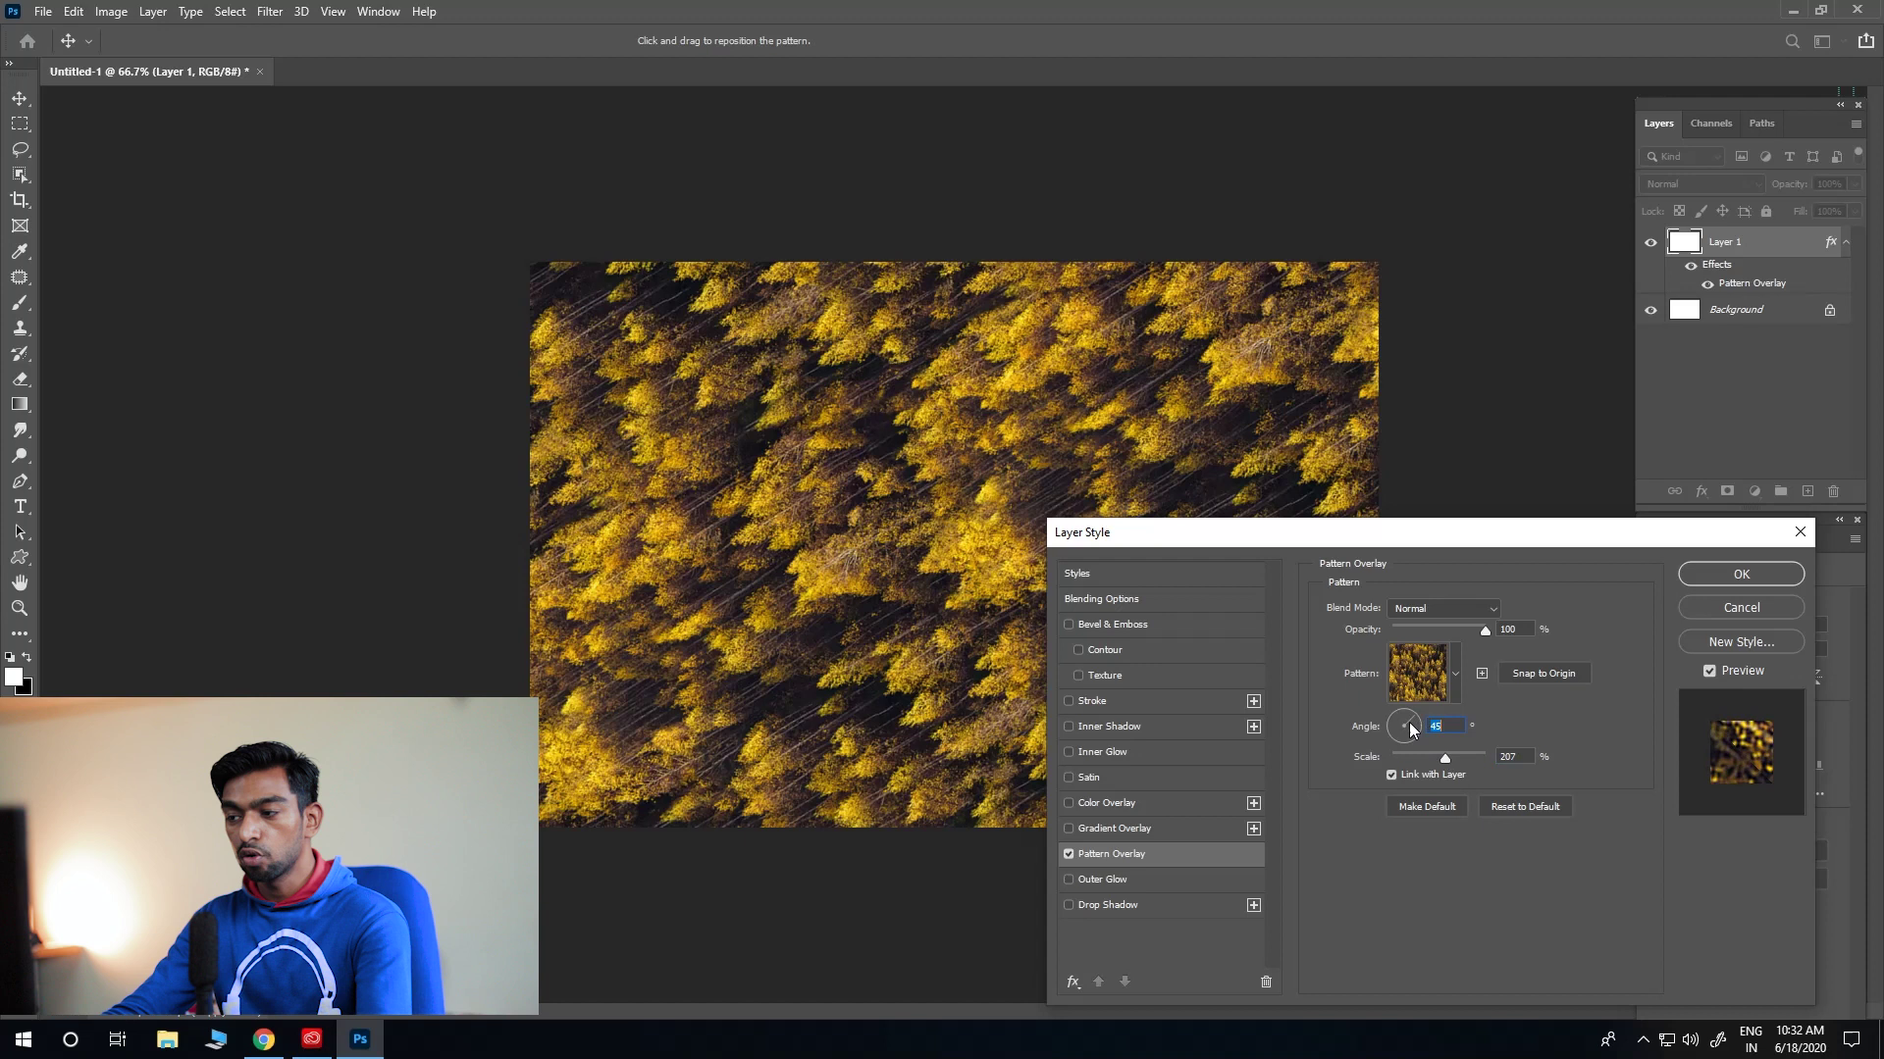
# Step: Switch the overlay to the dark green pattern from the Trees set
pyautogui.click(1416, 674)
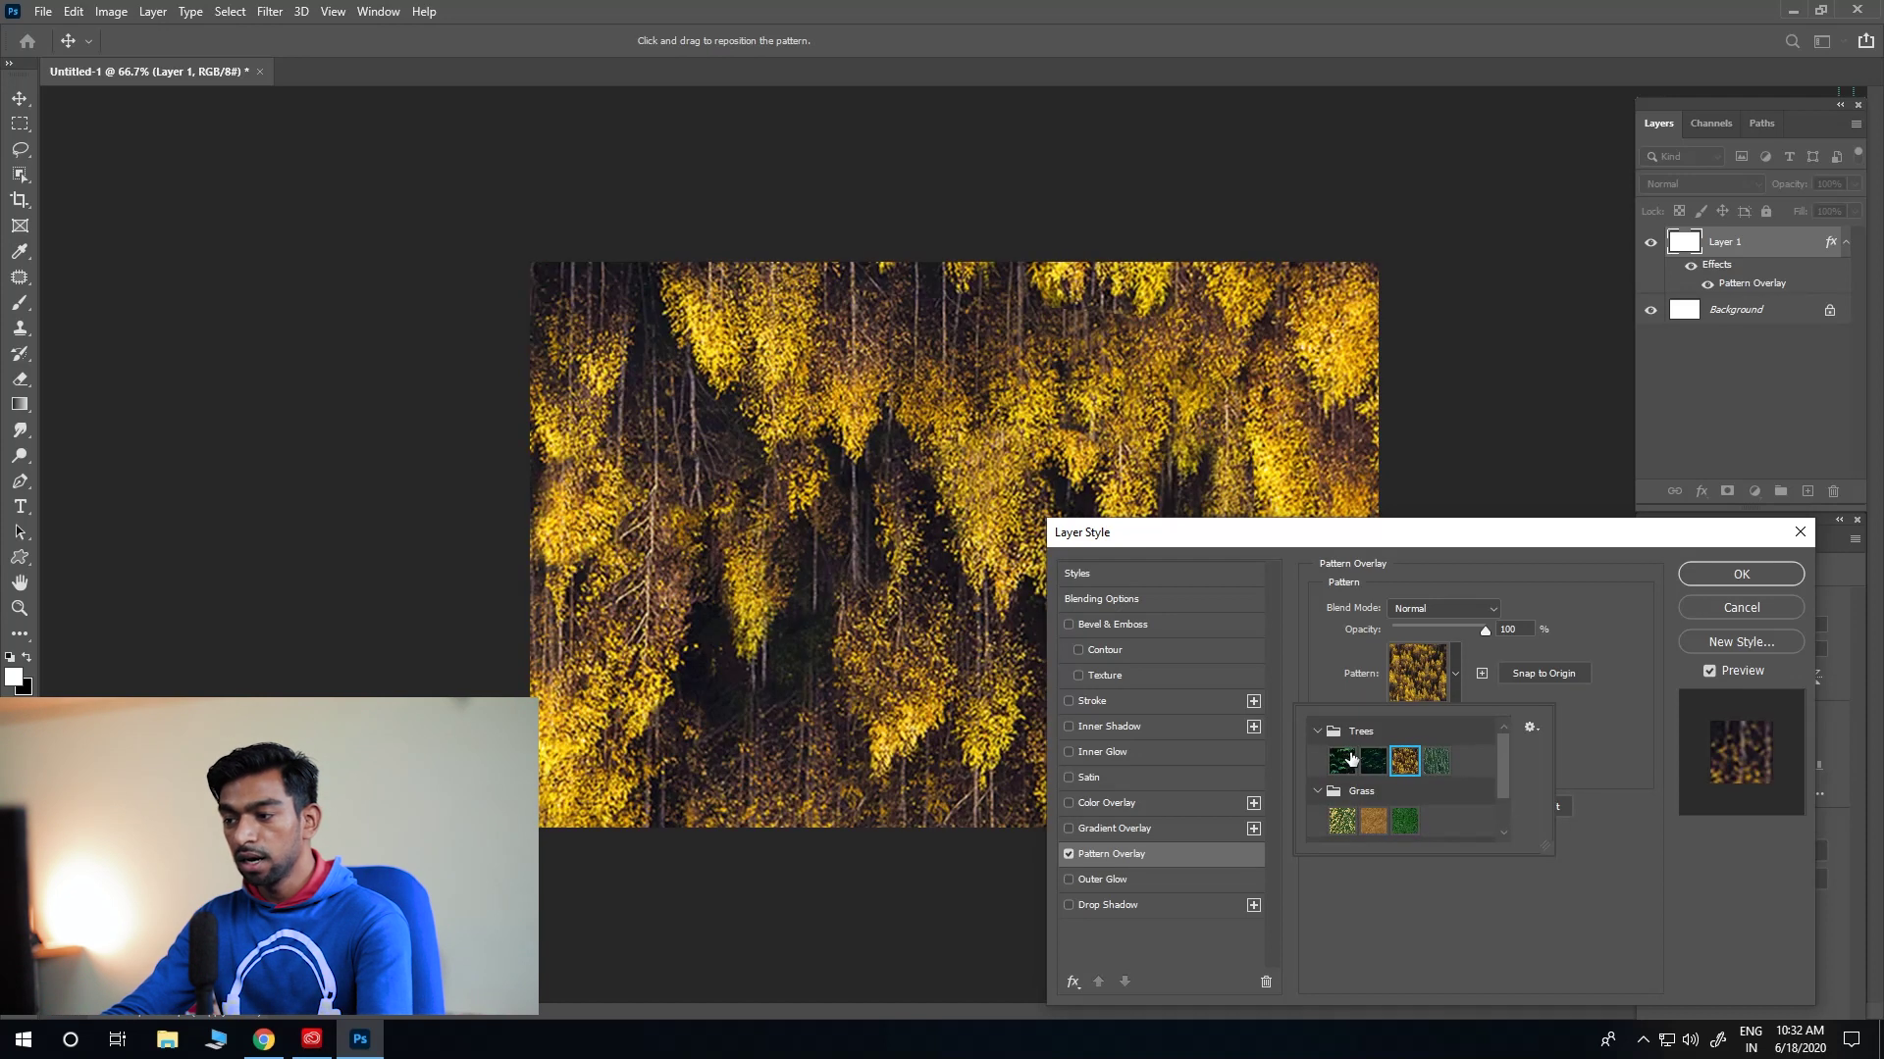
pyautogui.click(1366, 752)
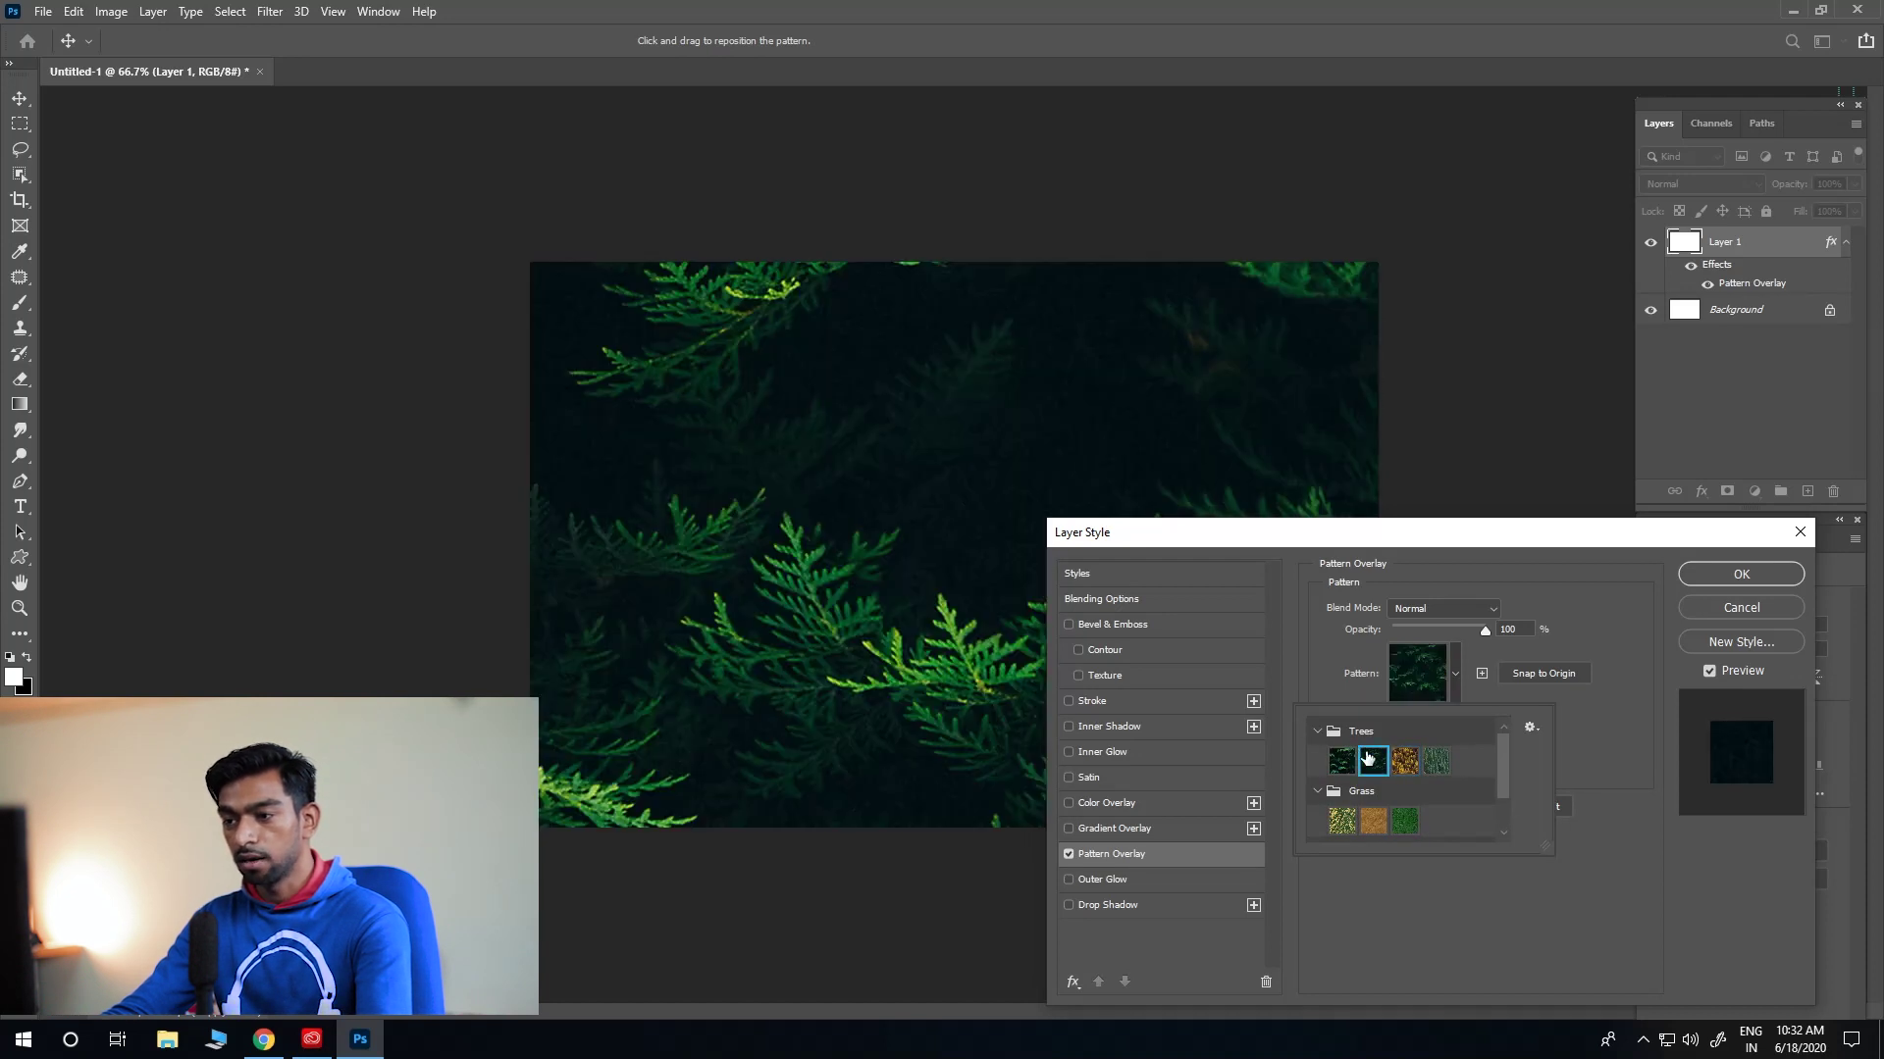
pyautogui.click(1474, 639)
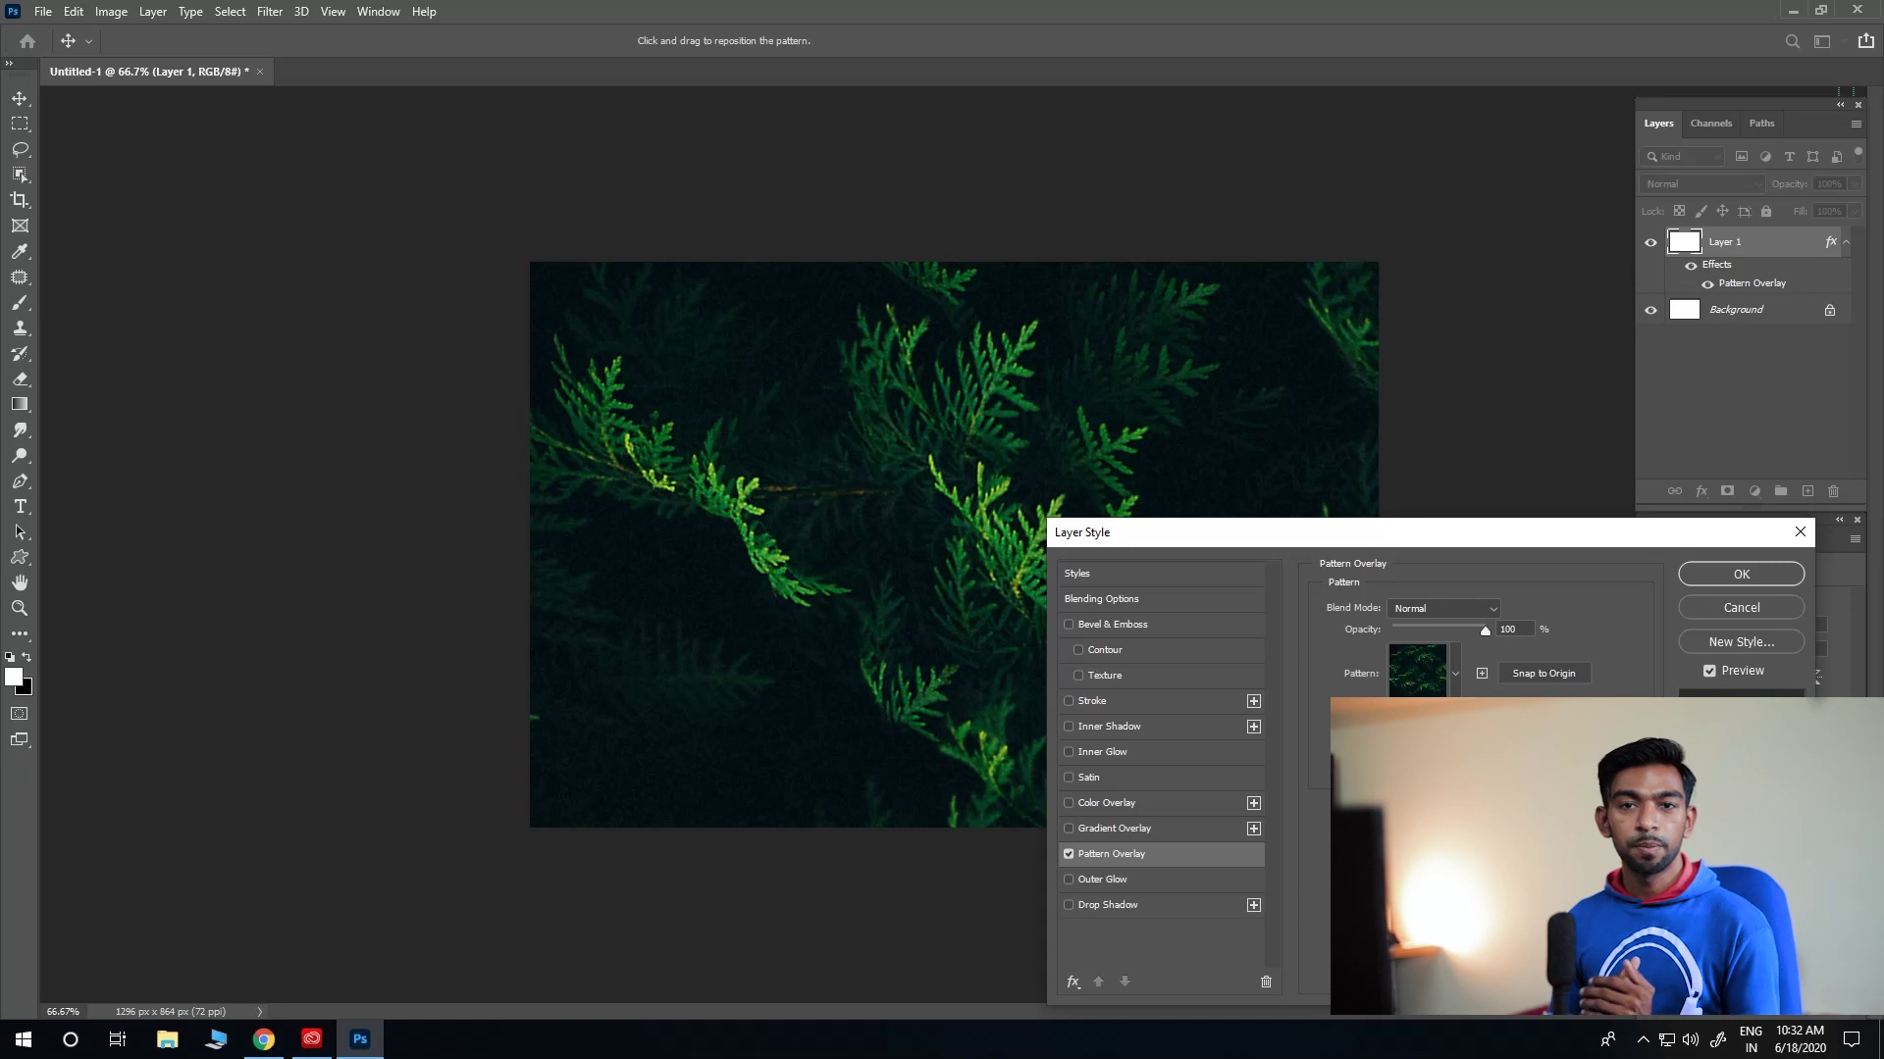
# Step: Confirm the Layer 1 pattern overlay and show the Filter menu
pyautogui.click(1768, 580)
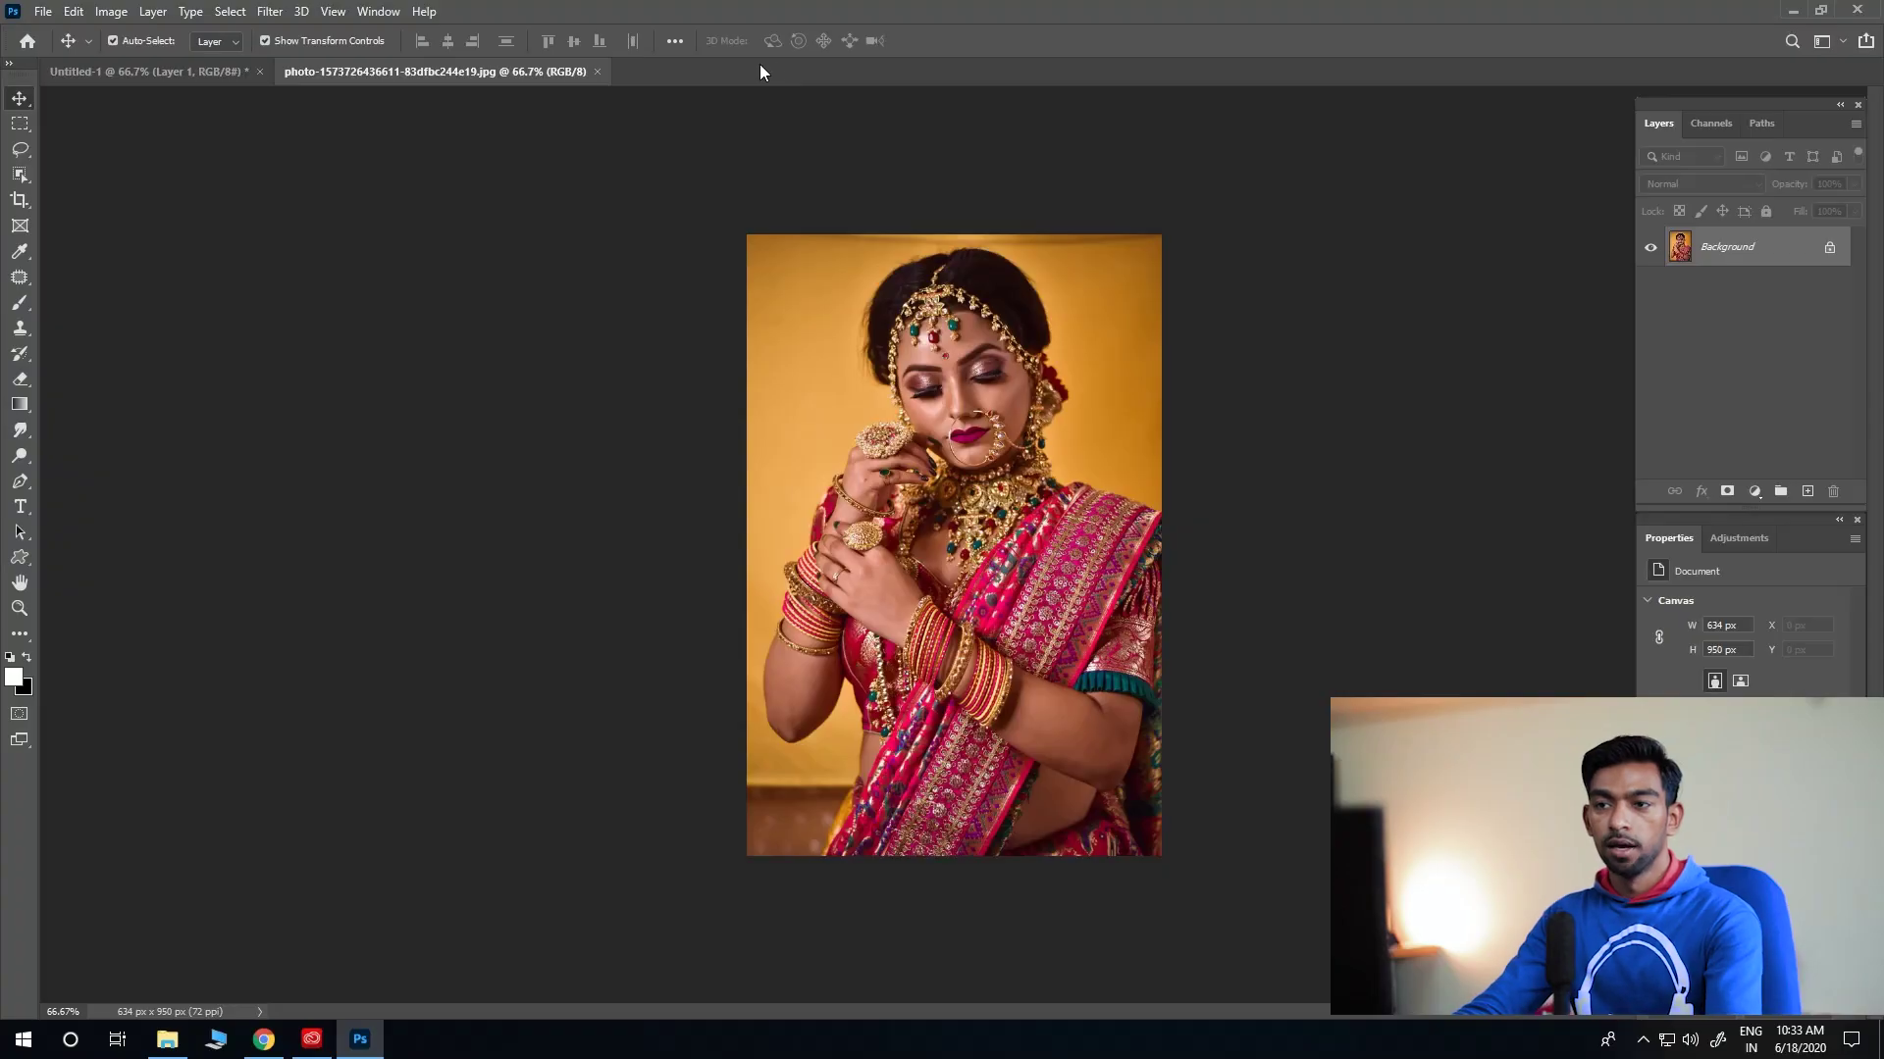
pyautogui.click(270, 12)
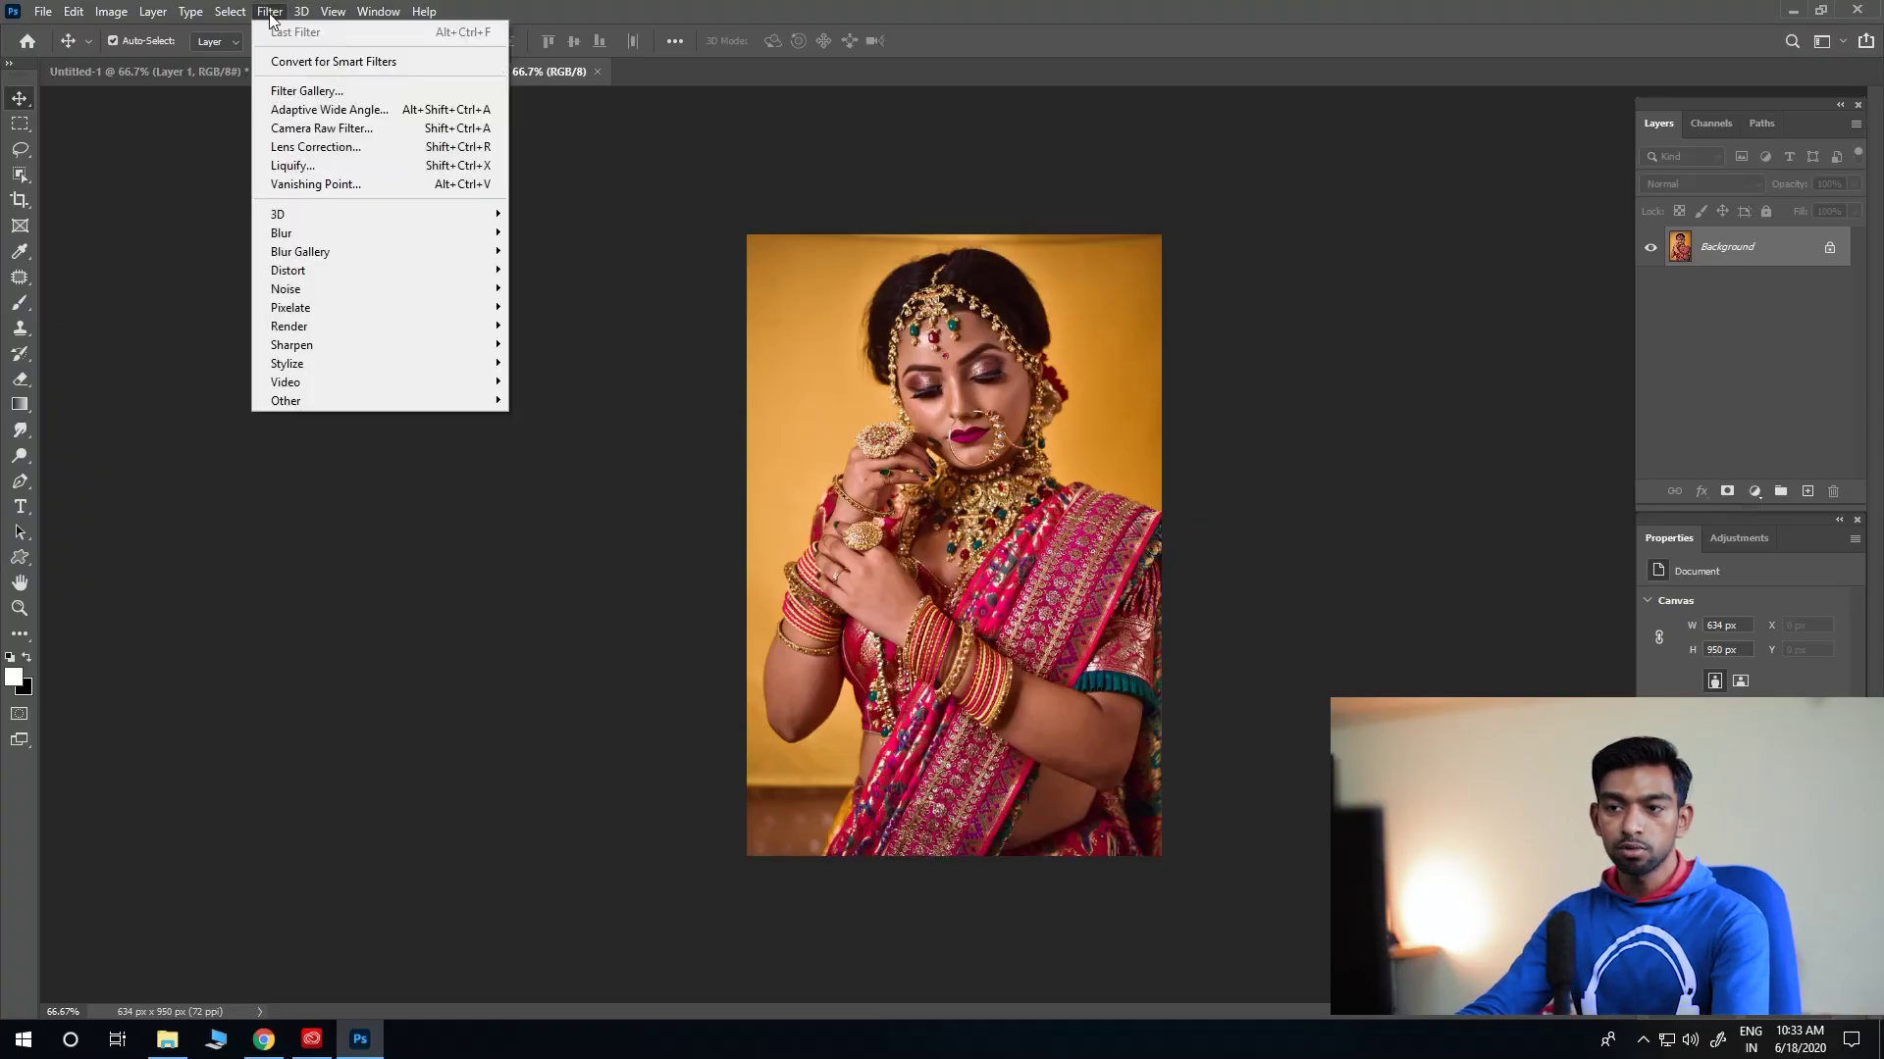
# Step: Apply the Camera Raw Filter to the bridal portrait
pyautogui.click(309, 128)
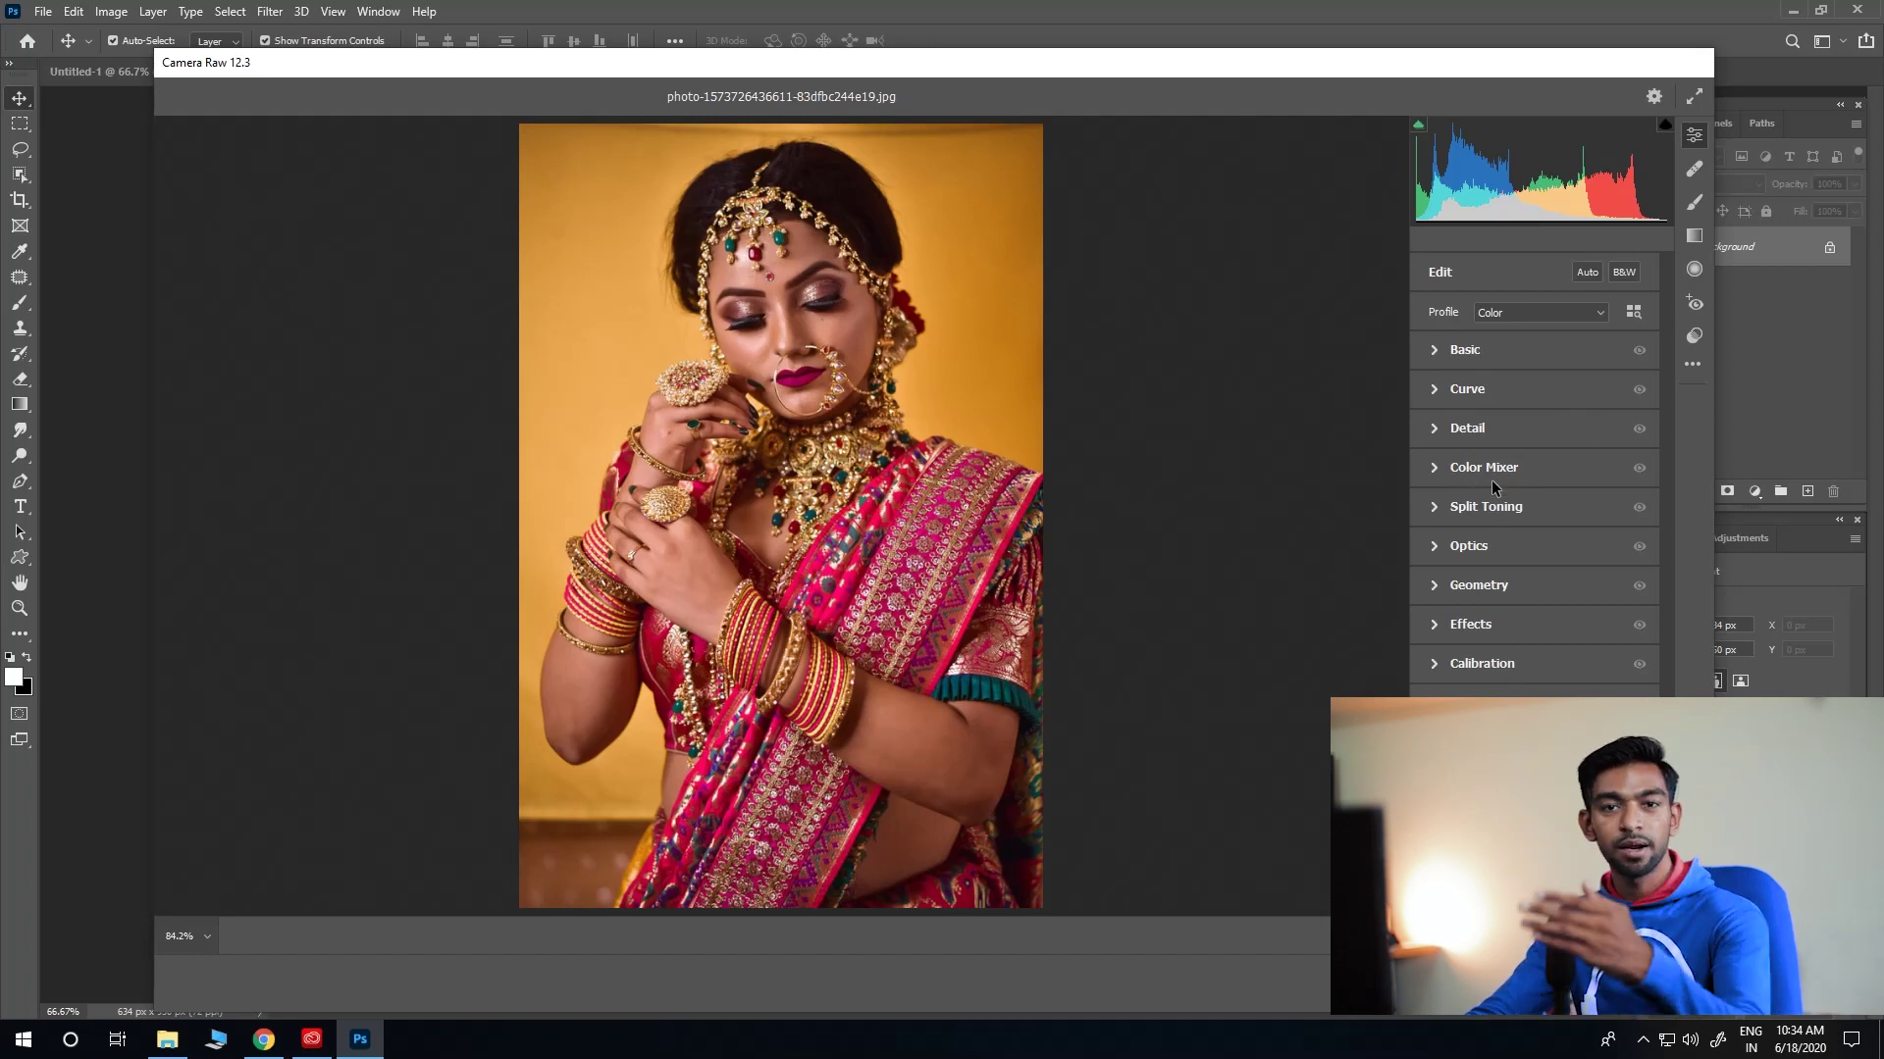
# Step: Expand Color Mixer in HSL mode and raise Reds saturation with its slider
pyautogui.click(1438, 473)
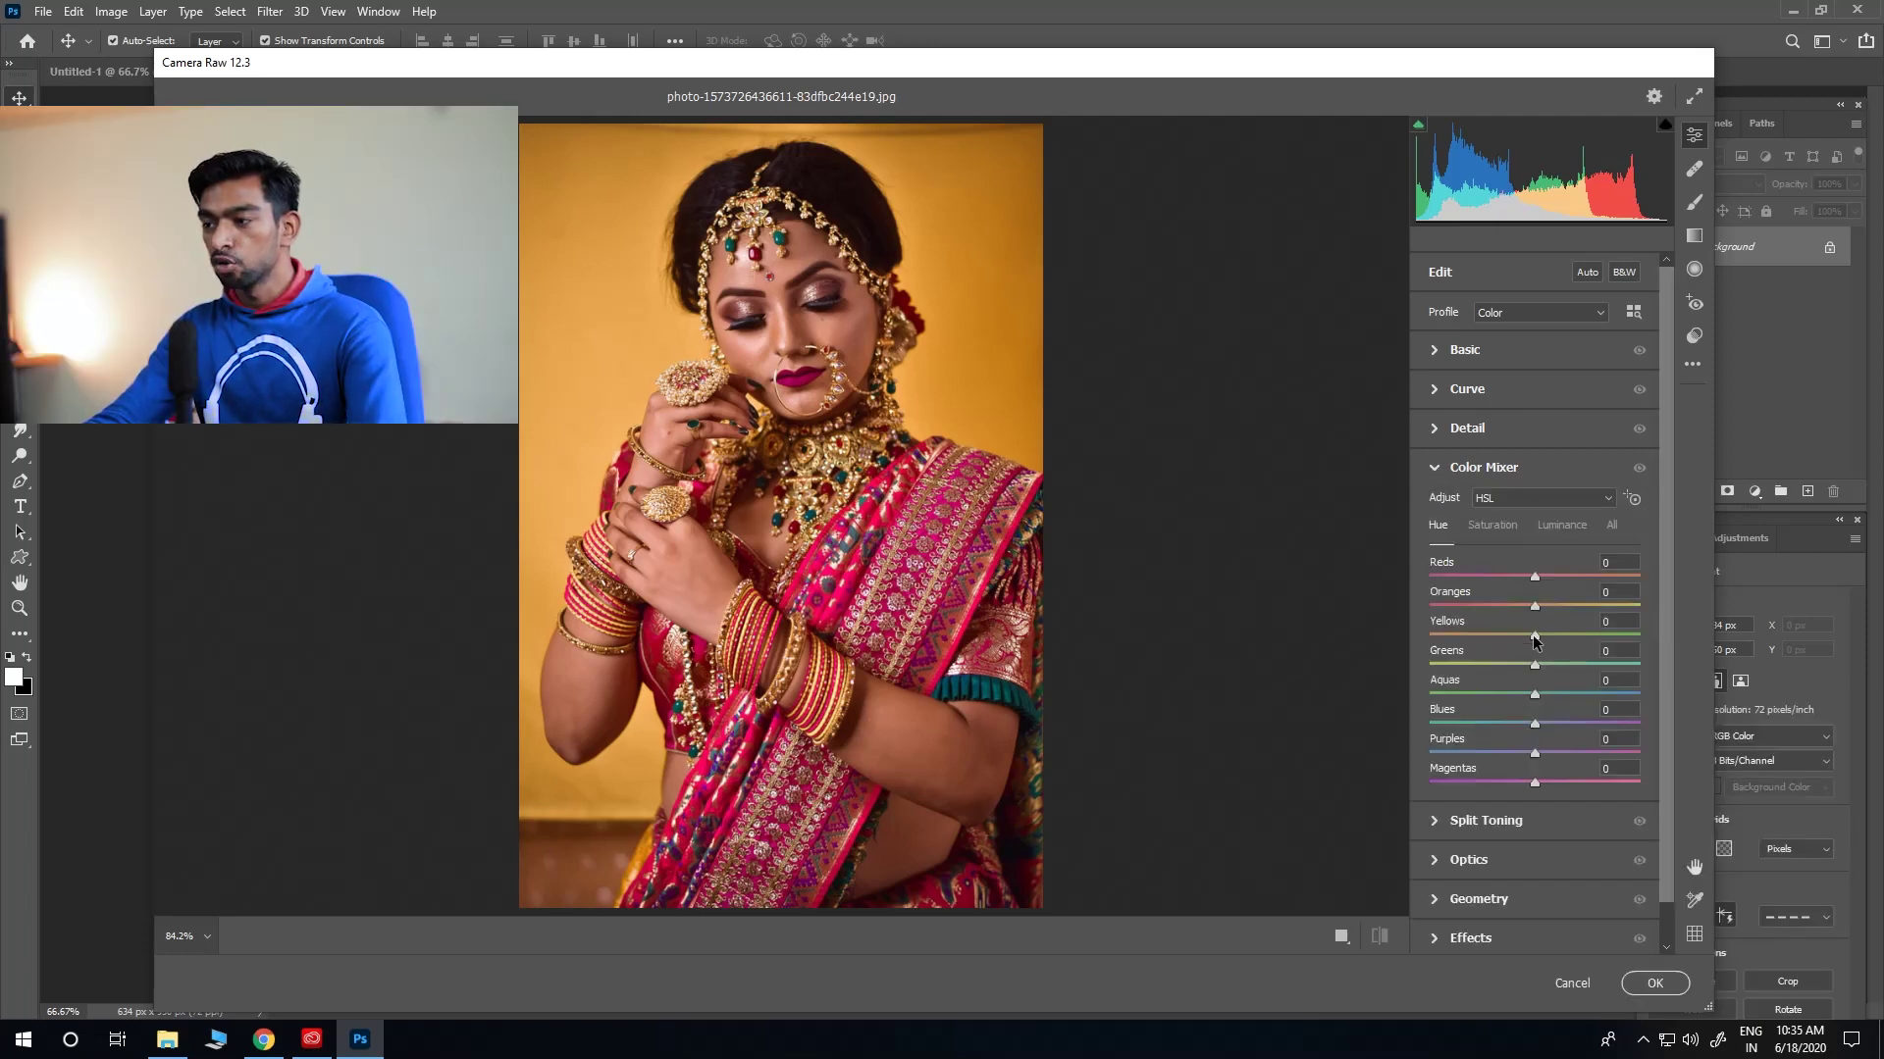
pyautogui.scroll(-1, 1550, 655)
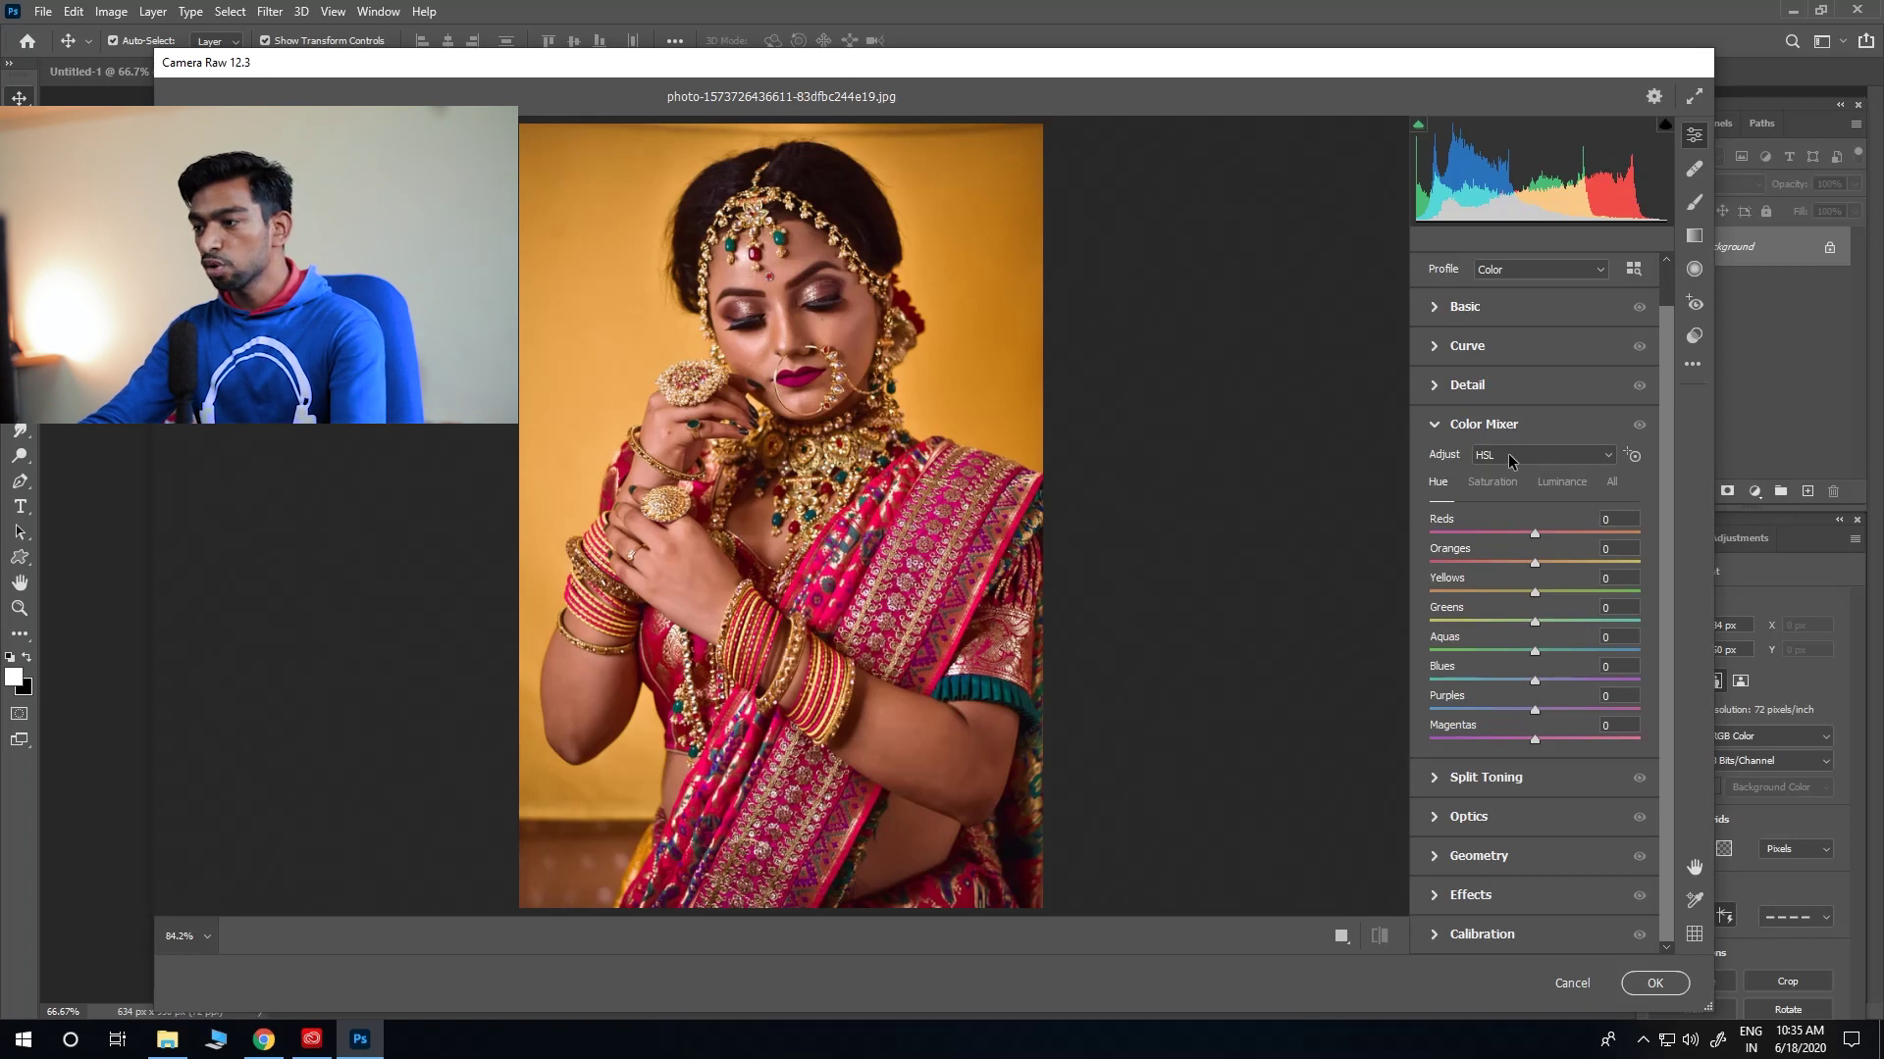
pyautogui.click(1599, 459)
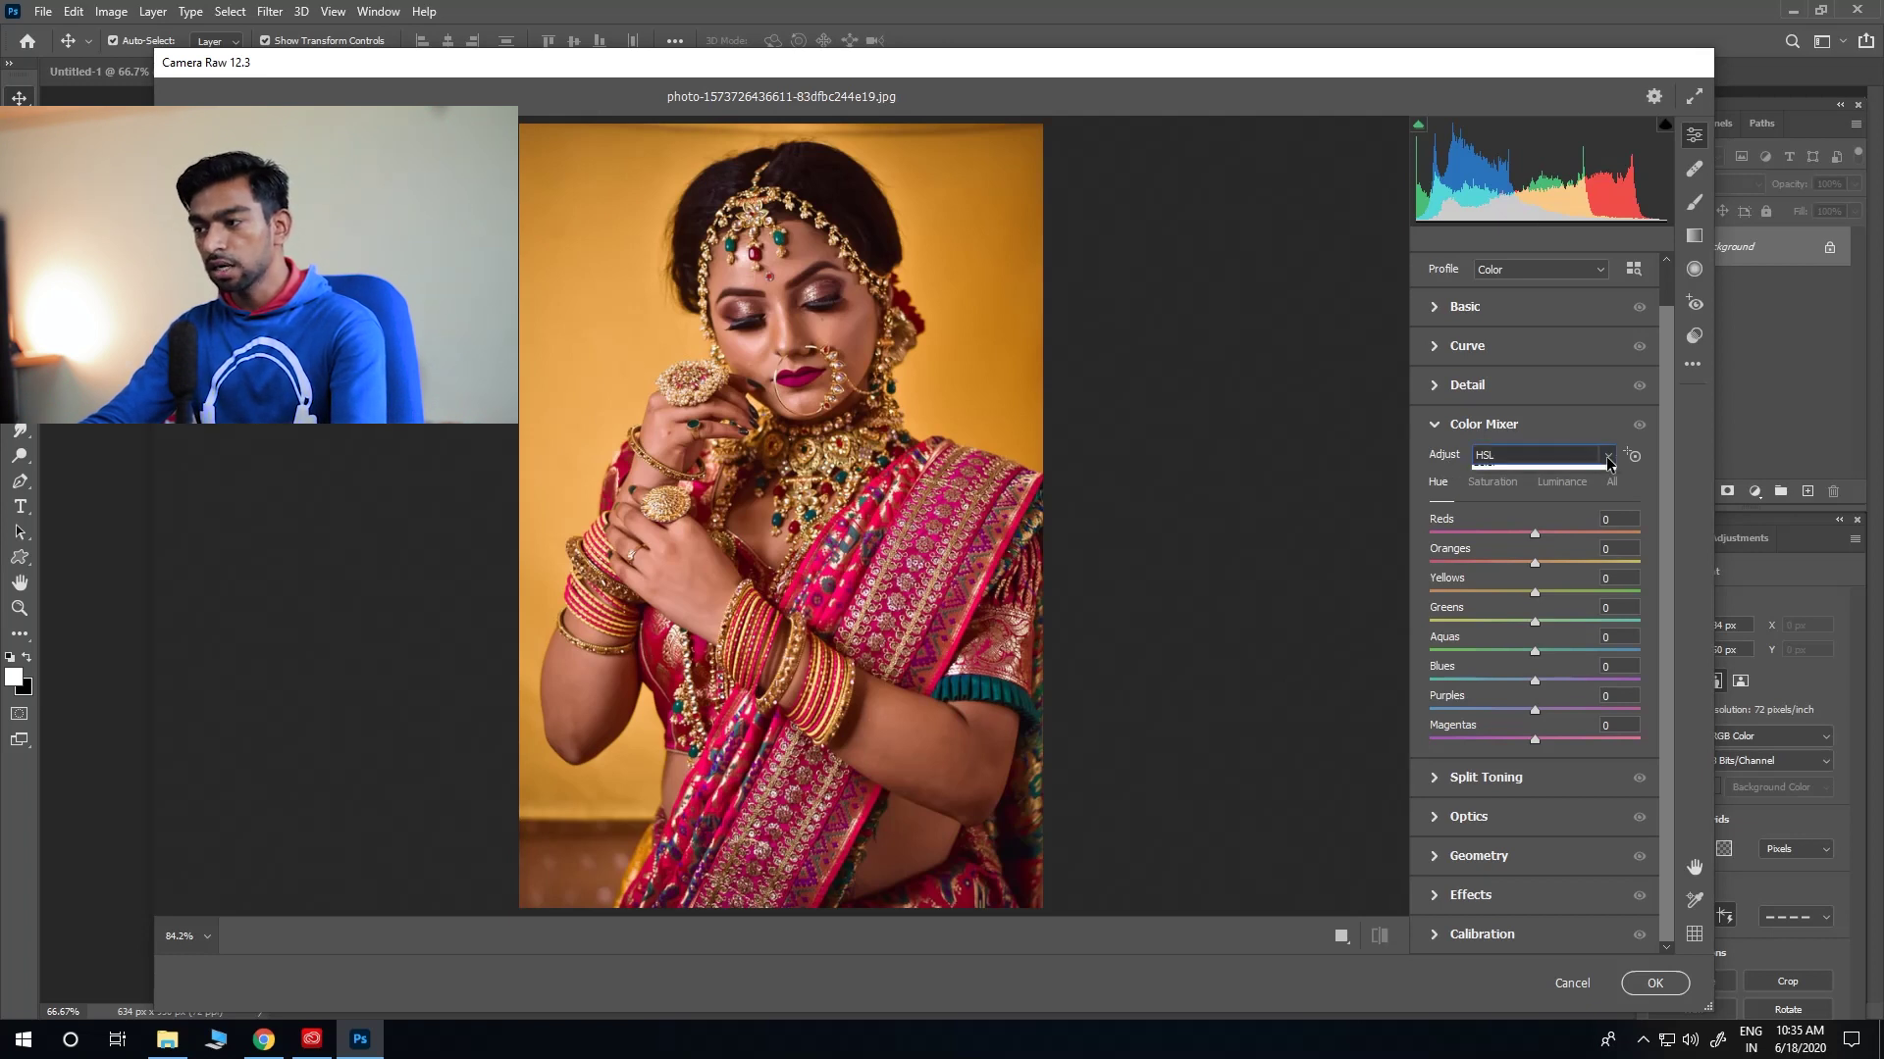
pyautogui.click(1491, 492)
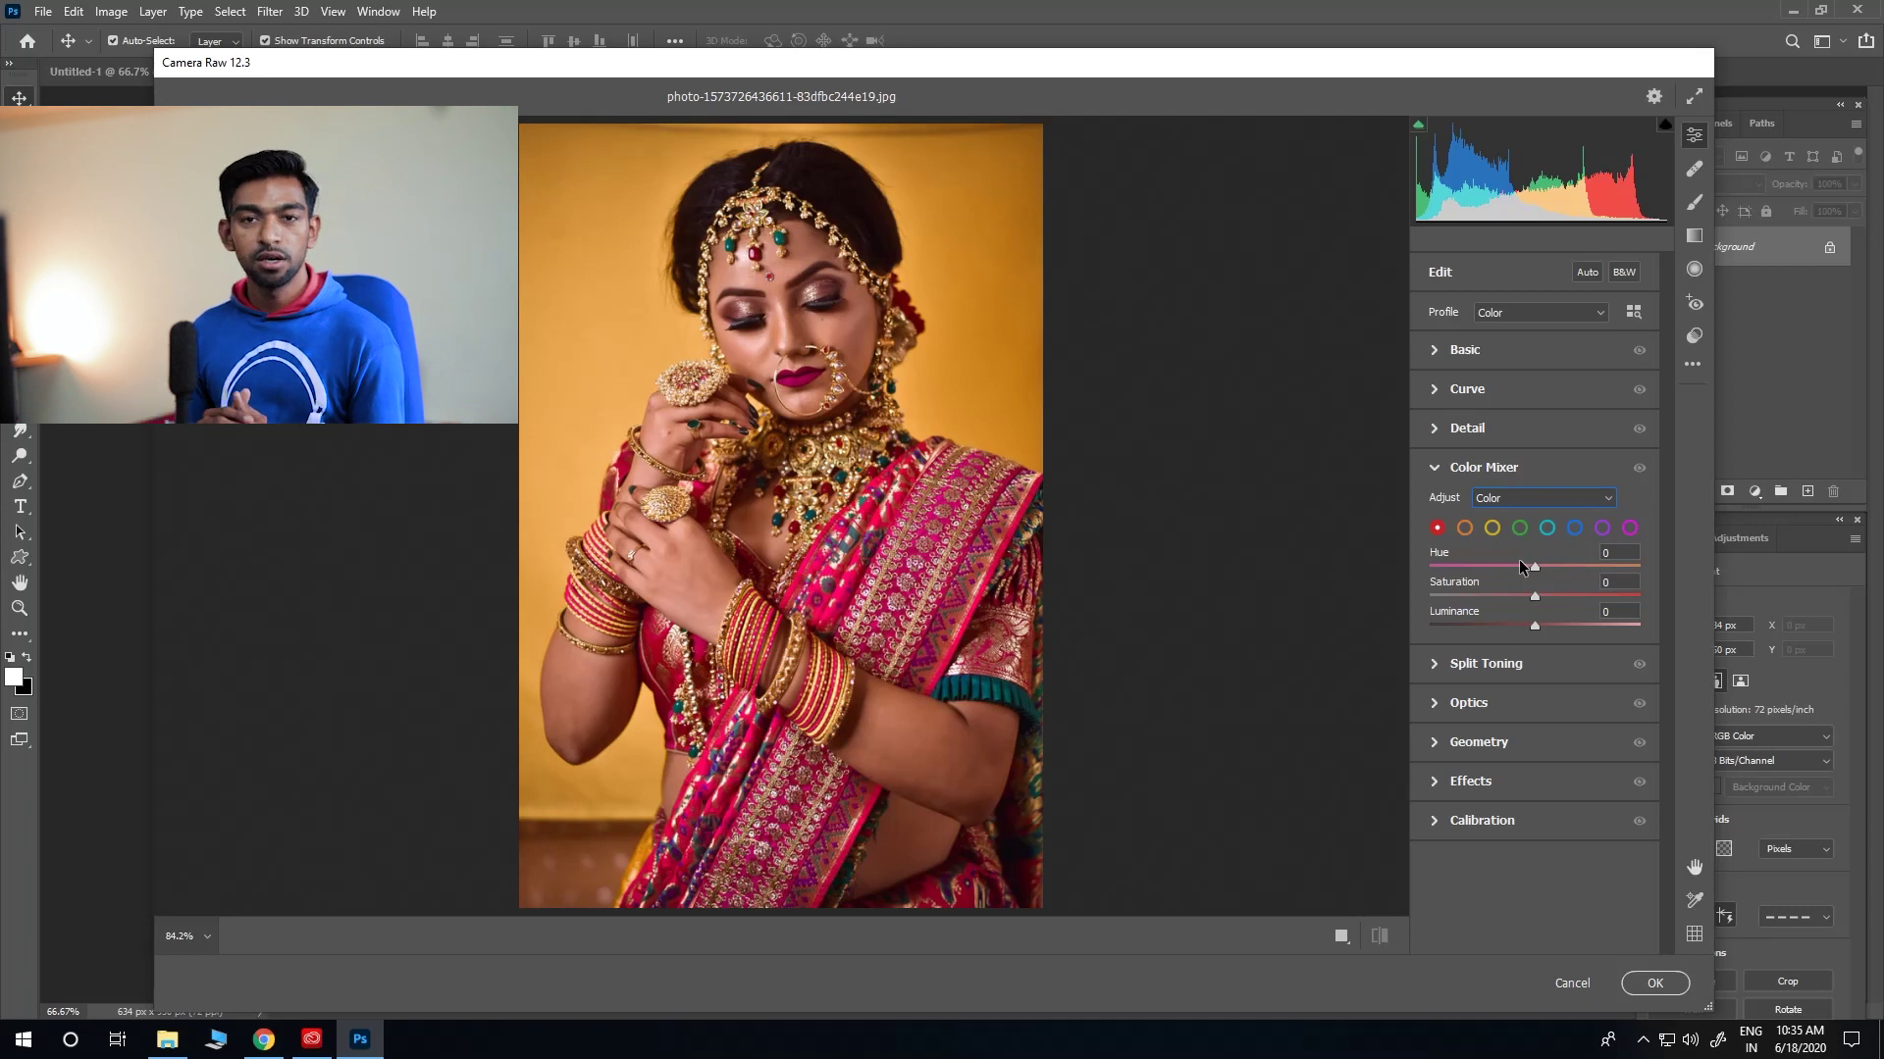
pyautogui.click(1499, 497)
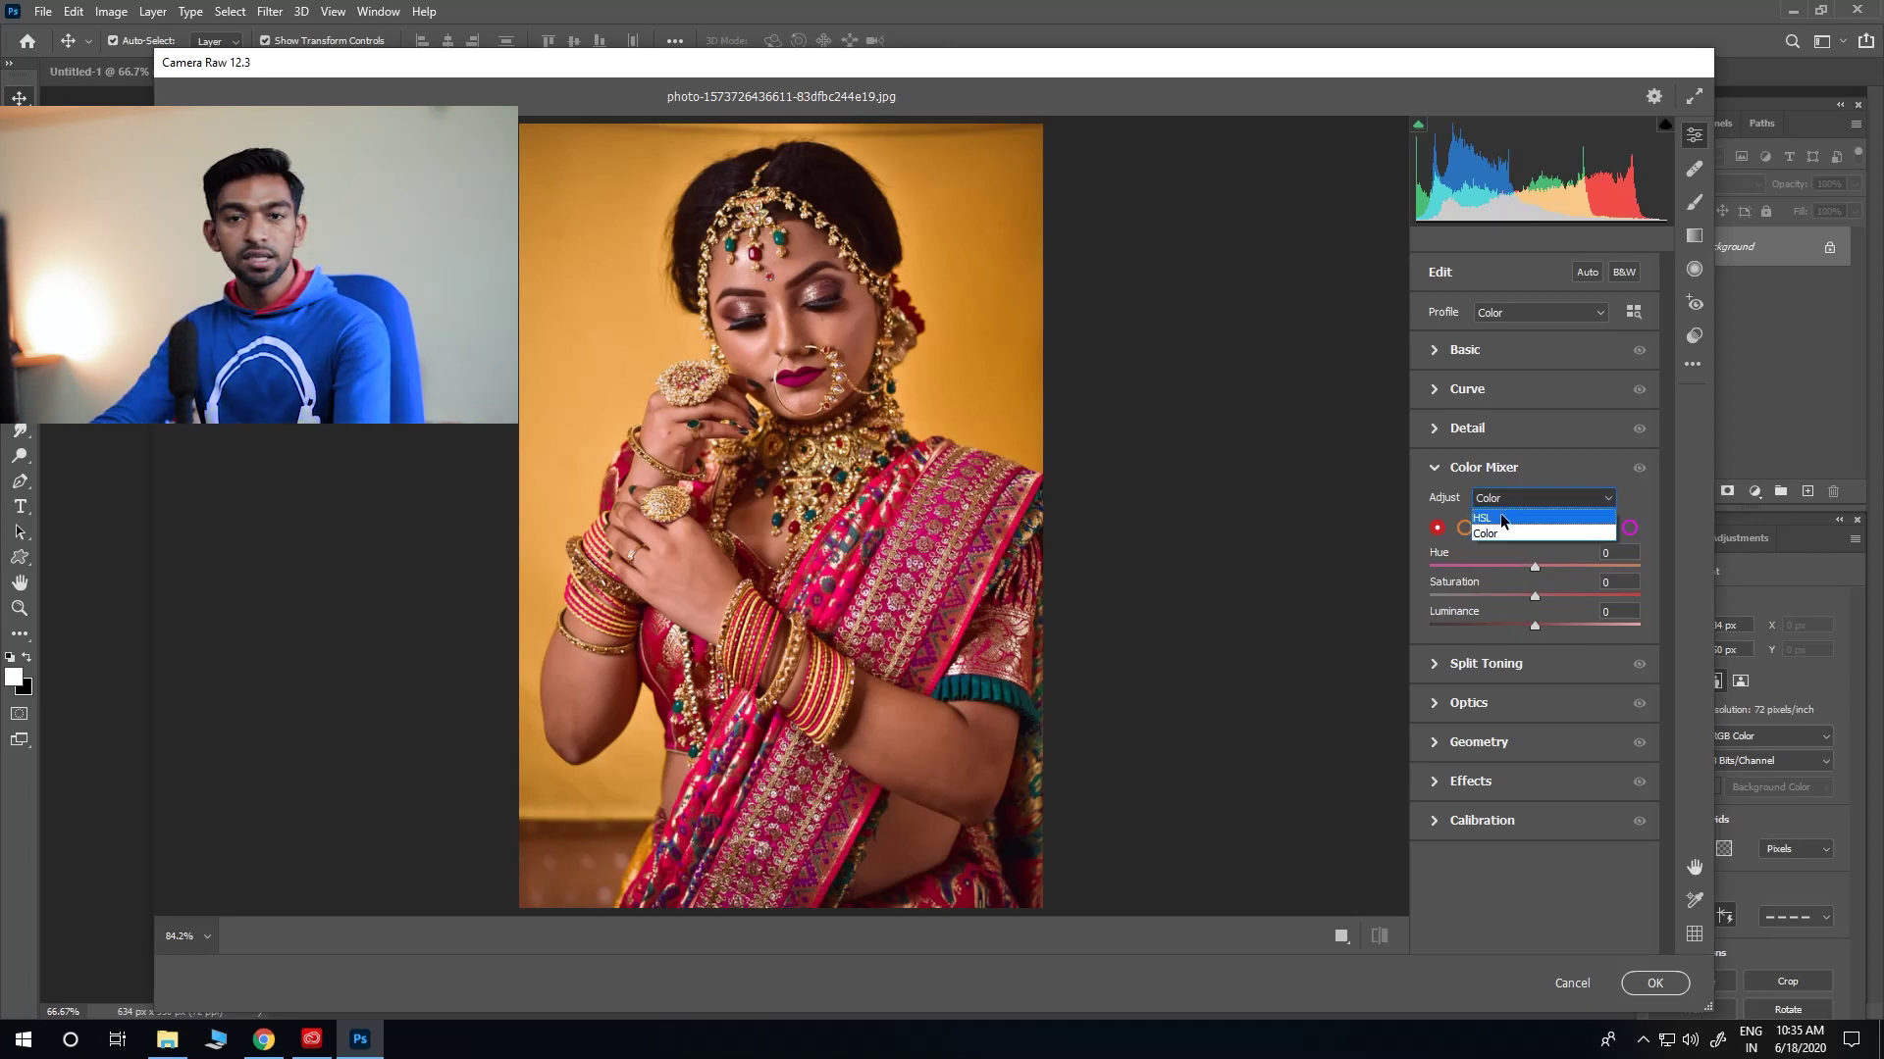
pyautogui.click(1499, 514)
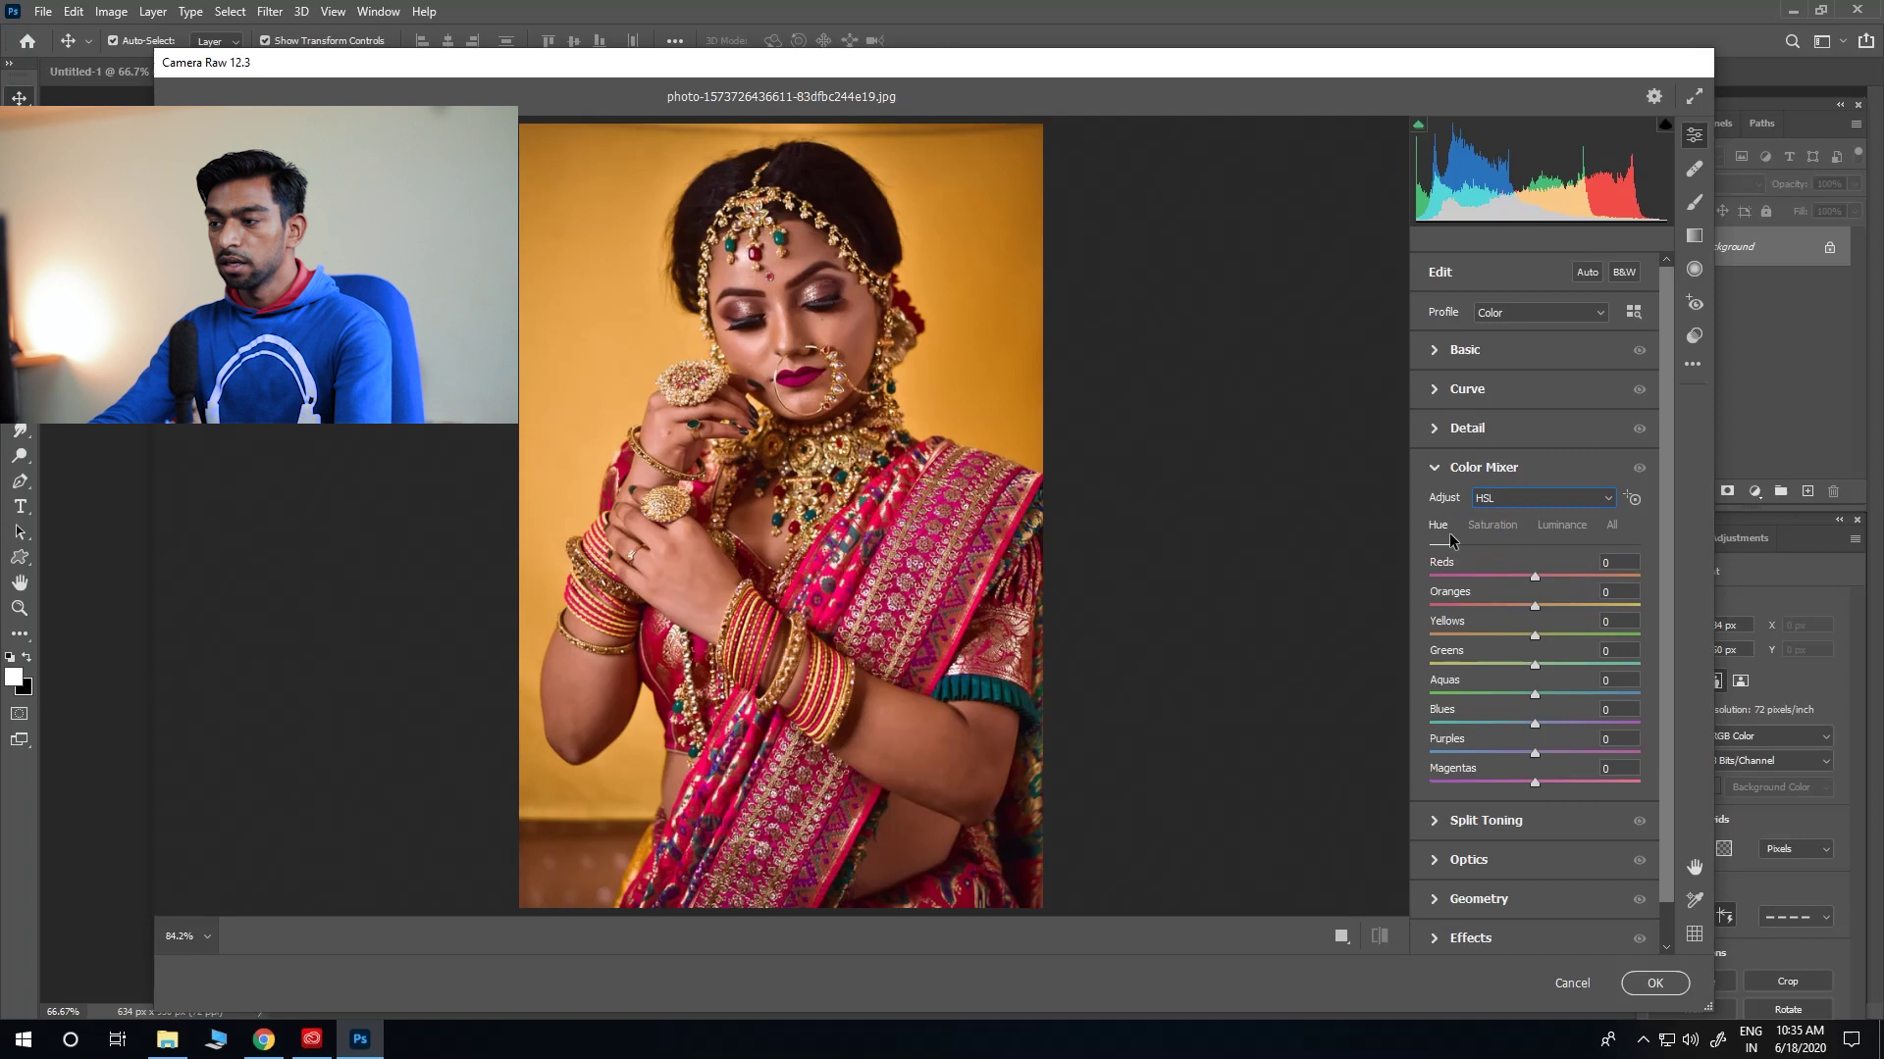
pyautogui.click(1480, 526)
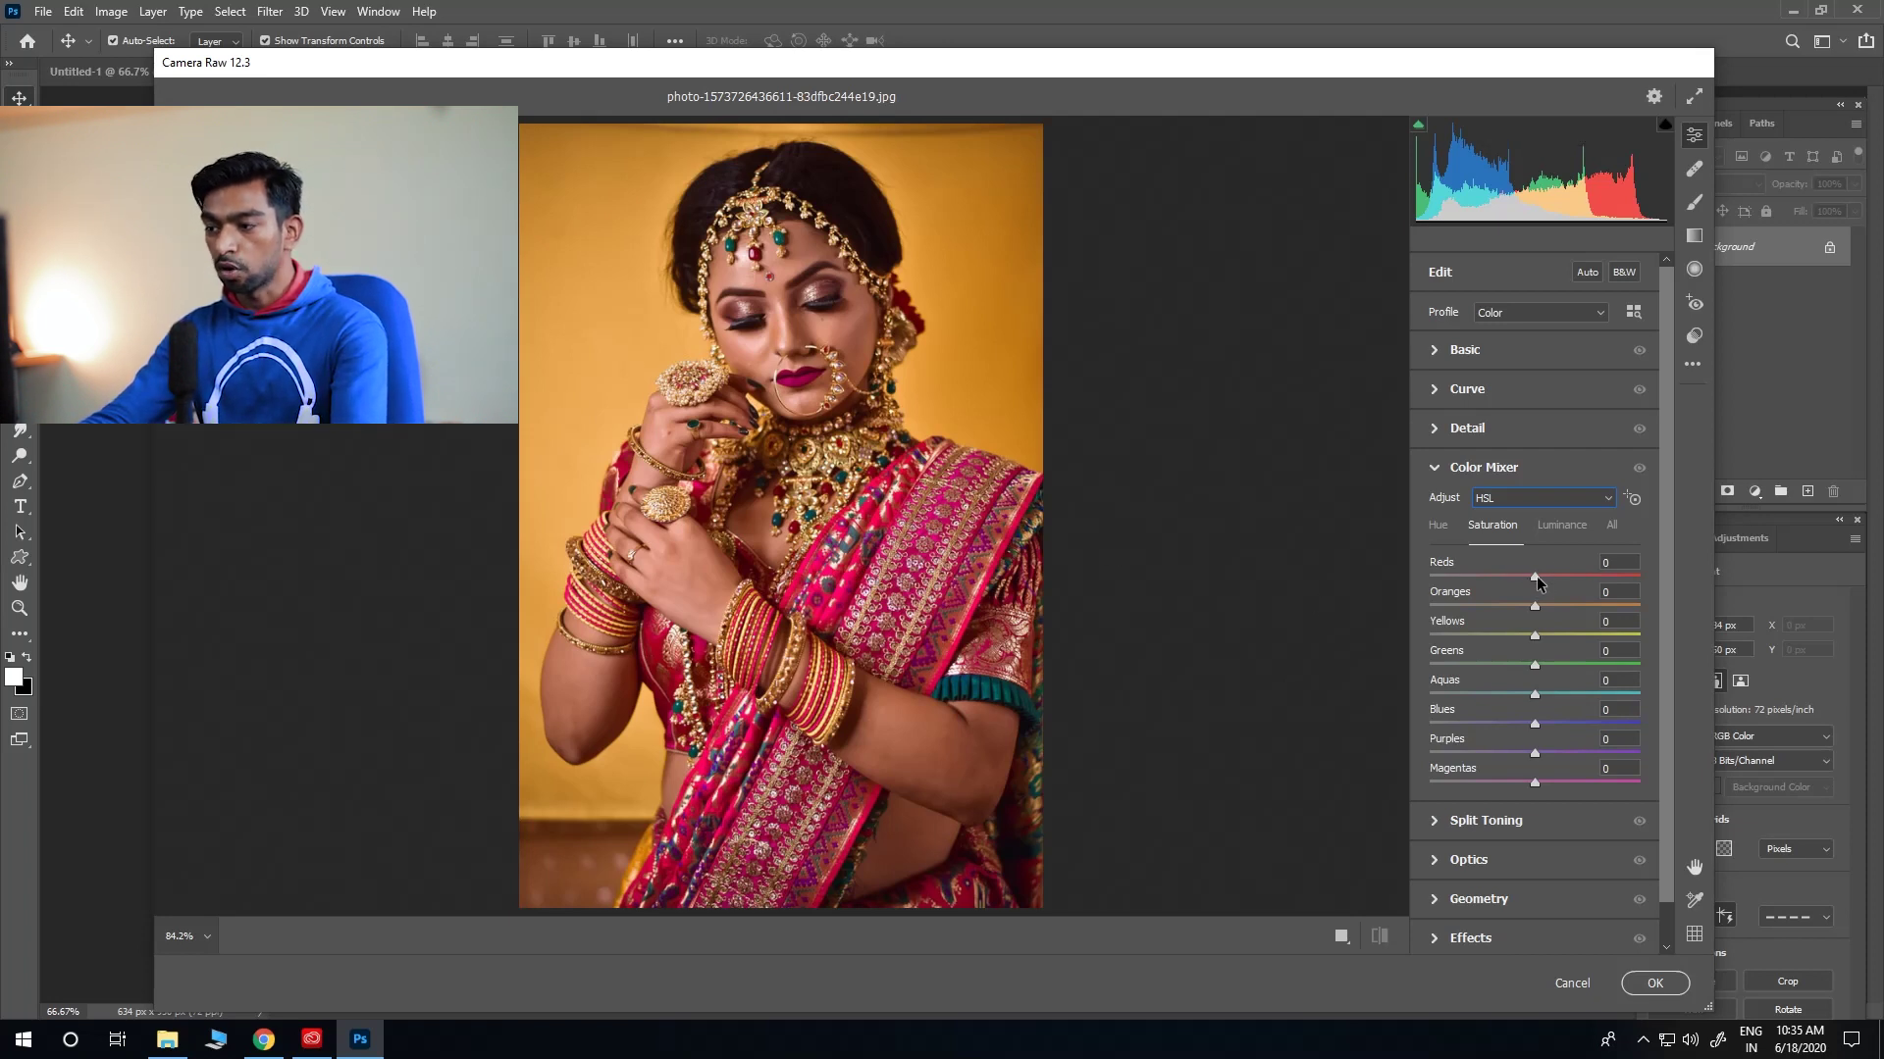
pyautogui.moveTo(1535, 575)
pyautogui.mouseDown()
pyautogui.moveTo(1589, 575)
pyautogui.moveTo(1507, 565)
pyautogui.moveTo(1550, 576)
pyautogui.mouseUp()
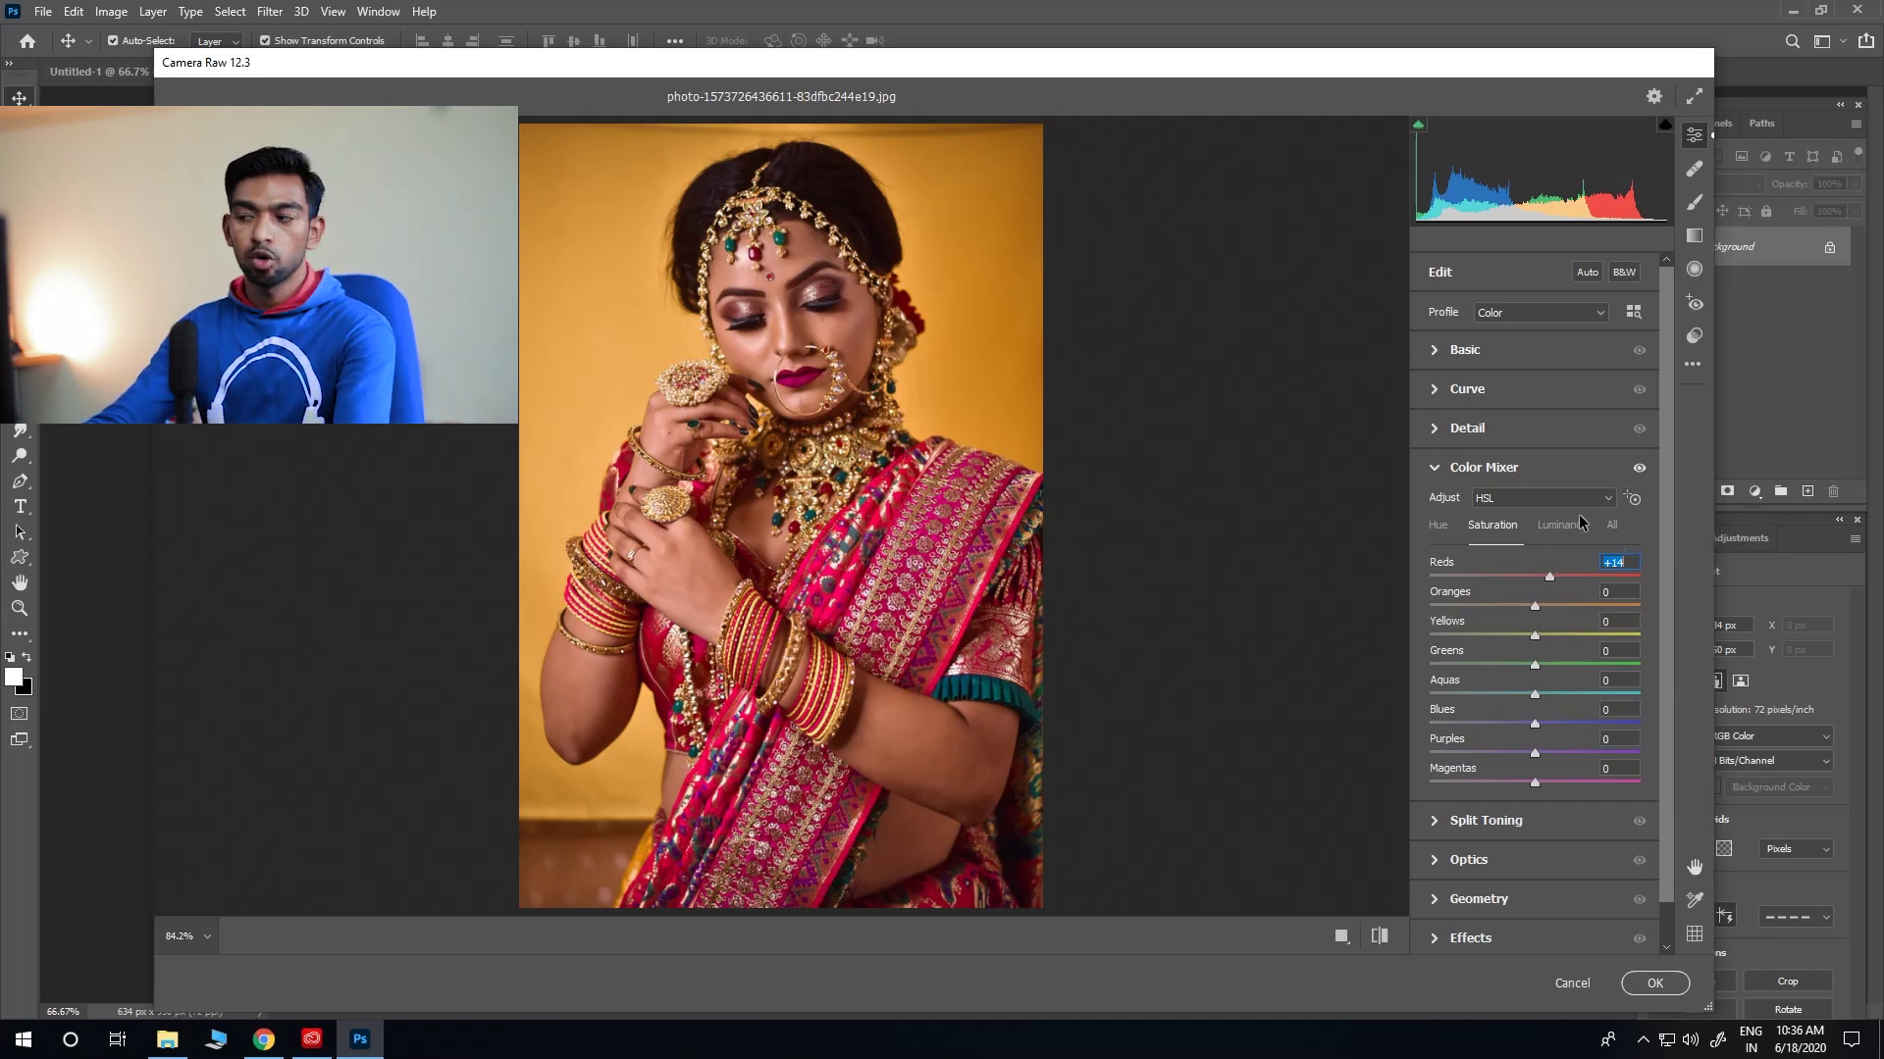
pyautogui.click(1633, 499)
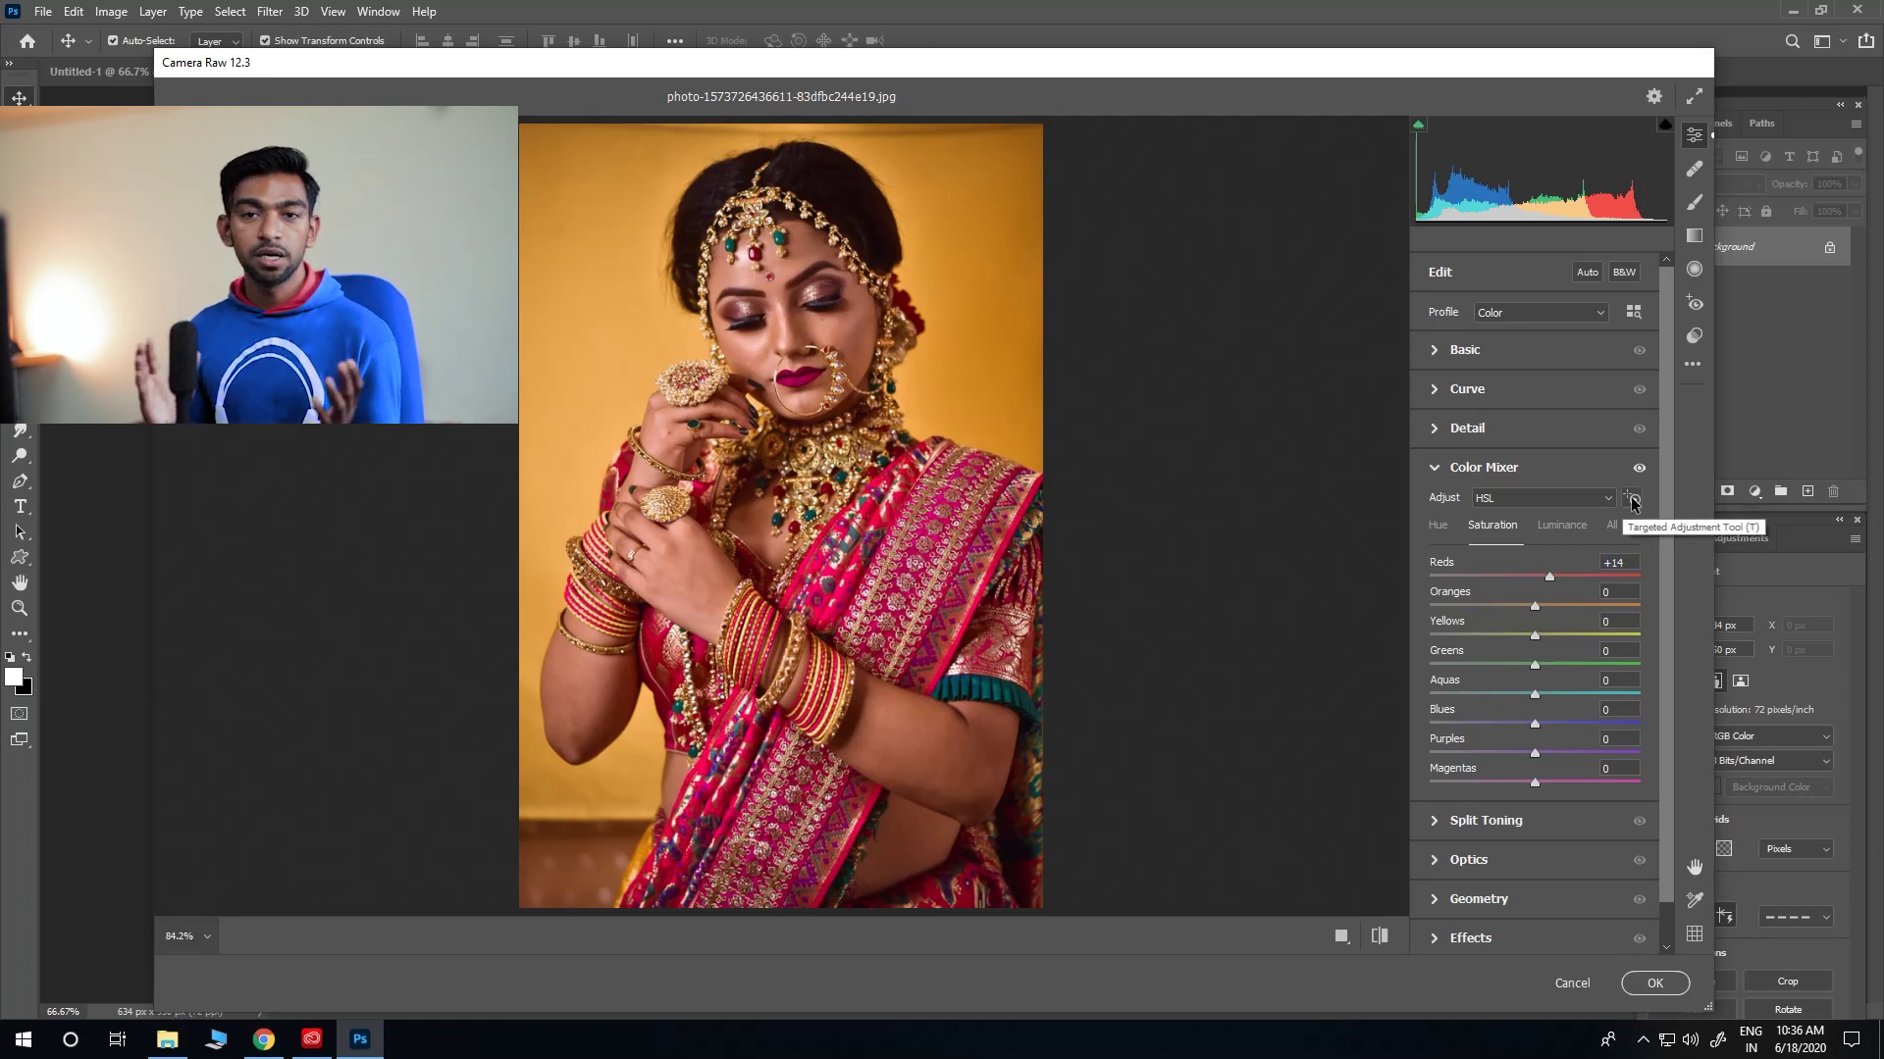
# Step: Zoom in on the saree and adjust its pink saturation on the photo, ending at Reds +15
pyautogui.click(1636, 501)
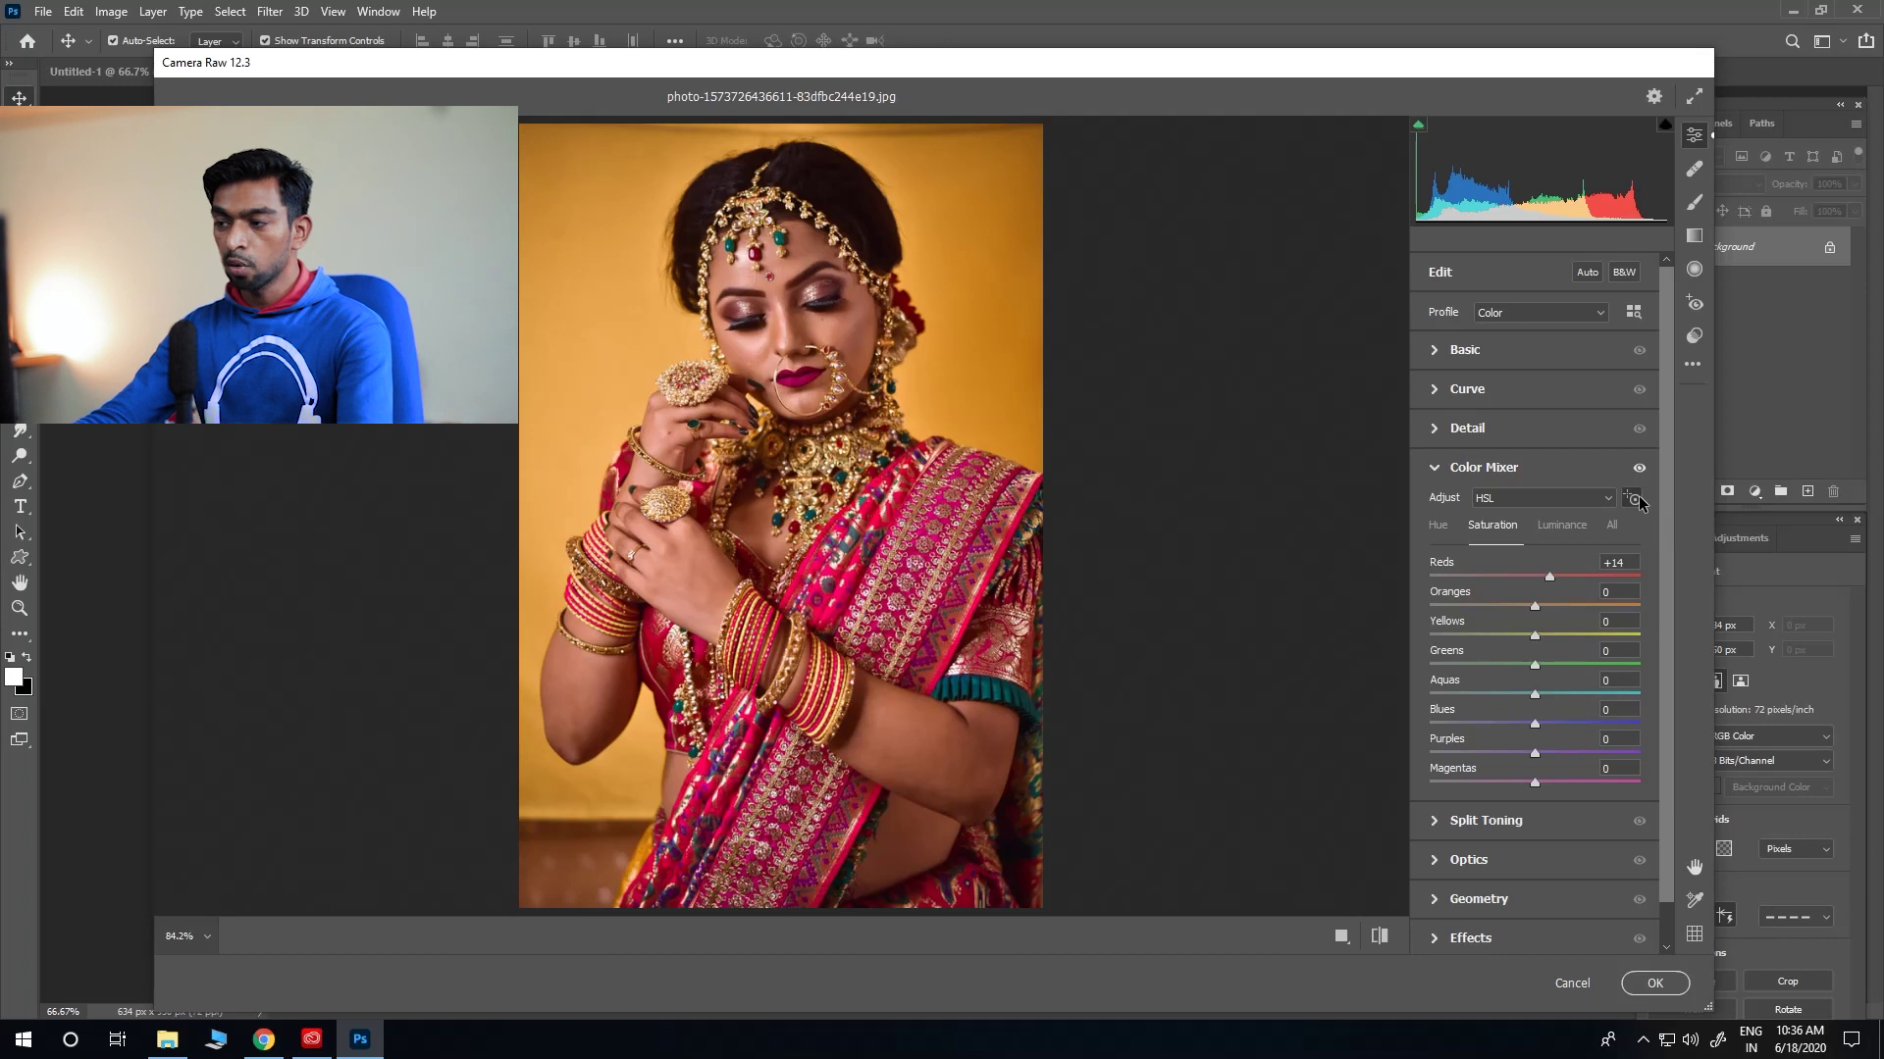
pyautogui.click(829, 580)
pyautogui.moveTo(943, 323); pyautogui.dragTo(930, 459)
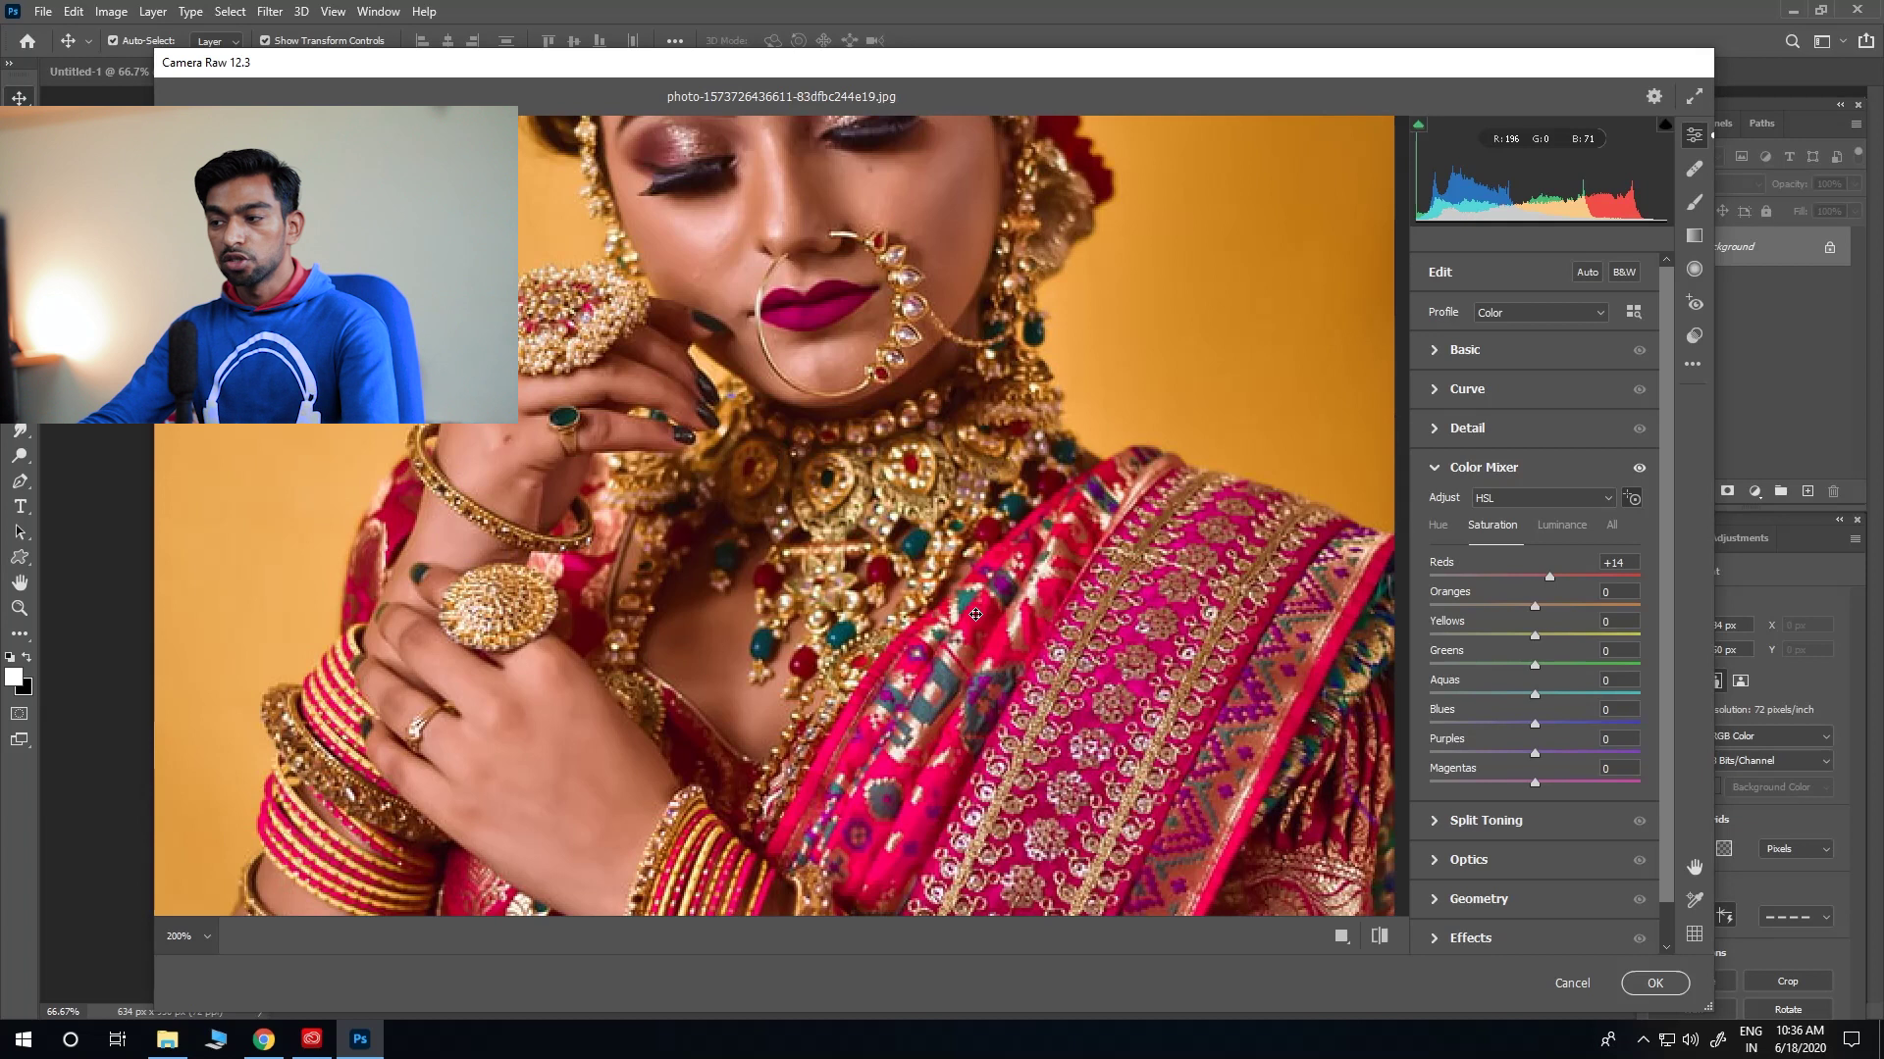
pyautogui.moveTo(977, 622); pyautogui.dragTo(980, 650)
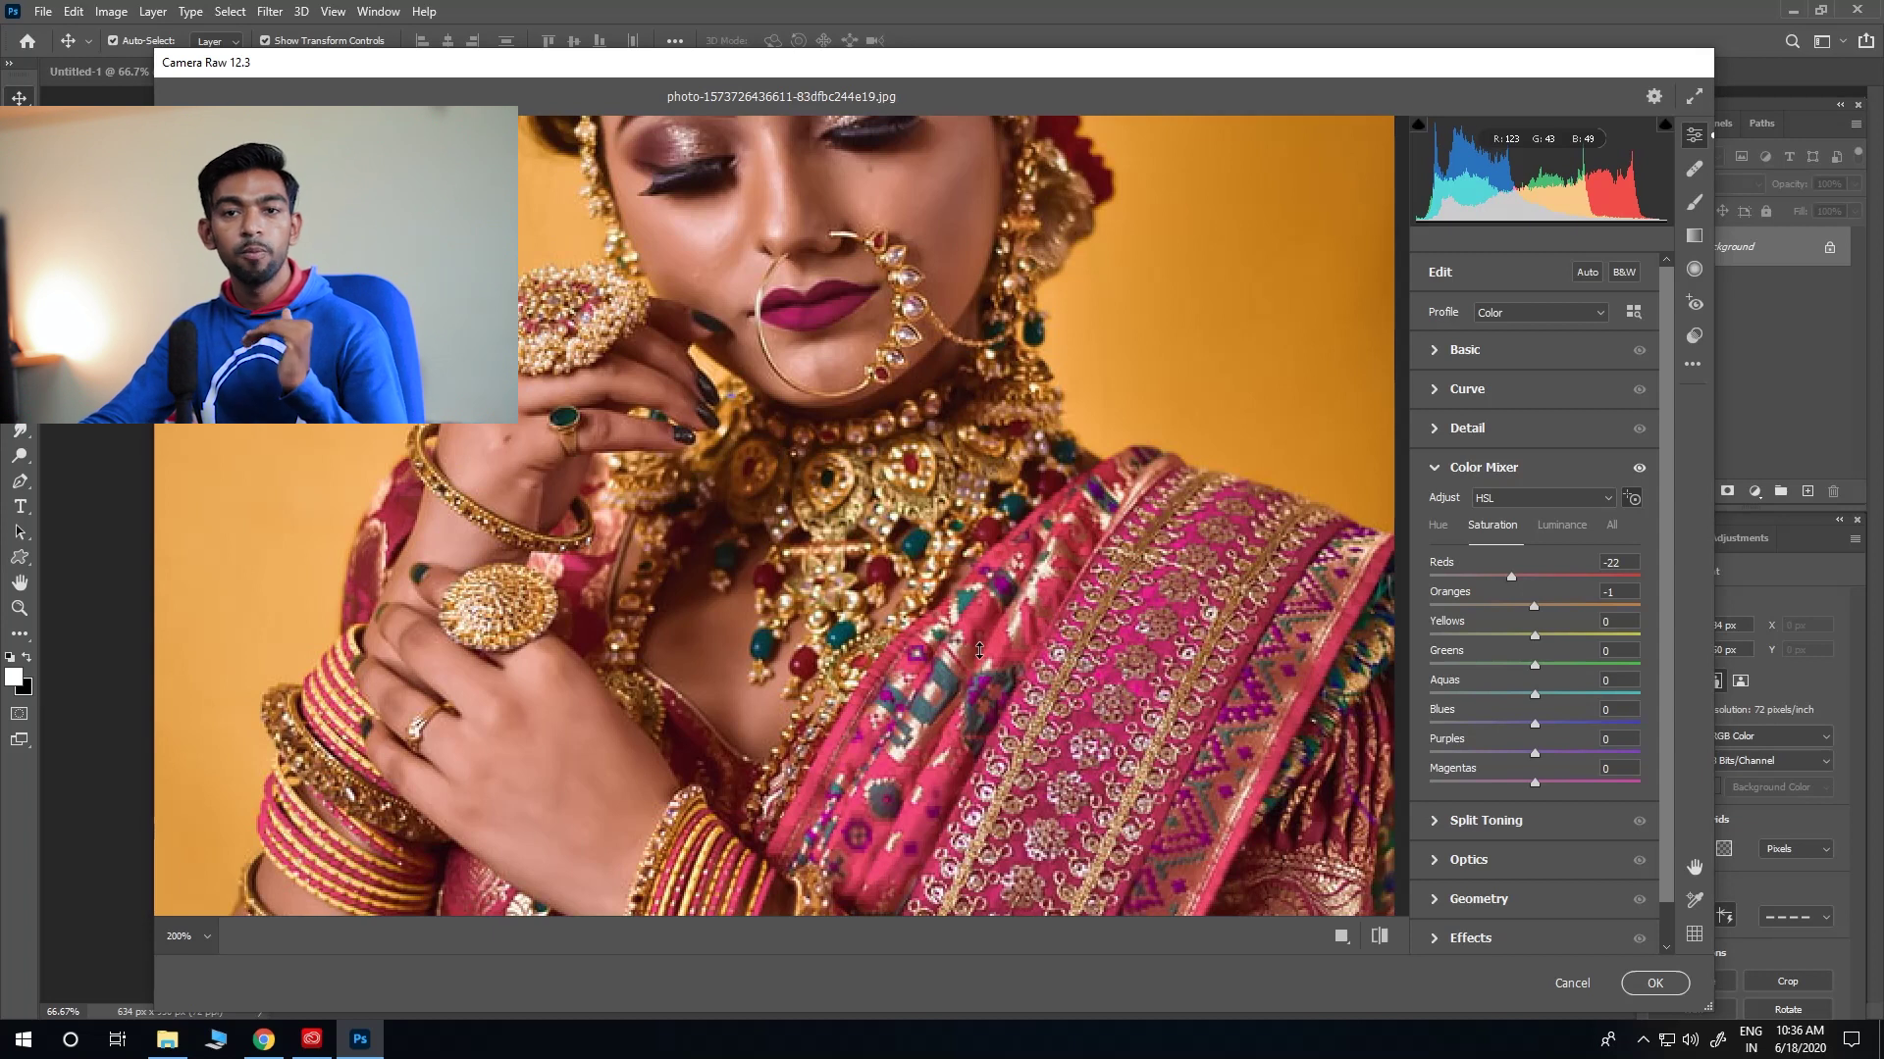
pyautogui.moveTo(979, 650); pyautogui.dragTo(982, 615)
# Step: Fit the photo in the preview and shift the Reds hue to +5
pyautogui.hotkey('ctrl', '-')
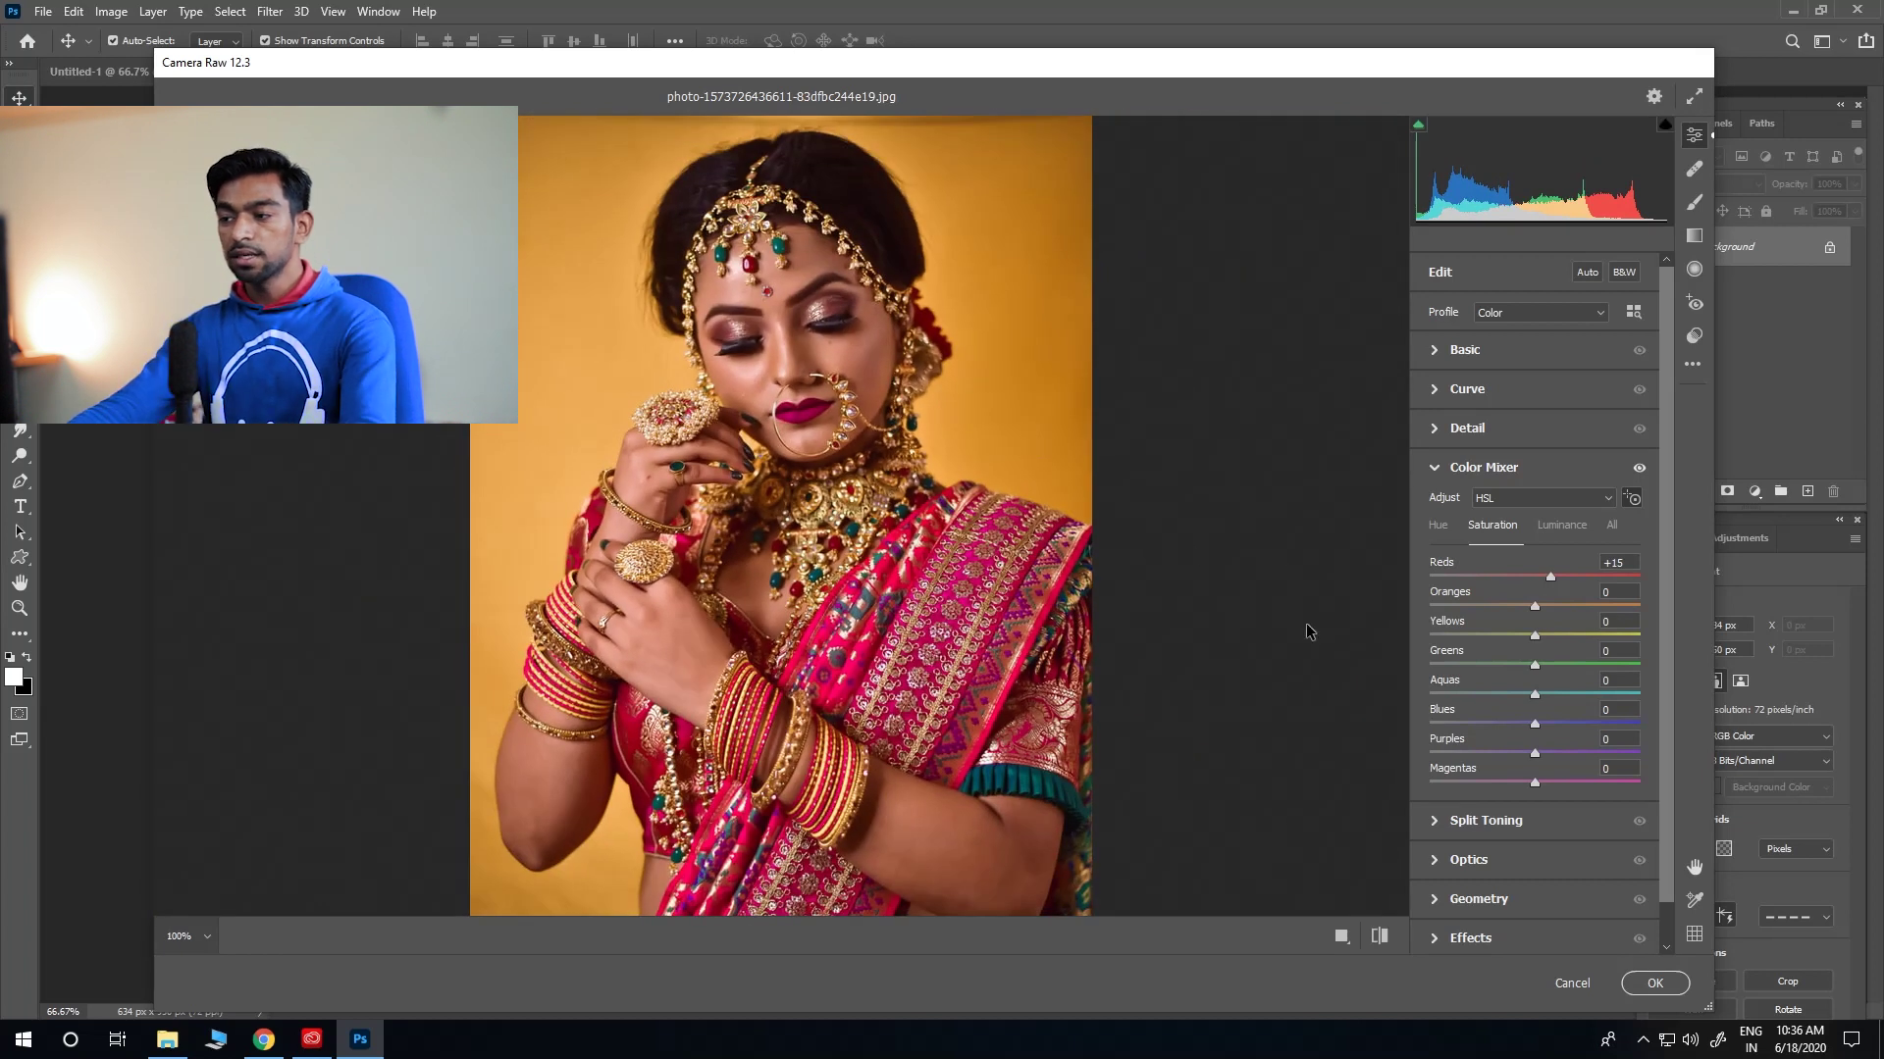
pyautogui.click(1437, 527)
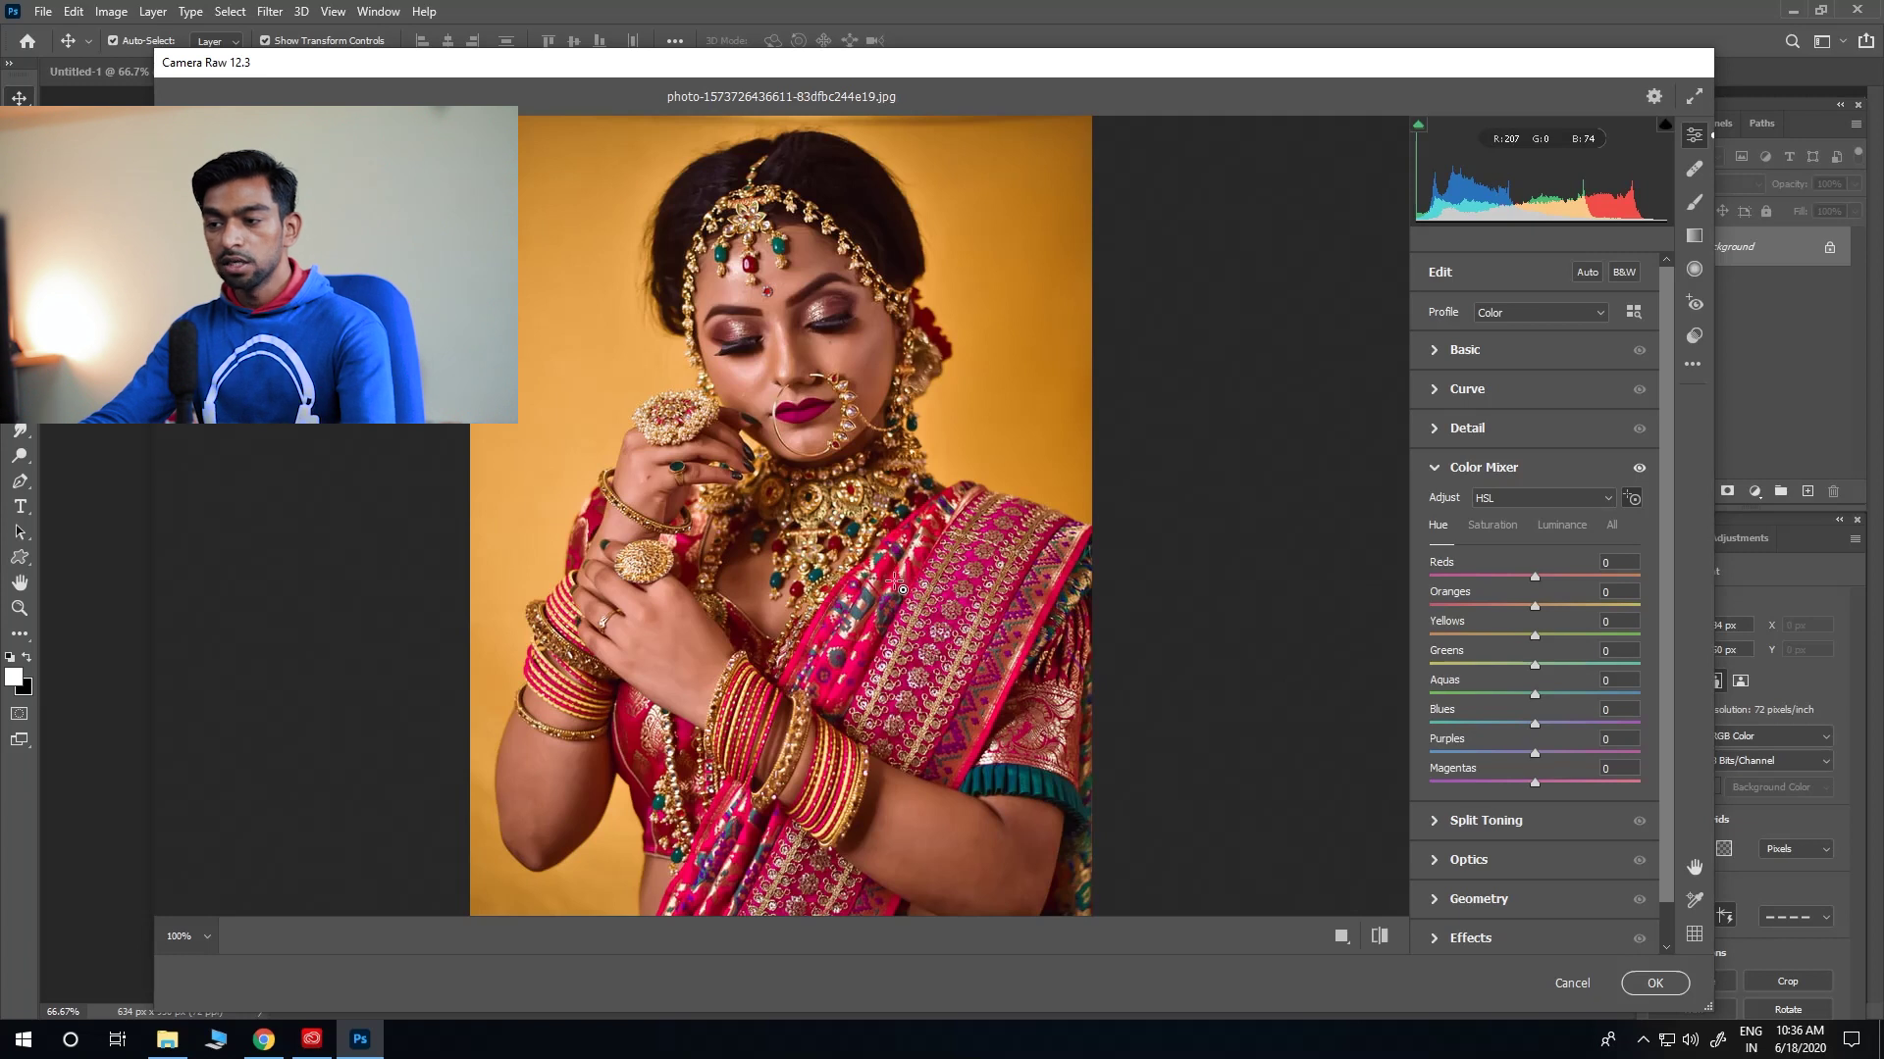
pyautogui.moveTo(893, 581); pyautogui.dragTo(892, 577)
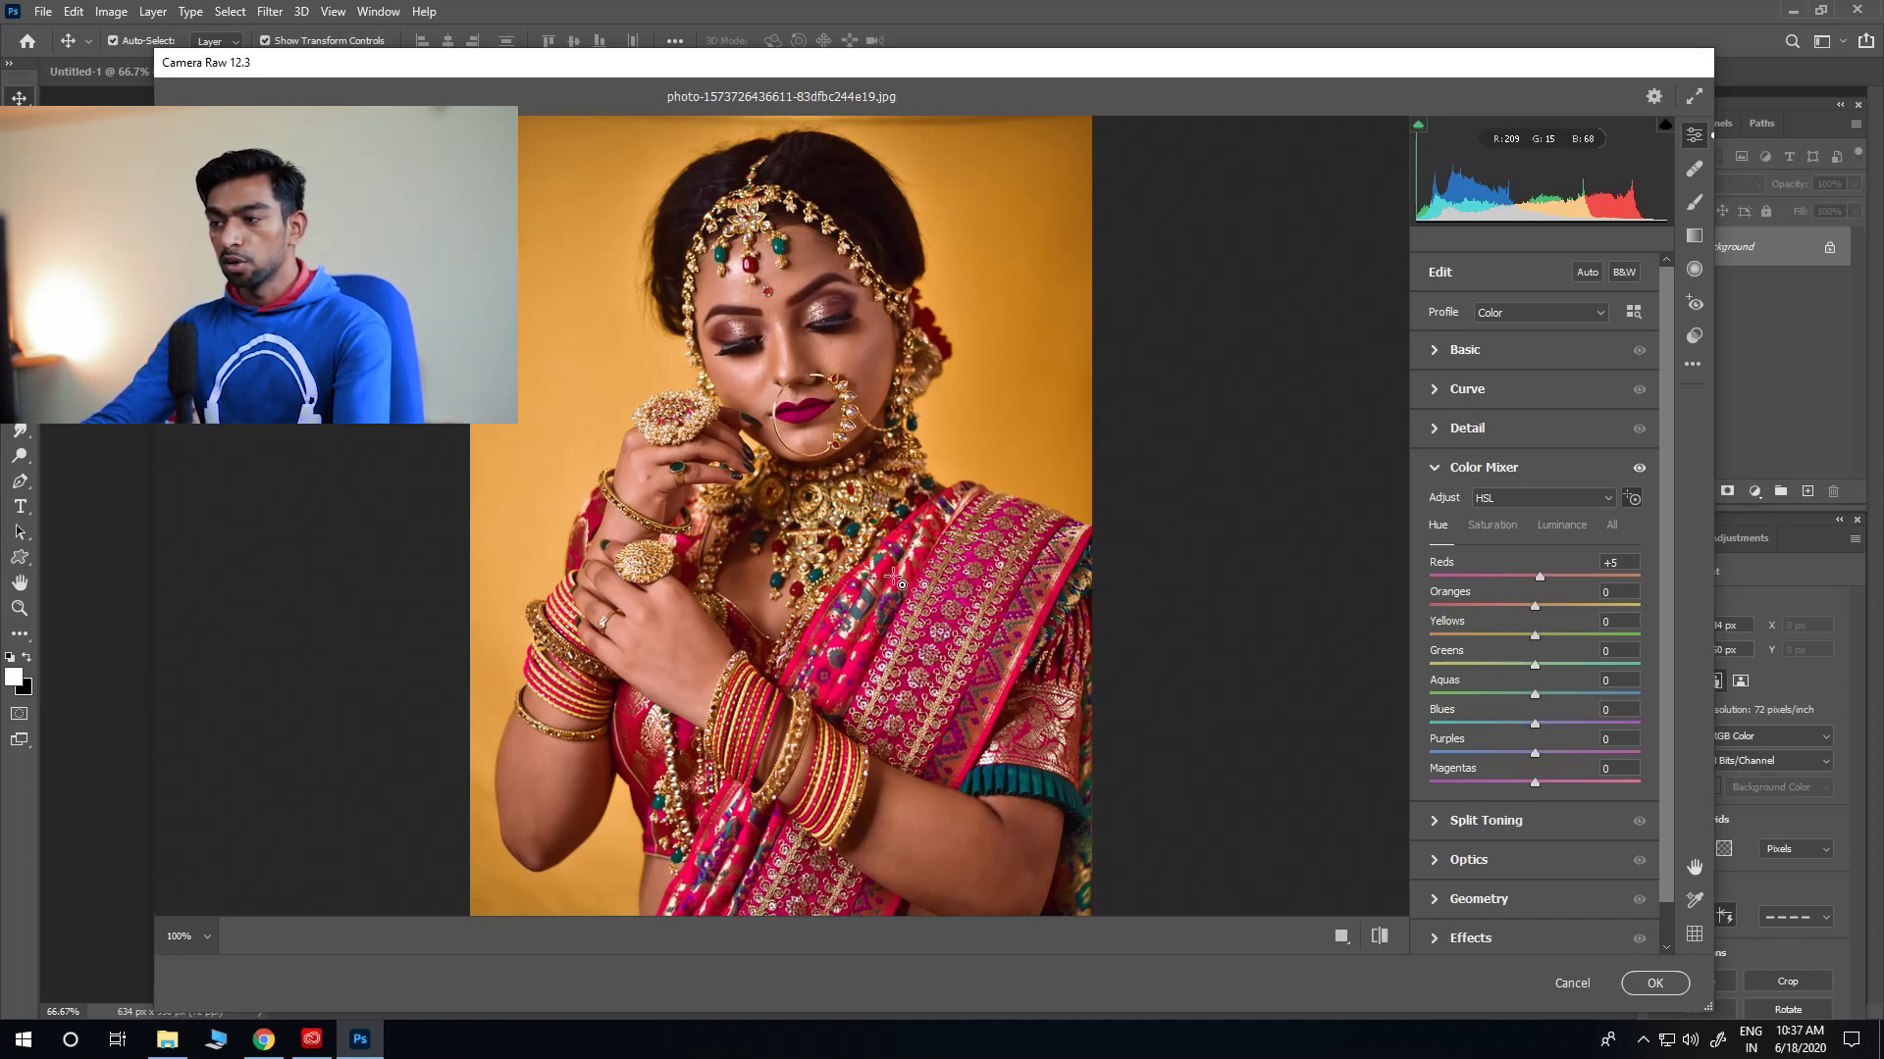
# Step: Shift the yellow backdrop toward orange (Oranges -42, Yellows -13), then reset the Color Mixer
pyautogui.click(1631, 498)
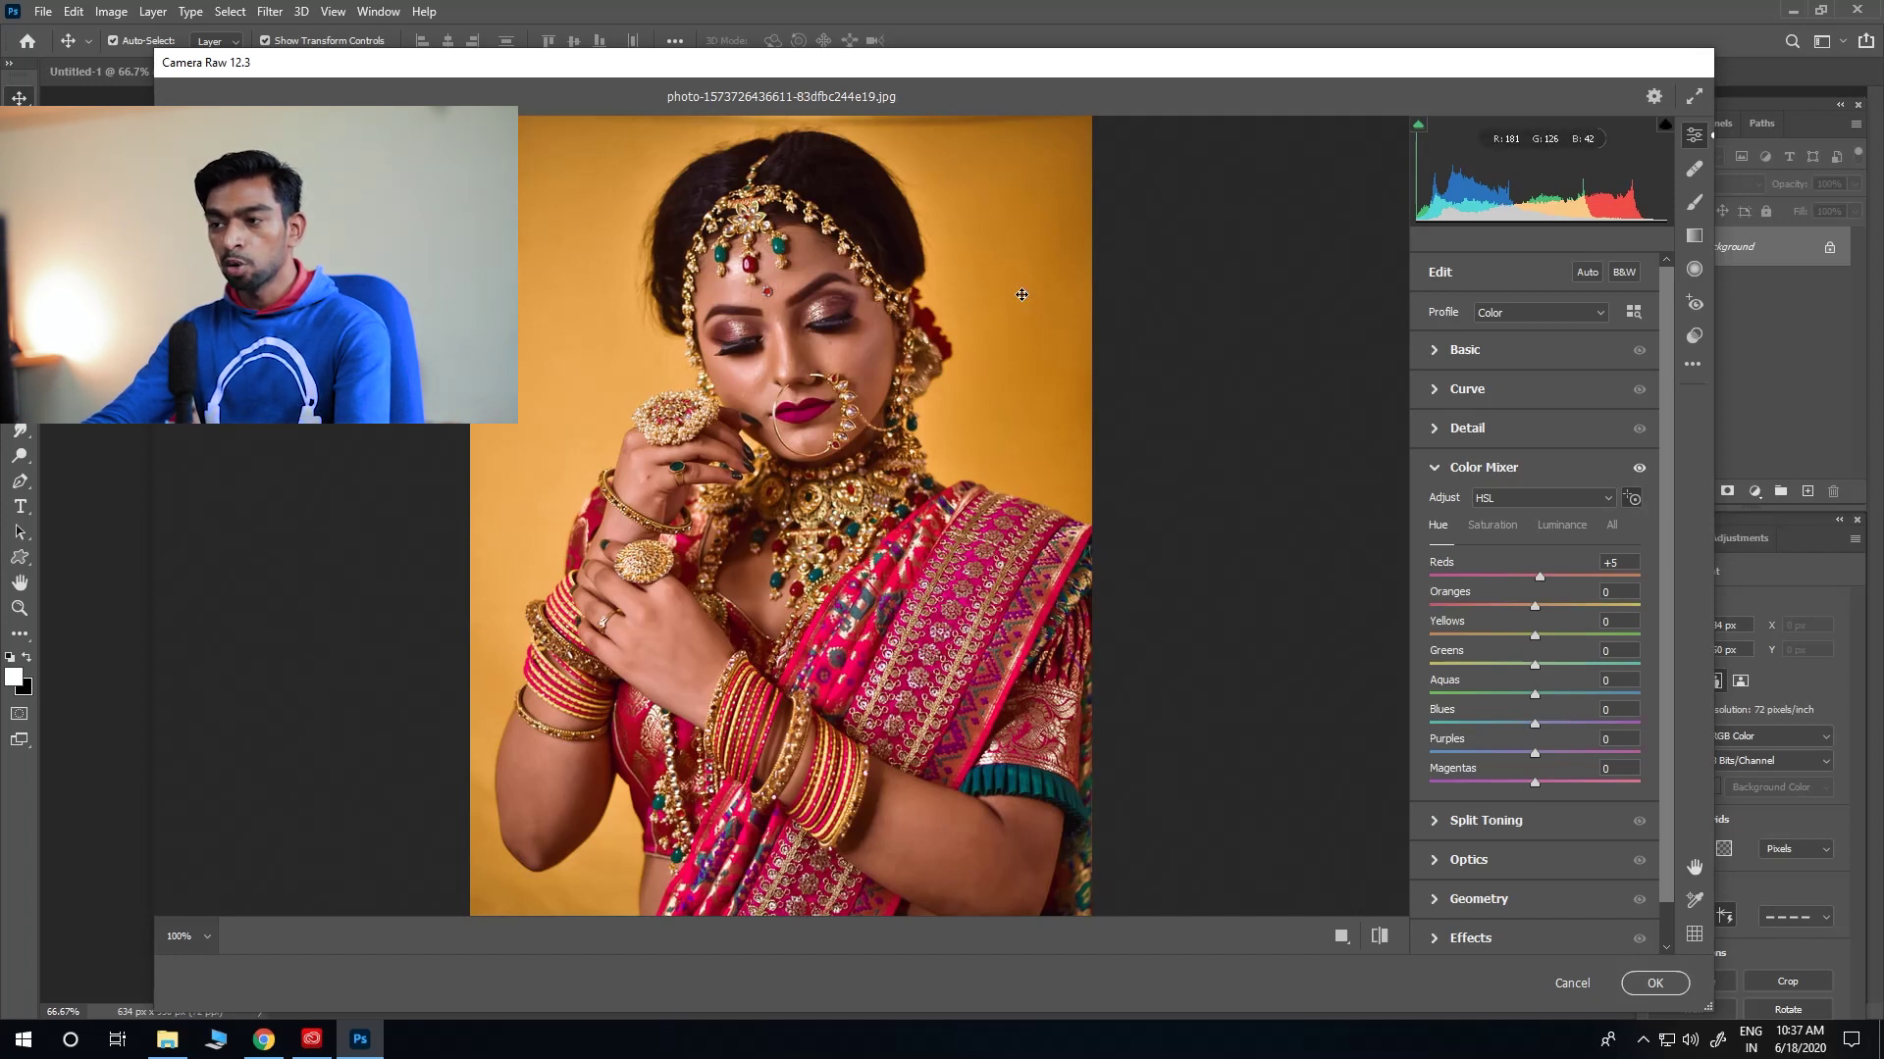
pyautogui.moveTo(1022, 294)
pyautogui.mouseDown()
pyautogui.moveTo(1039, 366)
pyautogui.moveTo(1049, 338)
pyautogui.mouseUp()
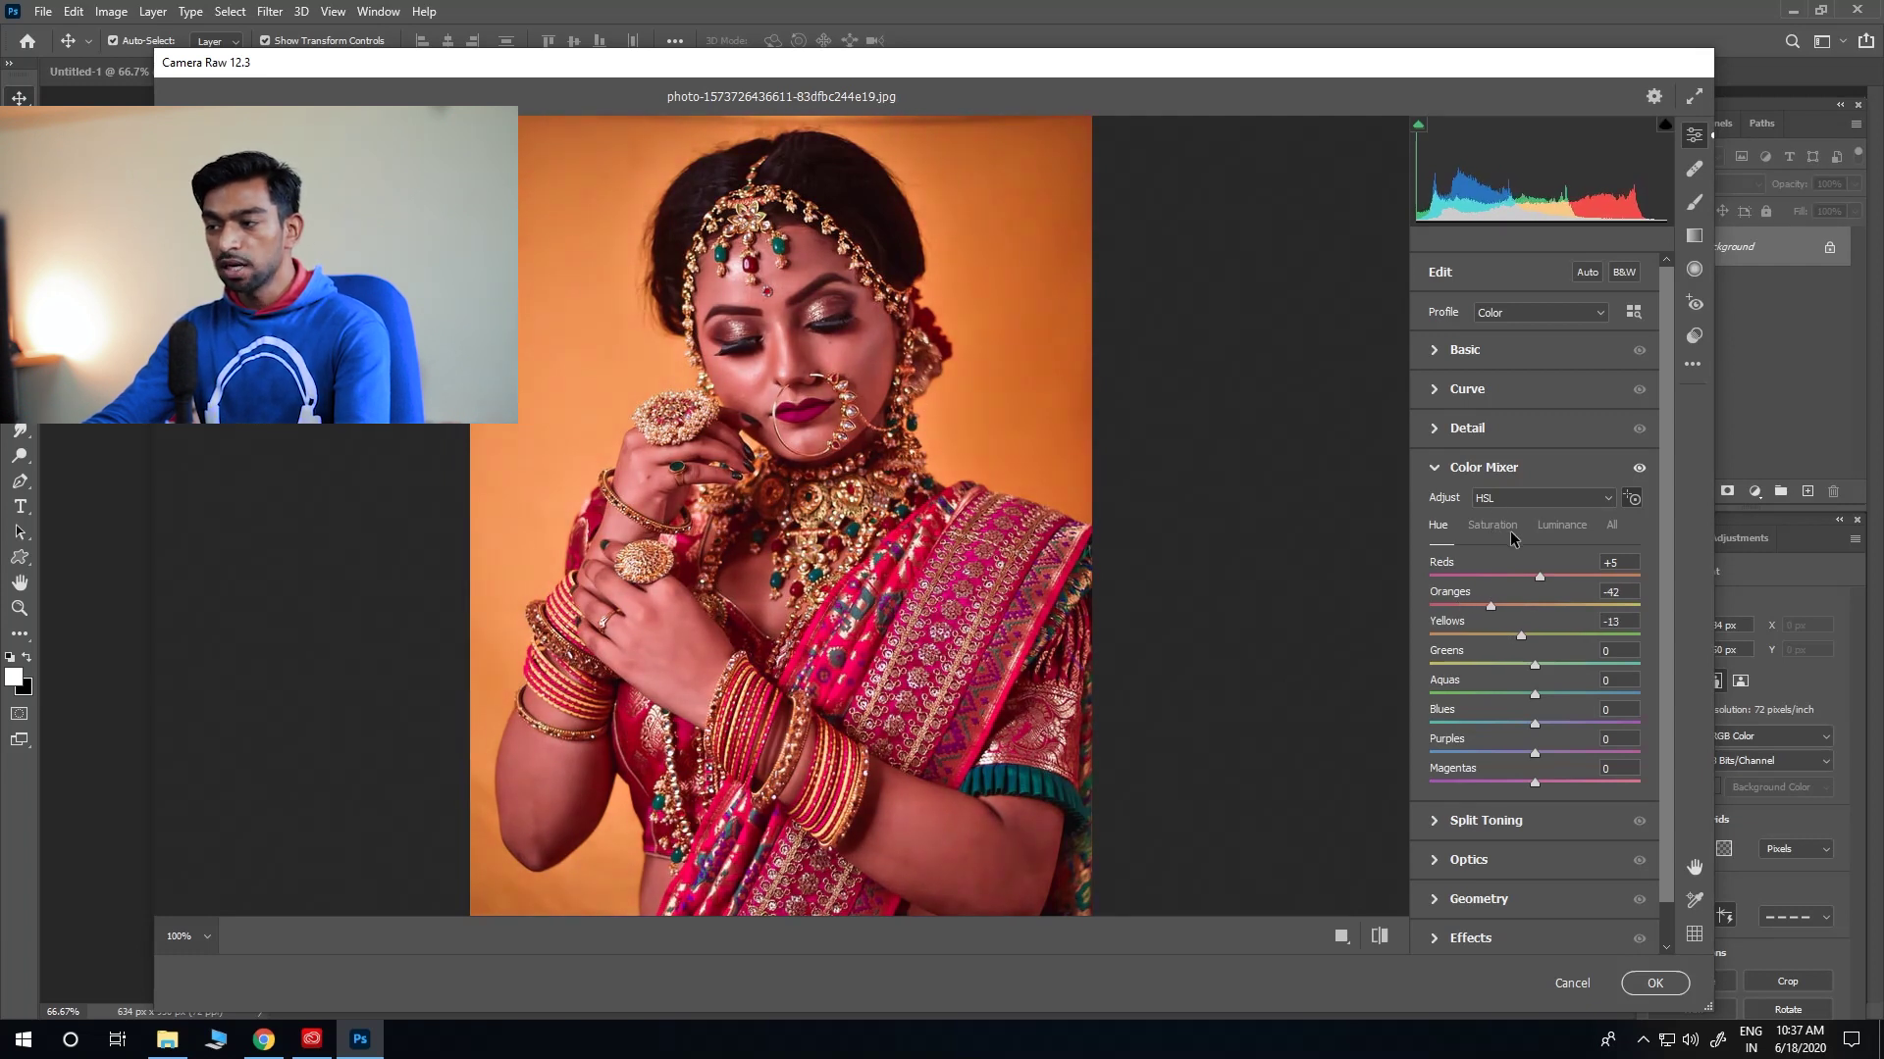
pyautogui.press('alt')
pyautogui.keyDown('alt'); pyautogui.click(1458, 471); pyautogui.keyUp('alt')
# Step: Adjust the backdrop's saturation on the photo, ending with Oranges at -1 and other colours at 0
pyautogui.click(1492, 525)
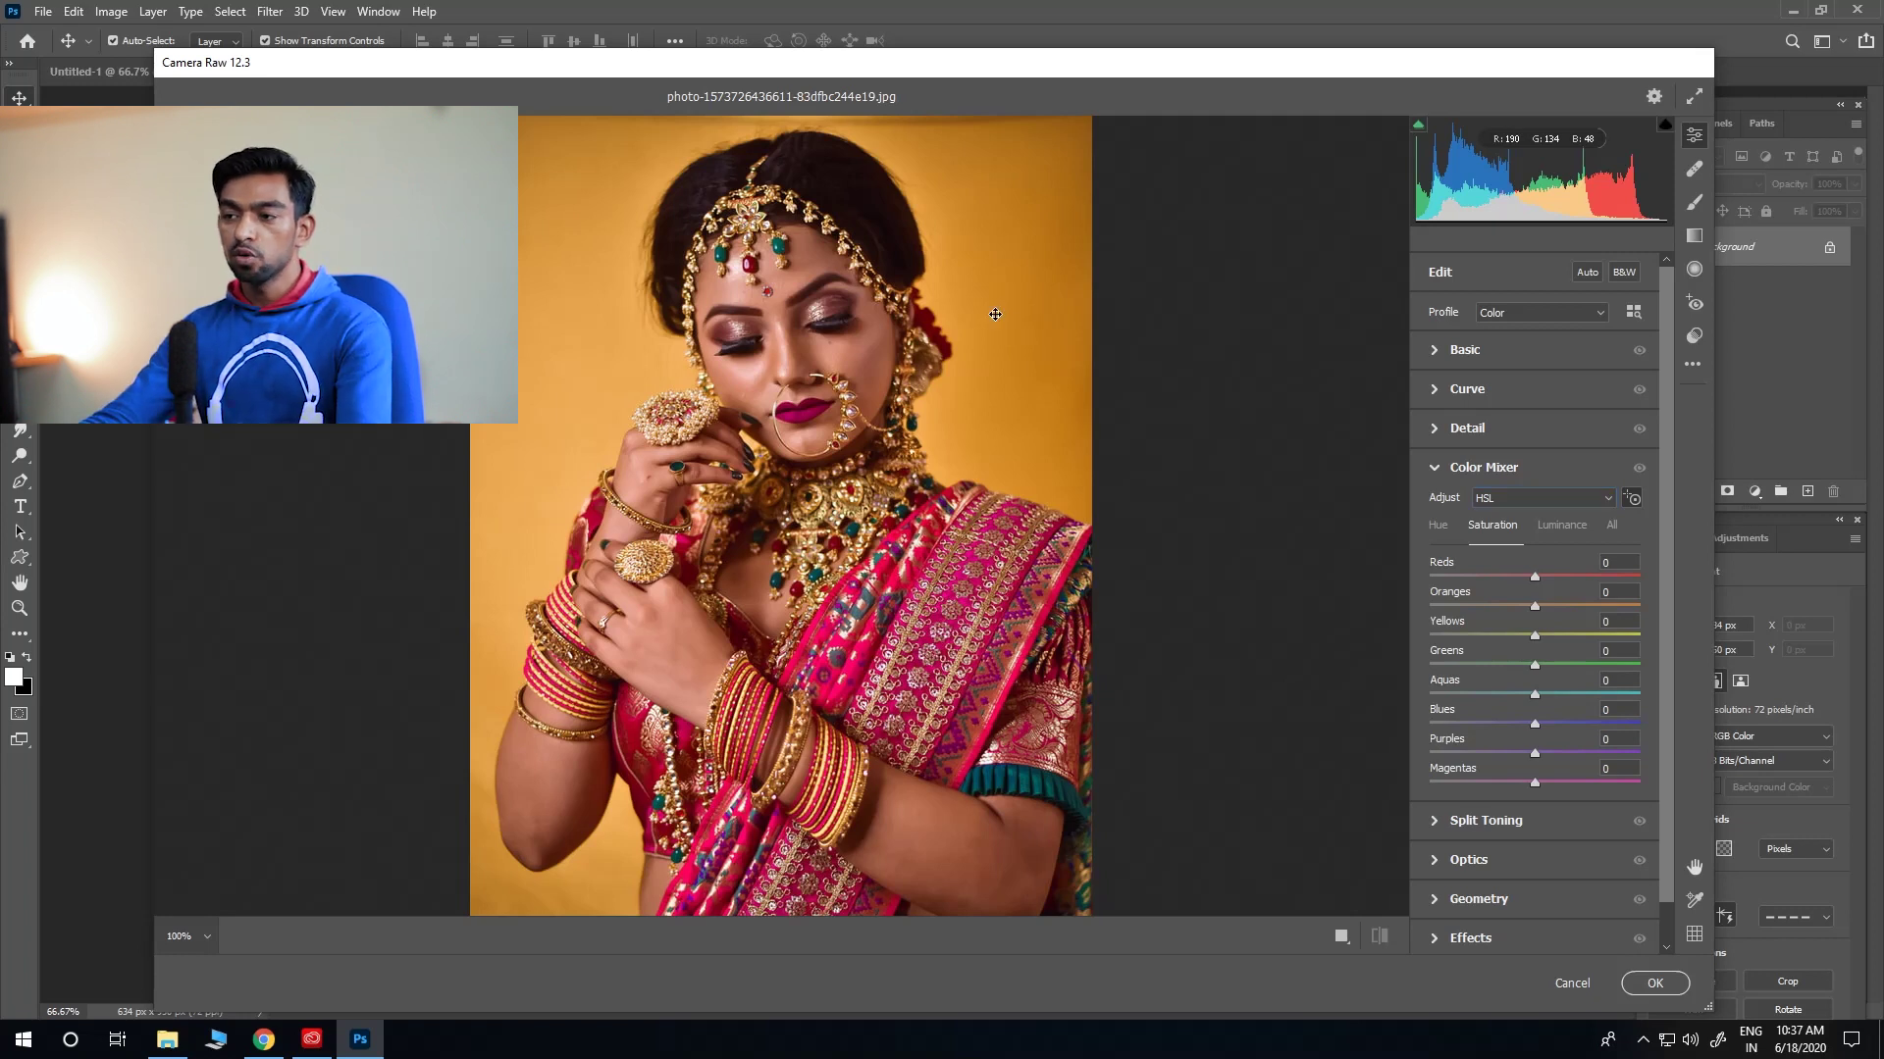
pyautogui.moveTo(999, 280)
pyautogui.mouseDown()
pyautogui.moveTo(1011, 330)
pyautogui.moveTo(1010, 314)
pyautogui.mouseUp()
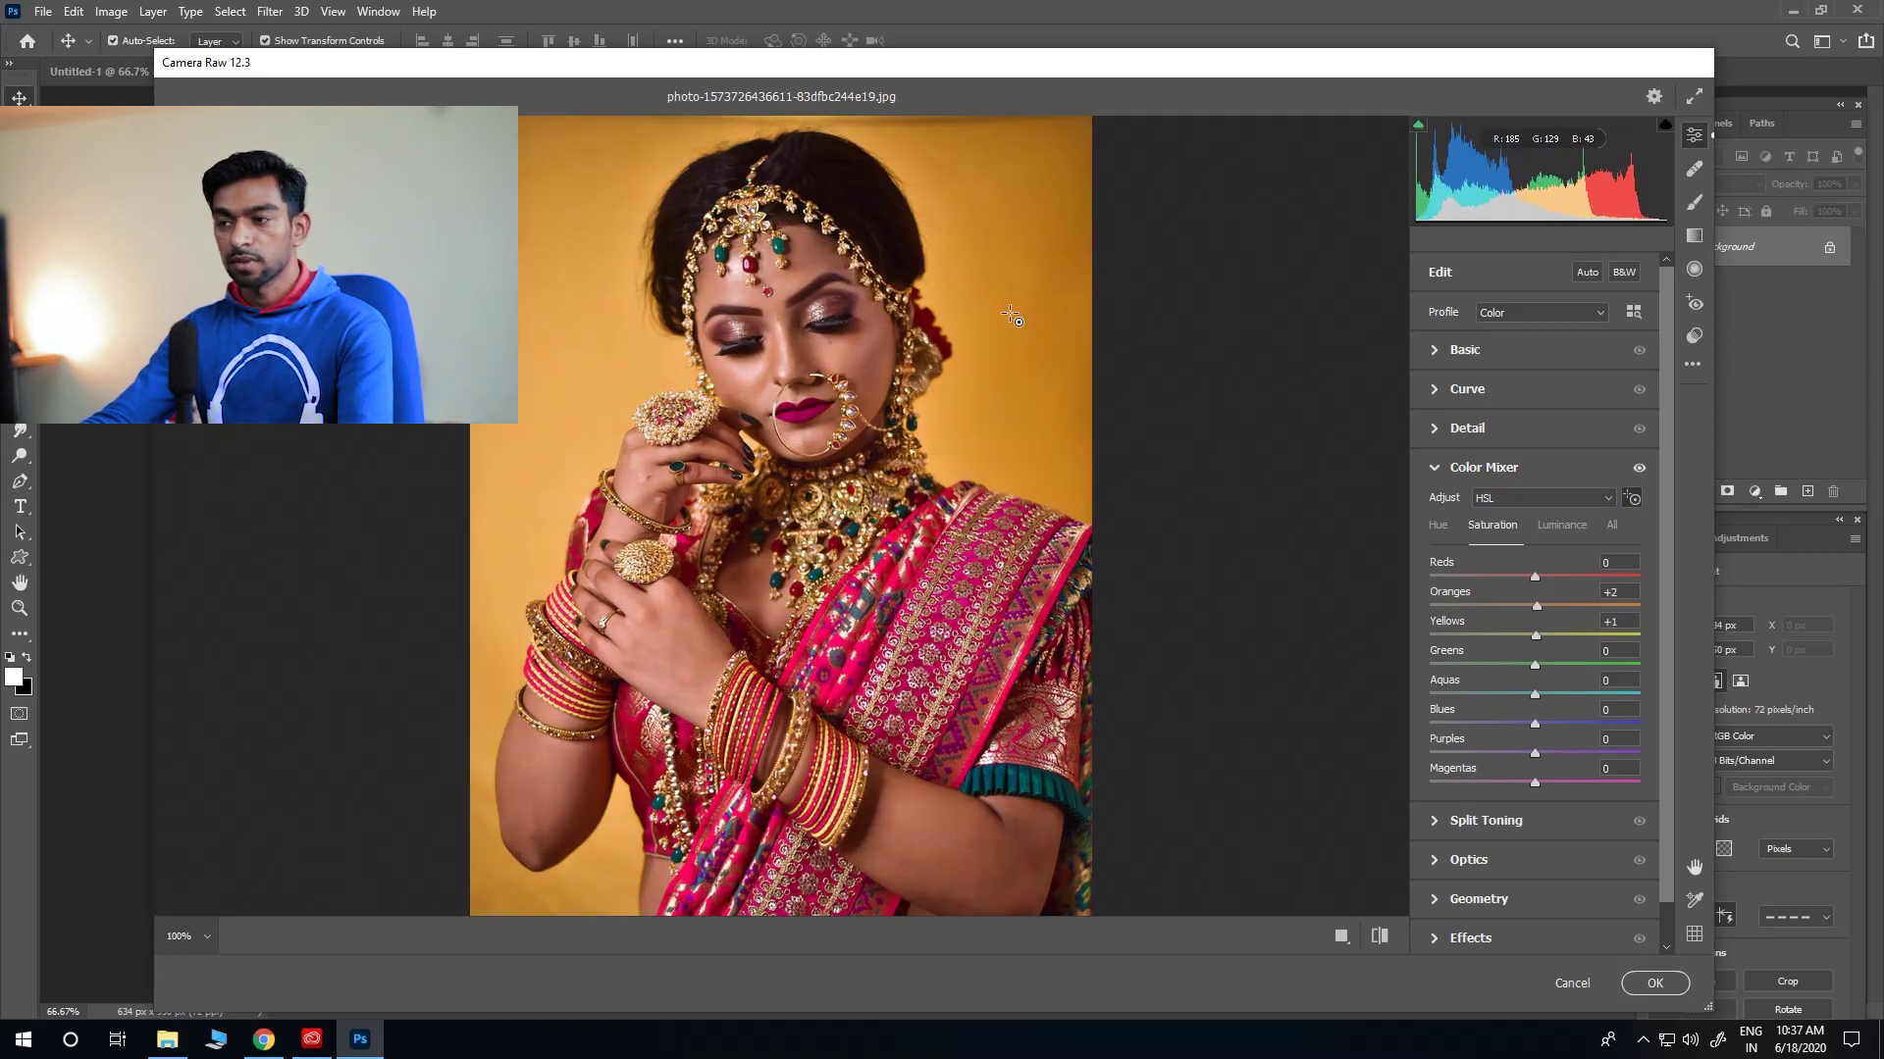
pyautogui.click(1437, 526)
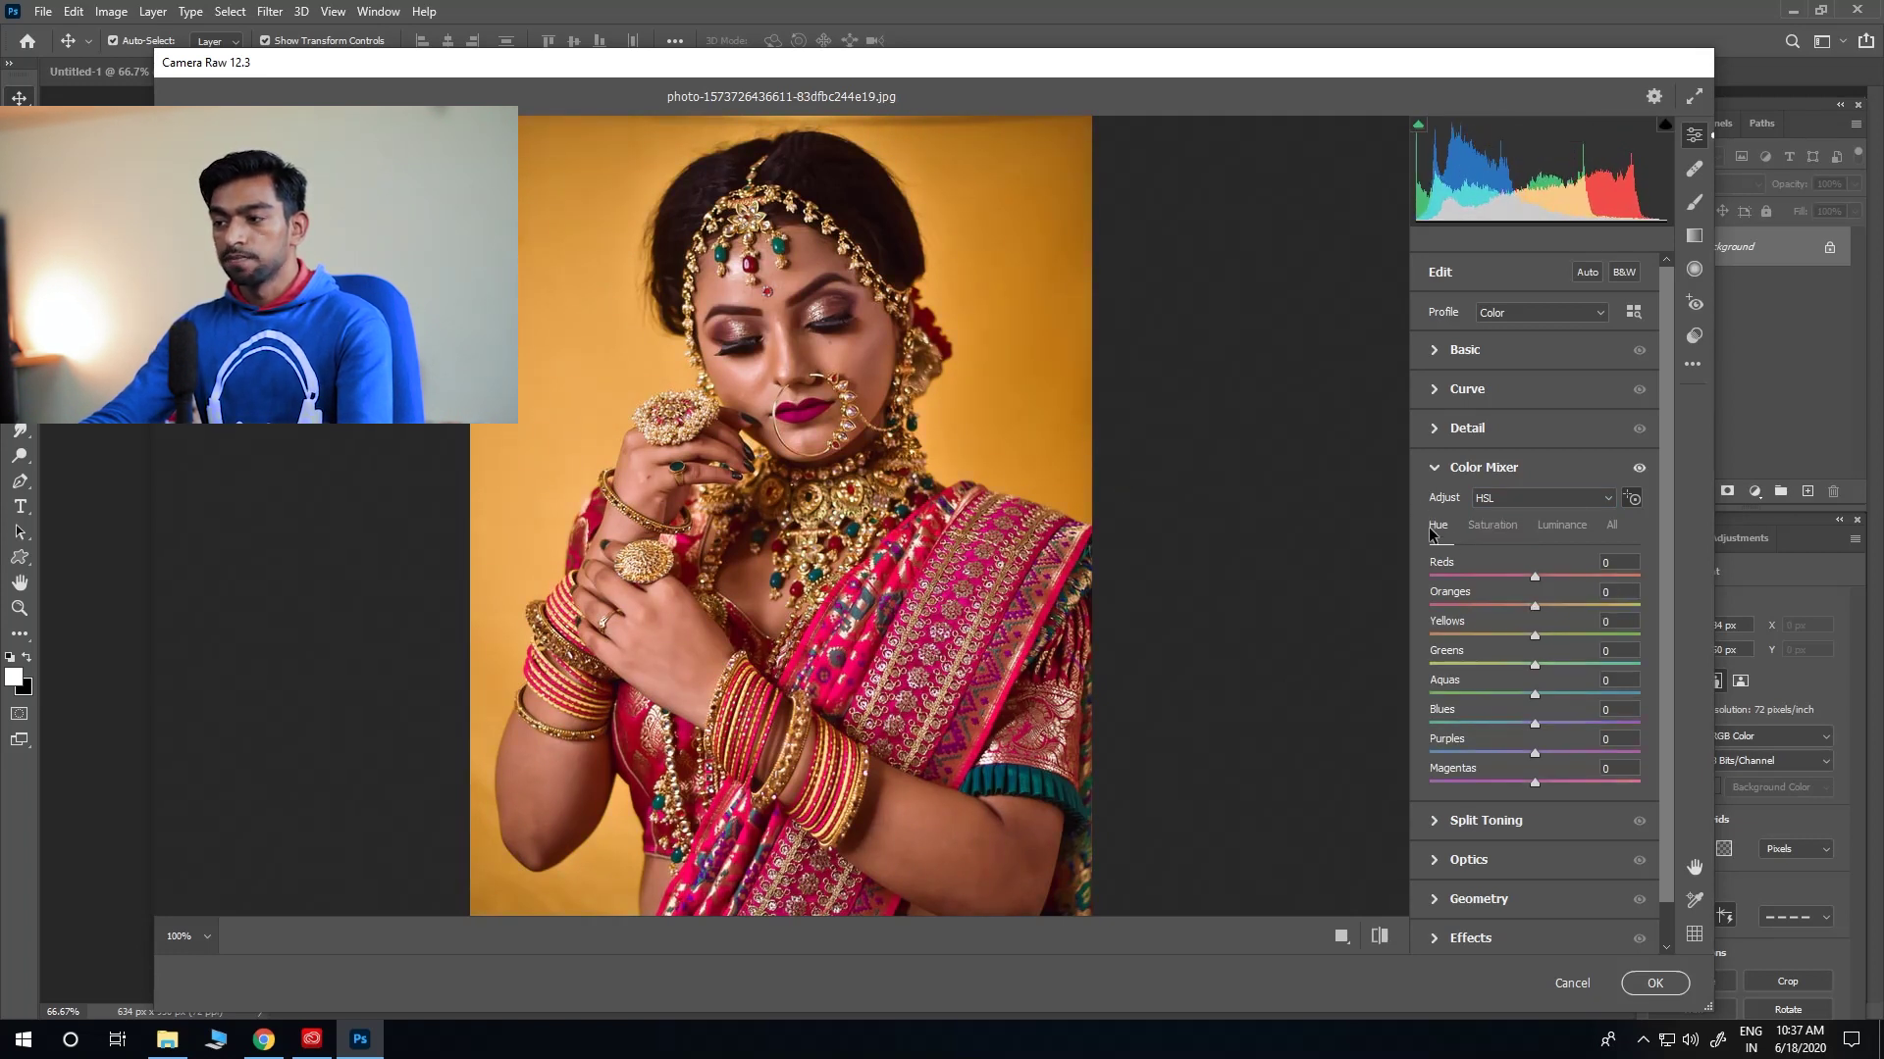
pyautogui.click(1535, 497)
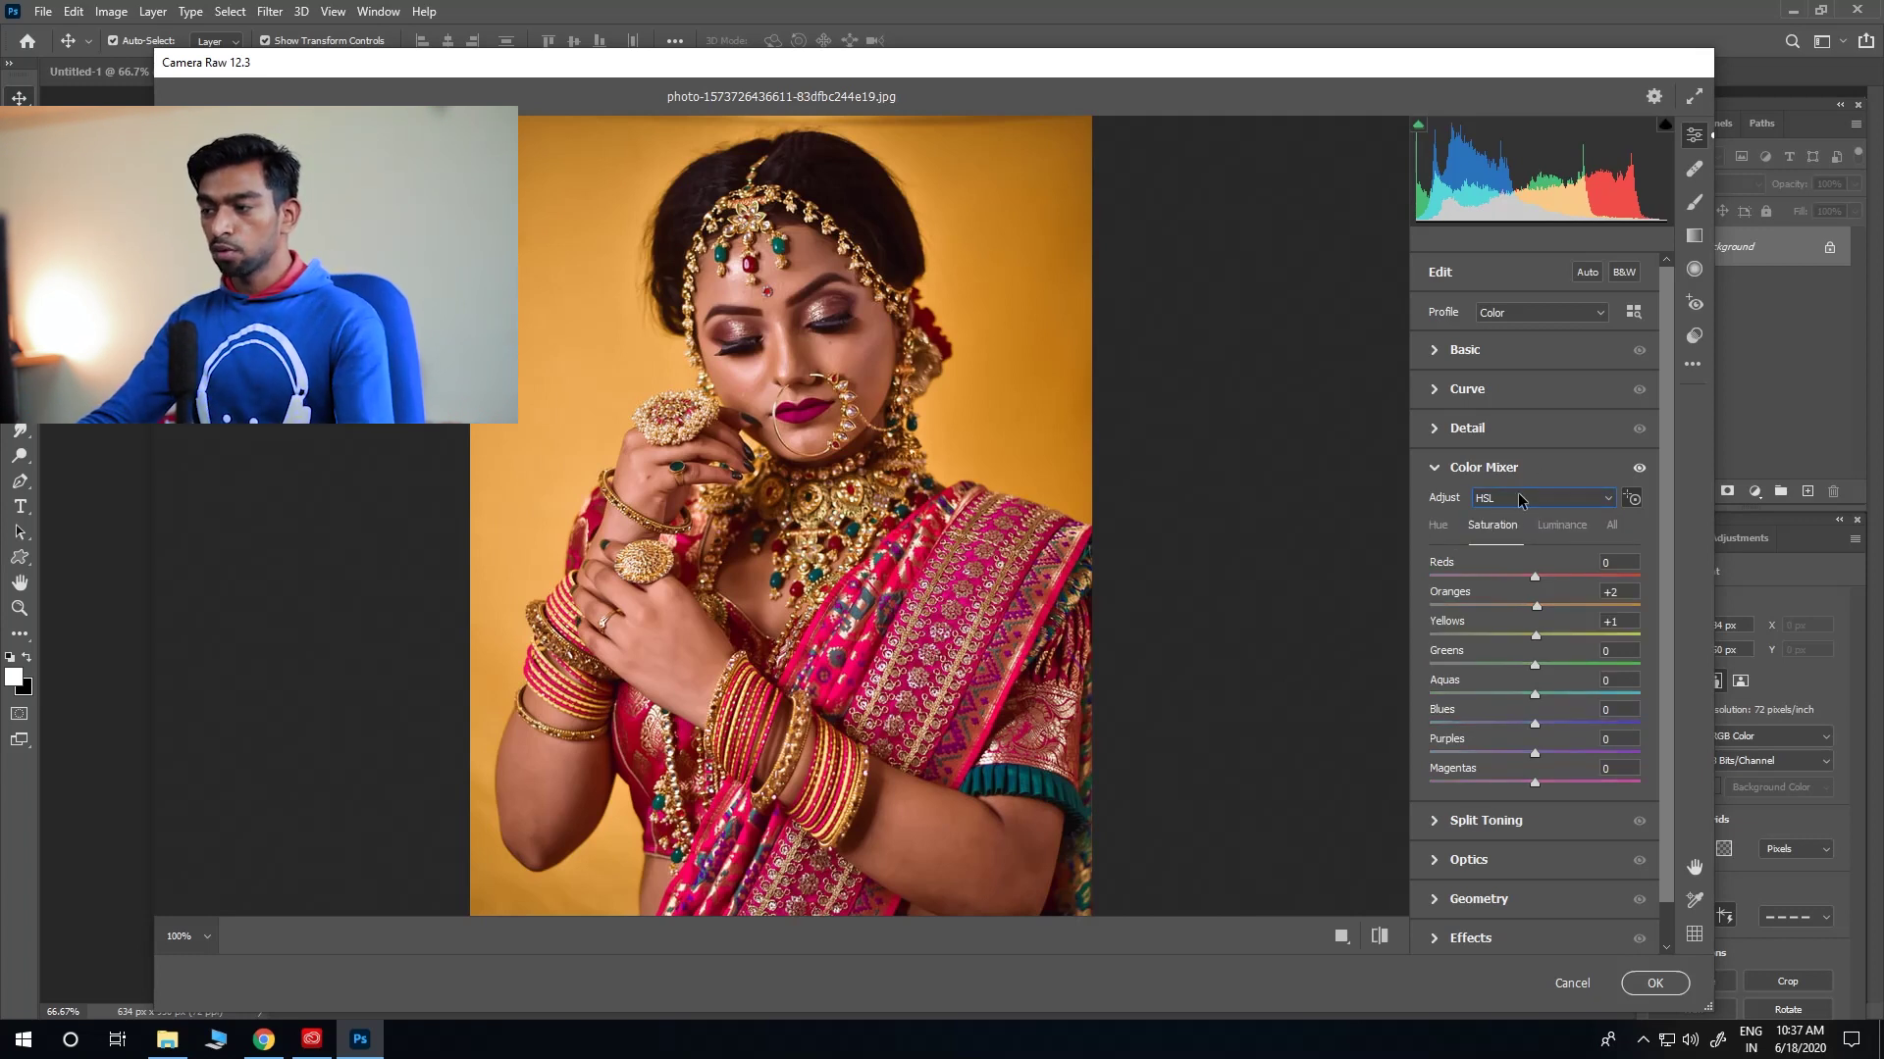
pyautogui.click(1631, 498)
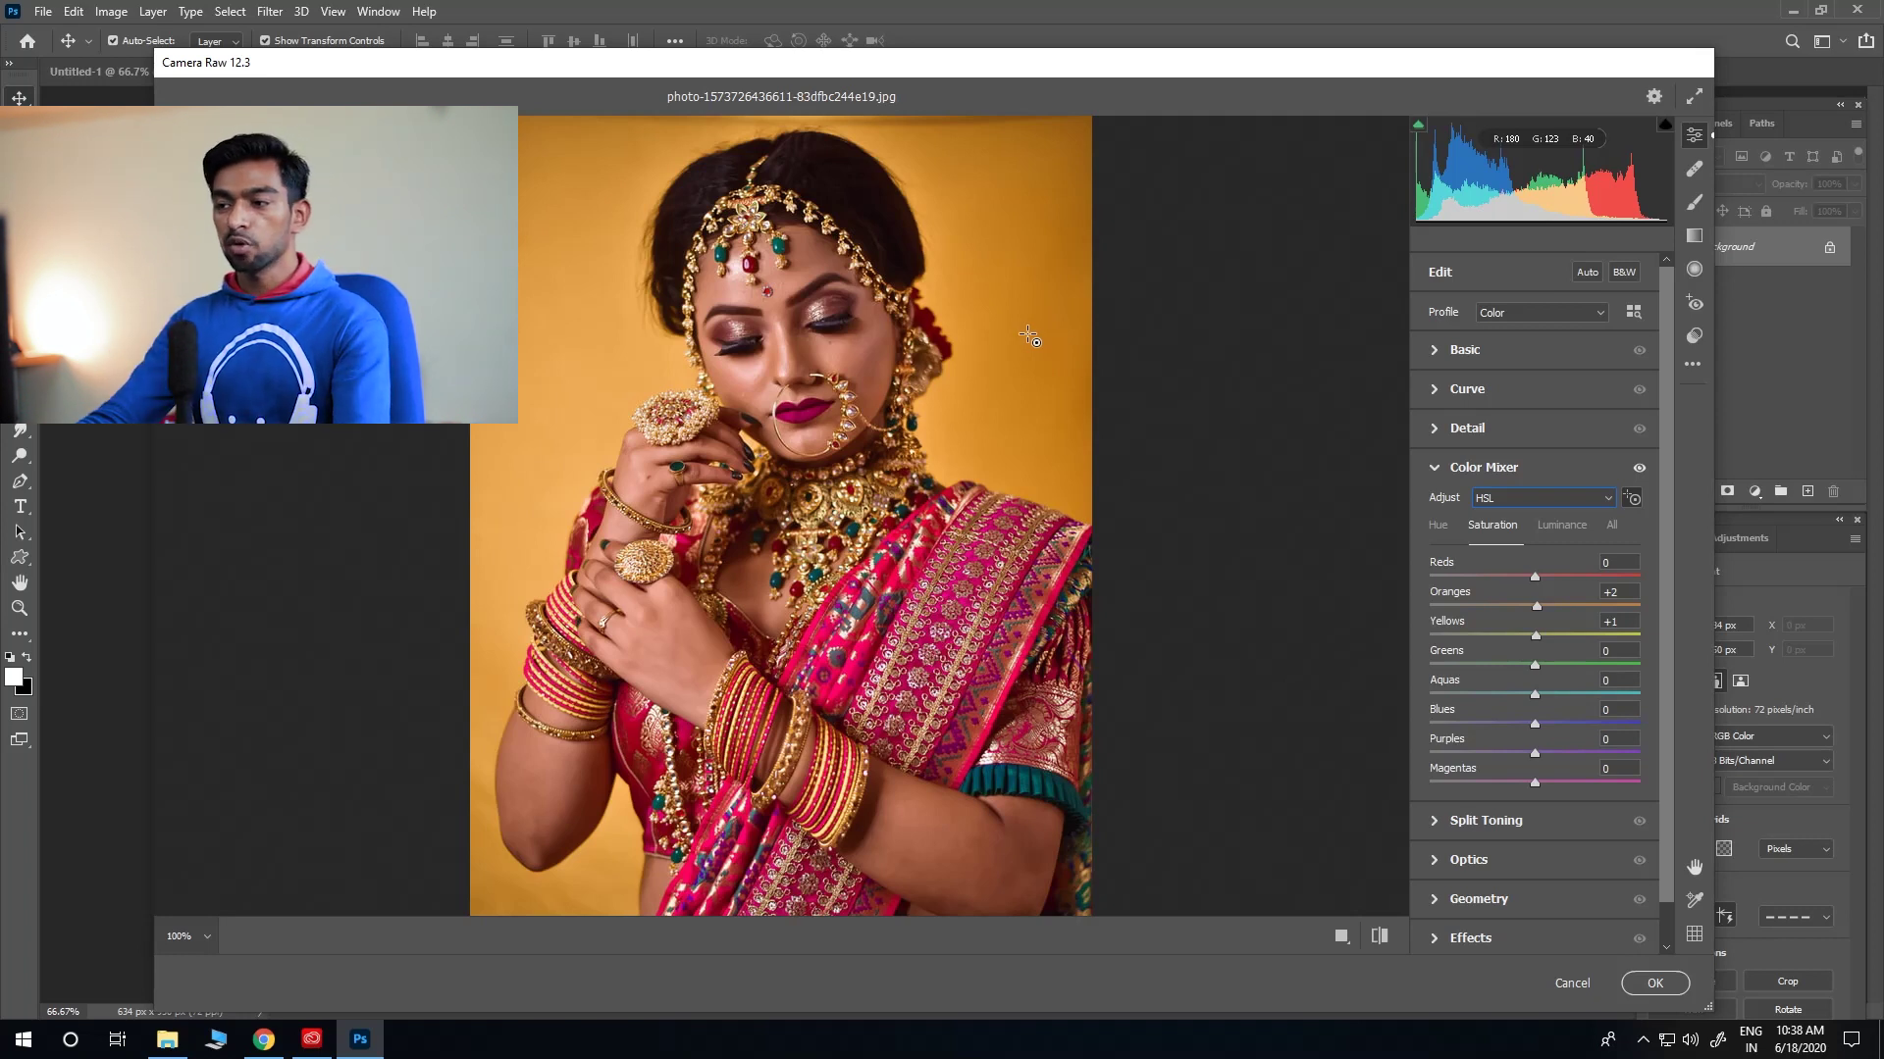
pyautogui.moveTo(1028, 297); pyautogui.dragTo(1011, 272)
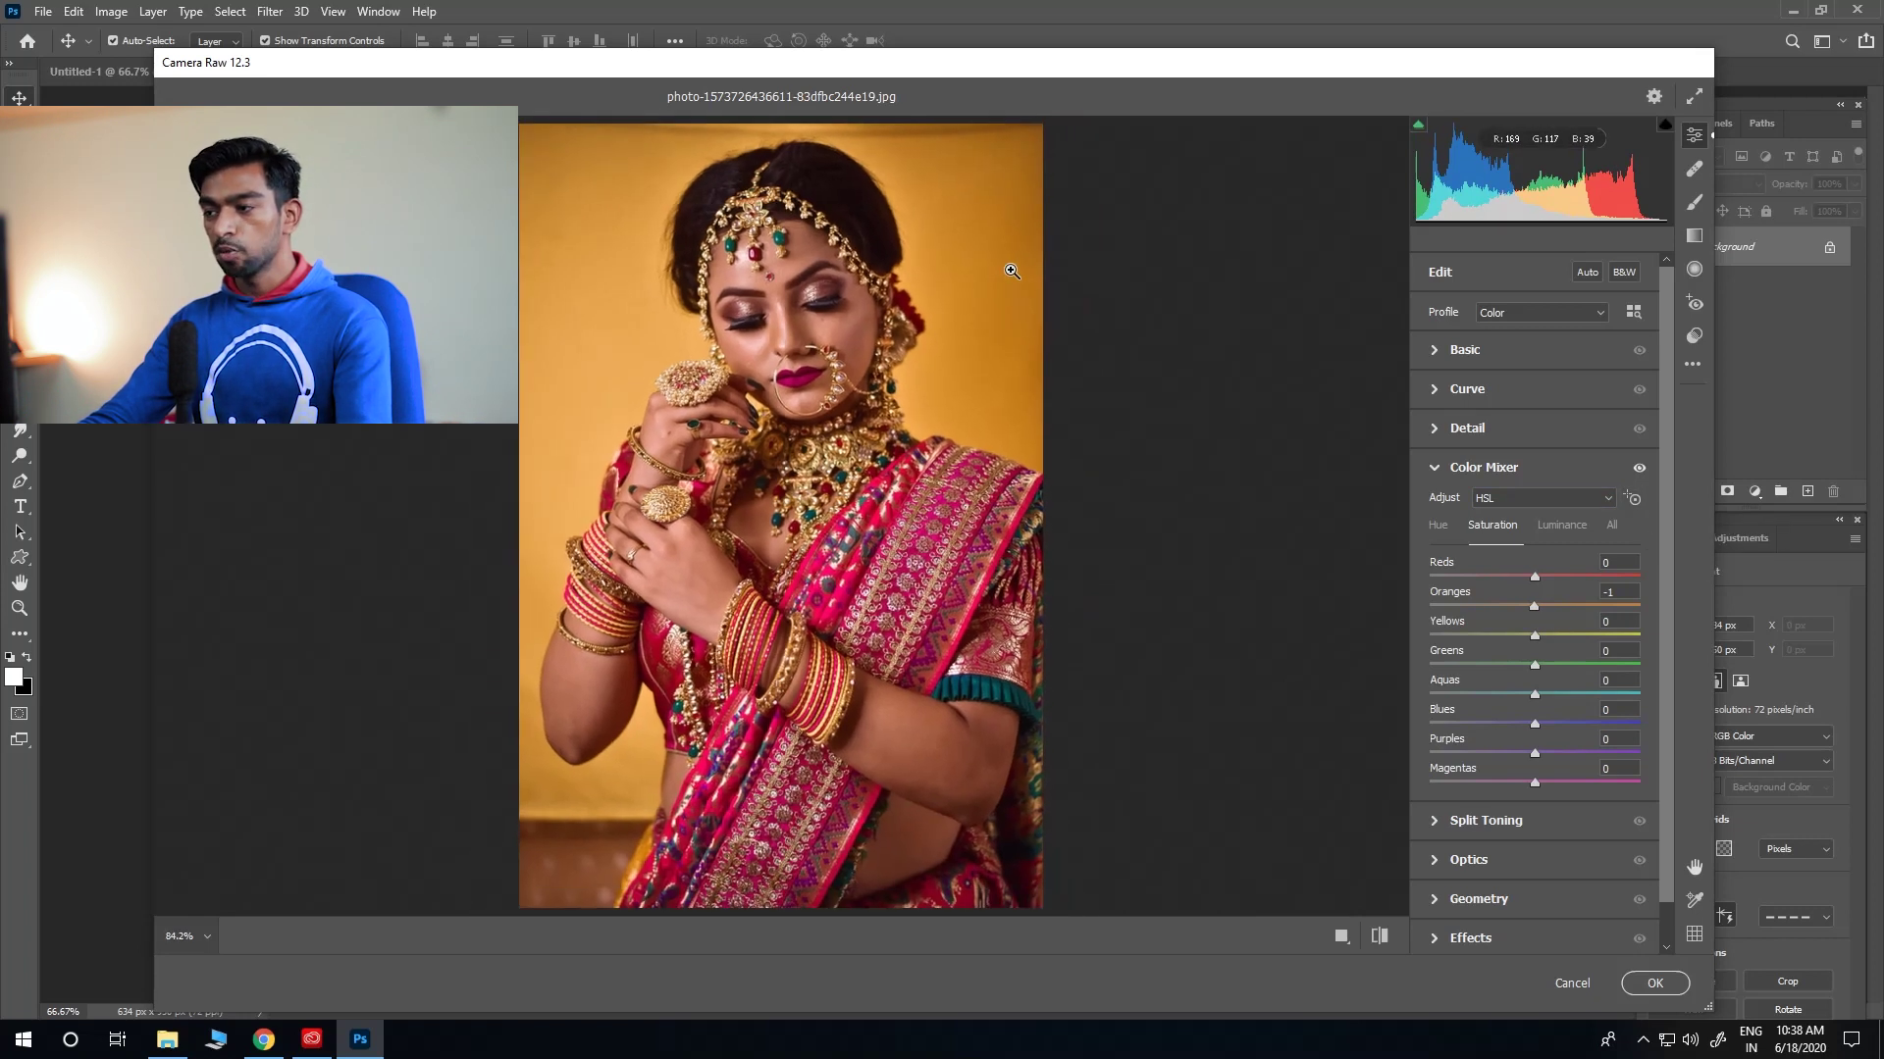
pyautogui.click(1631, 497)
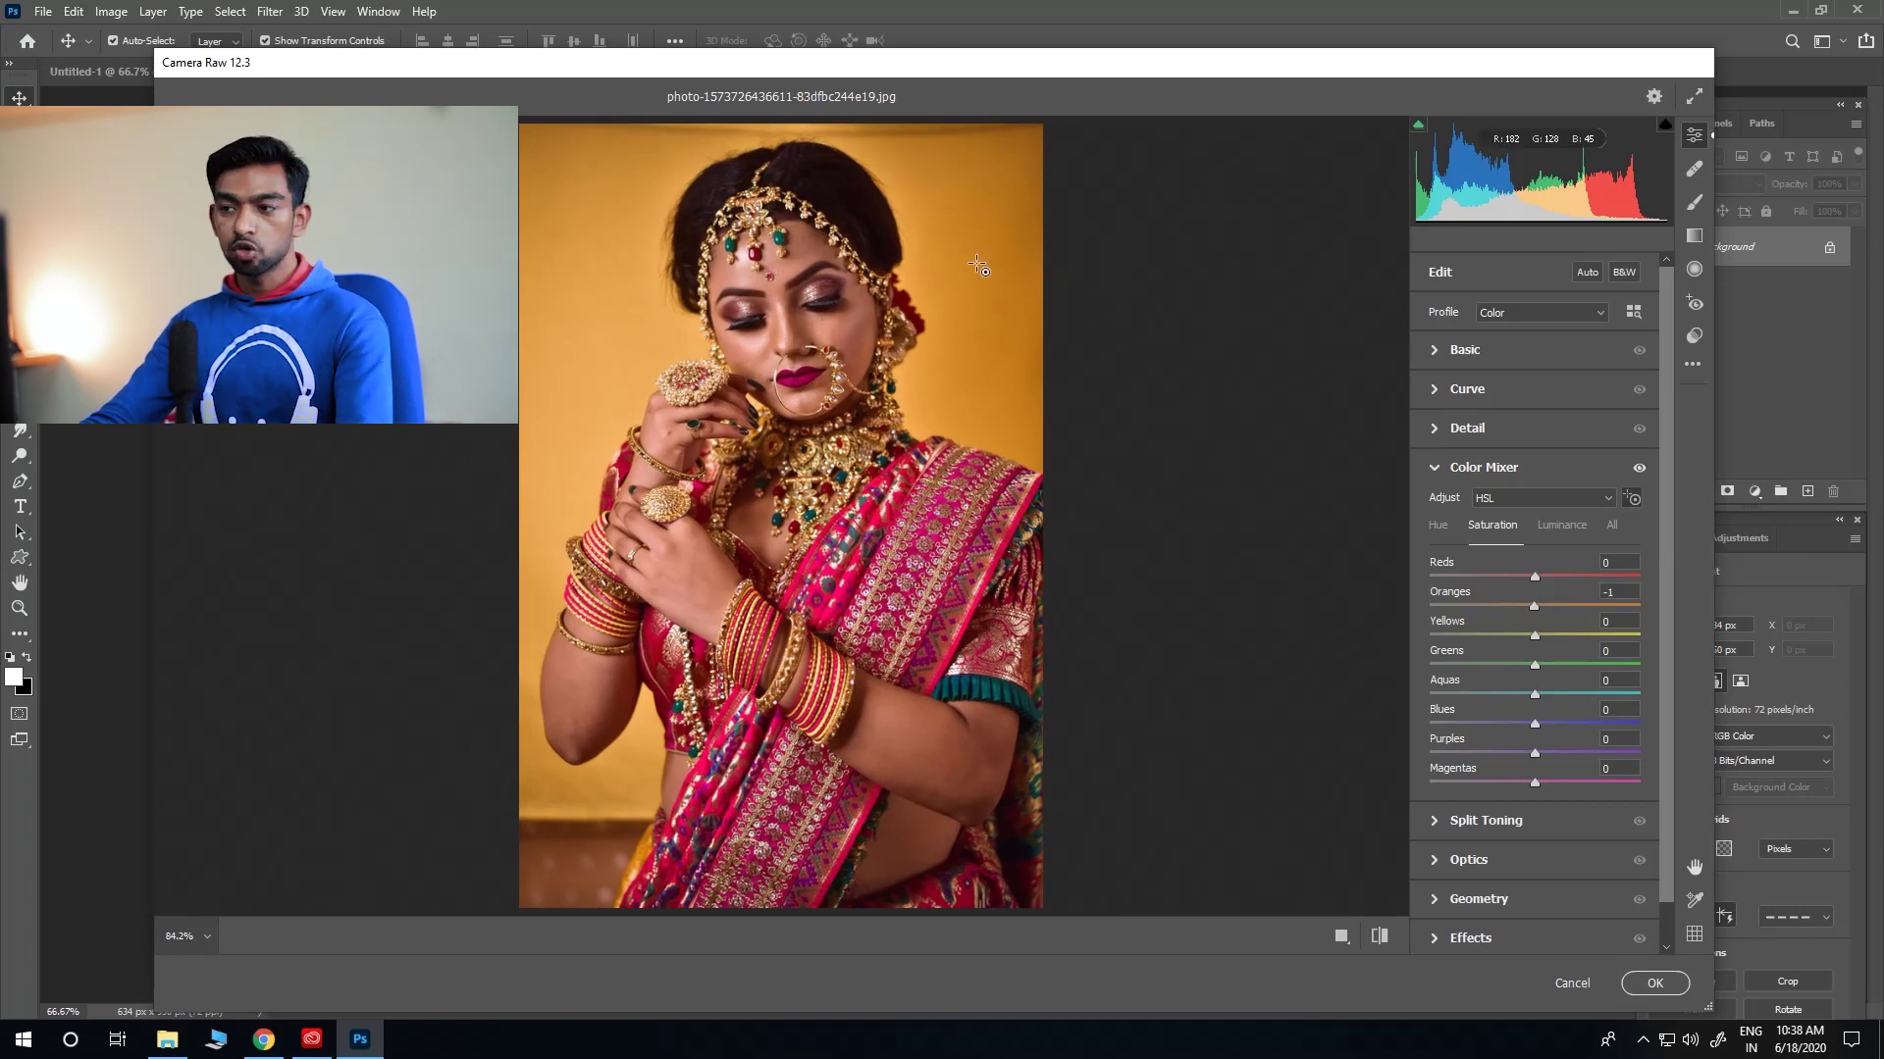
# Step: Use the Targeted Adjustment Tool for HSL saturation: Reds +22, Oranges -100, Yellows -58, Magentas +4
pyautogui.moveTo(980, 244); pyautogui.dragTo(1042, 380)
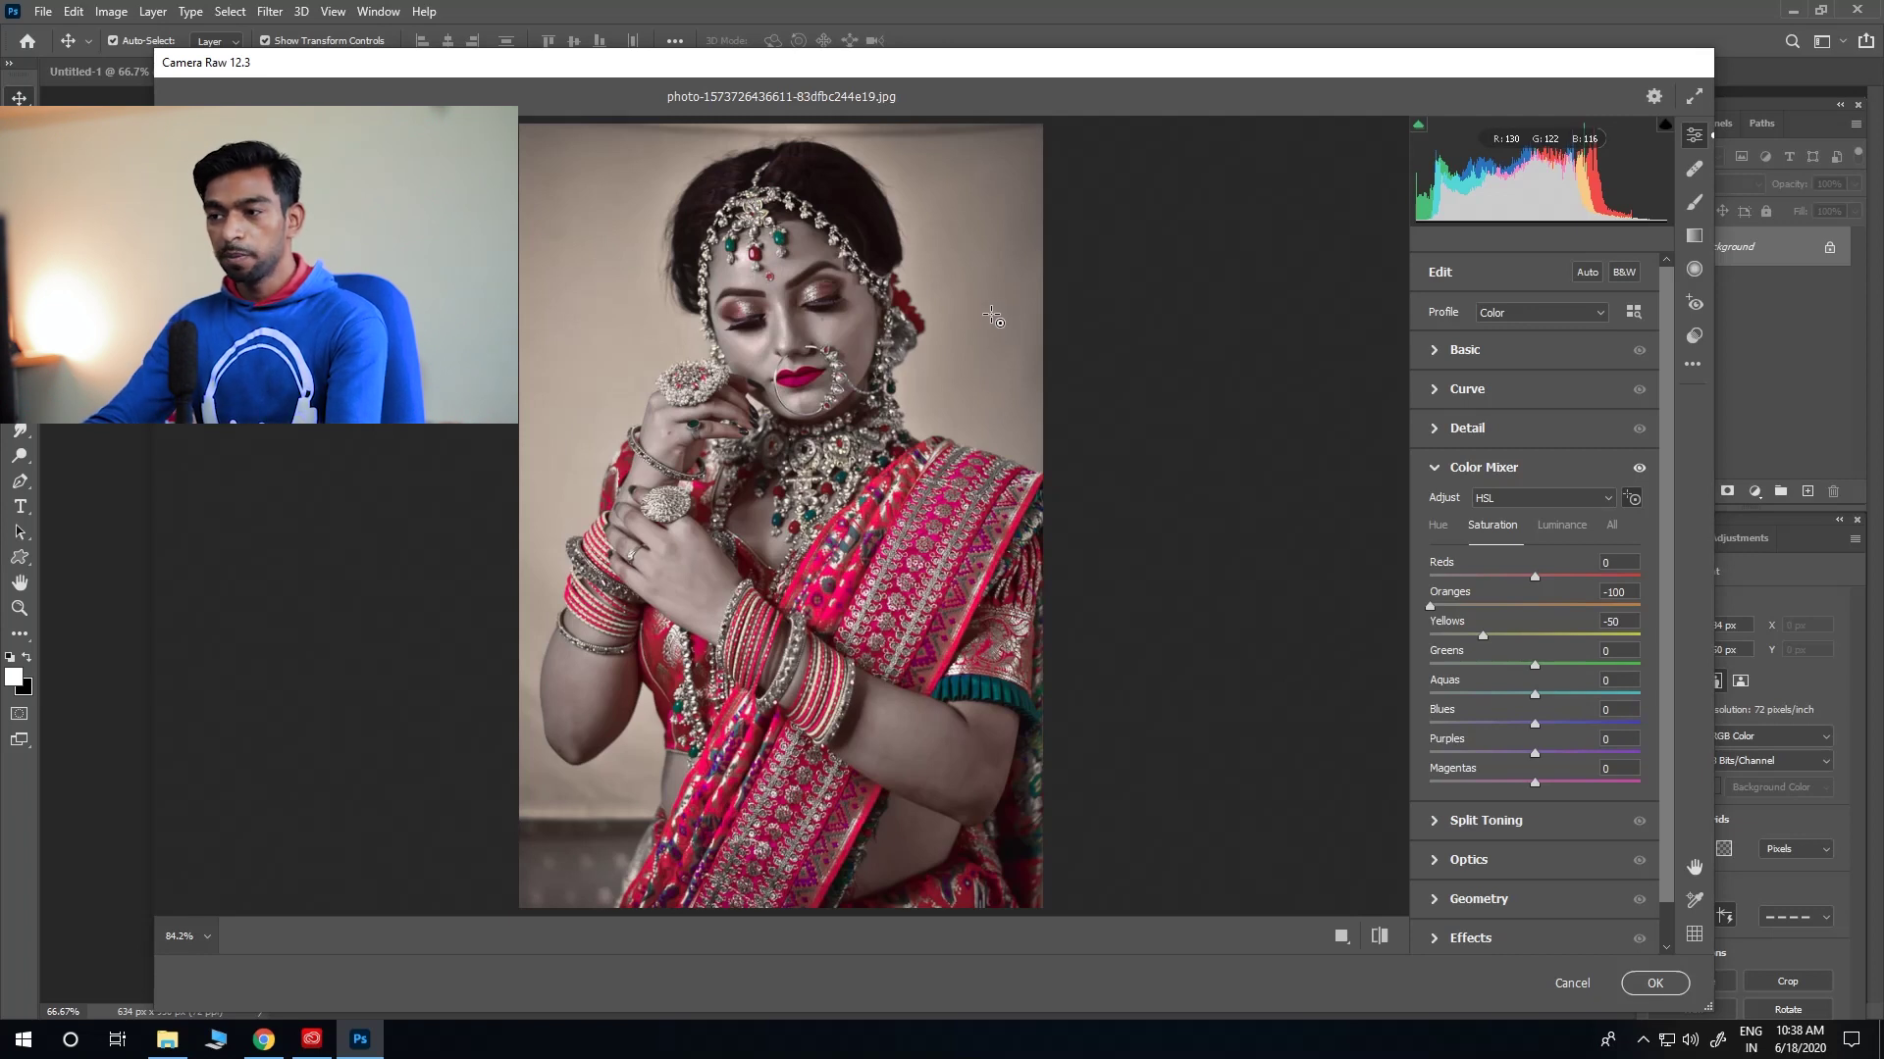
pyautogui.moveTo(990, 341); pyautogui.dragTo(984, 209)
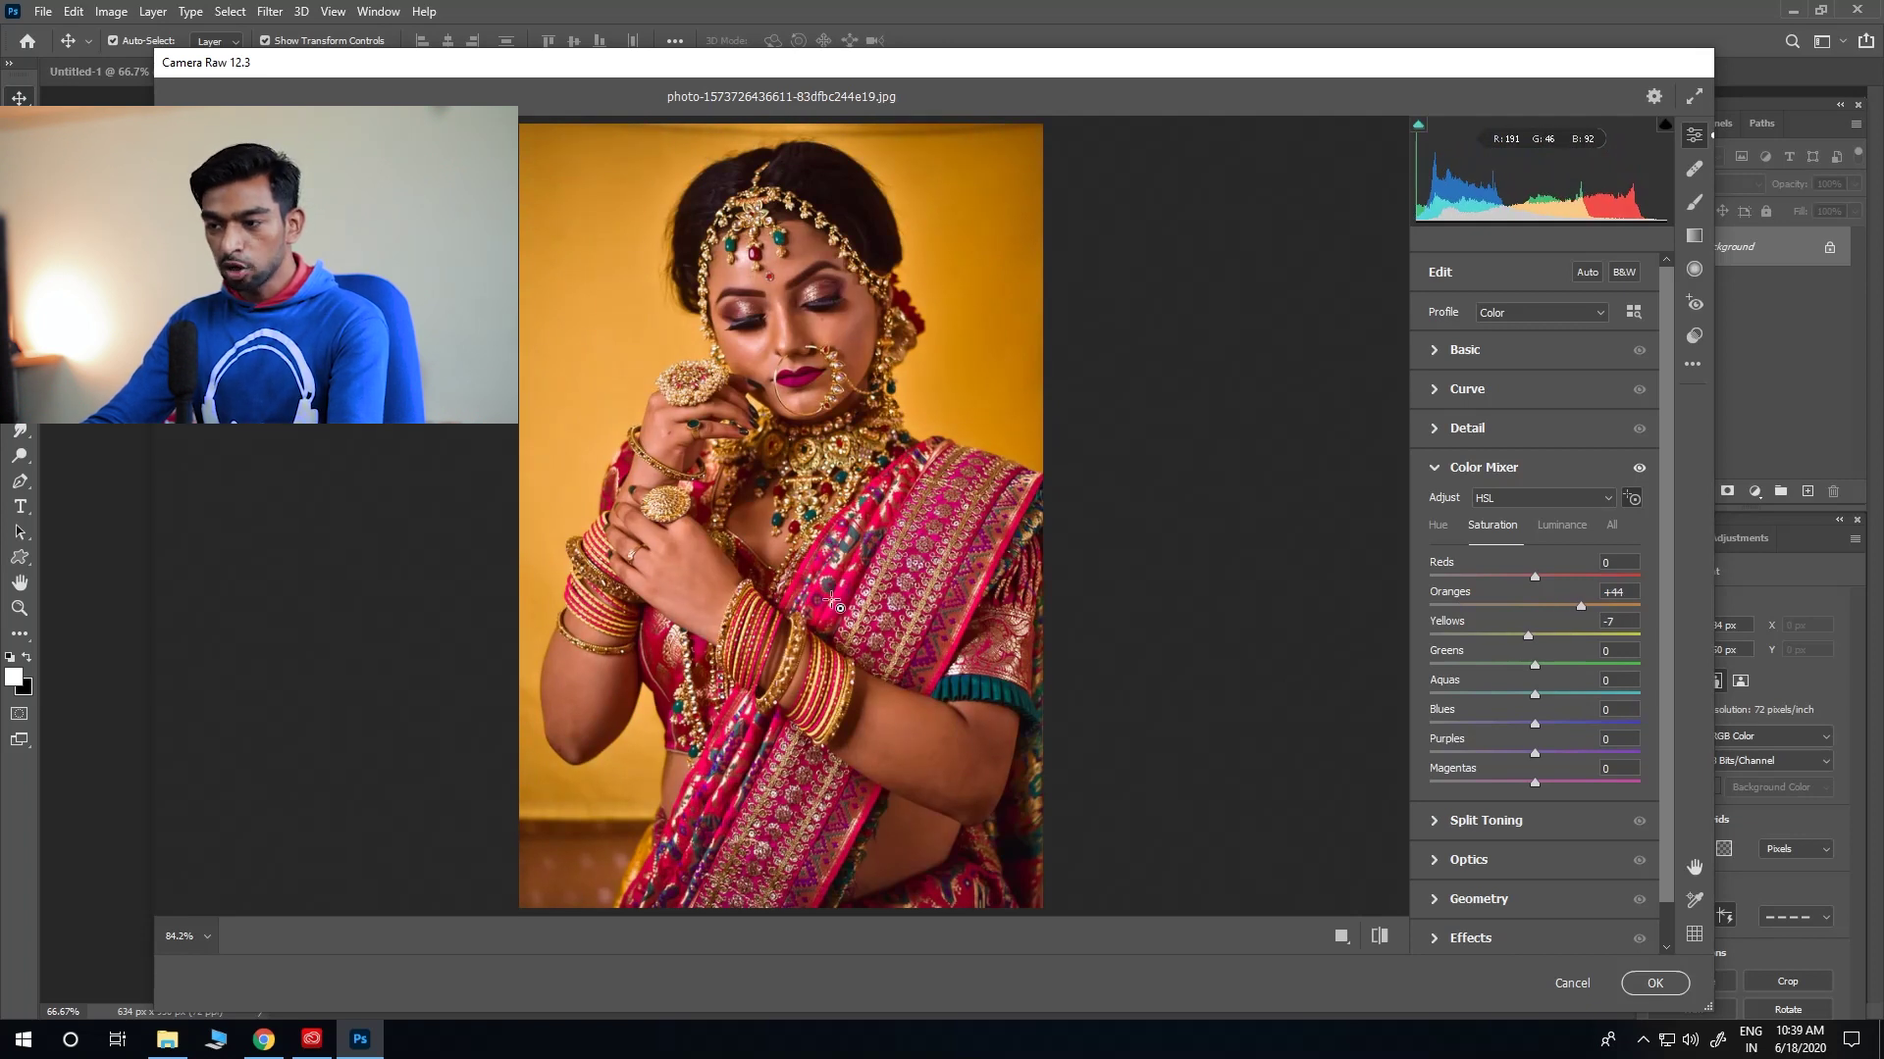
pyautogui.moveTo(837, 592); pyautogui.dragTo(839, 634)
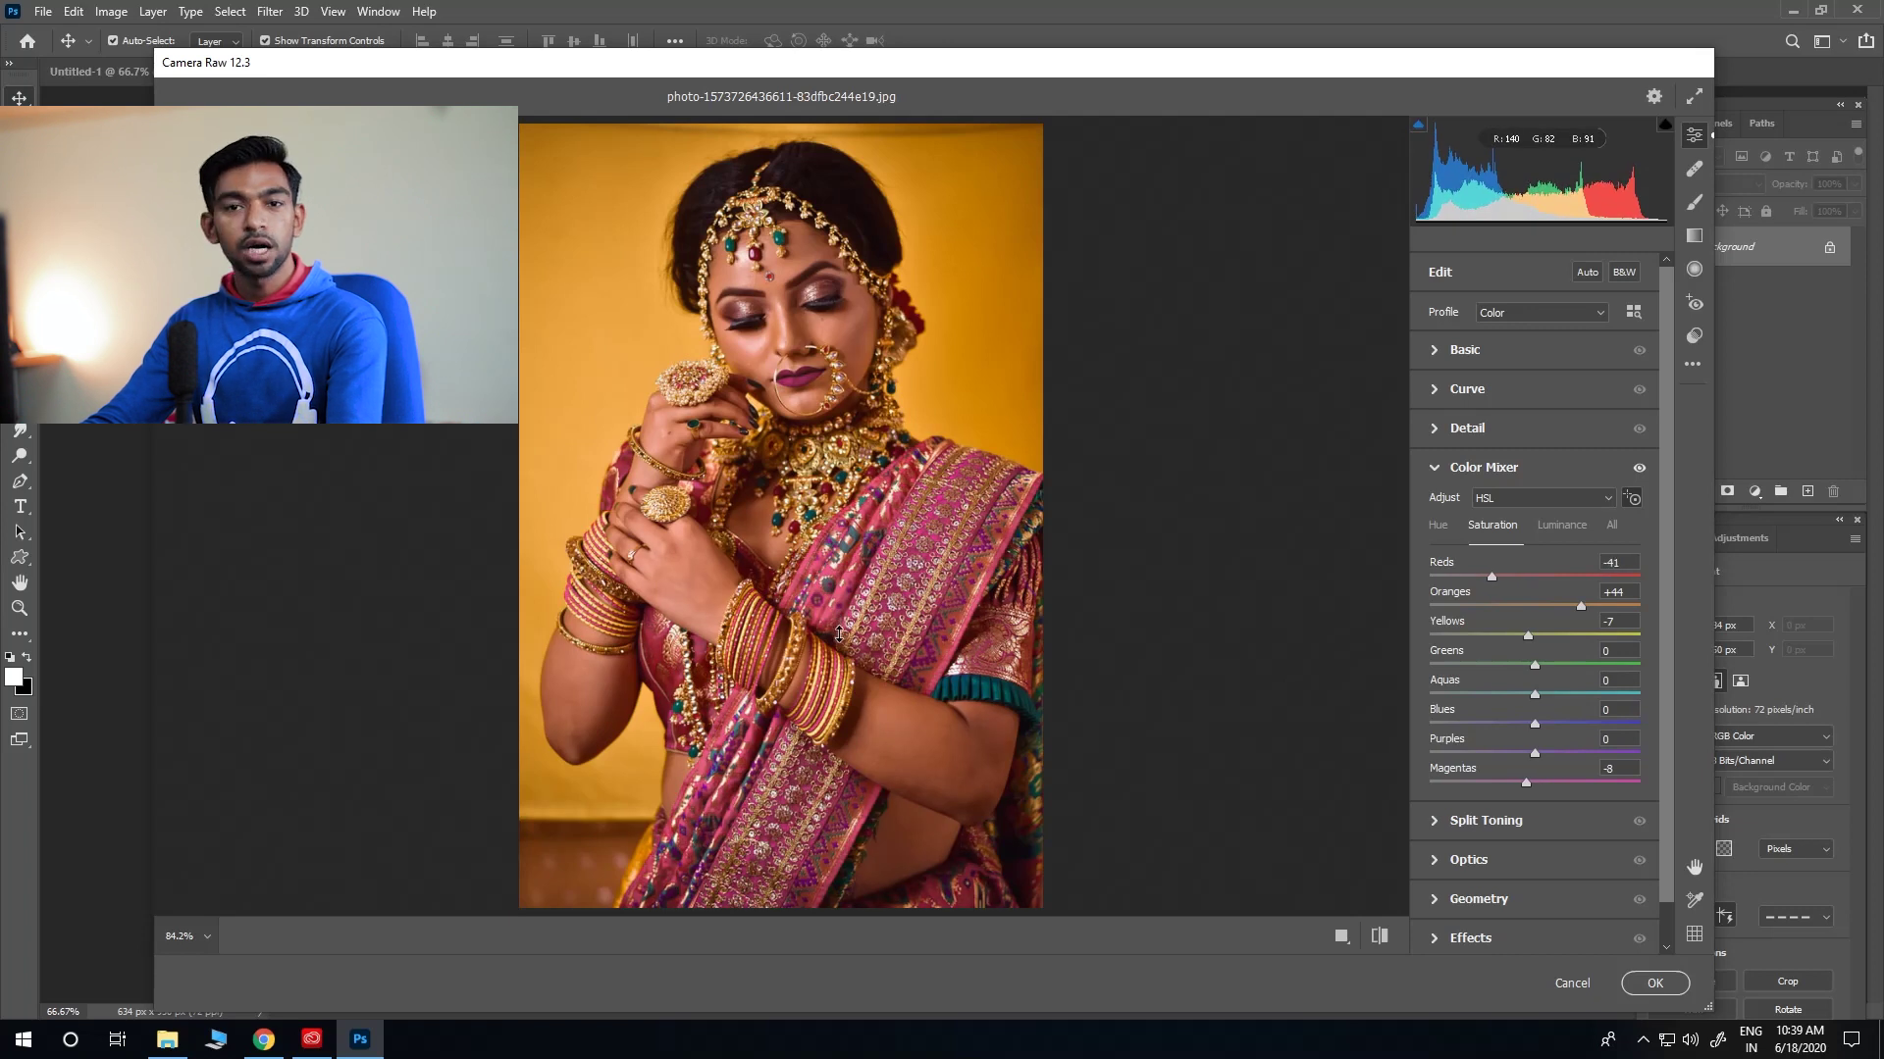
pyautogui.moveTo(841, 629); pyautogui.dragTo(860, 575)
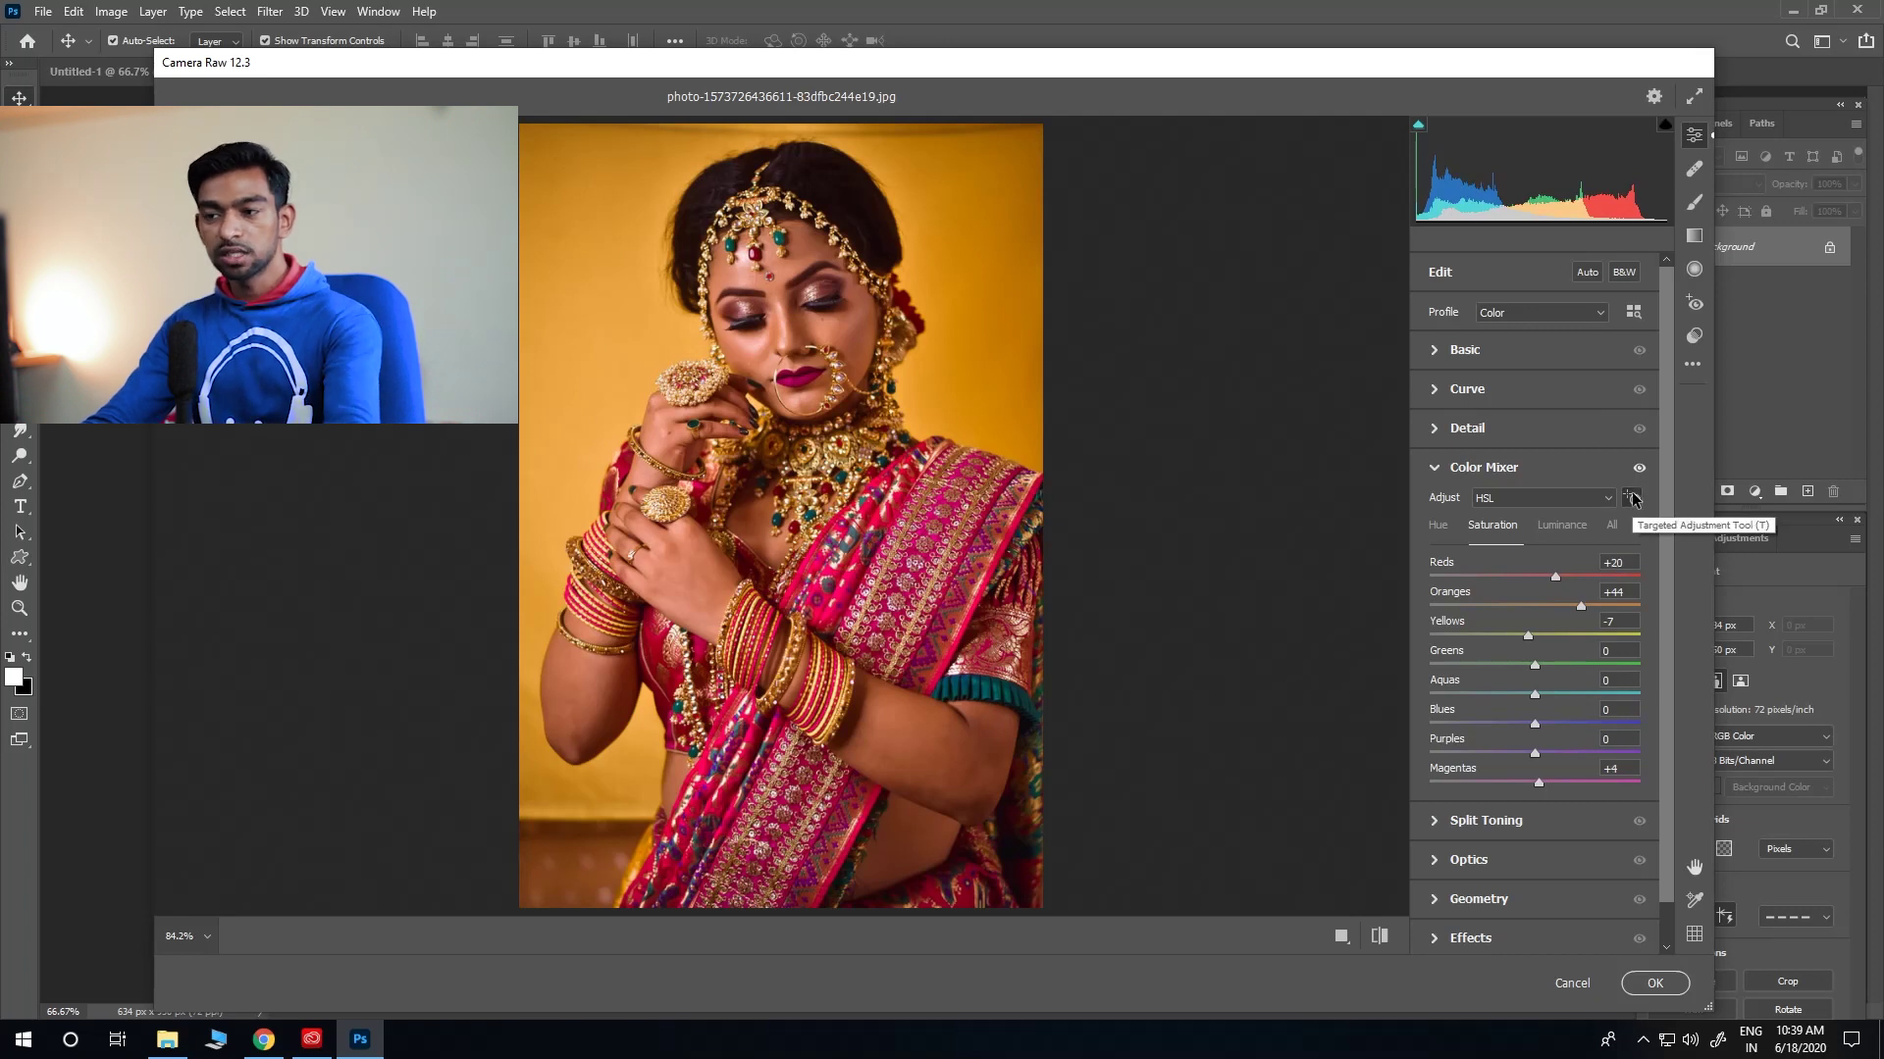
pyautogui.hotkey('ctrl', 'alt', '0')
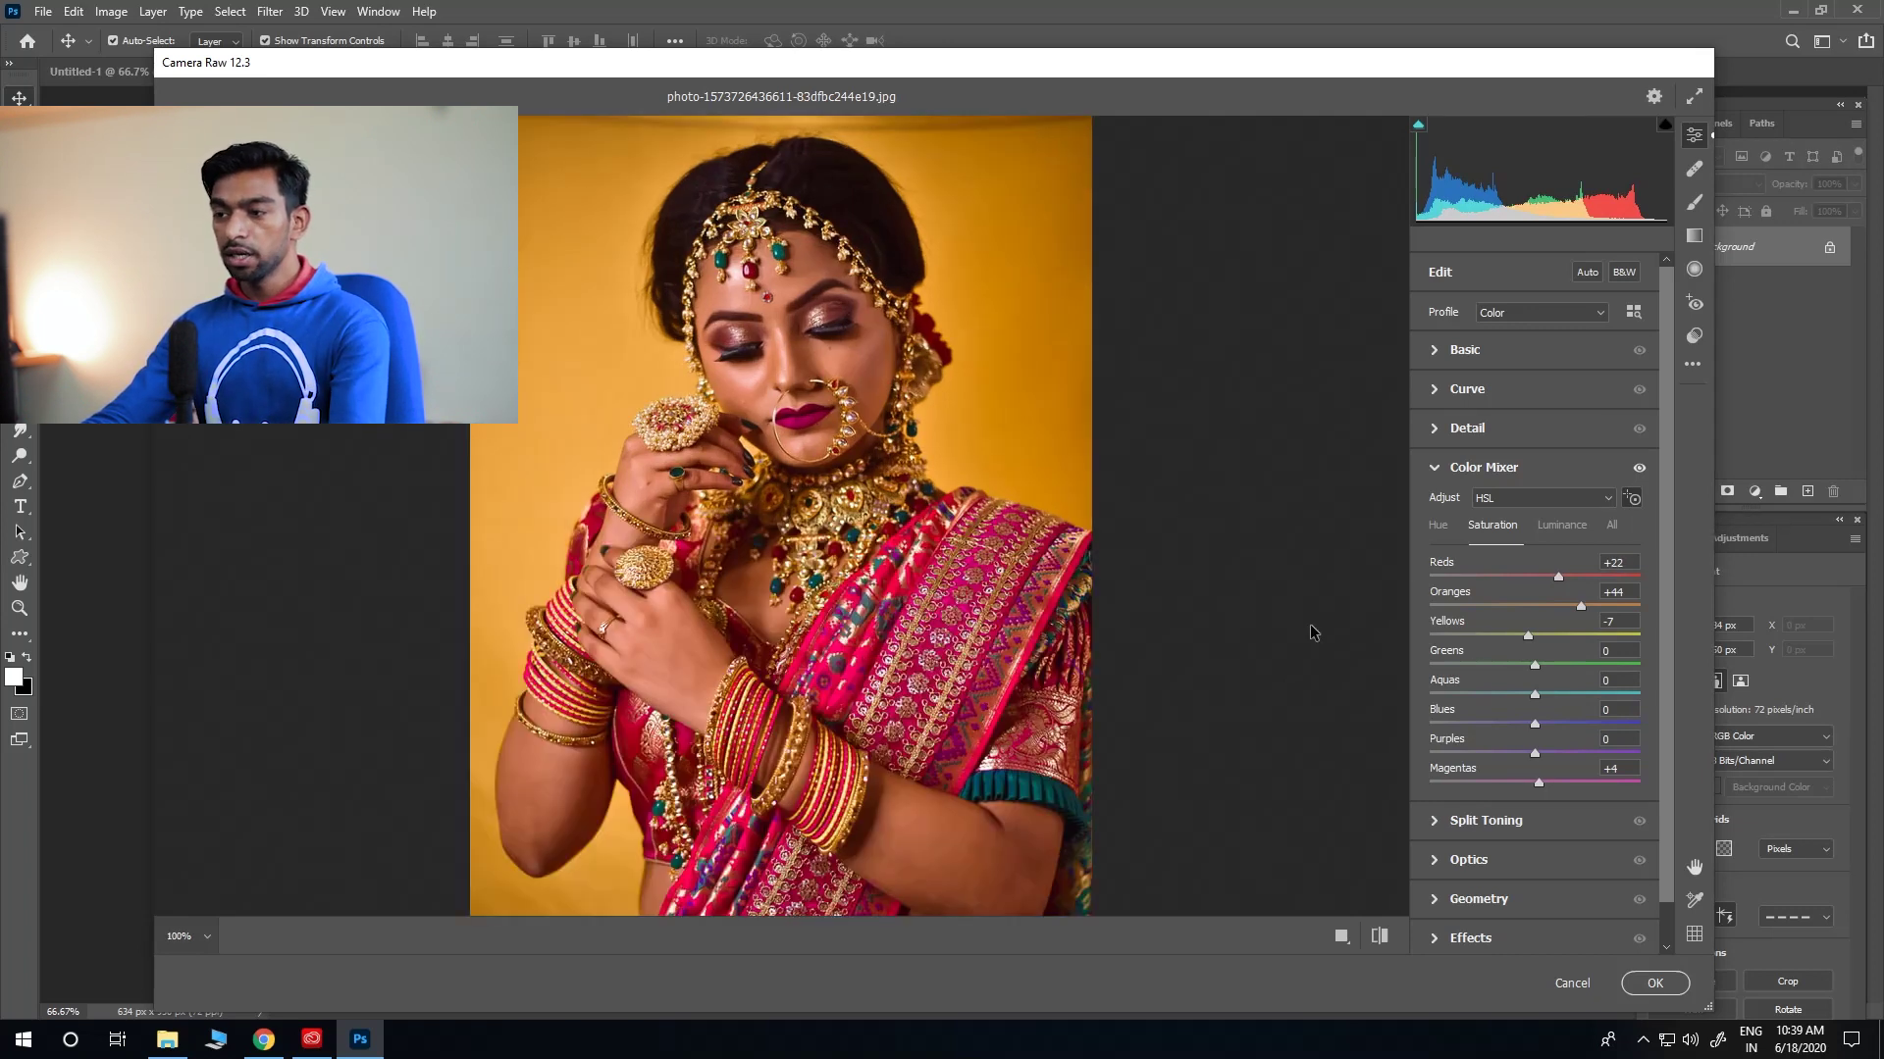
pyautogui.moveTo(991, 266); pyautogui.dragTo(739, 299)
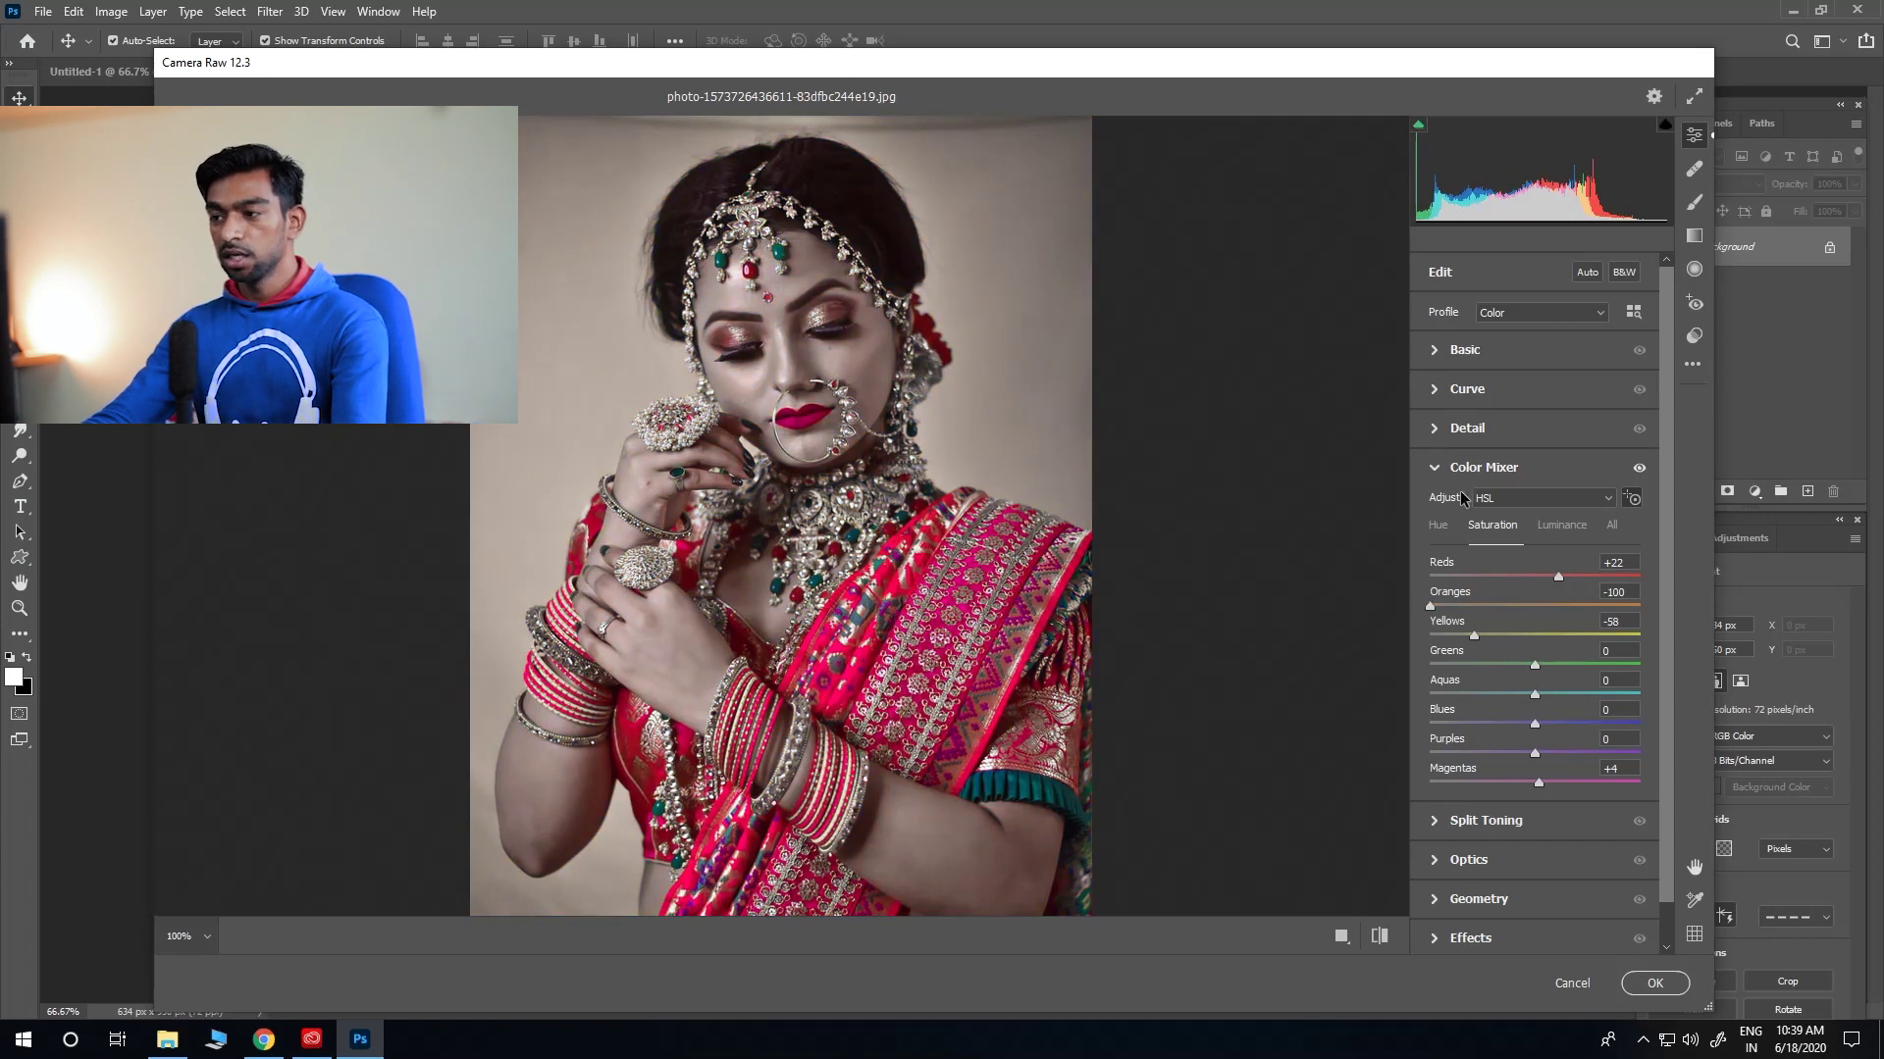
# Step: Collapse Color Mixer and raise Contrast to +19 in the Basic panel
pyautogui.click(1433, 471)
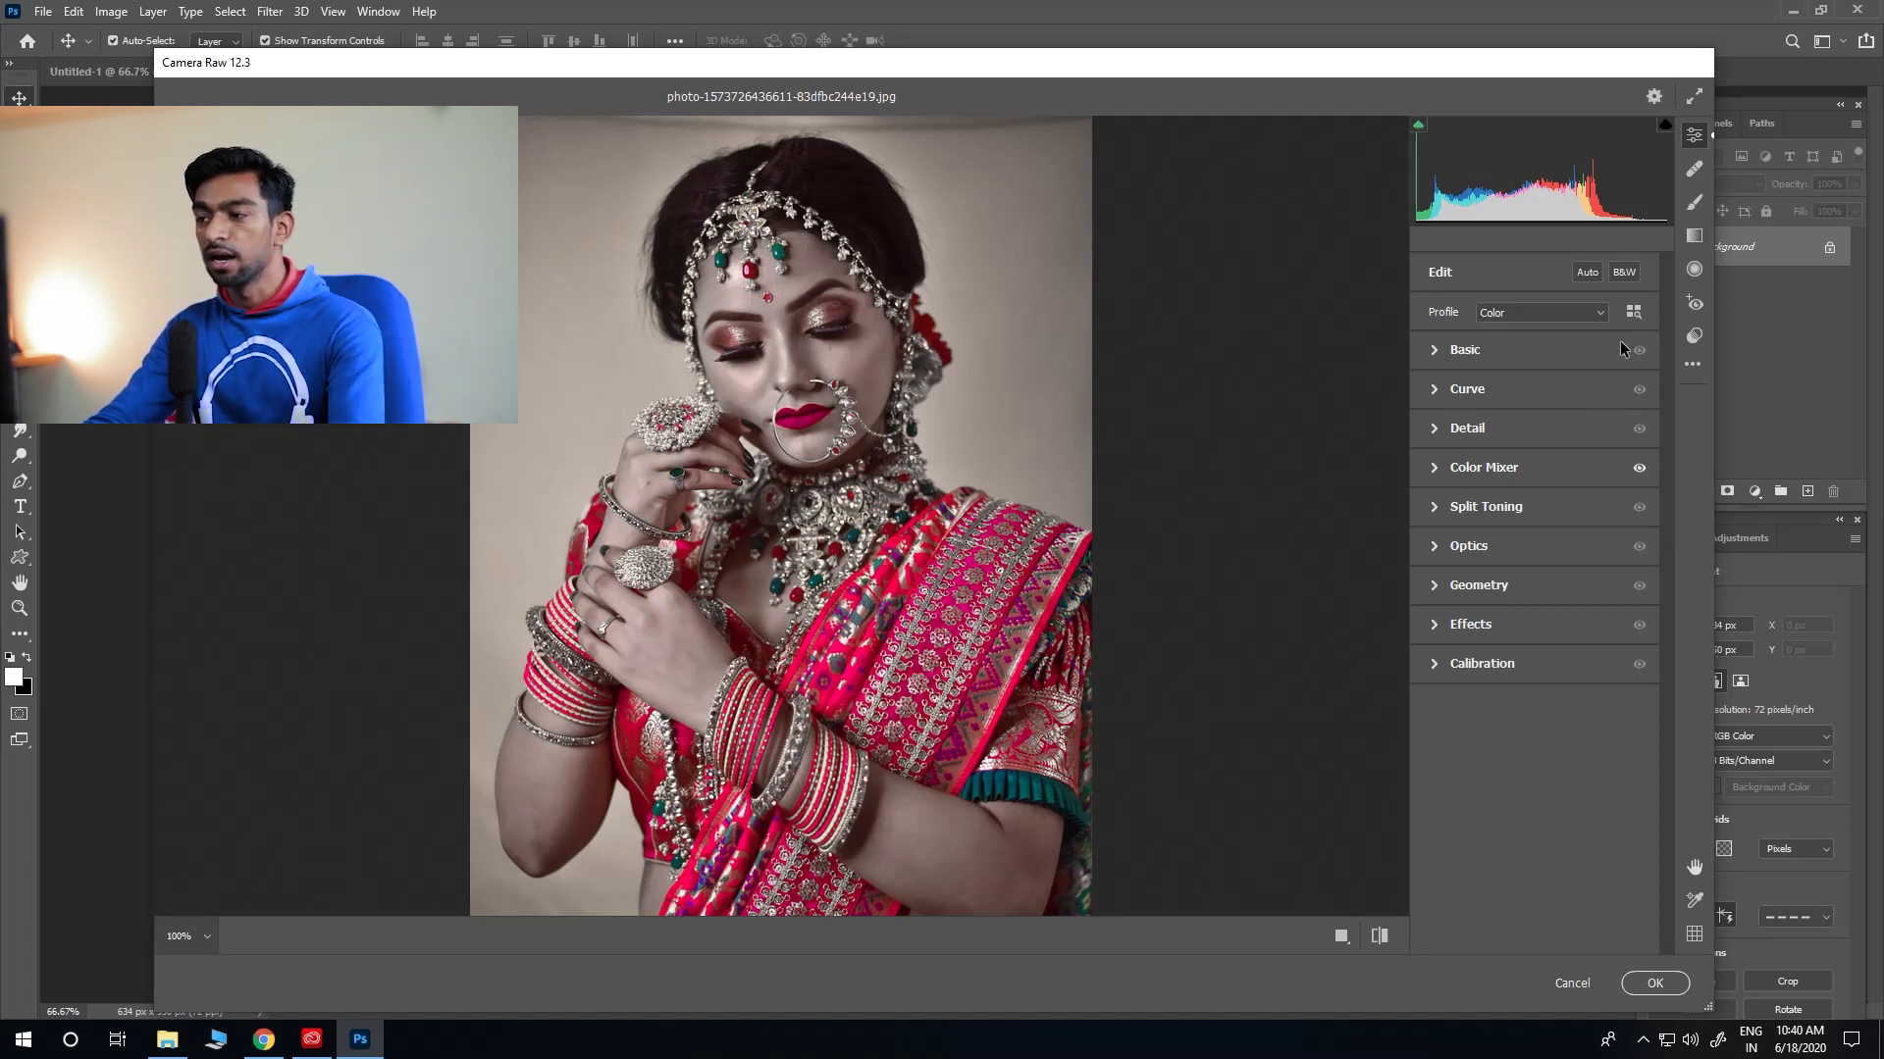
pyautogui.click(1429, 347)
pyautogui.moveTo(1537, 539); pyautogui.dragTo(1556, 536)
pyautogui.click(1437, 351)
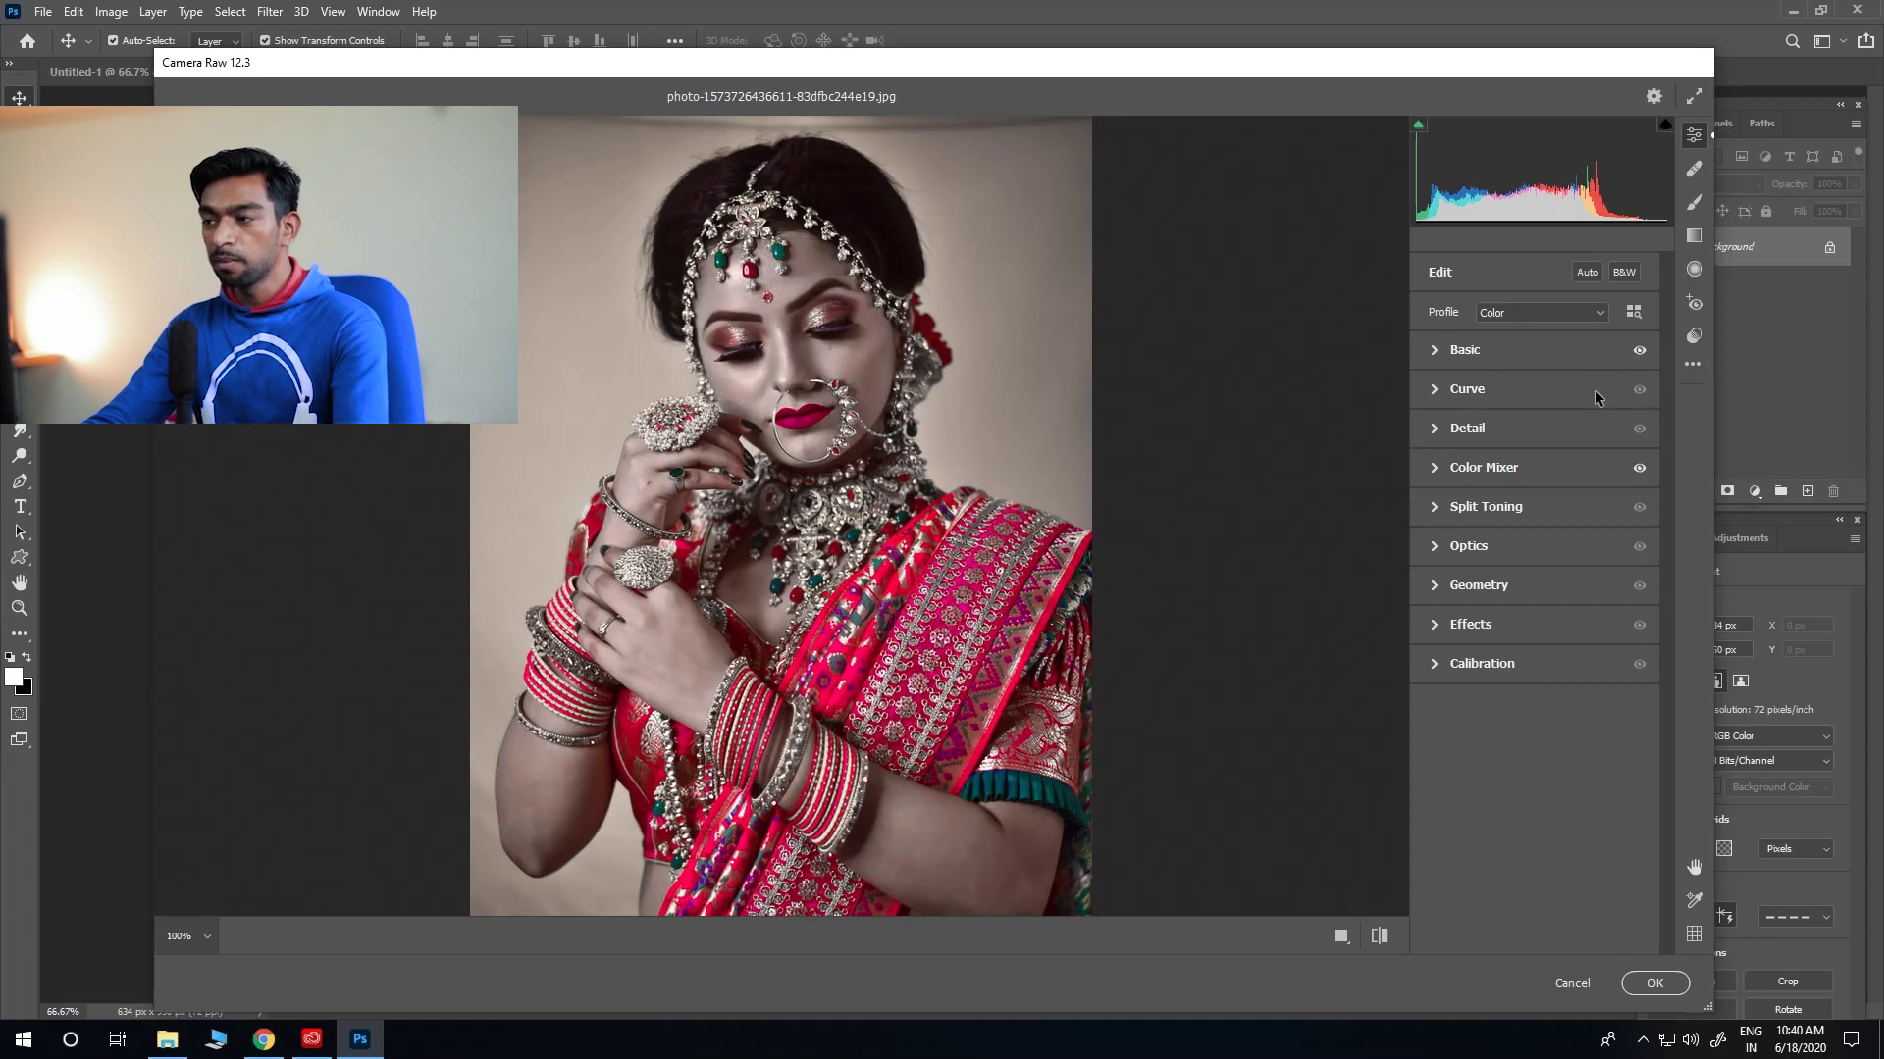
# Step: Toggle the Basic and Color Mixer previews off and on to compare, then hold Alt
pyautogui.click(1638, 351)
pyautogui.click(1639, 351)
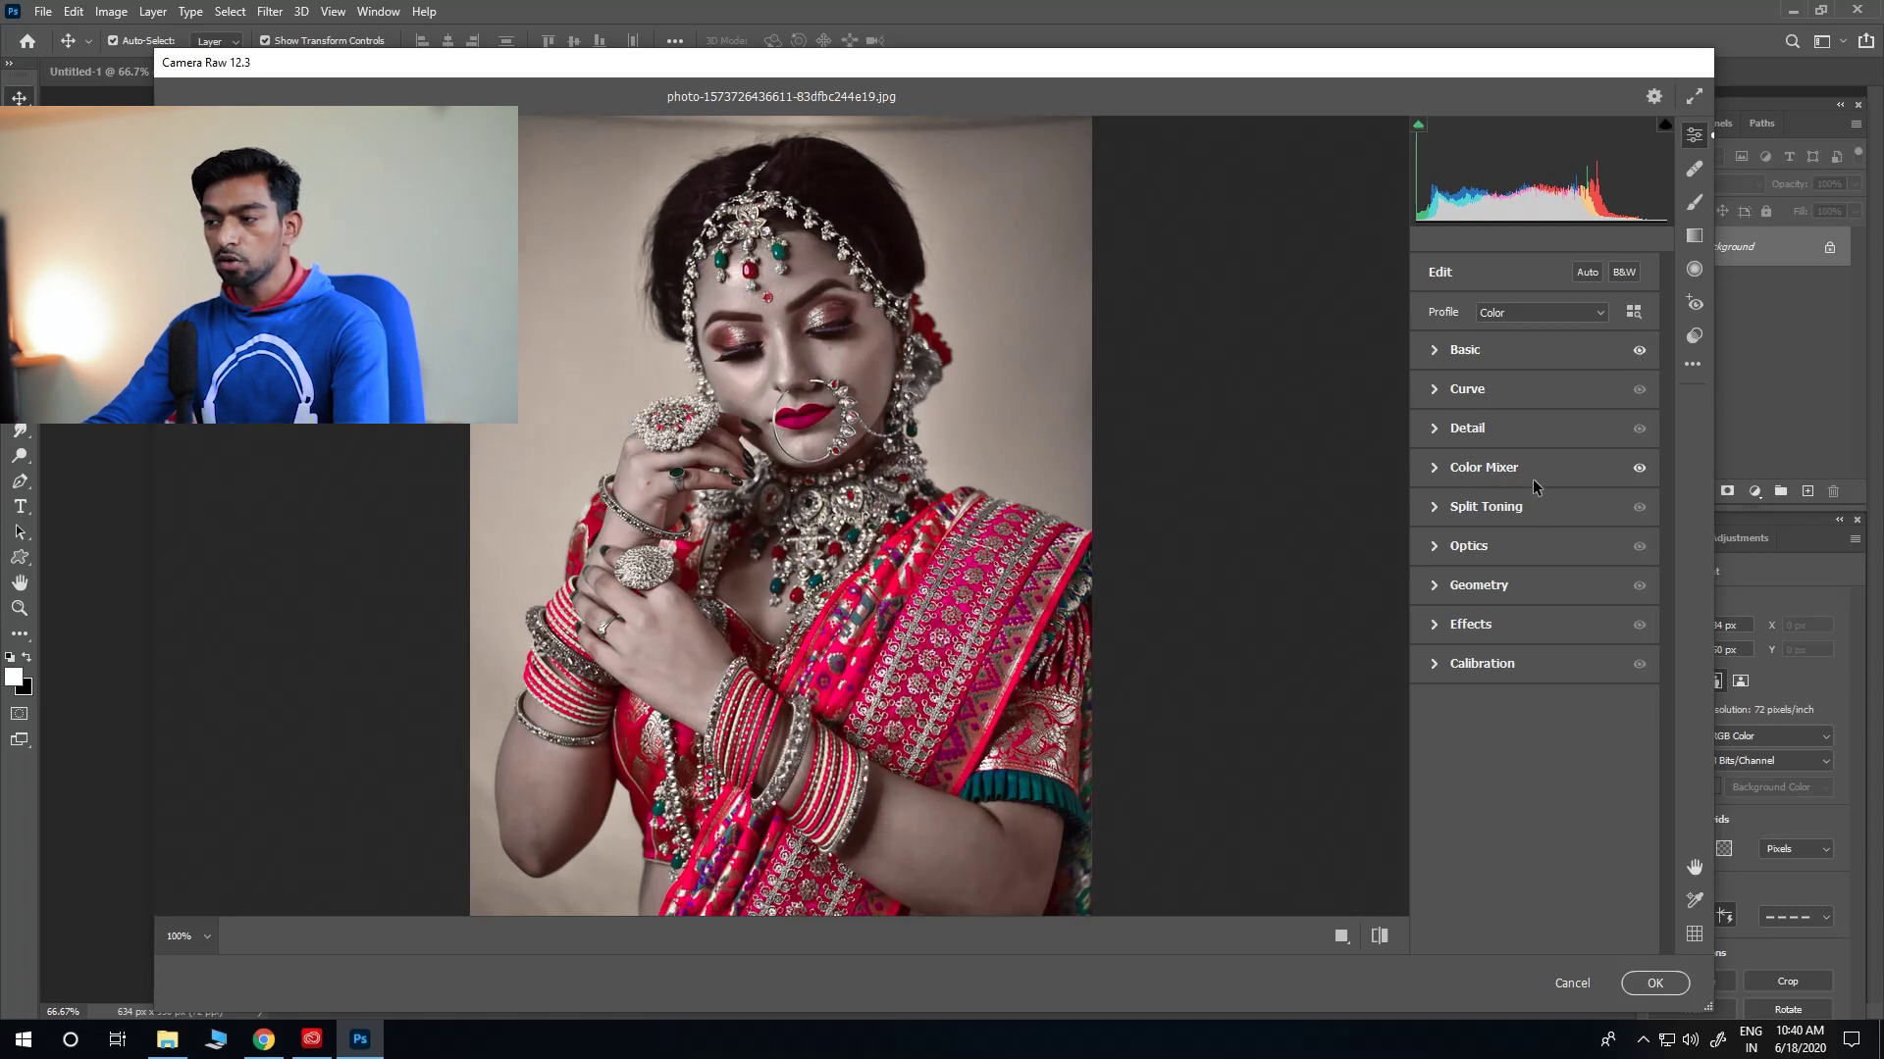
pyautogui.click(1638, 469)
pyautogui.click(1636, 469)
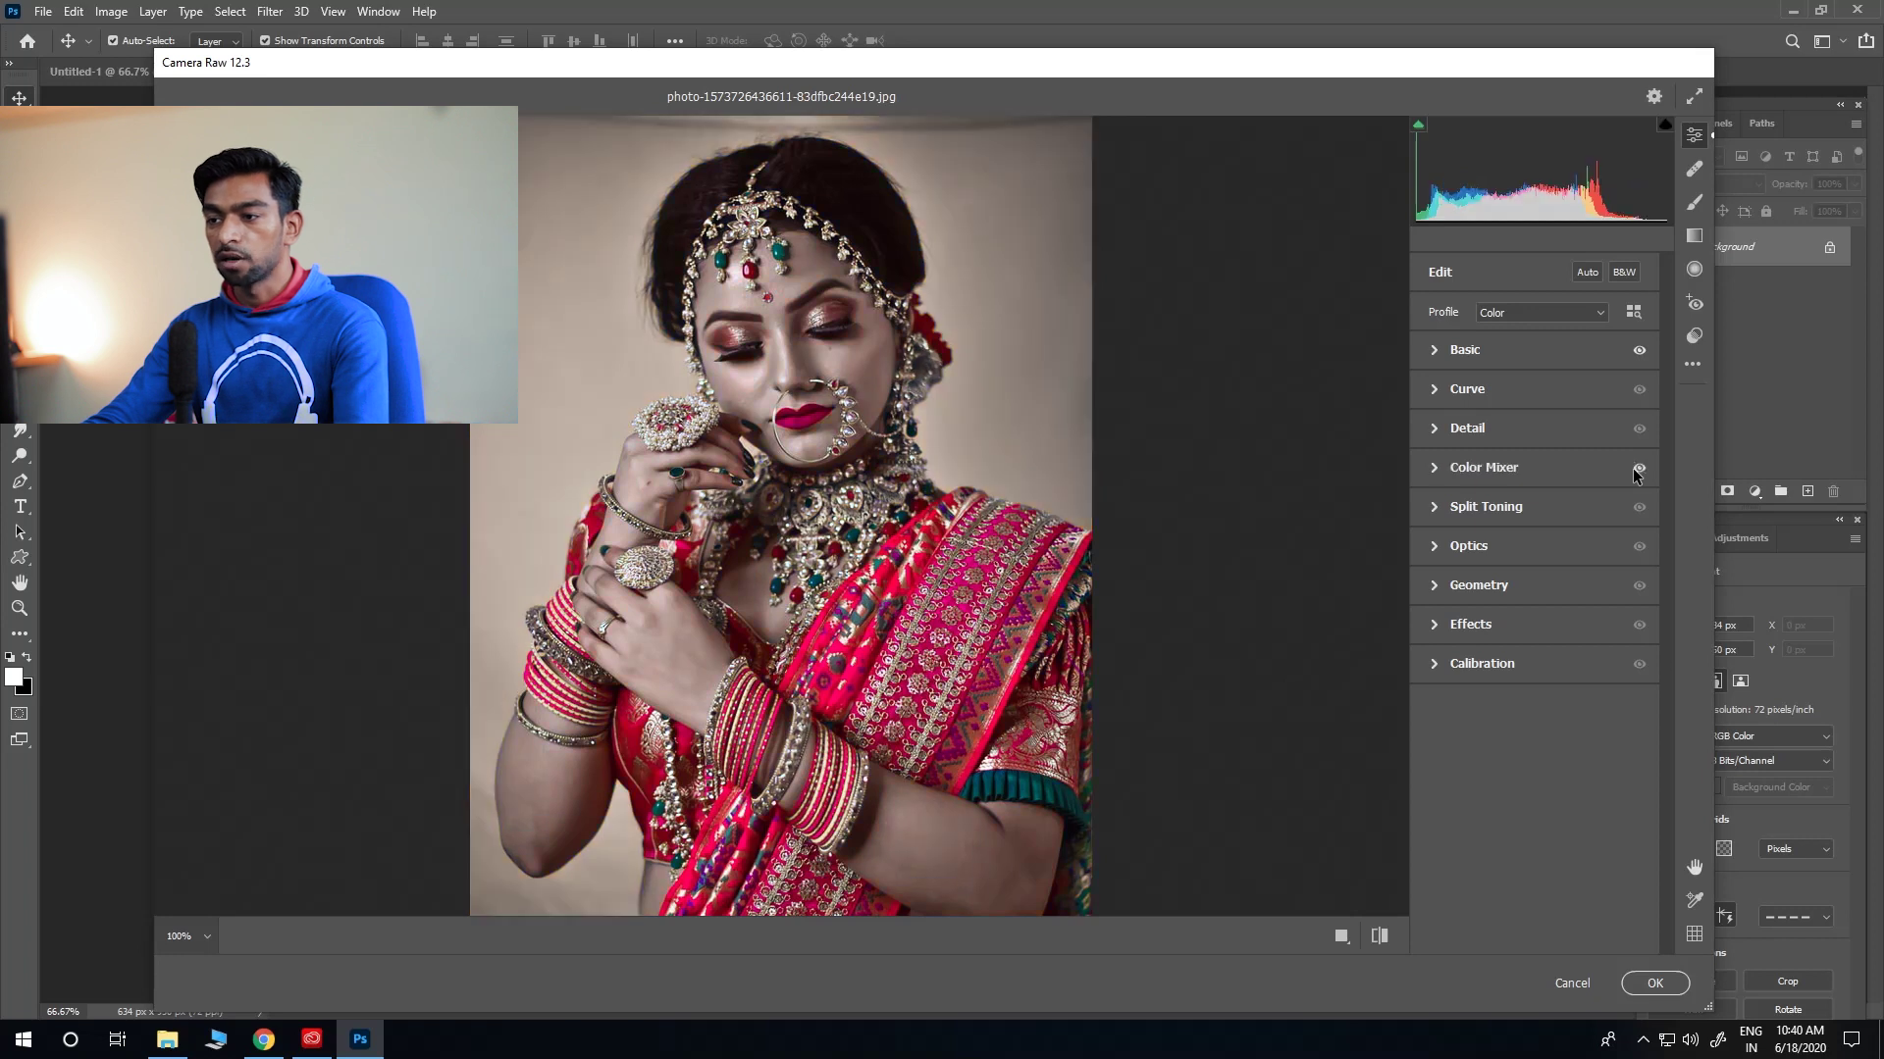
pyautogui.click(1637, 469)
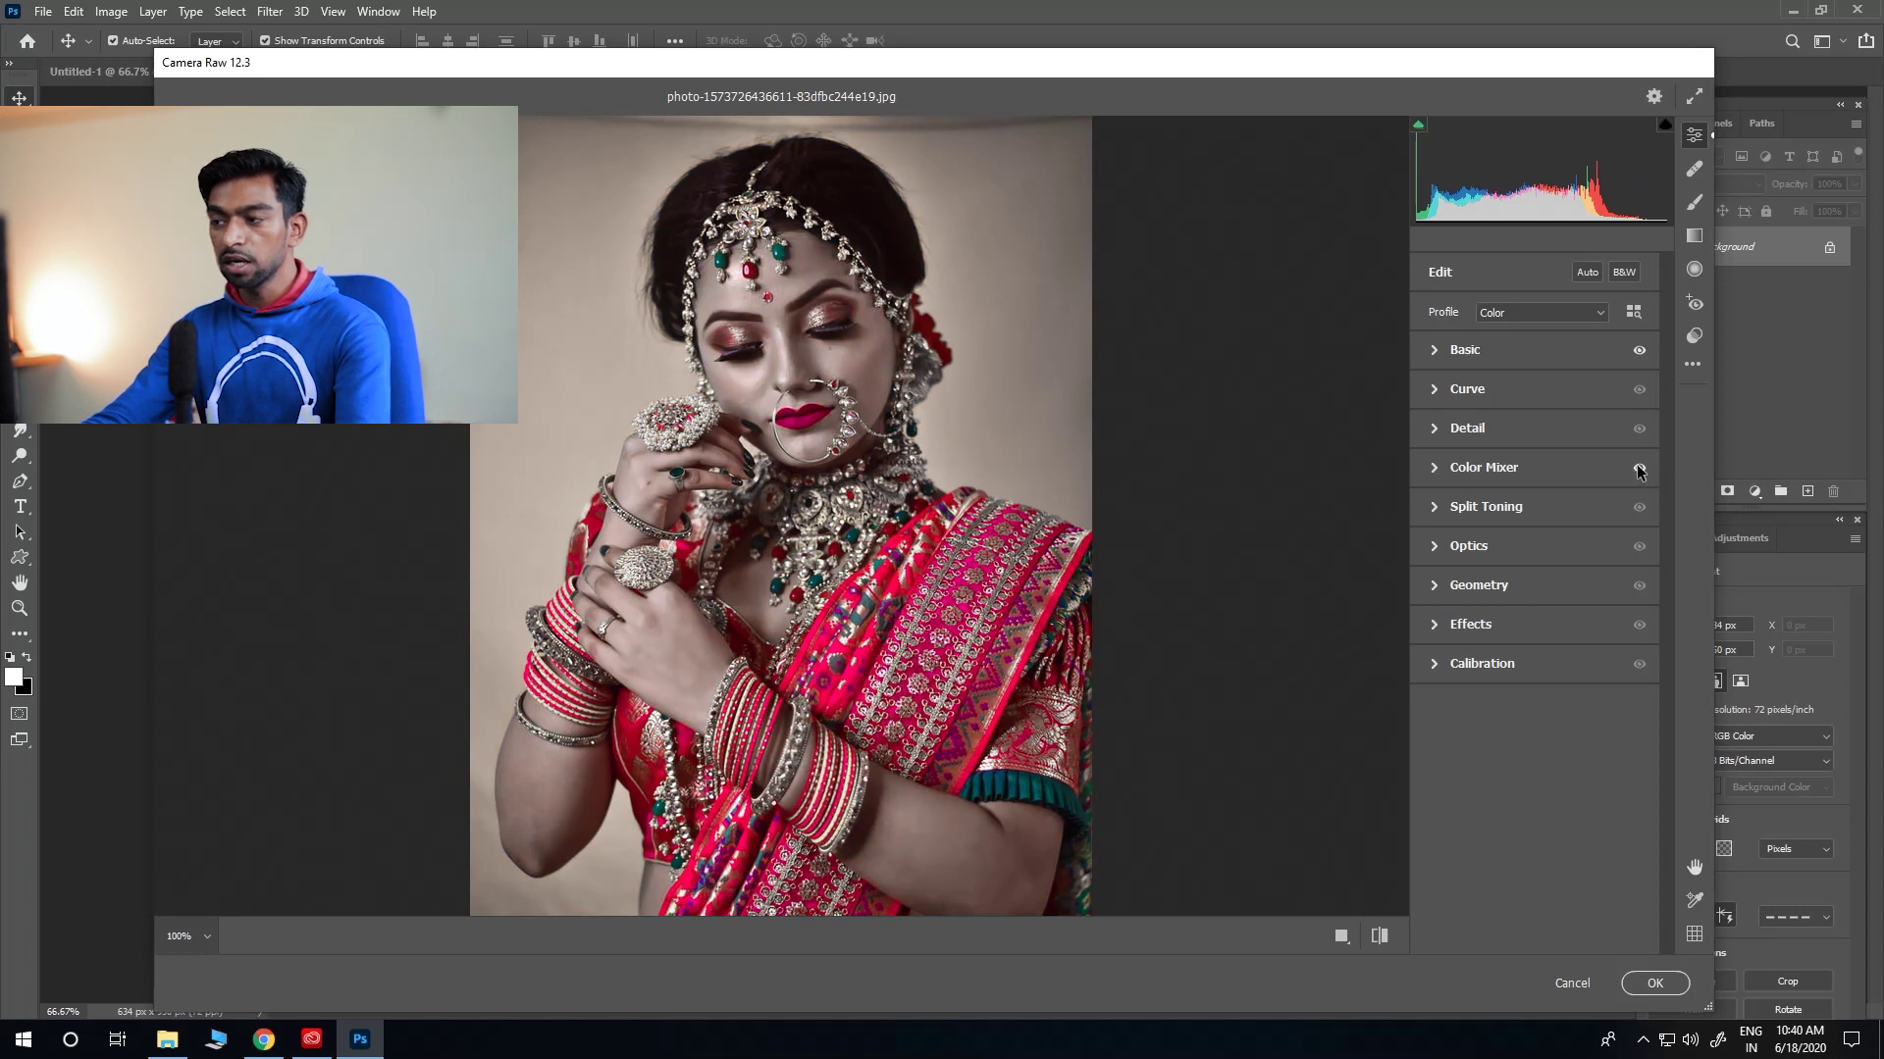
pyautogui.click(1637, 468)
pyautogui.click(1637, 469)
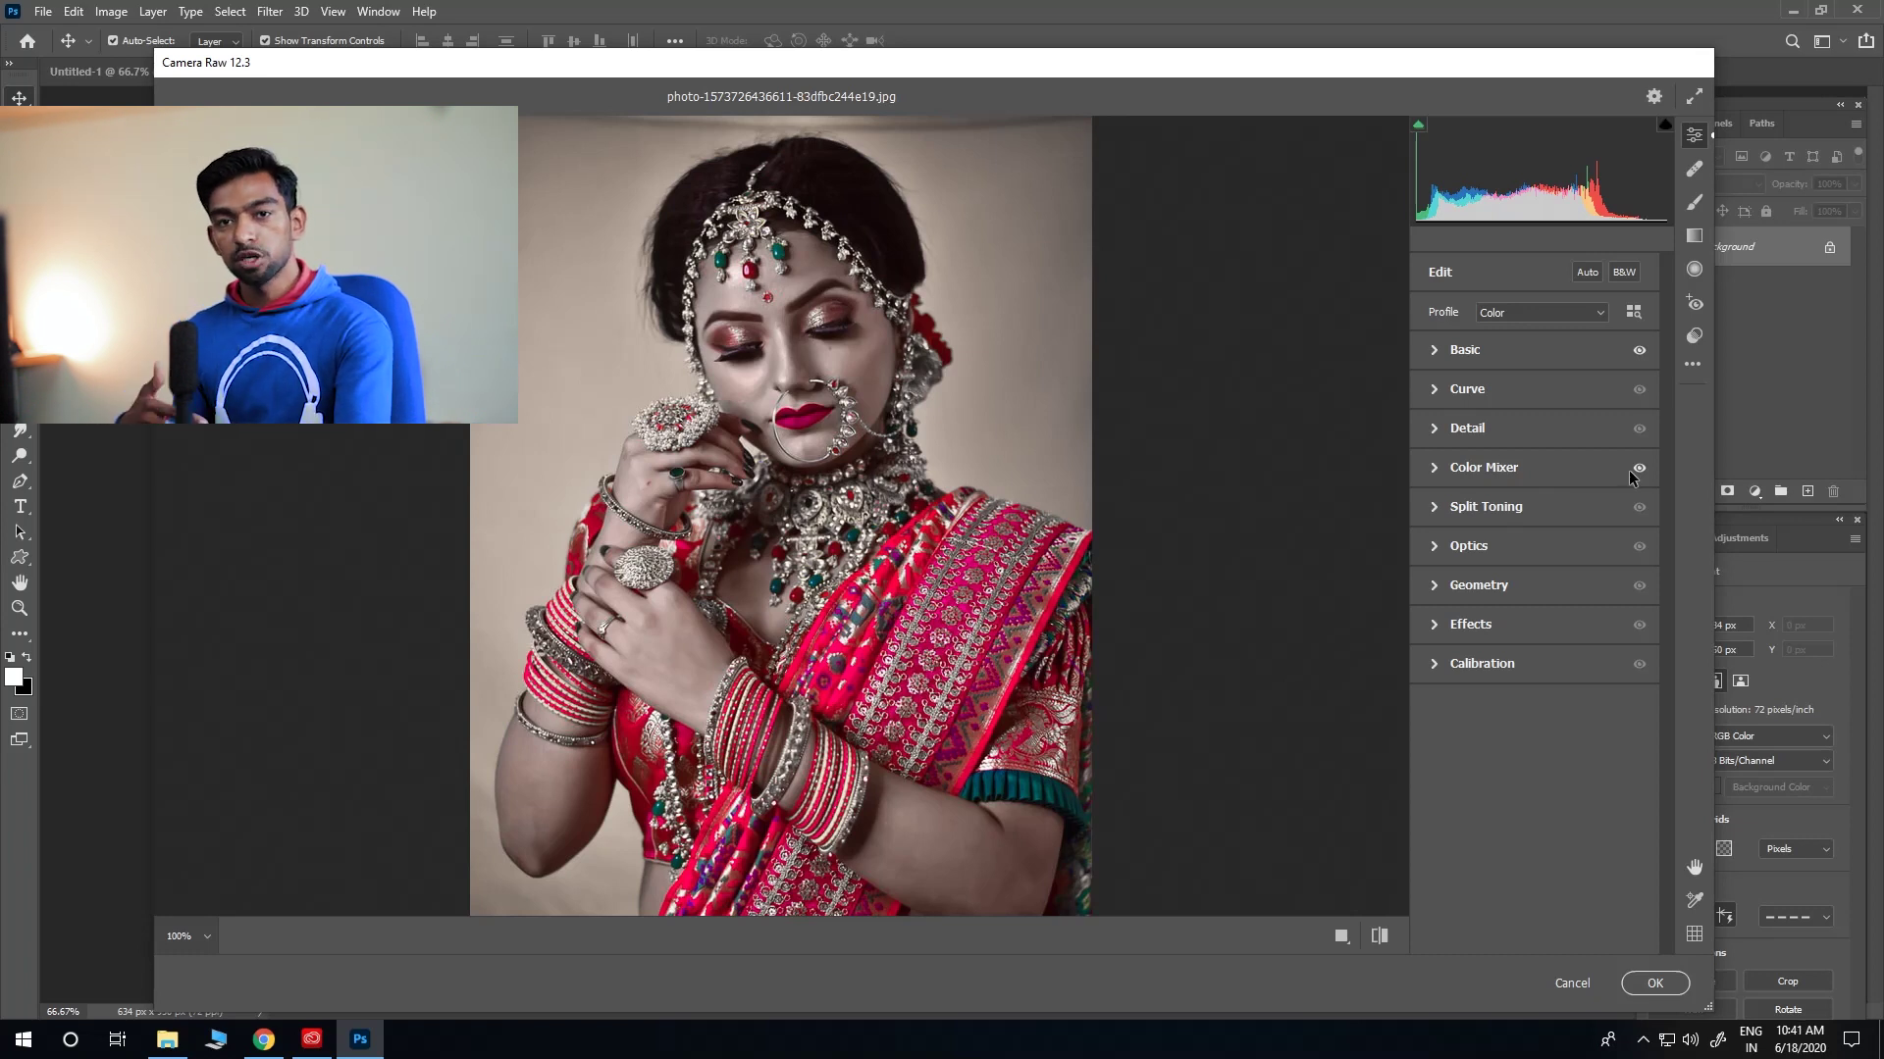
pyautogui.press('alt')
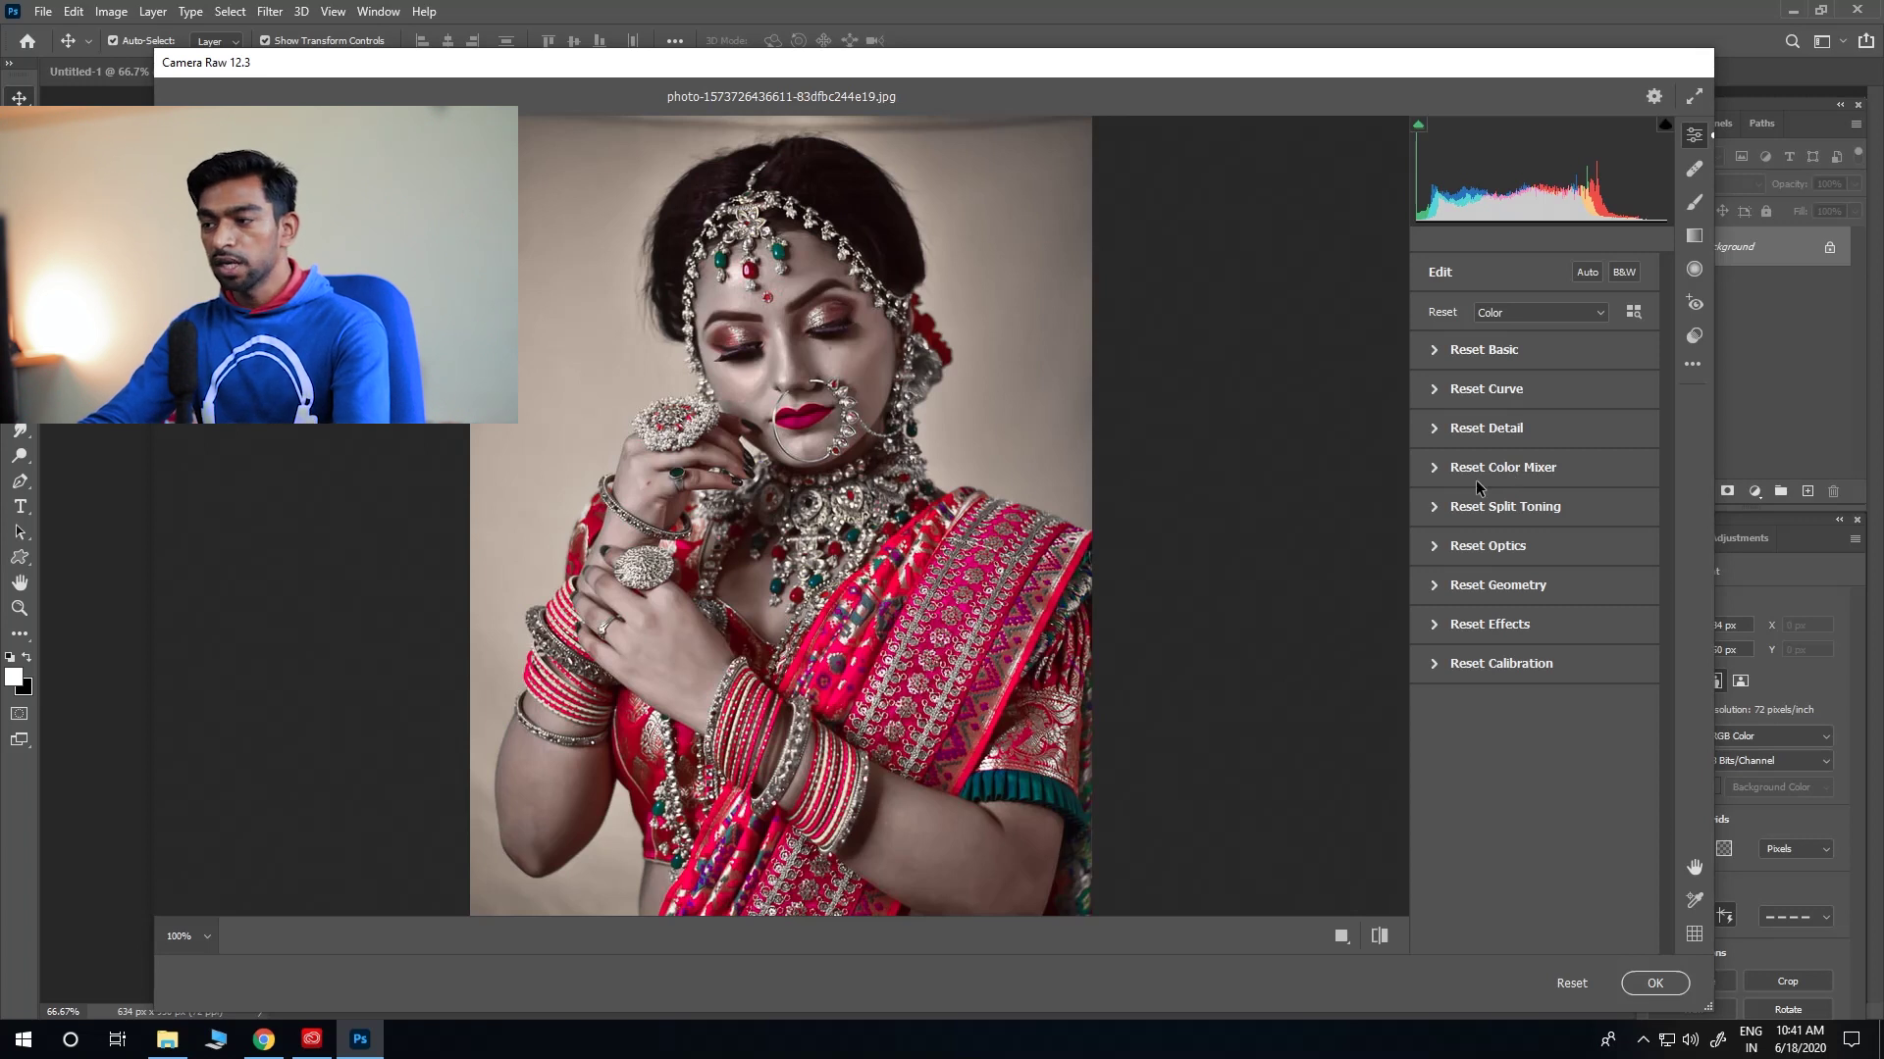
# Step: Reset the Color Mixer, removing all HSL saturation changes
pyautogui.keyDown('alt'); pyautogui.click(1503, 469); pyautogui.keyUp('alt')
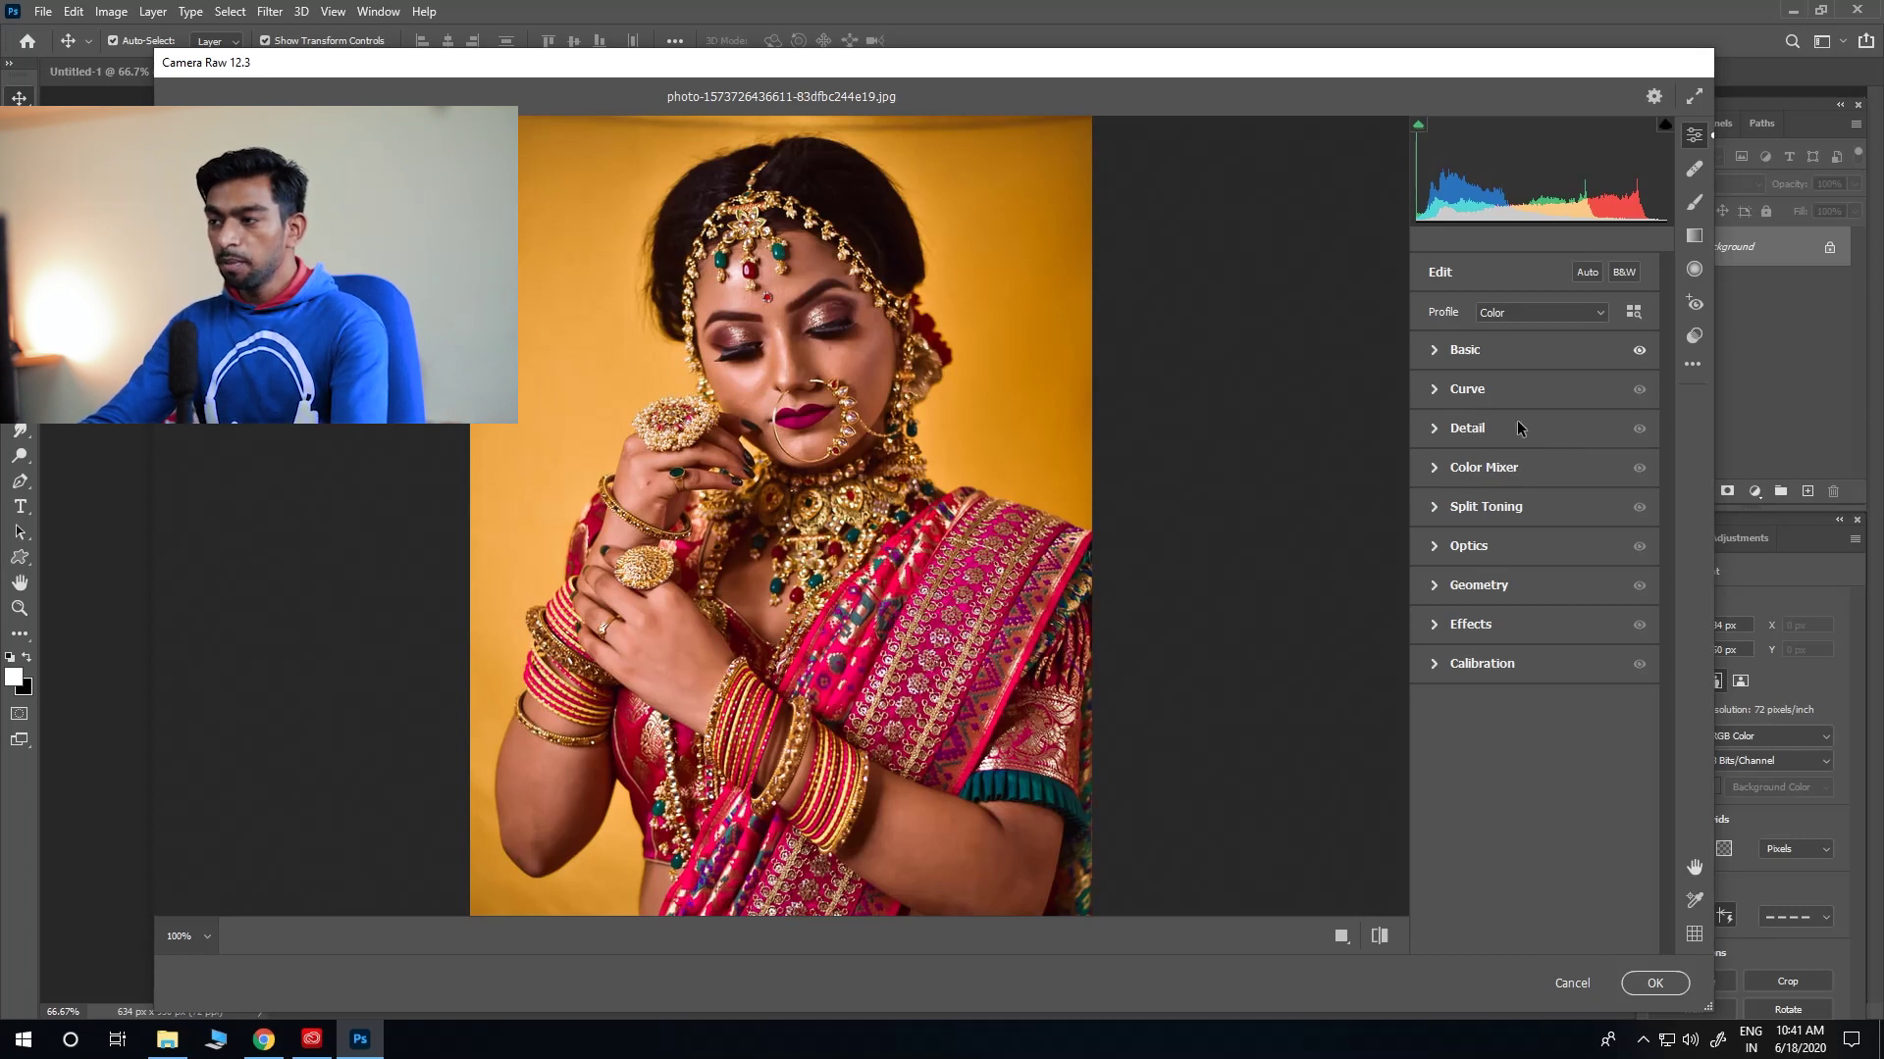
# Step: Activate the Adjustment Brush in Add mode and switch Camera Raw to full screen
pyautogui.click(1694, 204)
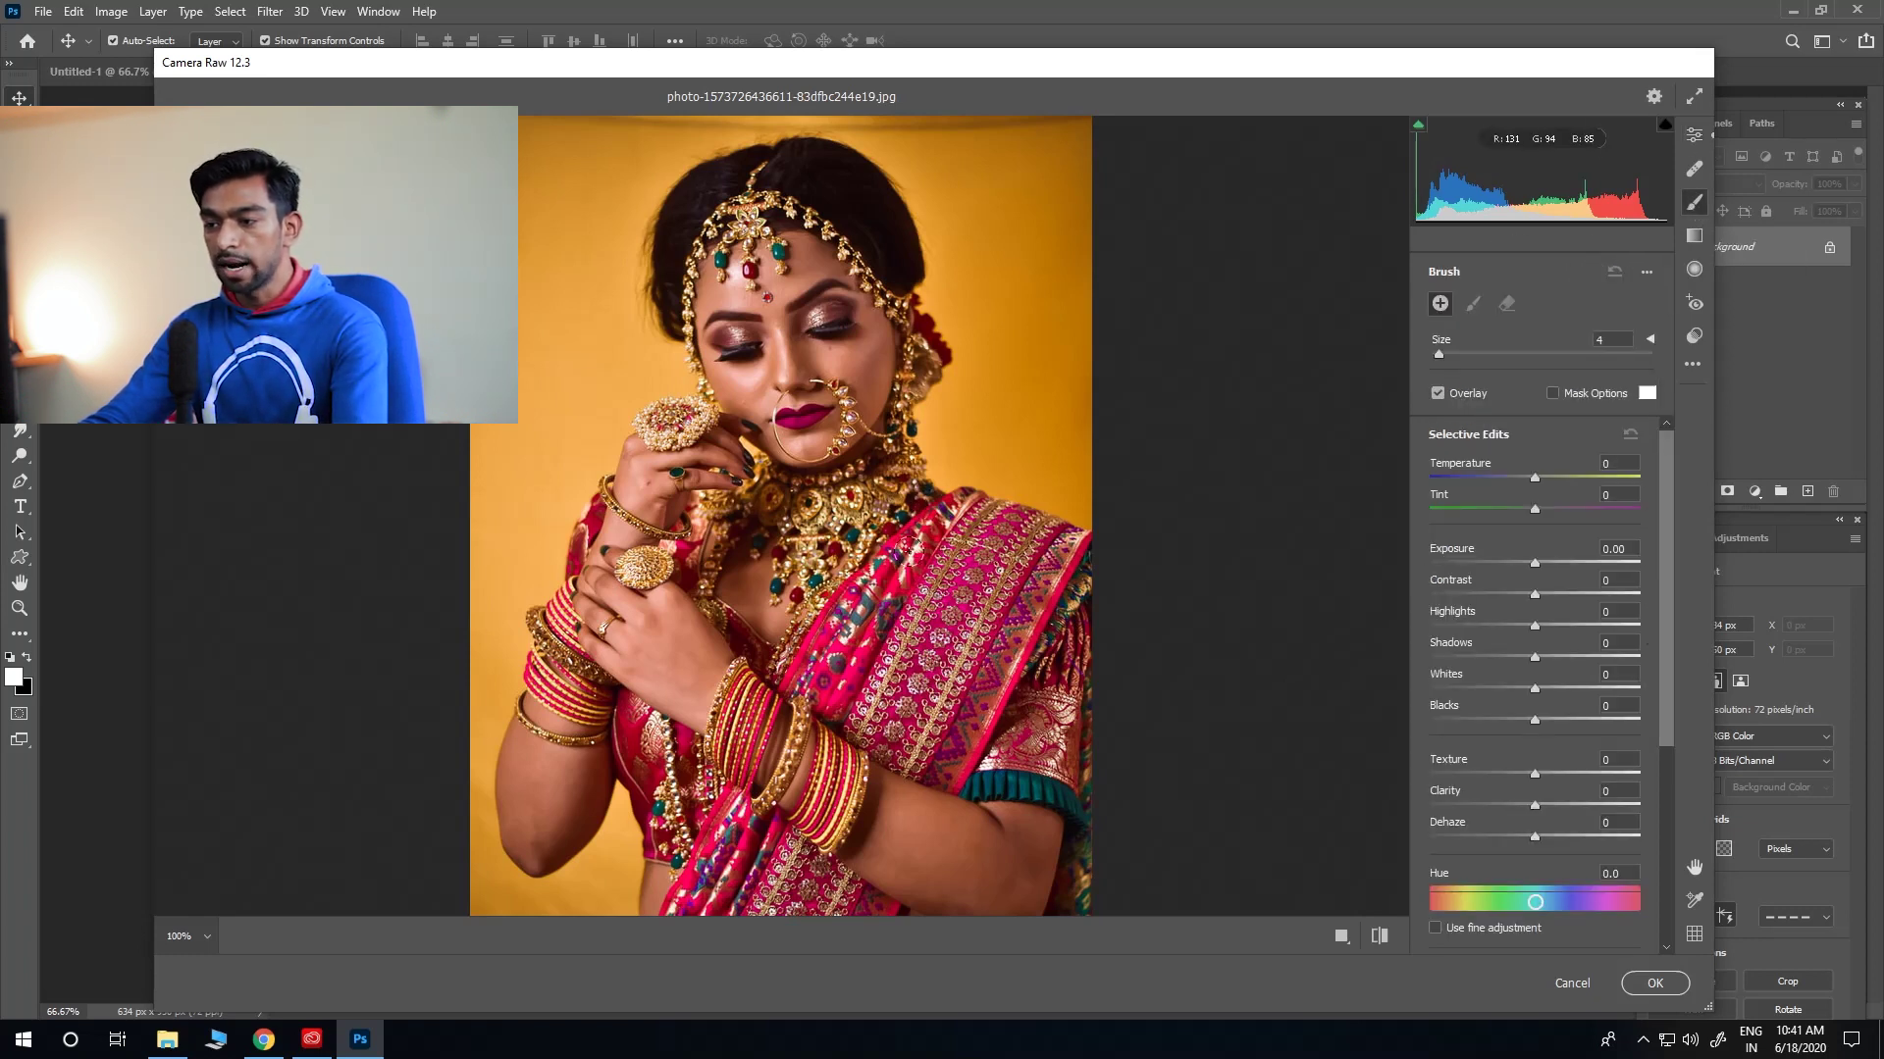
pyautogui.click(775, 373)
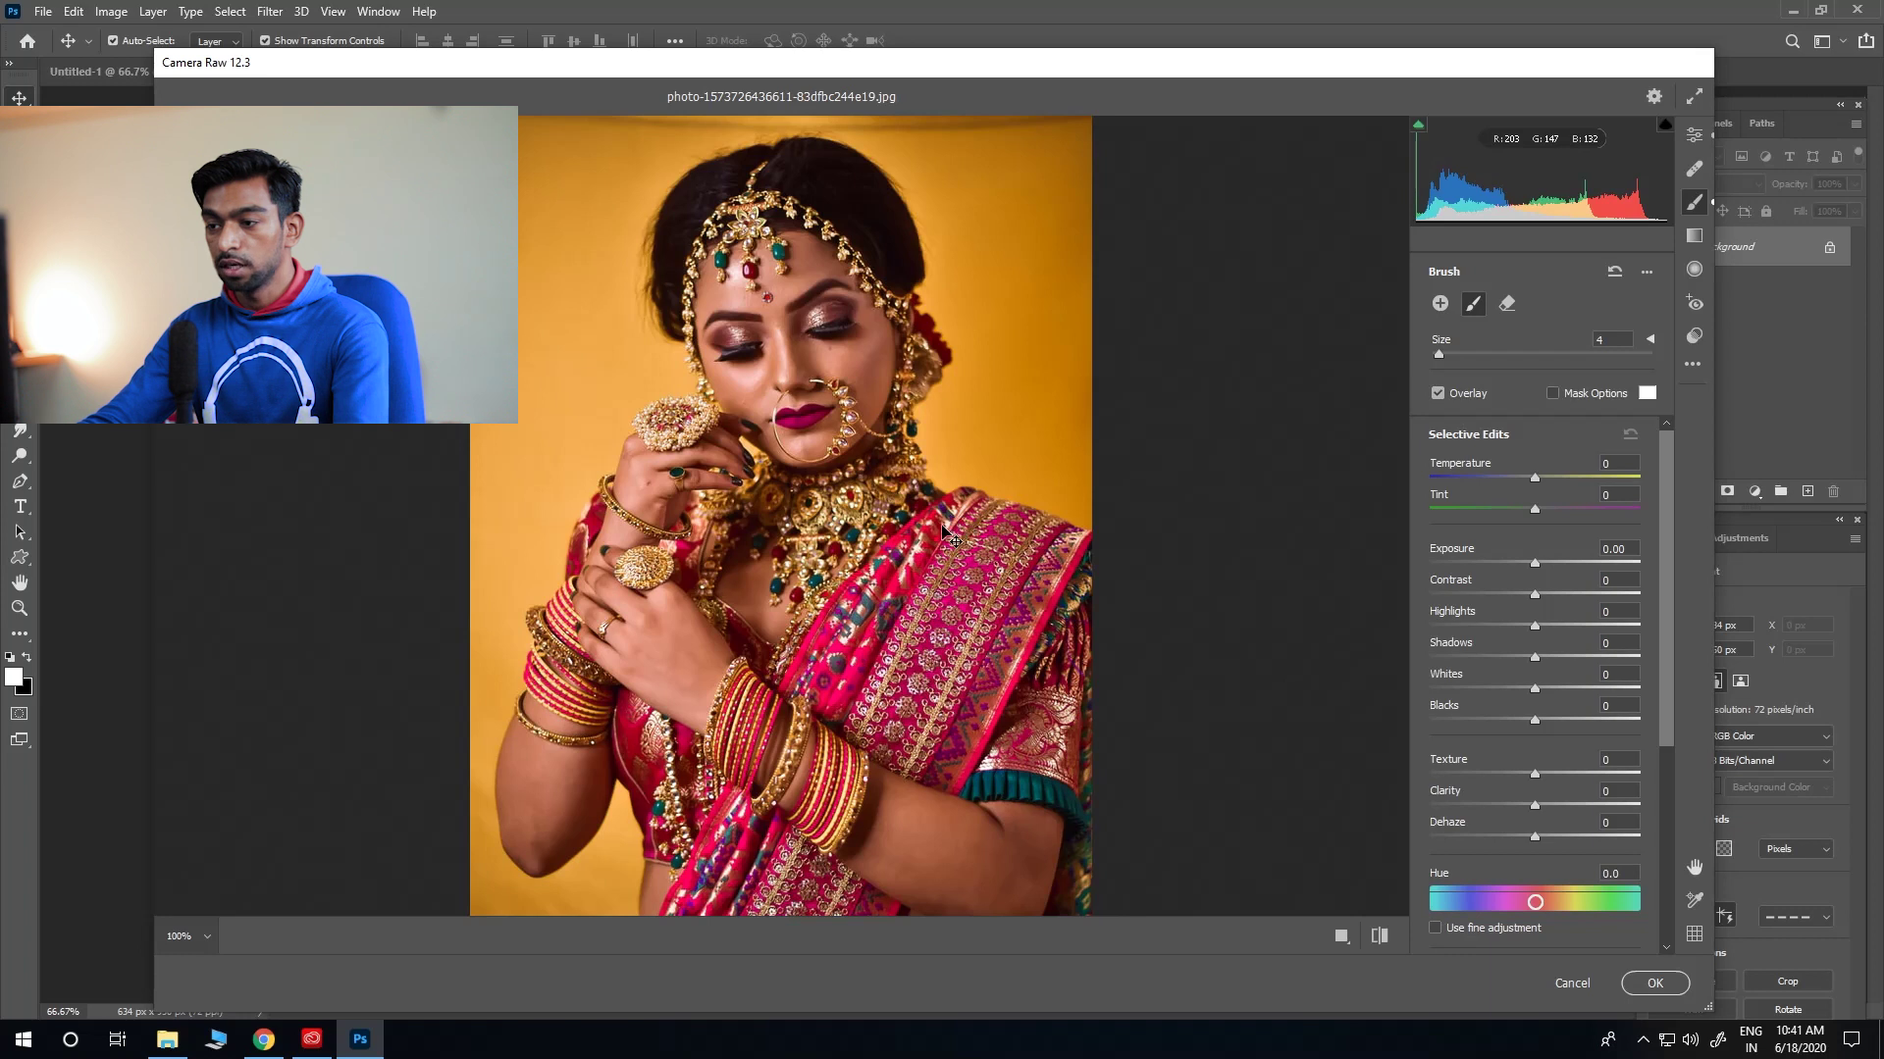
pyautogui.scroll(-3, 1482, 702)
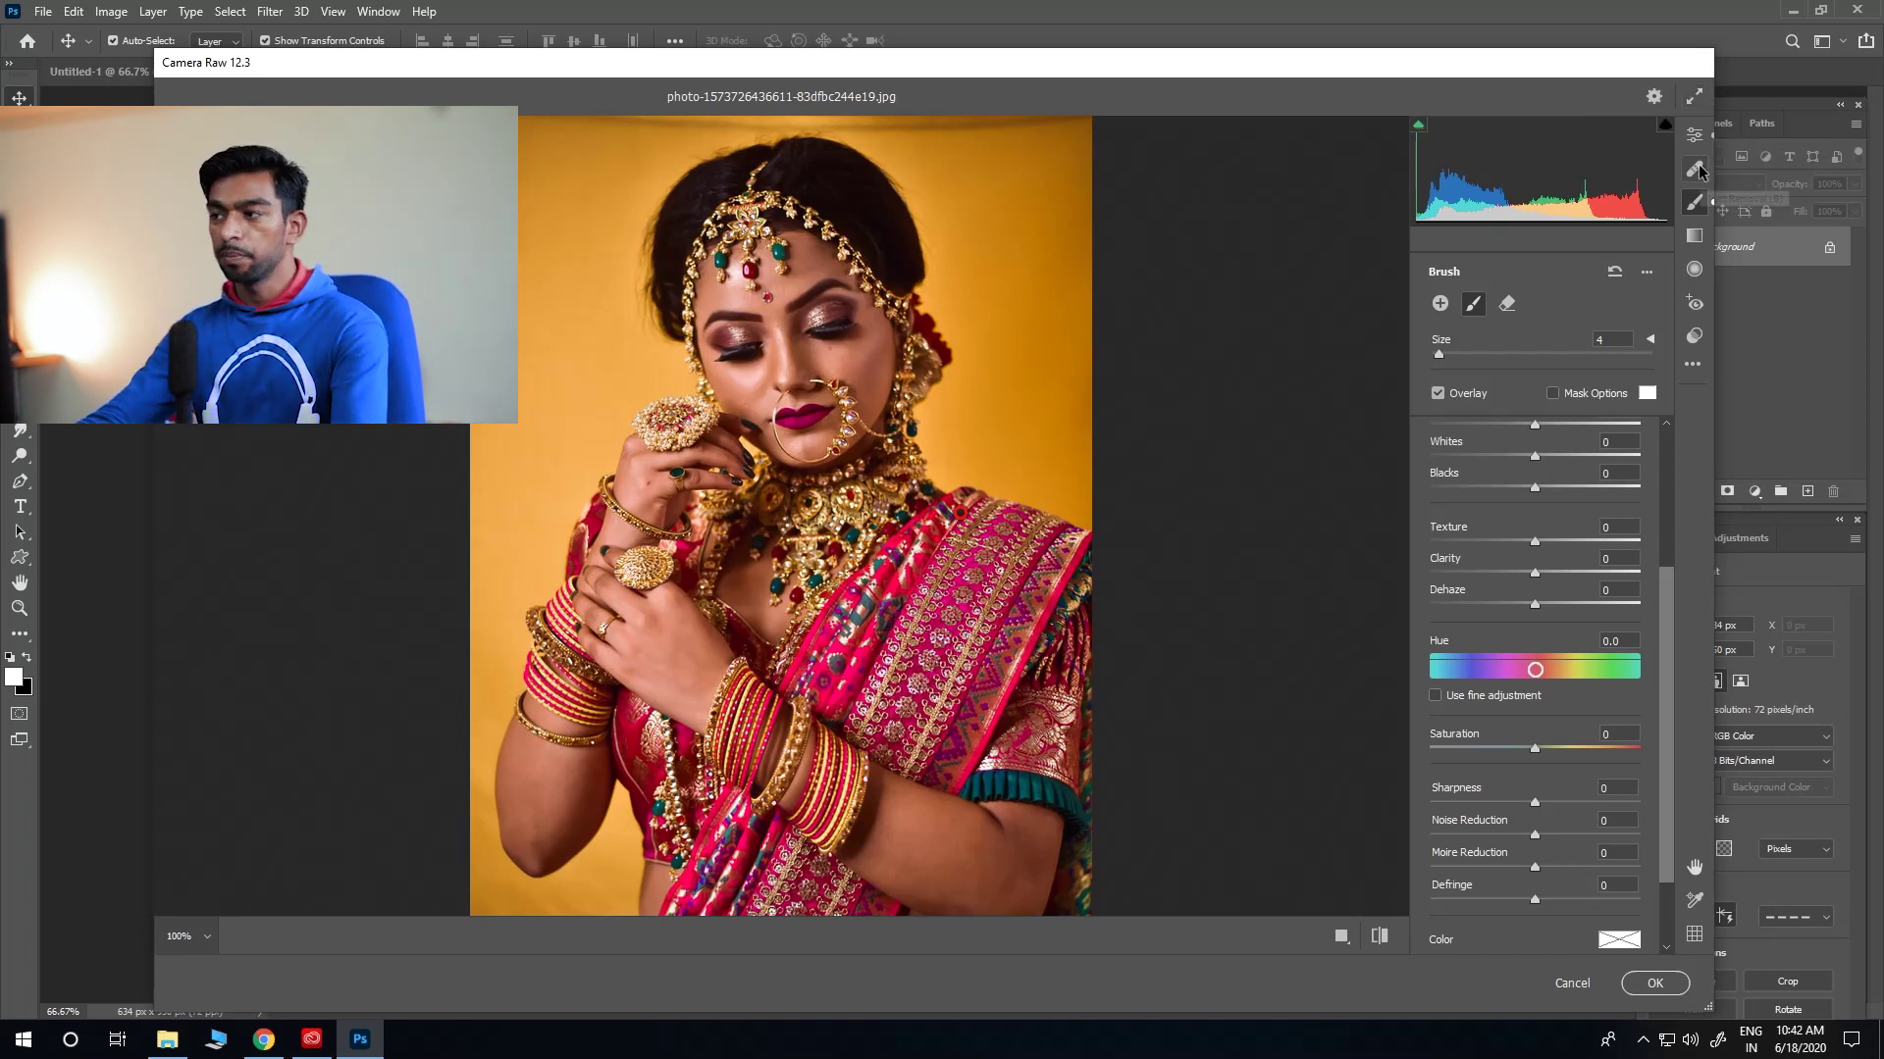
pyautogui.click(1691, 94)
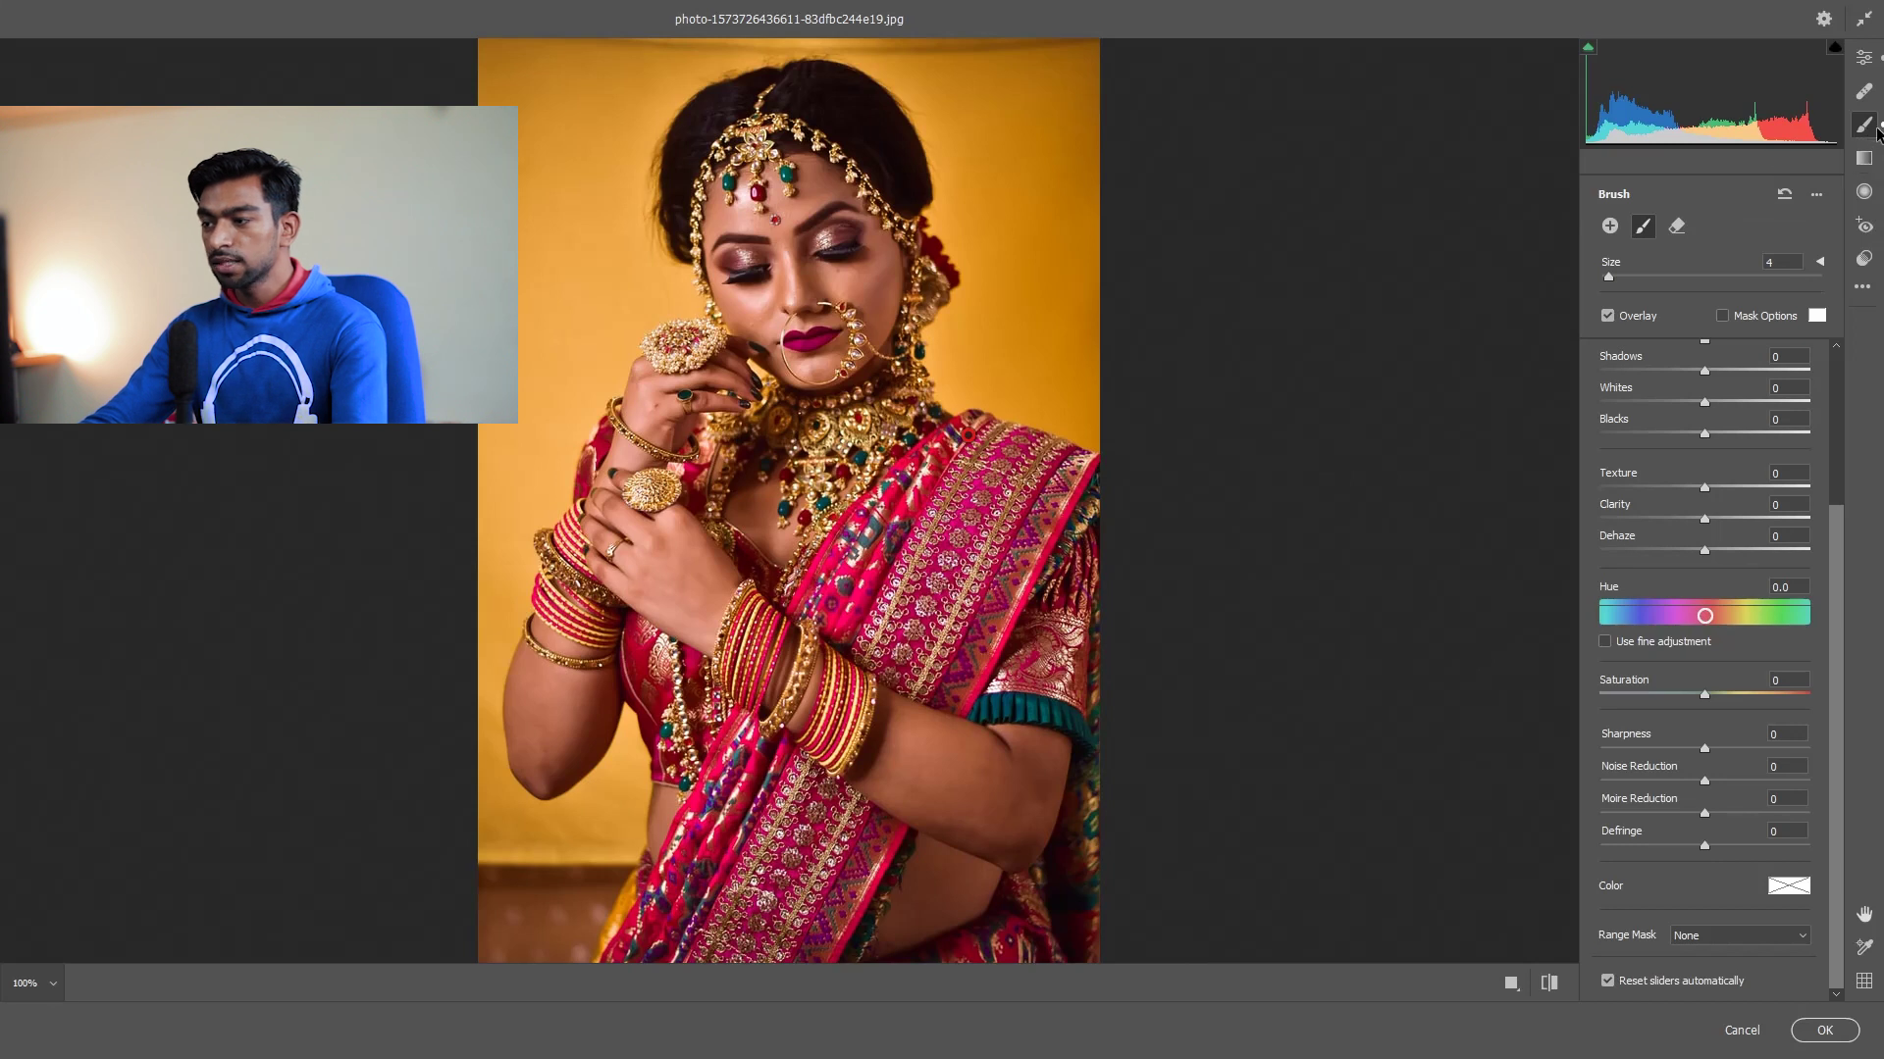
# Step: Shift the brush Hue toward blue and paint the saree's middle, upper and lower-left areas
pyautogui.moveTo(1838, 518); pyautogui.dragTo(1826, 422)
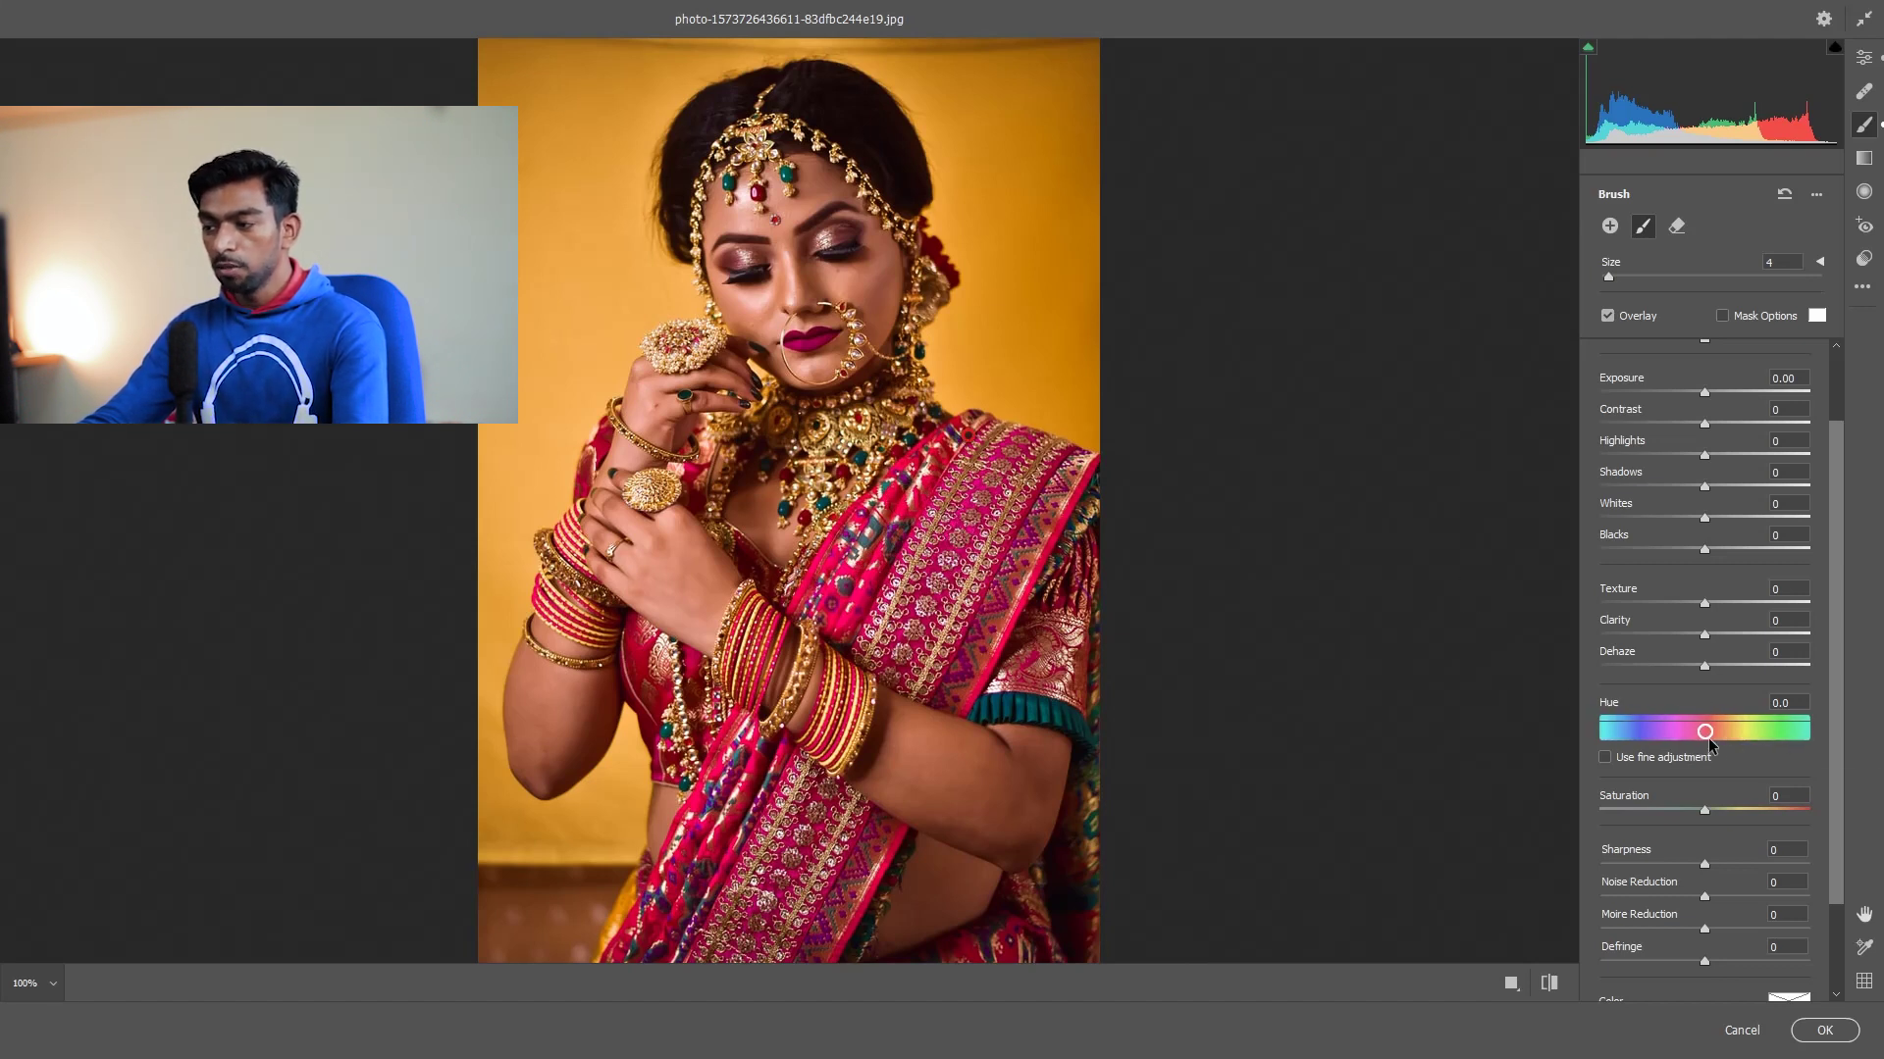
pyautogui.moveTo(1707, 733); pyautogui.dragTo(1625, 733)
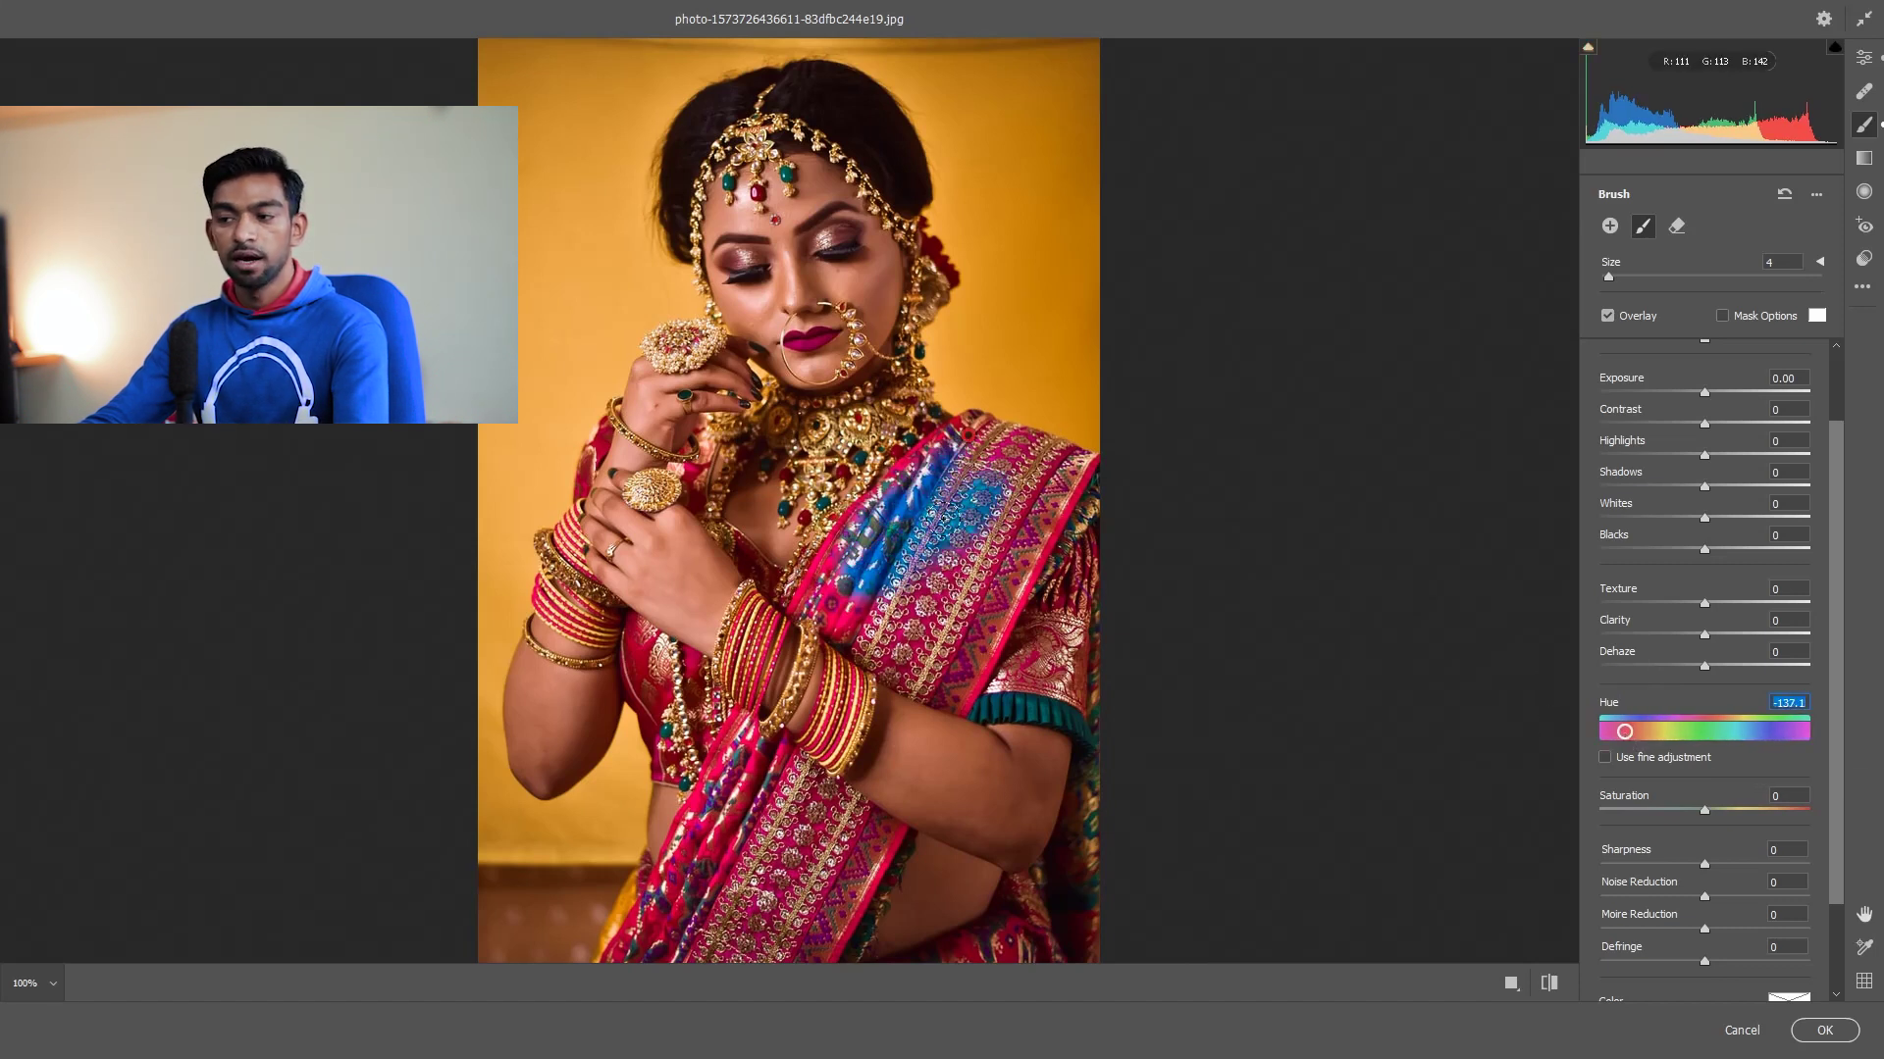
pyautogui.moveTo(824, 574); pyautogui.dragTo(878, 620)
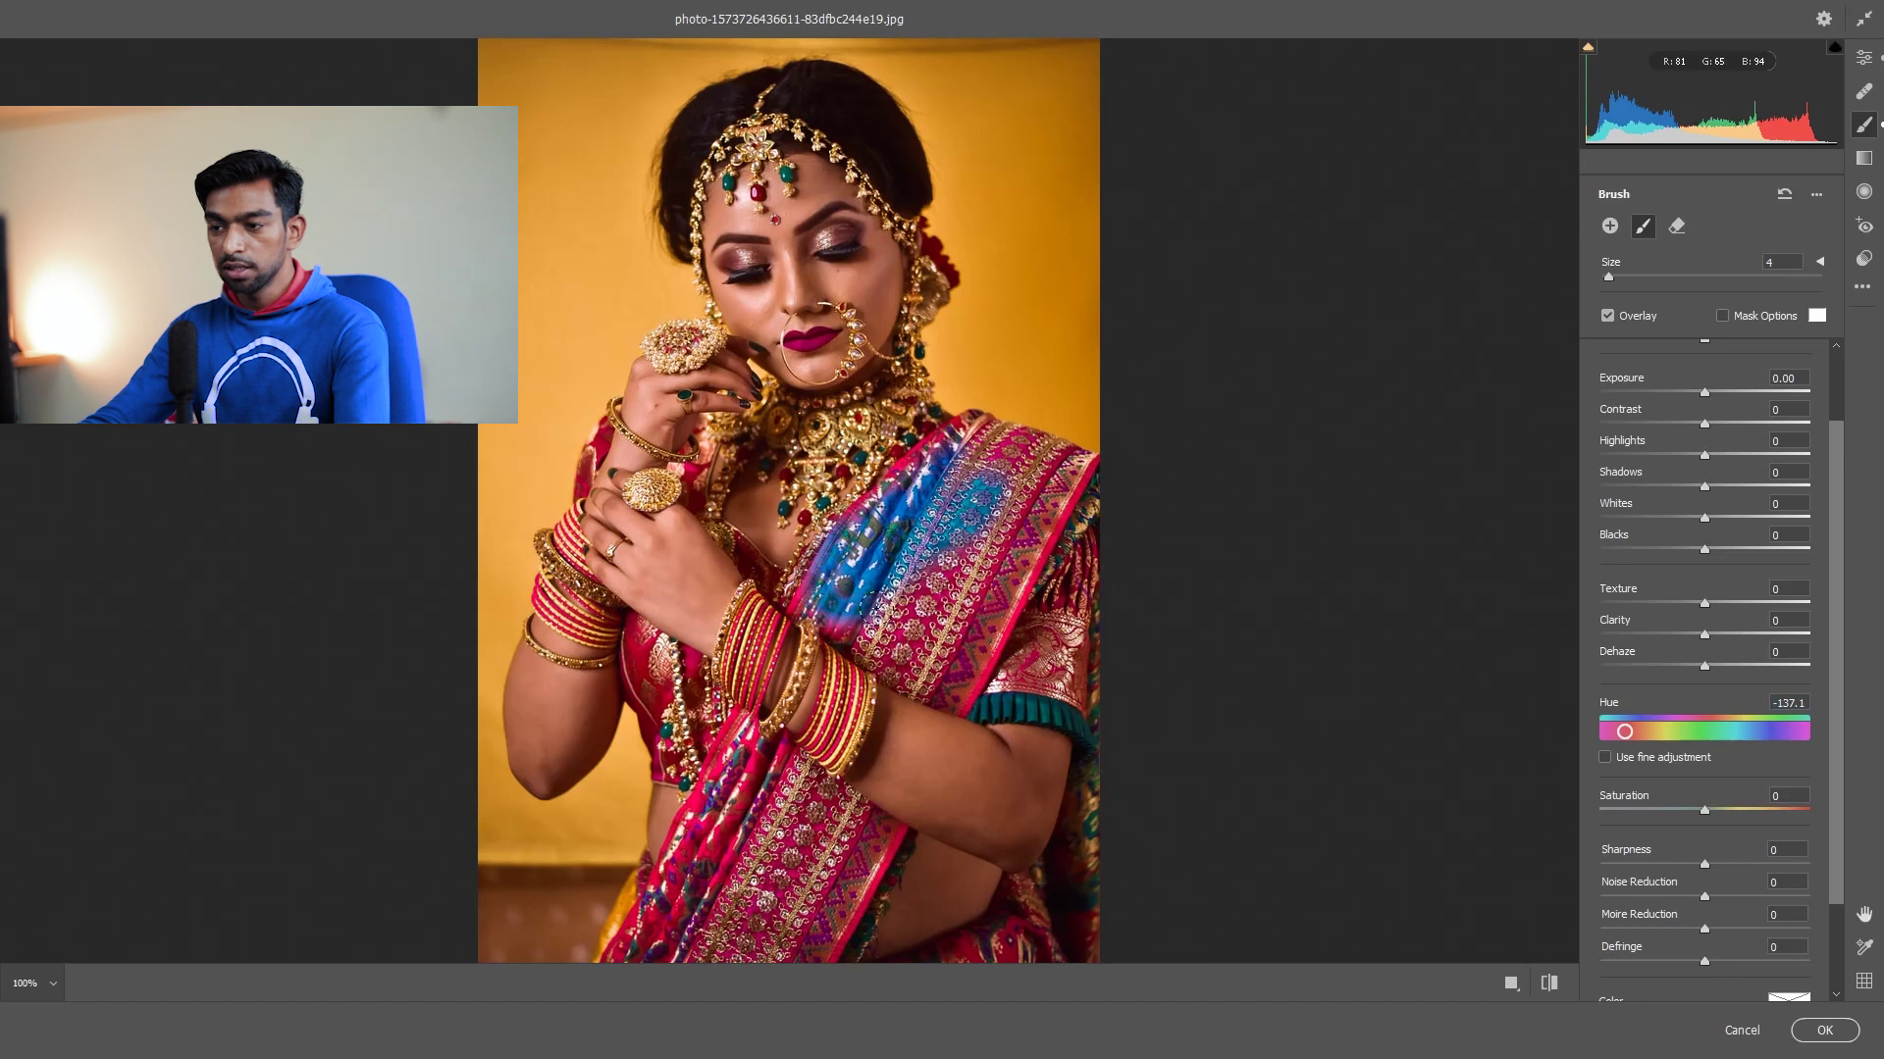
pyautogui.moveTo(922, 481)
pyautogui.mouseDown()
pyautogui.moveTo(1040, 461)
pyautogui.moveTo(991, 588)
pyautogui.moveTo(1006, 490)
pyautogui.moveTo(903, 613)
pyautogui.moveTo(1025, 510)
pyautogui.moveTo(991, 604)
pyautogui.mouseUp()
pyautogui.moveTo(869, 632)
pyautogui.mouseDown()
pyautogui.moveTo(966, 642)
pyautogui.moveTo(991, 608)
pyautogui.moveTo(932, 672)
pyautogui.moveTo(866, 633)
pyautogui.mouseUp()
pyautogui.moveTo(727, 743); pyautogui.dragTo(643, 920)
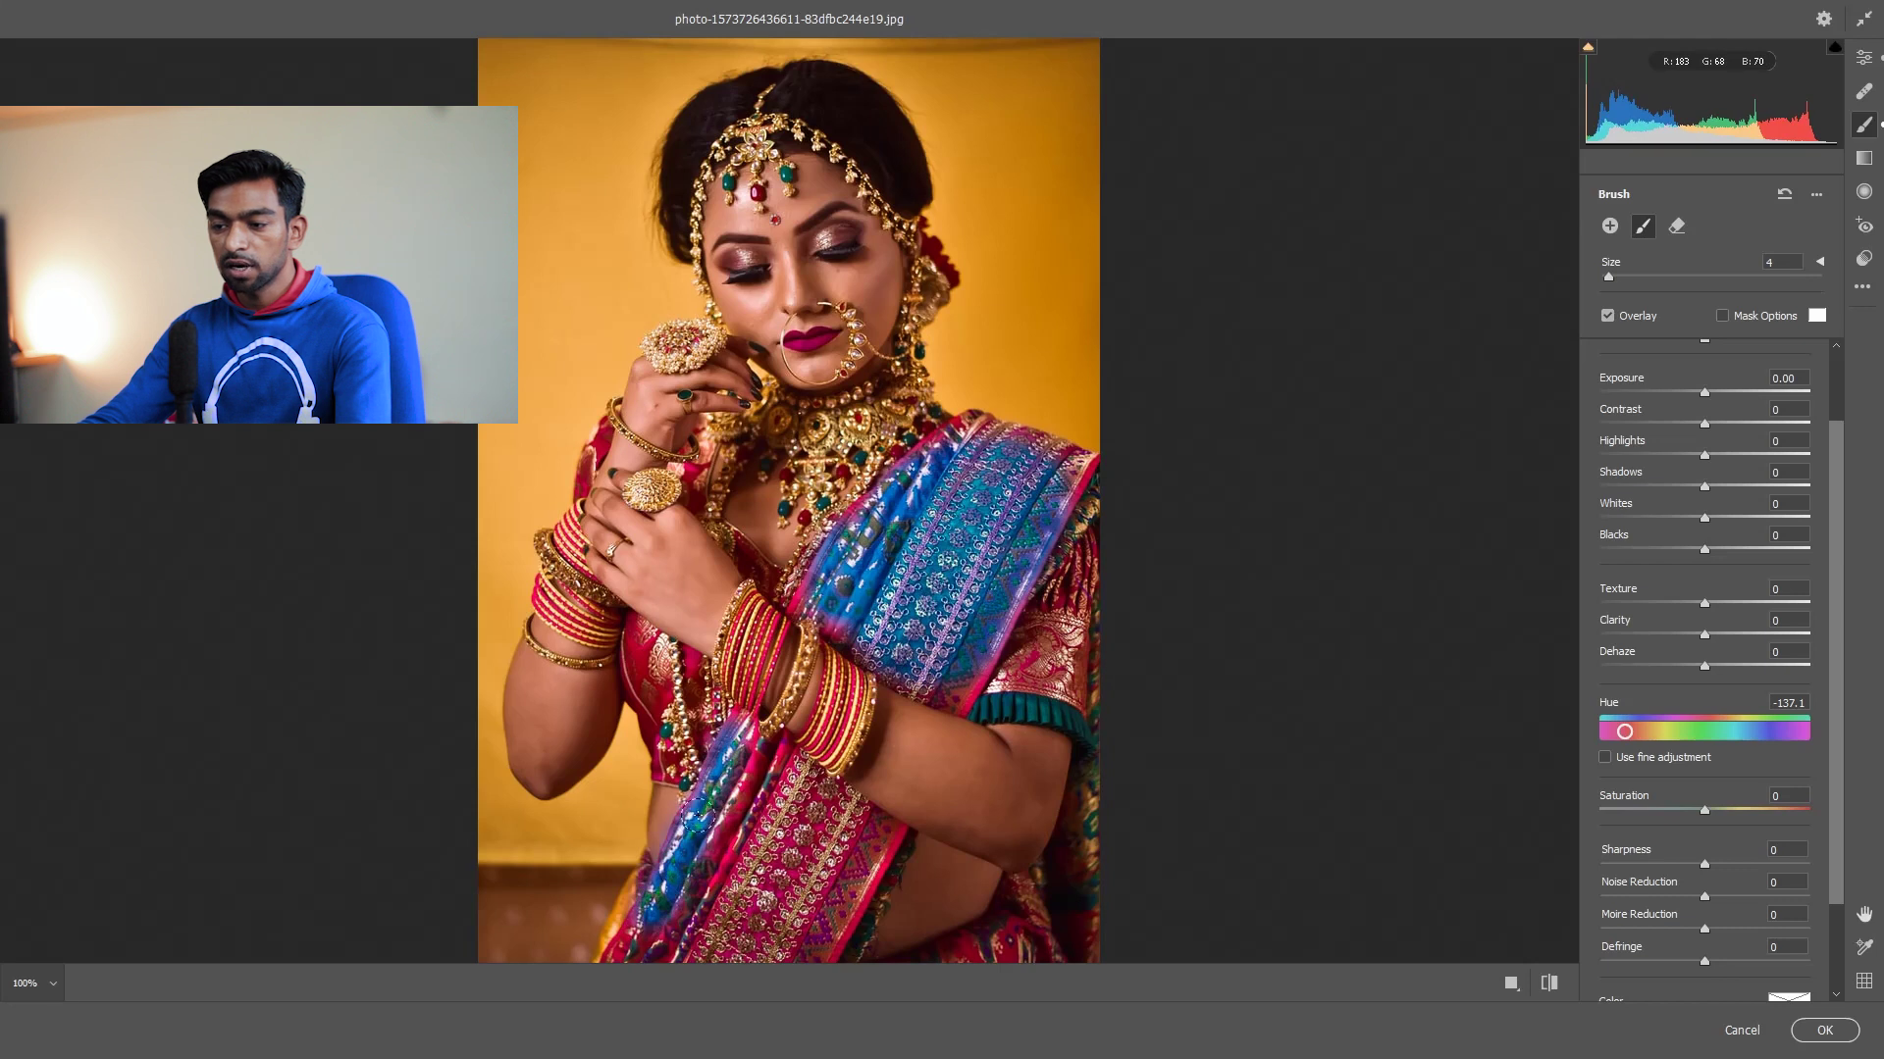
# Step: Finish painting the rest of the saree and set the brush Hue to +16.6
pyautogui.moveTo(742, 886)
pyautogui.mouseDown()
pyautogui.moveTo(736, 814)
pyautogui.moveTo(749, 852)
pyautogui.mouseUp()
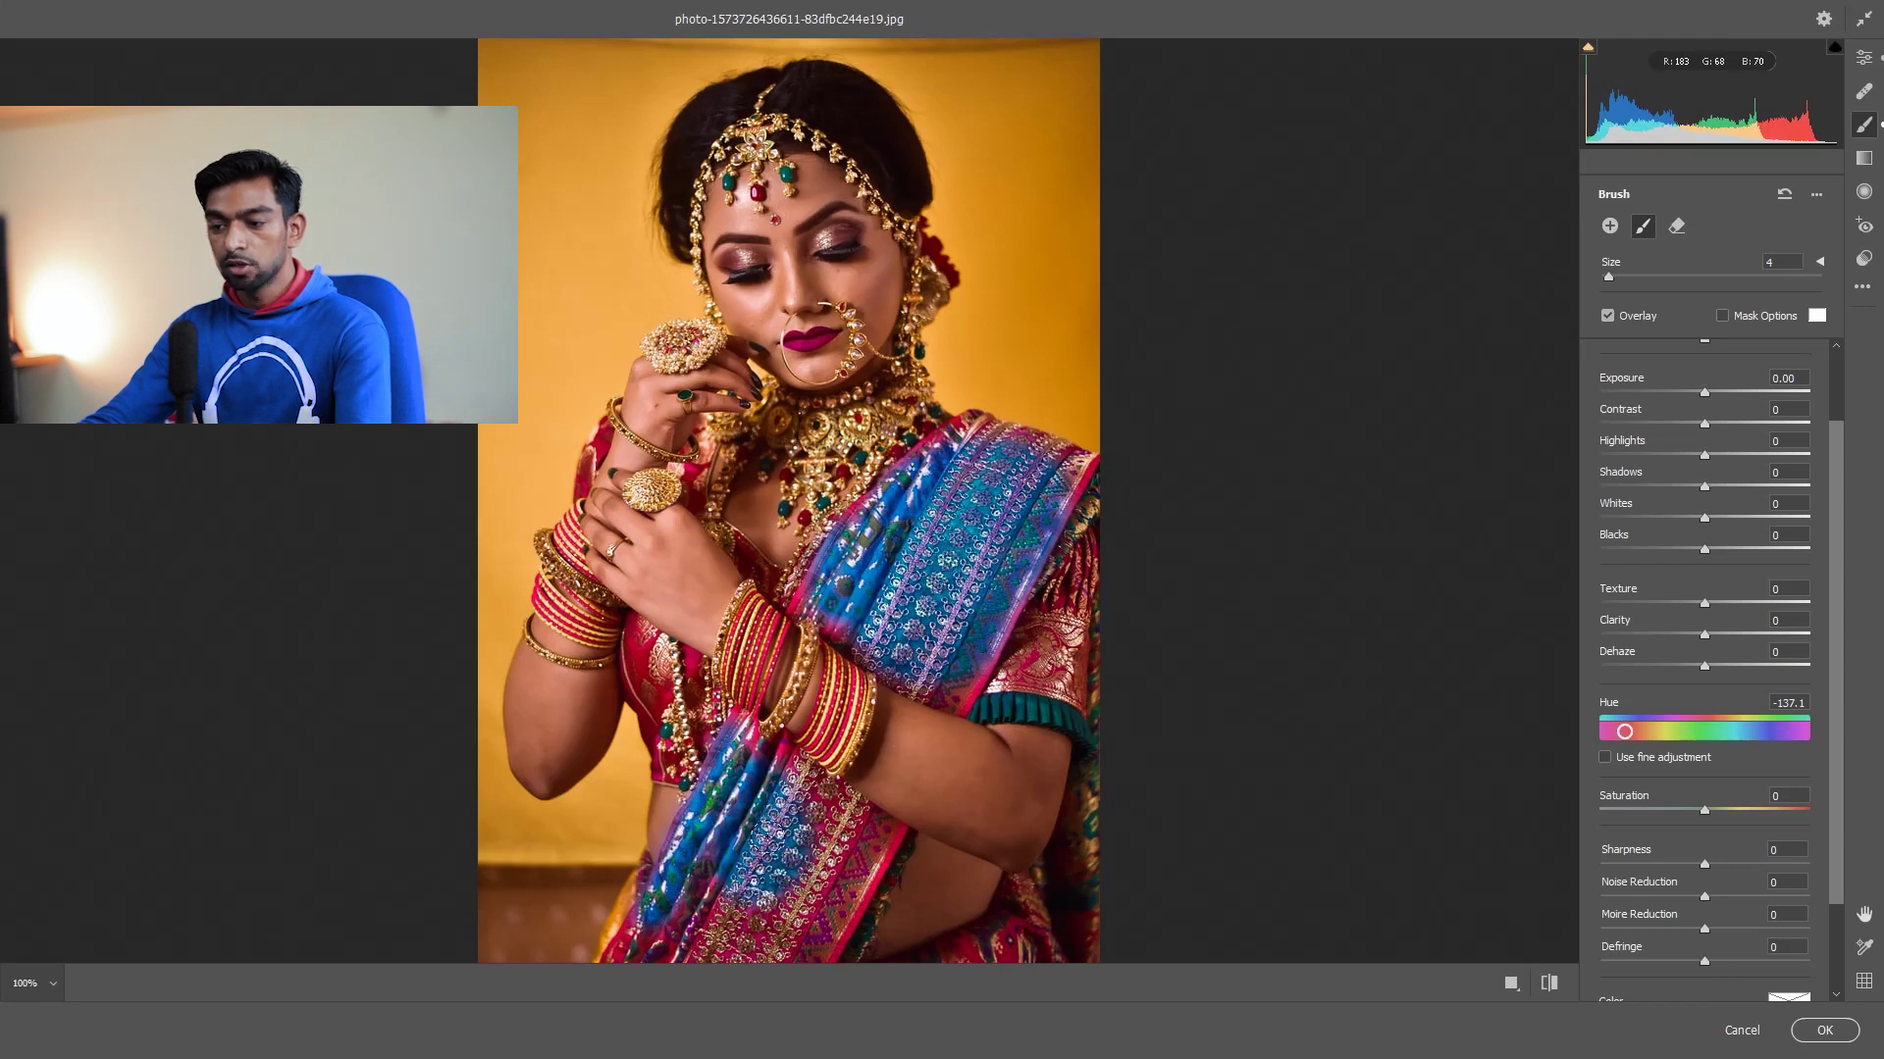
pyautogui.moveTo(655, 912)
pyautogui.mouseDown()
pyautogui.moveTo(624, 961)
pyautogui.moveTo(726, 932)
pyautogui.moveTo(819, 804)
pyautogui.moveTo(839, 848)
pyautogui.moveTo(865, 824)
pyautogui.moveTo(819, 944)
pyautogui.moveTo(772, 971)
pyautogui.mouseUp()
pyautogui.moveTo(775, 791); pyautogui.dragTo(772, 770)
pyautogui.moveTo(951, 625); pyautogui.dragTo(874, 657)
pyautogui.moveTo(900, 486)
pyautogui.mouseDown()
pyautogui.moveTo(956, 432)
pyautogui.moveTo(1074, 520)
pyautogui.mouseUp()
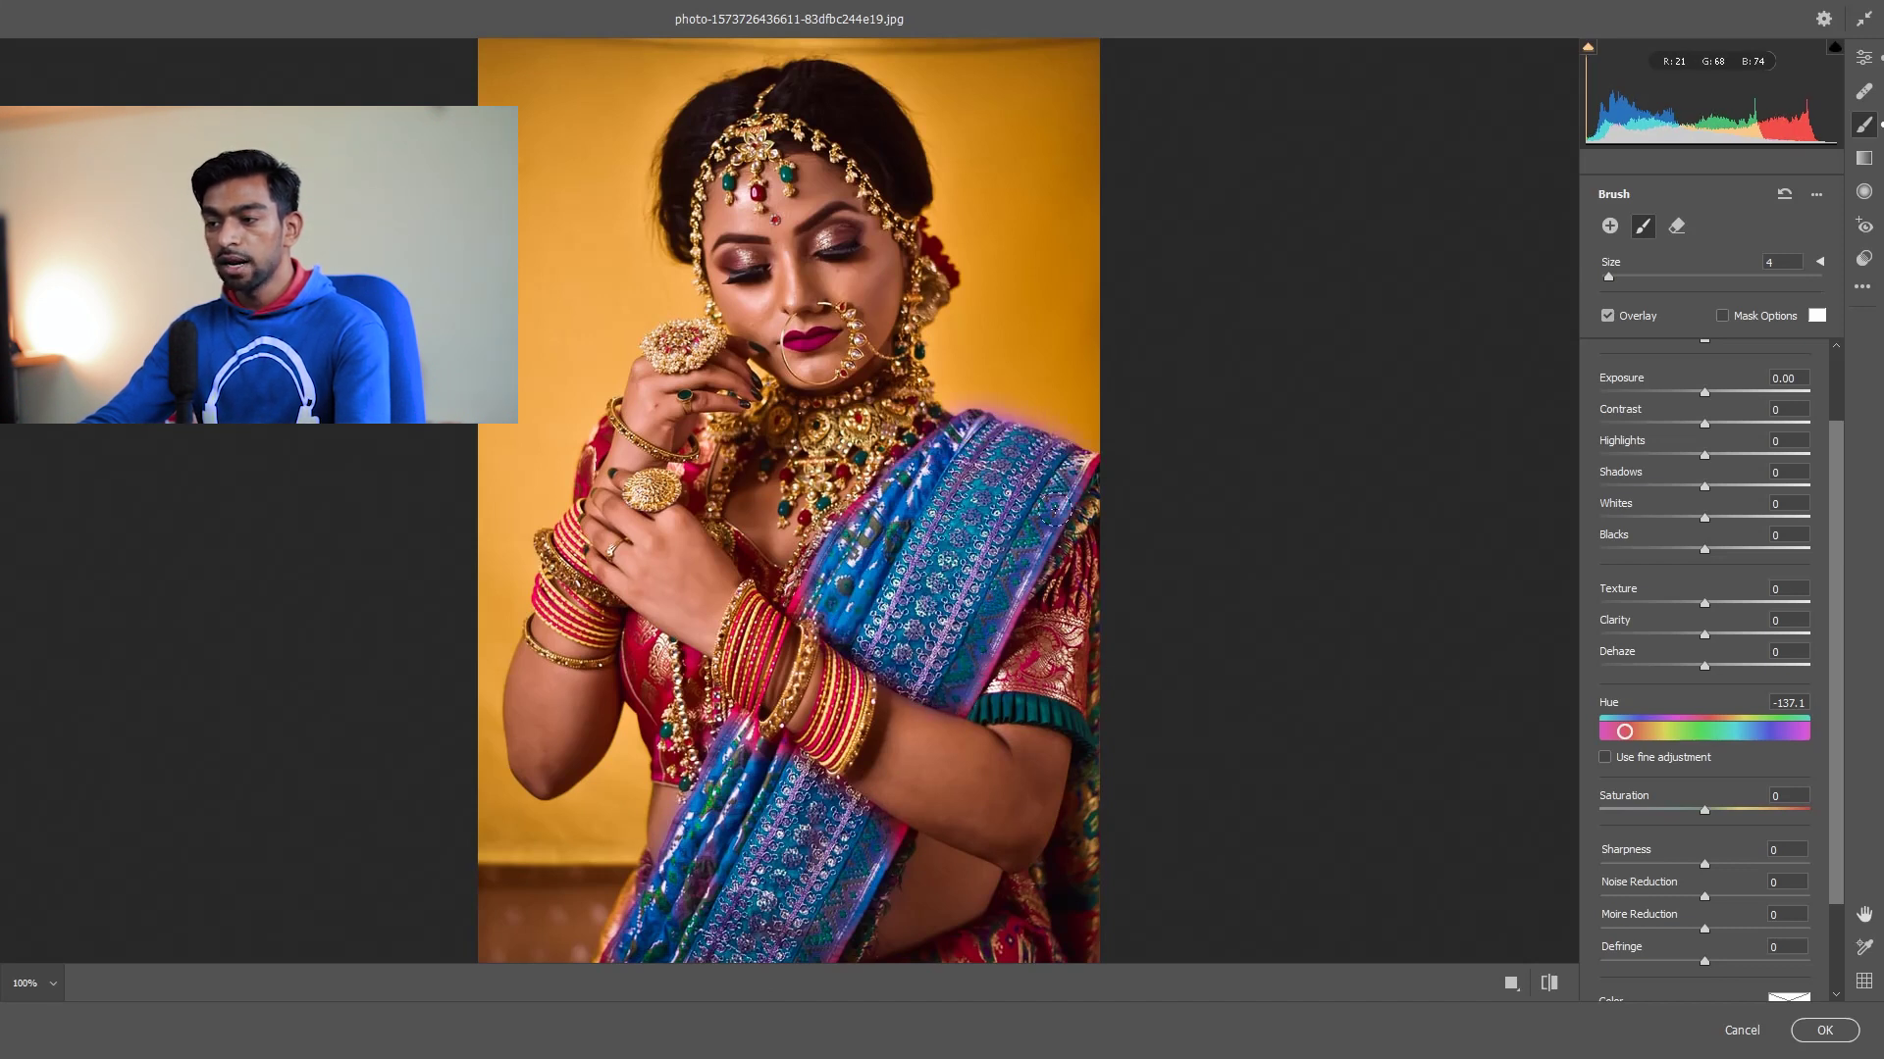
pyautogui.moveTo(1625, 732)
pyautogui.mouseDown()
pyautogui.moveTo(1766, 732)
pyautogui.moveTo(1713, 744)
pyautogui.mouseUp()
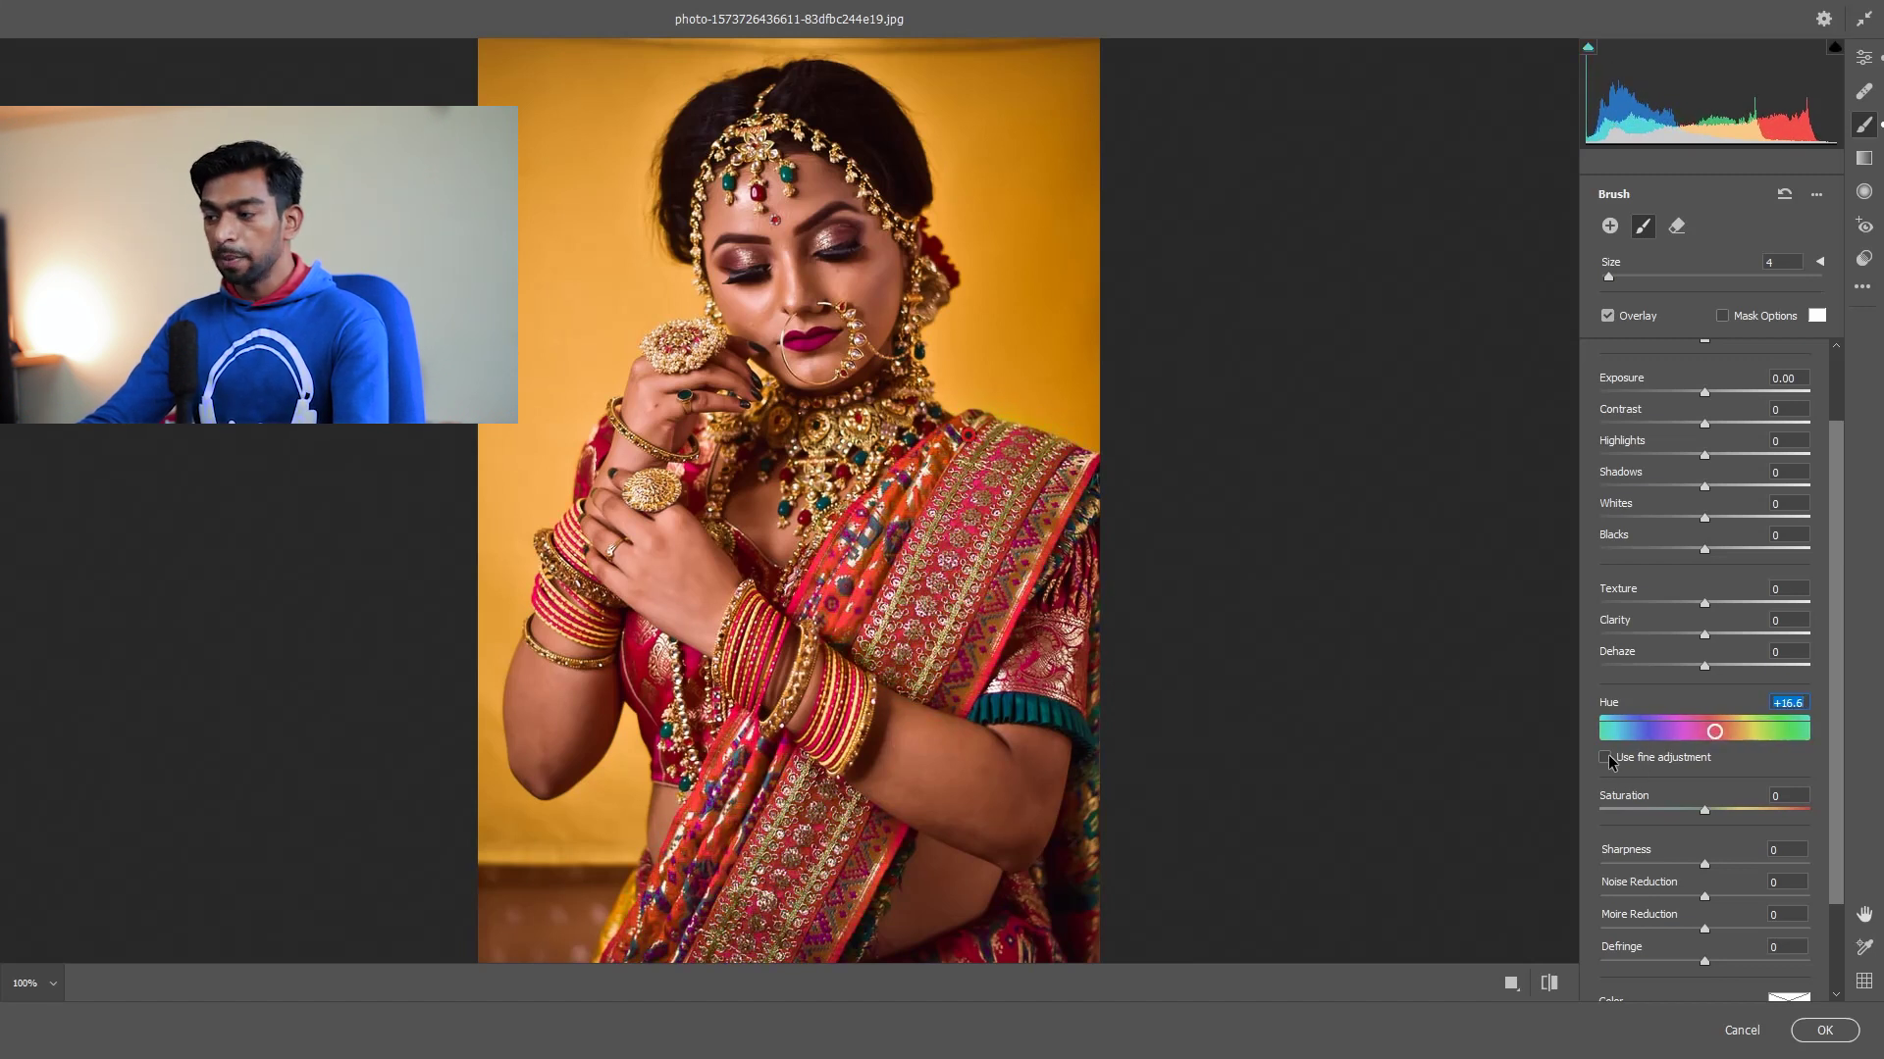
# Step: Adjust the saree brush Hue, using fine adjustment, and settle at -105 for purple
pyautogui.click(1607, 757)
pyautogui.moveTo(1678, 730); pyautogui.dragTo(1589, 729)
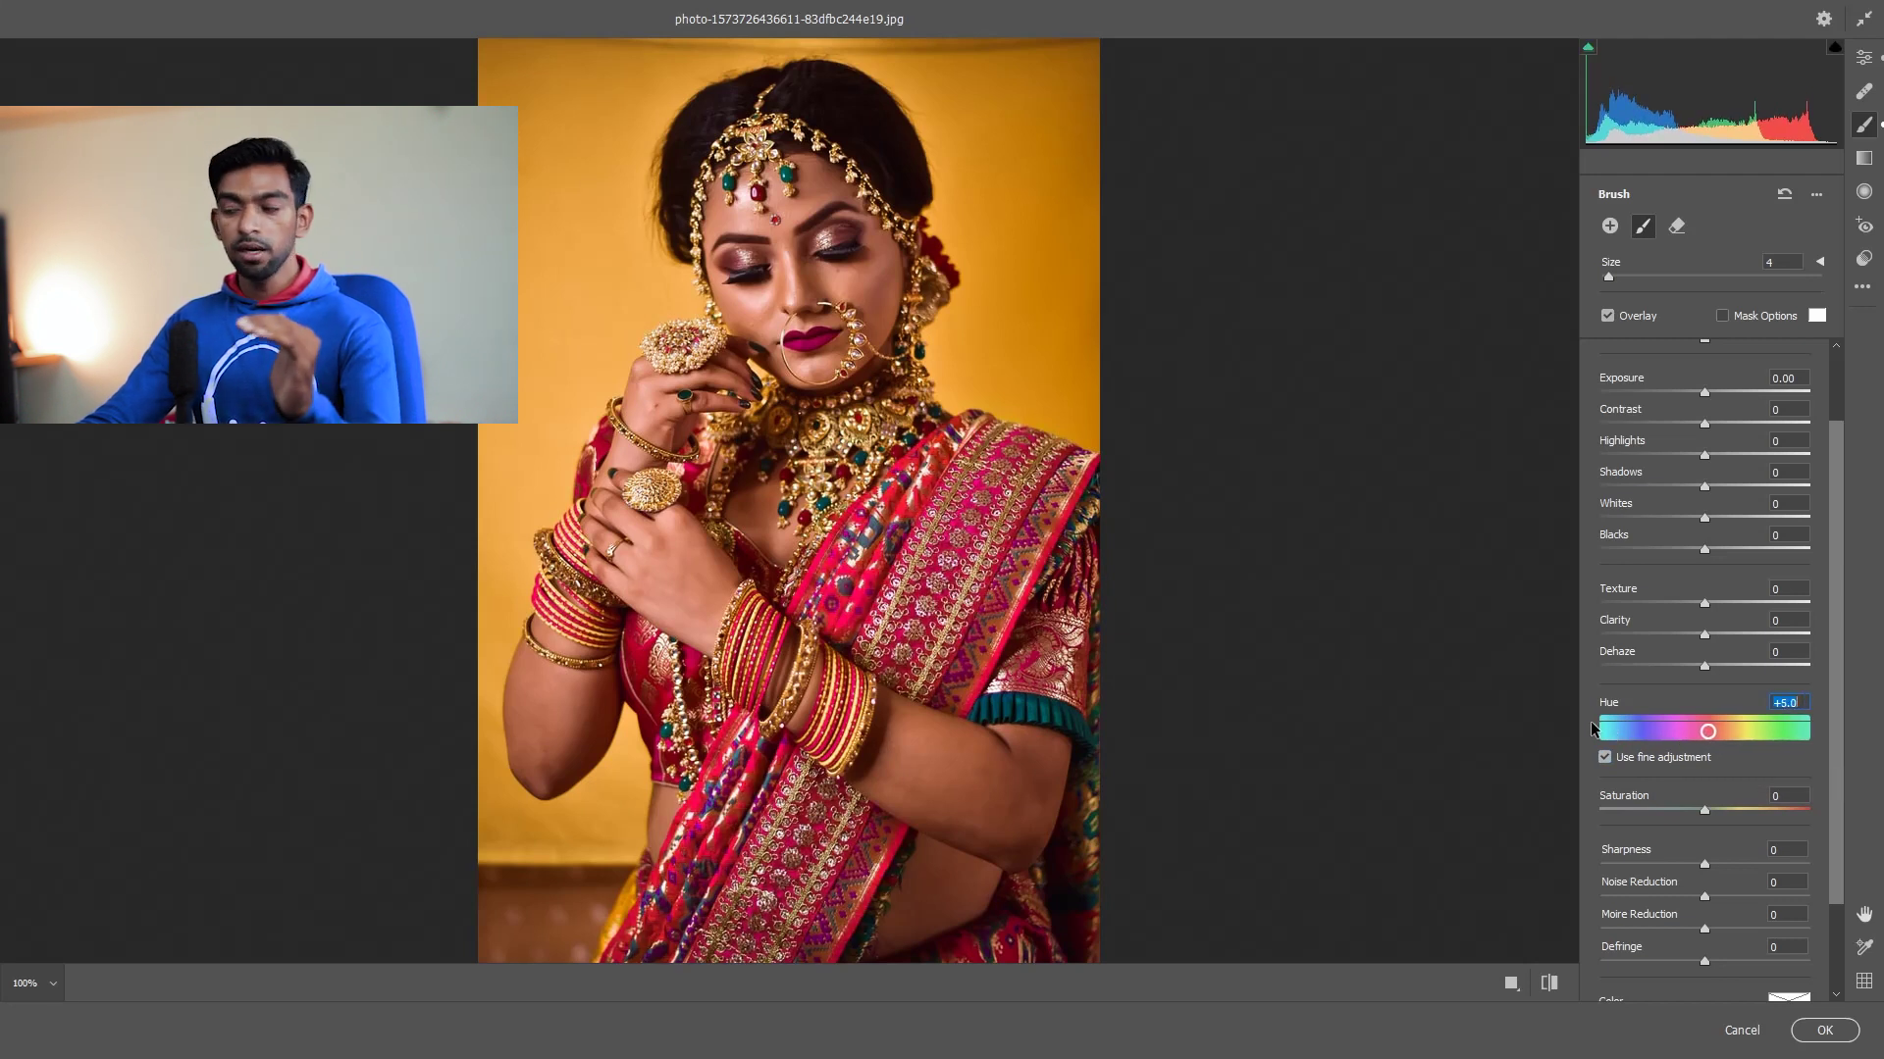
pyautogui.moveTo(1588, 727)
pyautogui.mouseDown()
pyautogui.moveTo(1652, 747)
pyautogui.moveTo(1624, 729)
pyautogui.moveTo(1585, 744)
pyautogui.mouseUp()
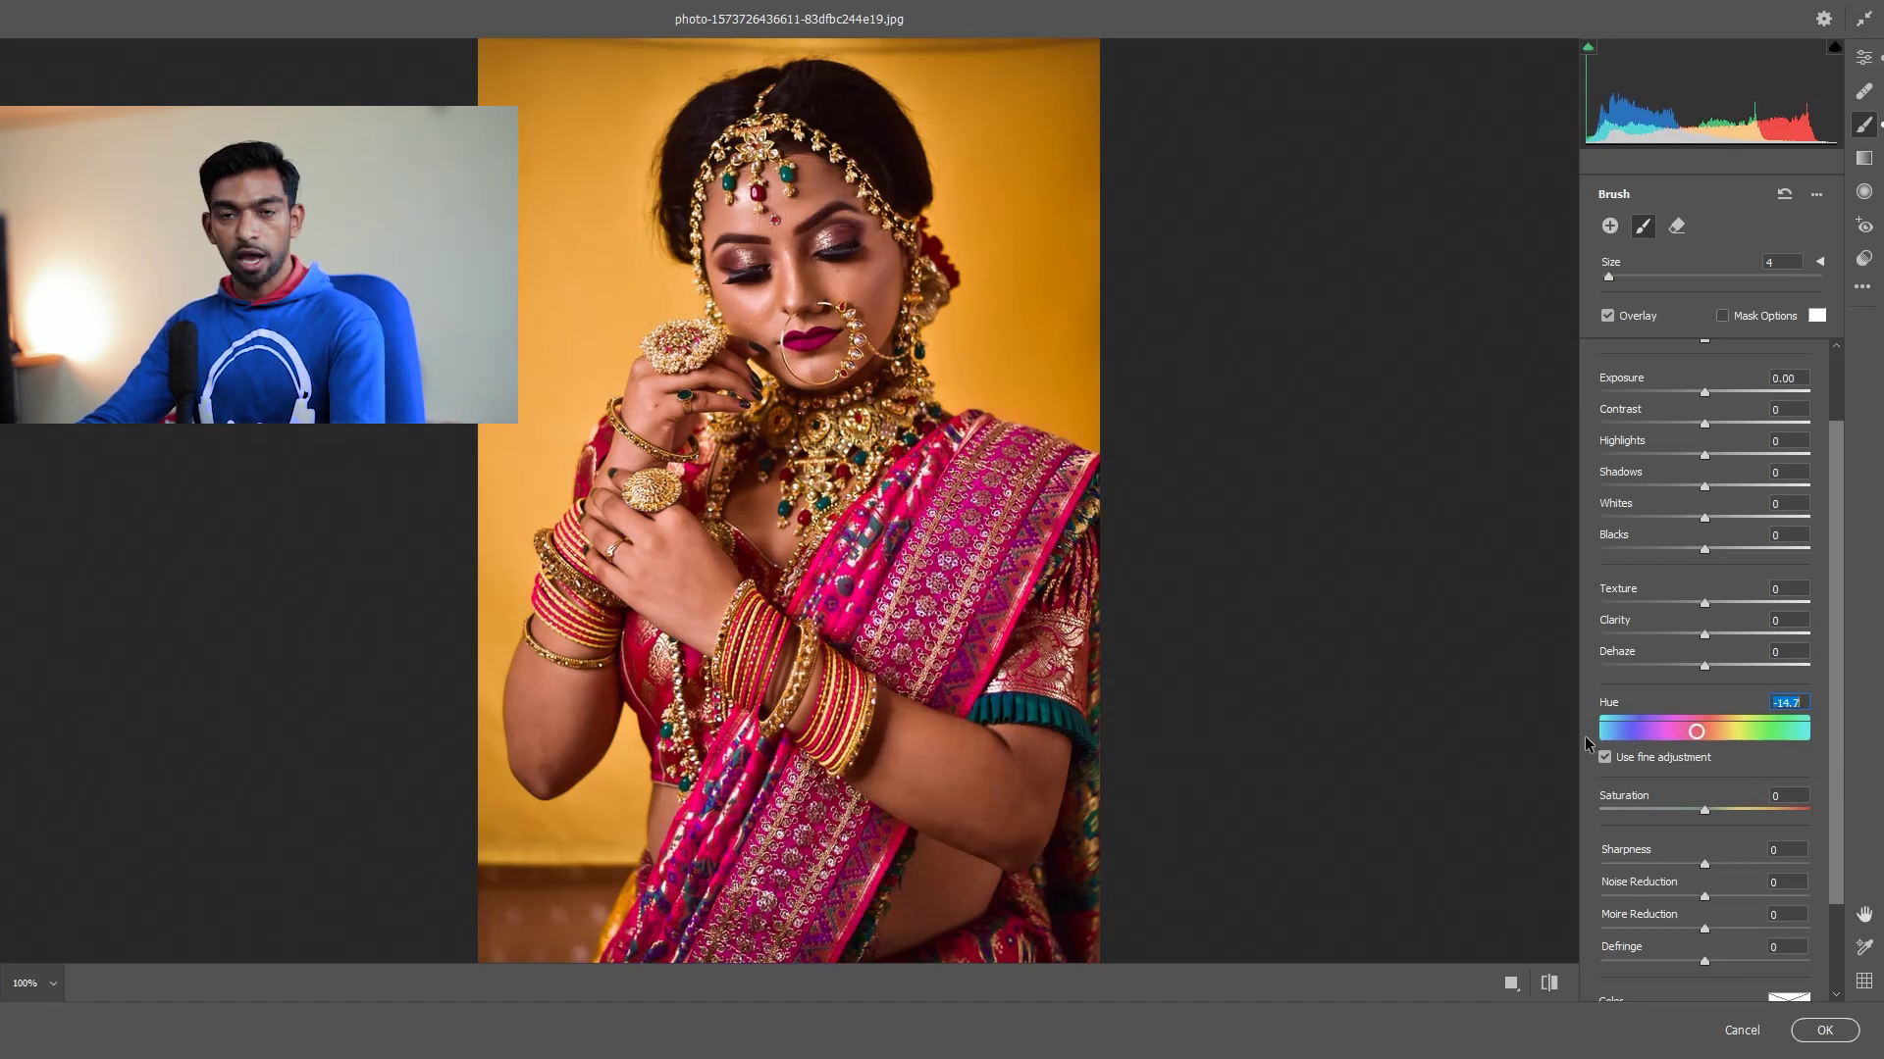
pyautogui.click(1605, 759)
pyautogui.moveTo(1696, 732)
pyautogui.mouseDown()
pyautogui.moveTo(1644, 734)
pyautogui.moveTo(1770, 738)
pyautogui.moveTo(1711, 734)
pyautogui.mouseUp()
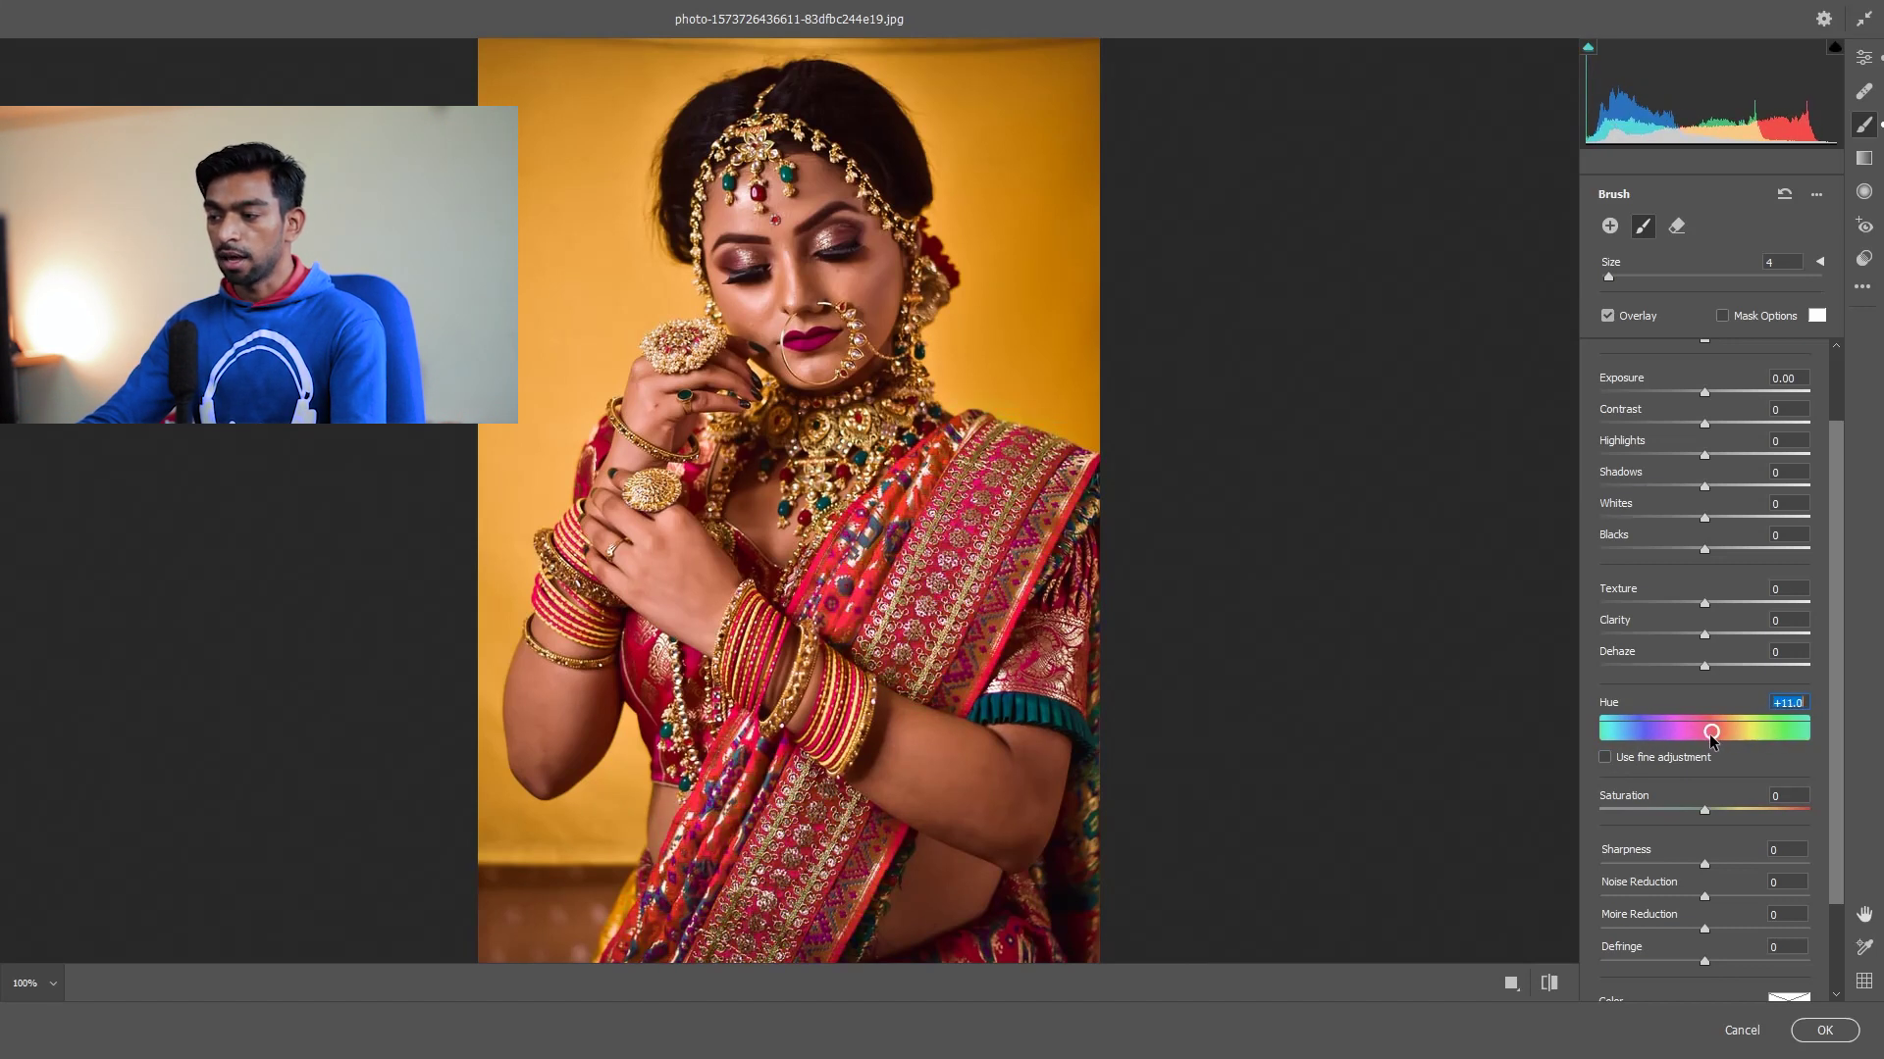
pyautogui.click(1606, 758)
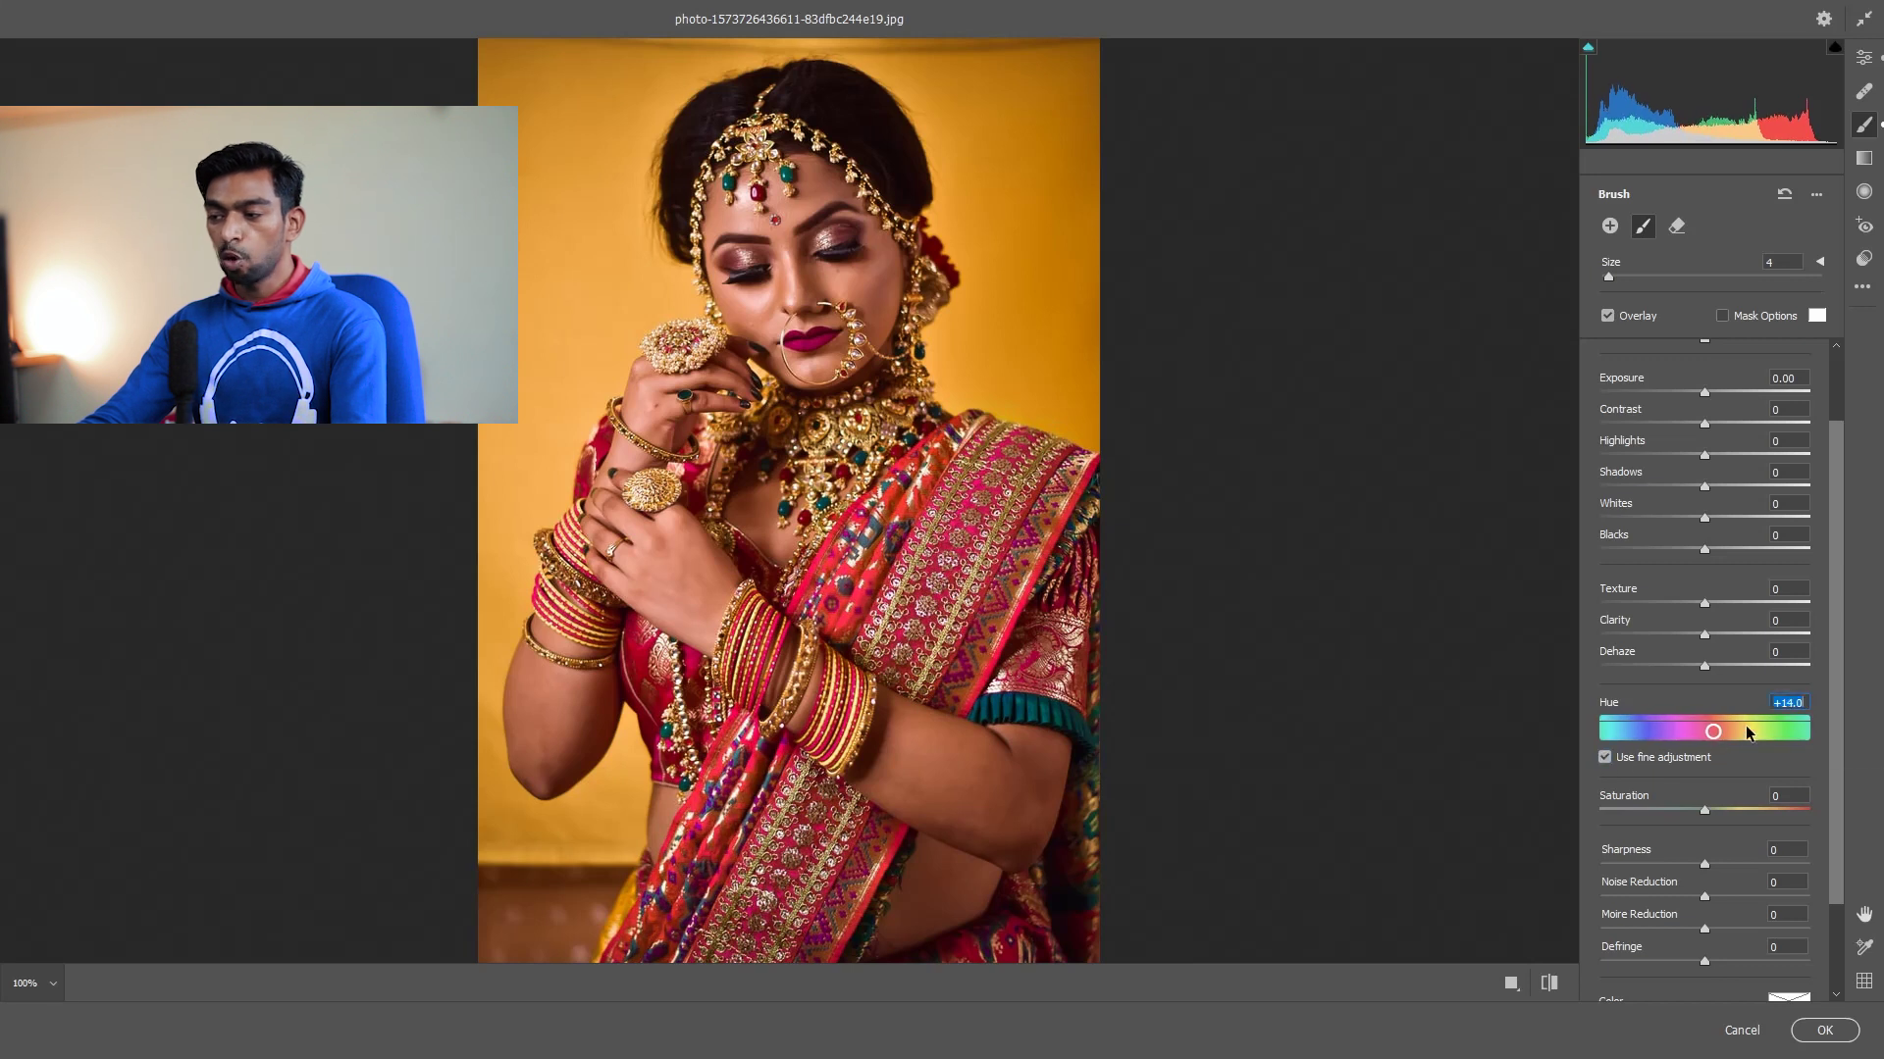
pyautogui.moveTo(1631, 736); pyautogui.dragTo(1629, 747)
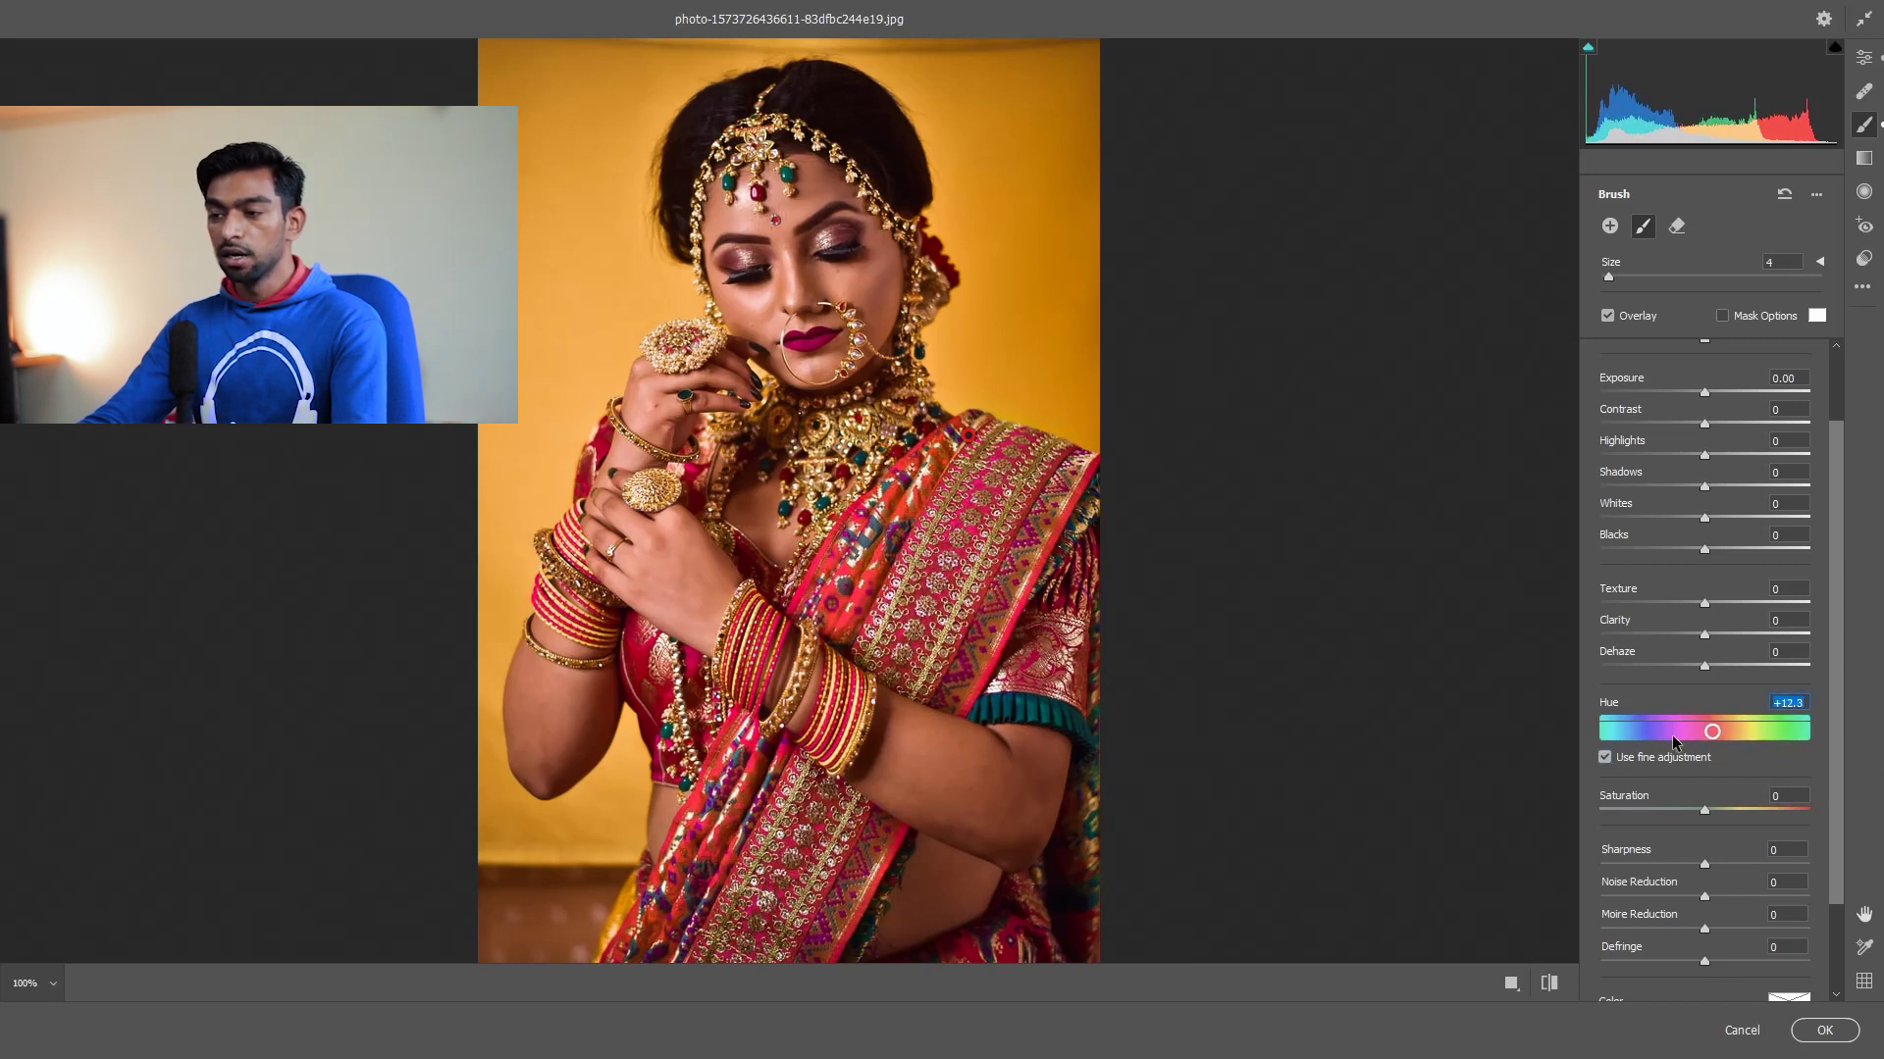
pyautogui.click(1620, 752)
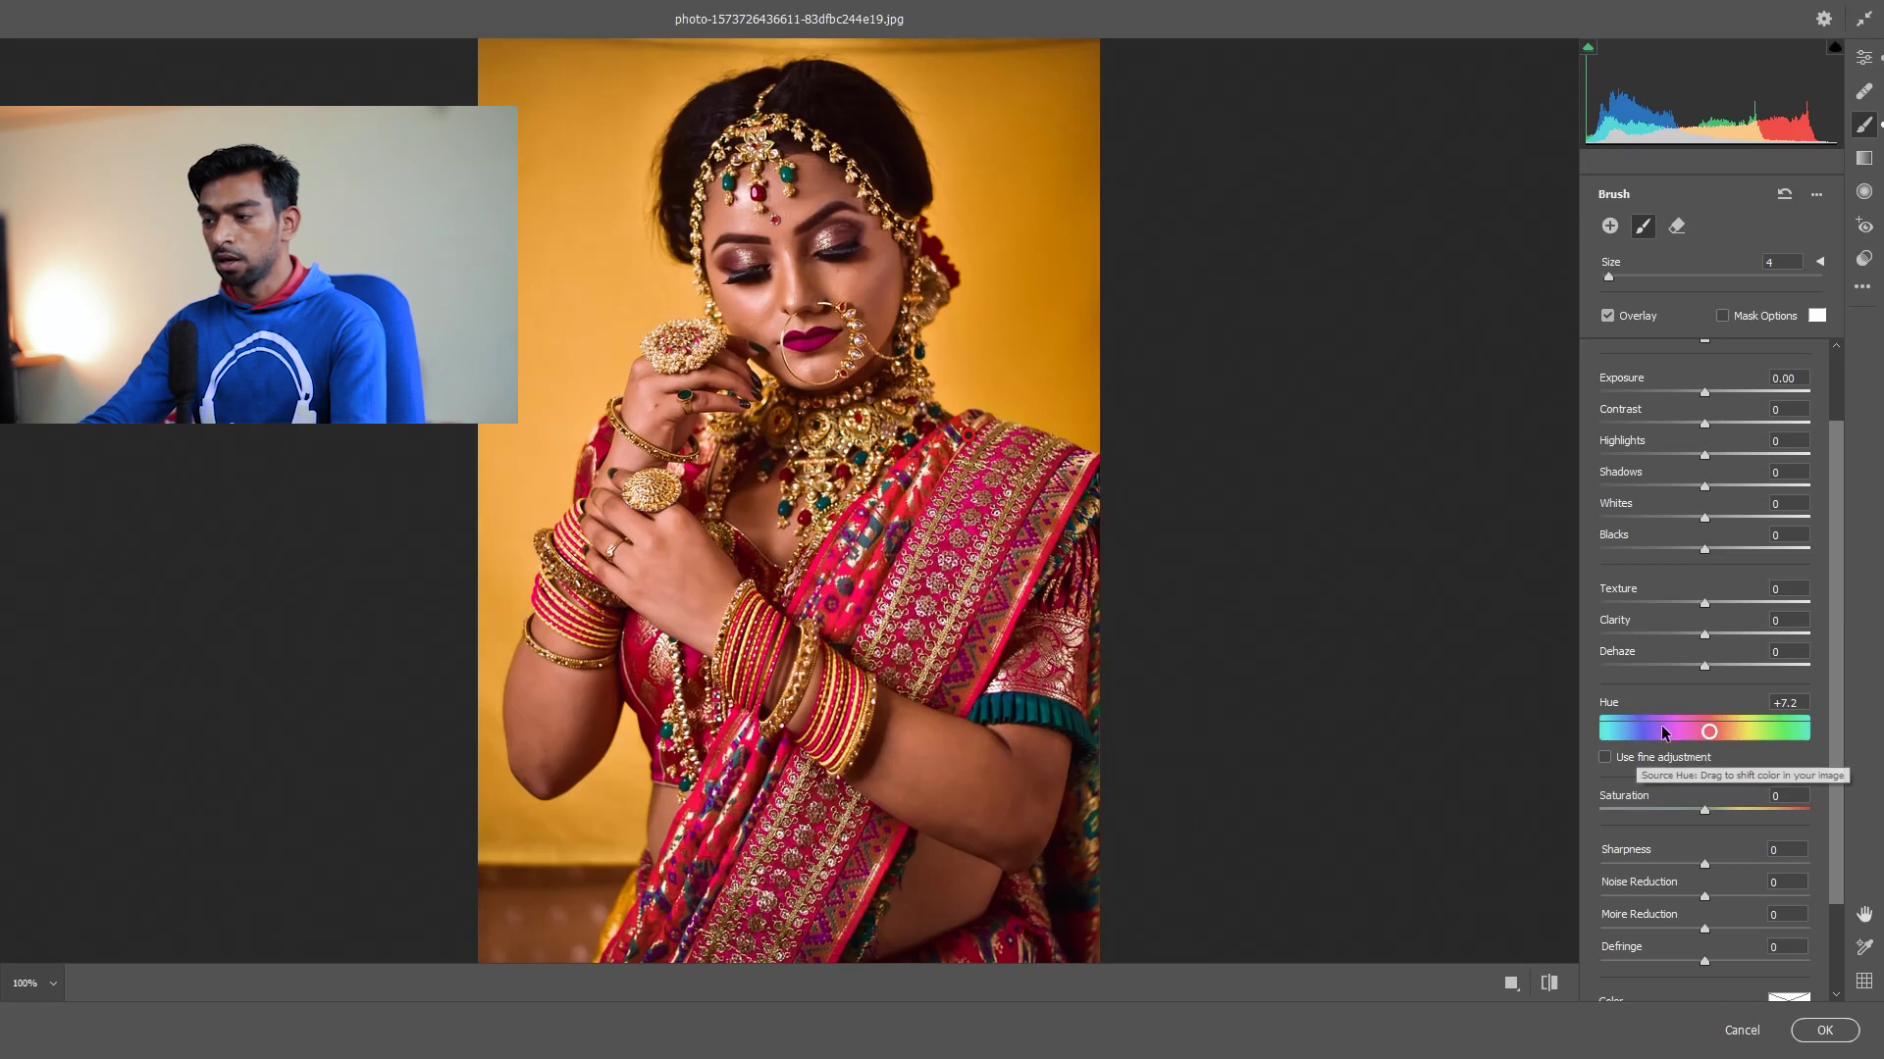
pyautogui.moveTo(1693, 740); pyautogui.dragTo(1622, 740)
pyautogui.moveTo(982, 639); pyautogui.dragTo(964, 671)
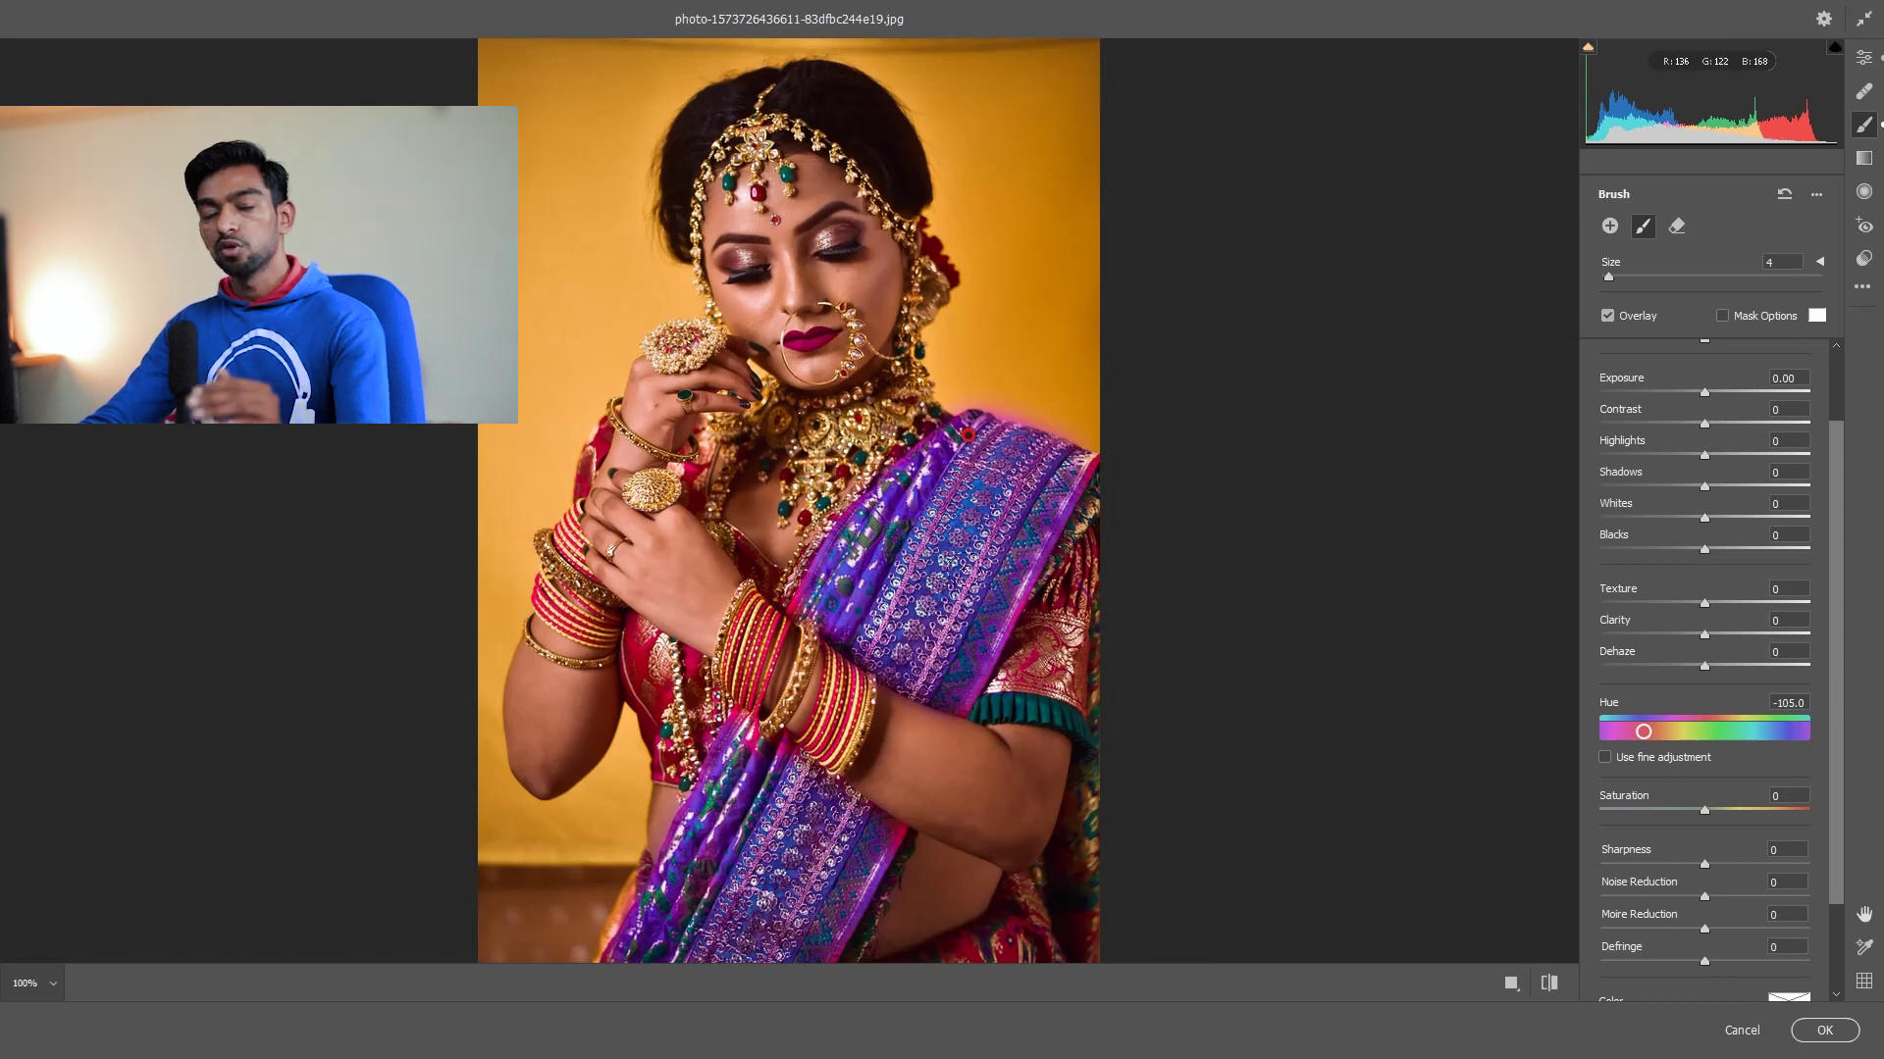
# Step: Start a new brush, undo the purple saree, zoom to the lips and reduce brush size to 2
pyautogui.hotkey('ctrl', '=')
pyautogui.hotkey('ctrl', '=')
pyautogui.moveTo(903, 274); pyautogui.dragTo(822, 627)
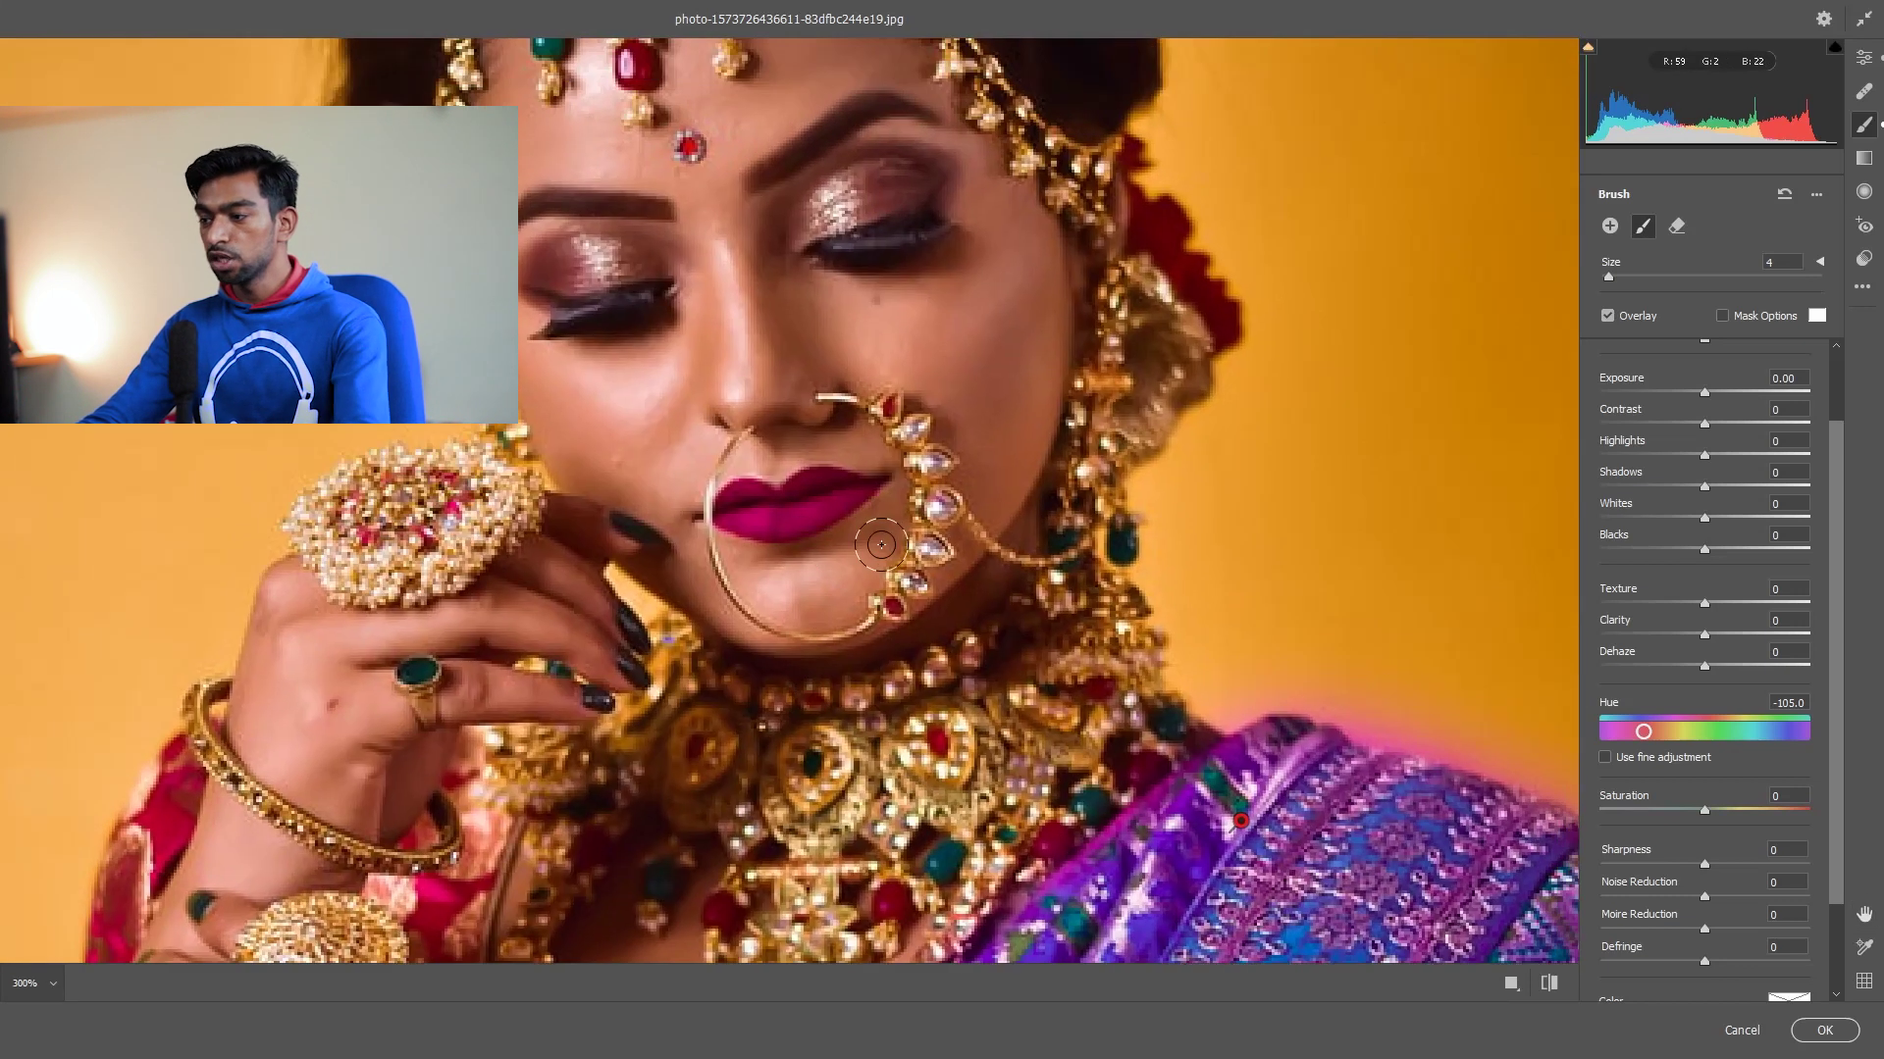
pyautogui.click(1610, 226)
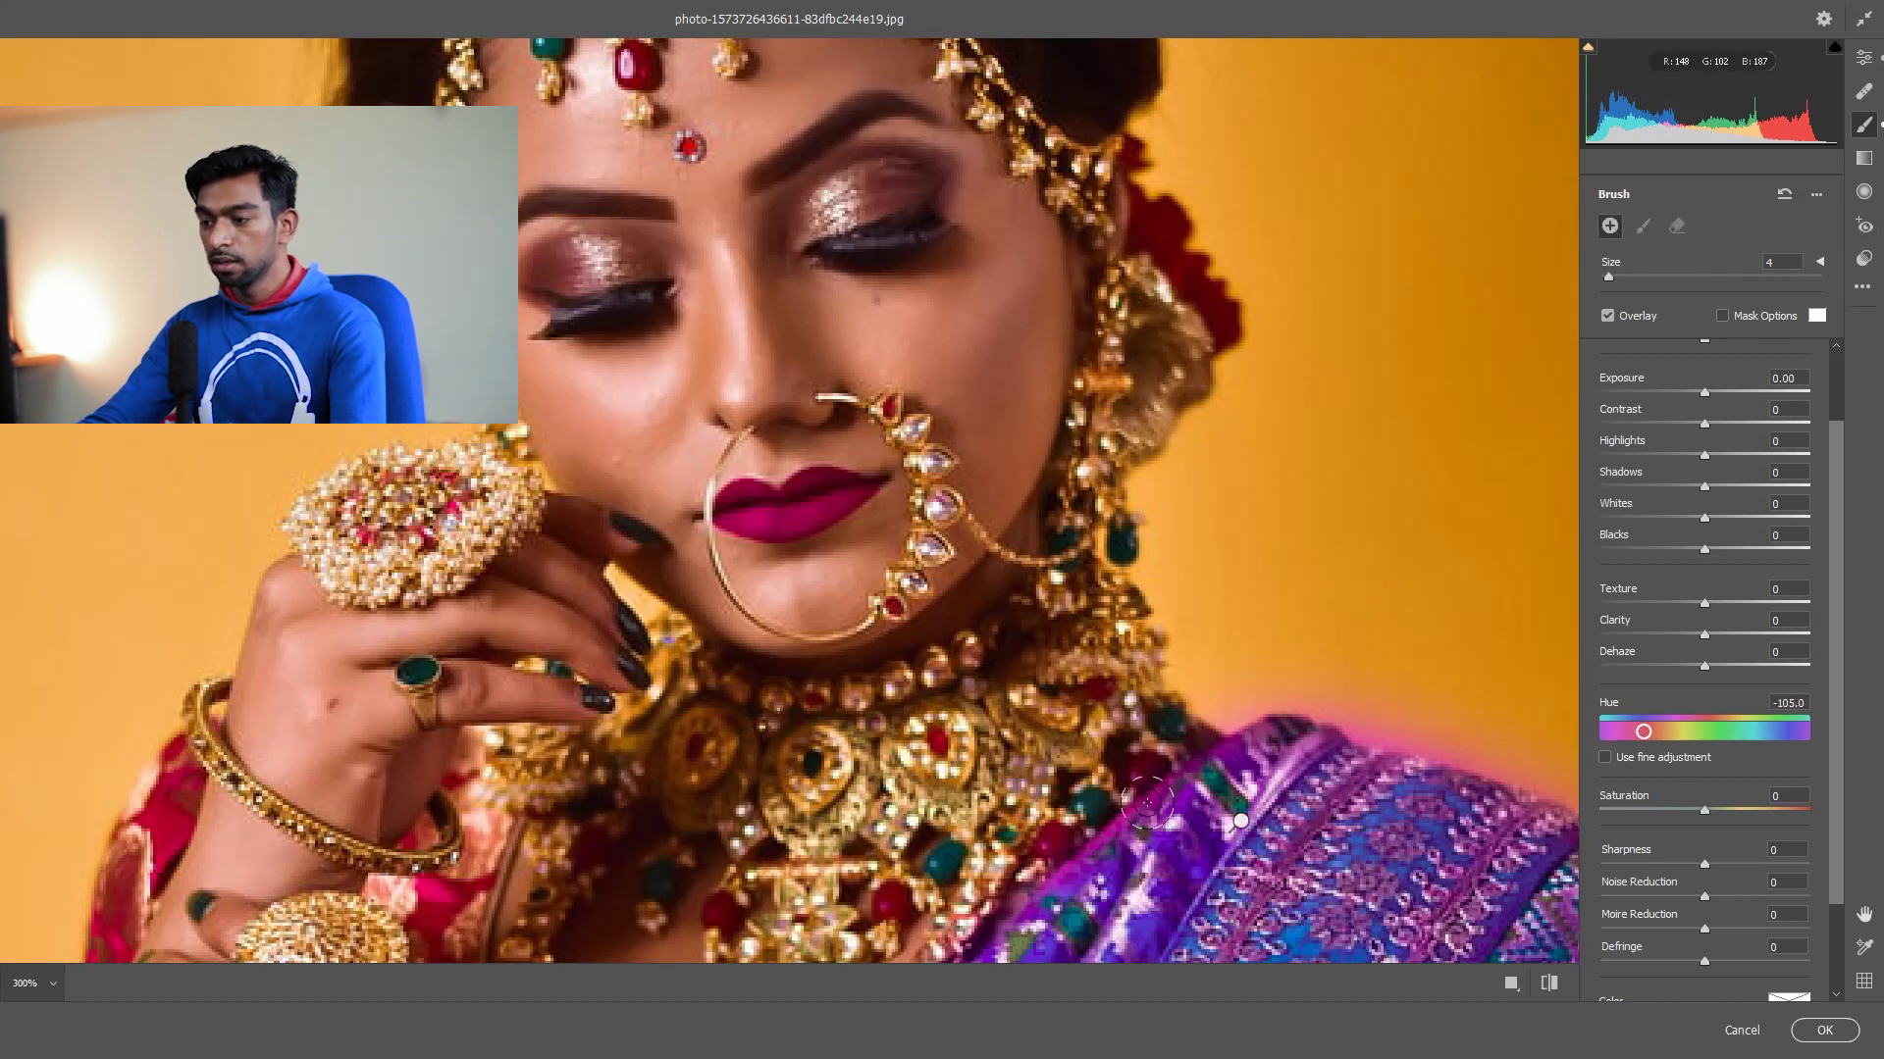
pyautogui.hotkey('ctrl', 'z')
pyautogui.hotkey('ctrl', '-')
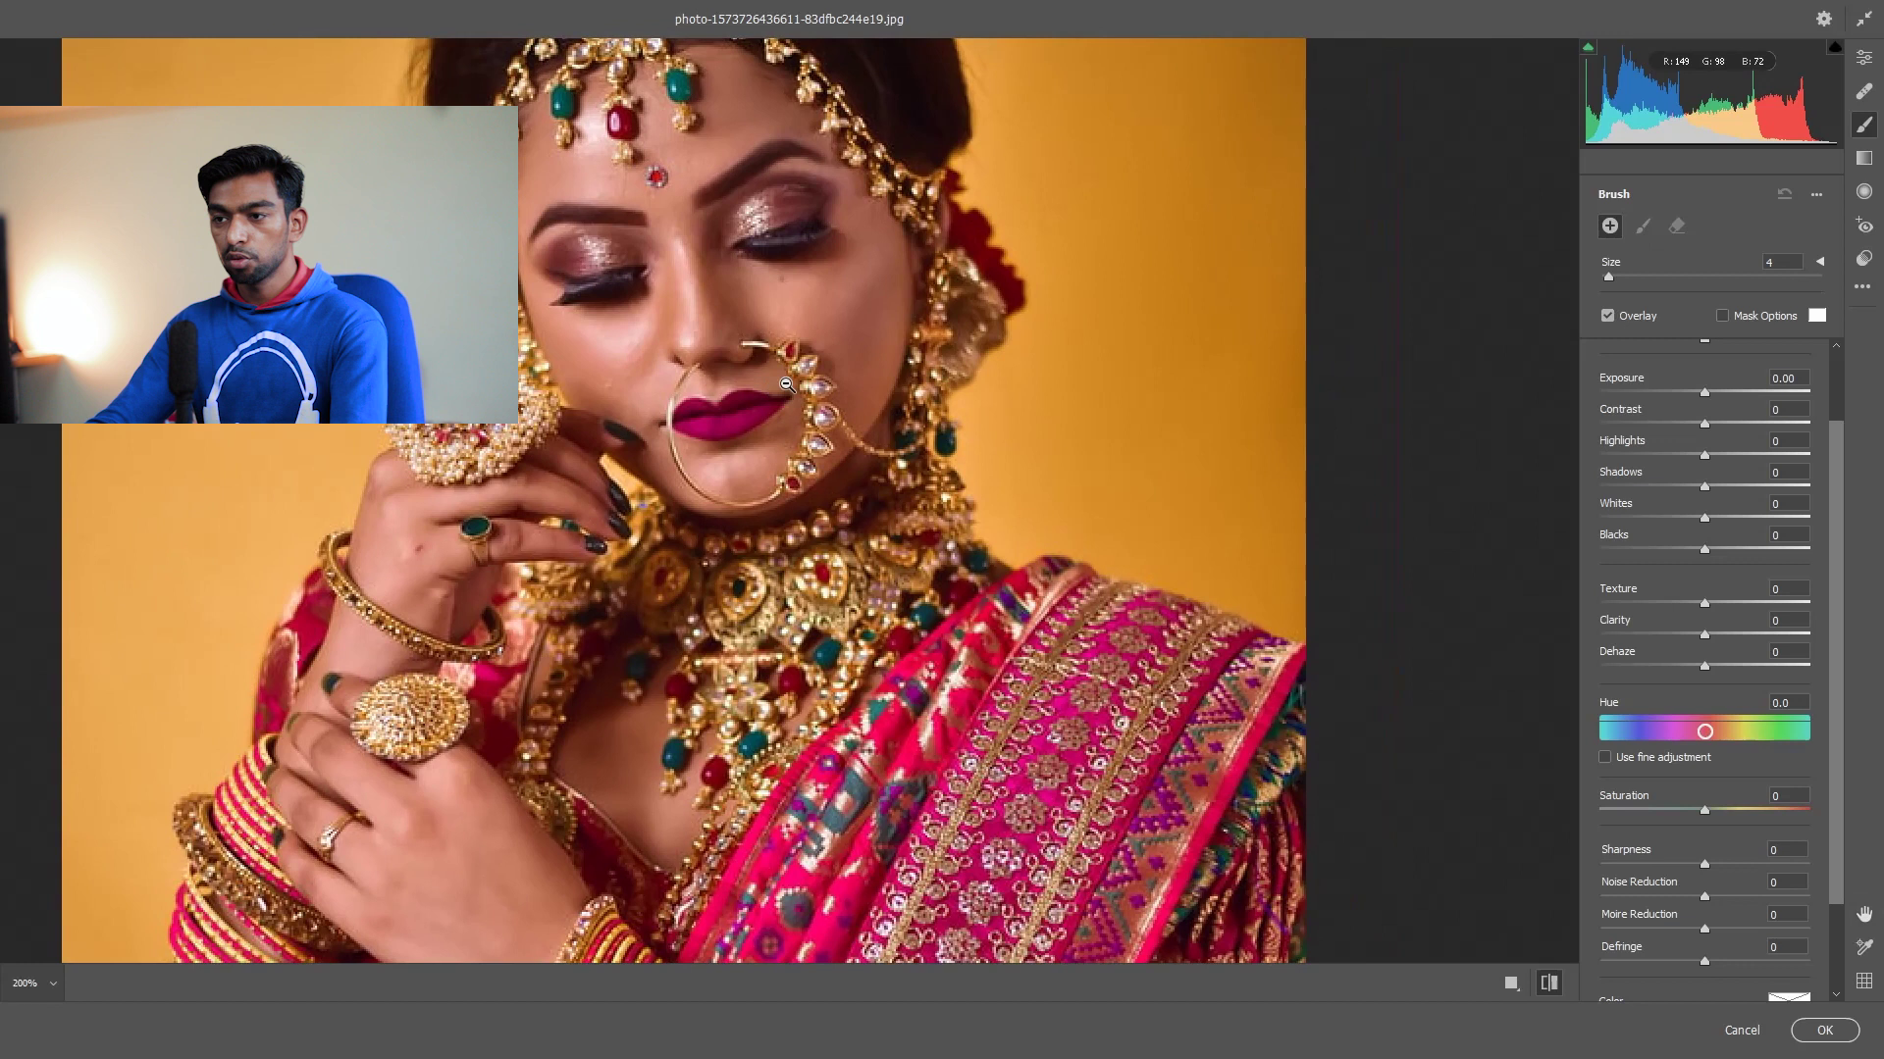
pyautogui.hotkey('ctrl', '+')
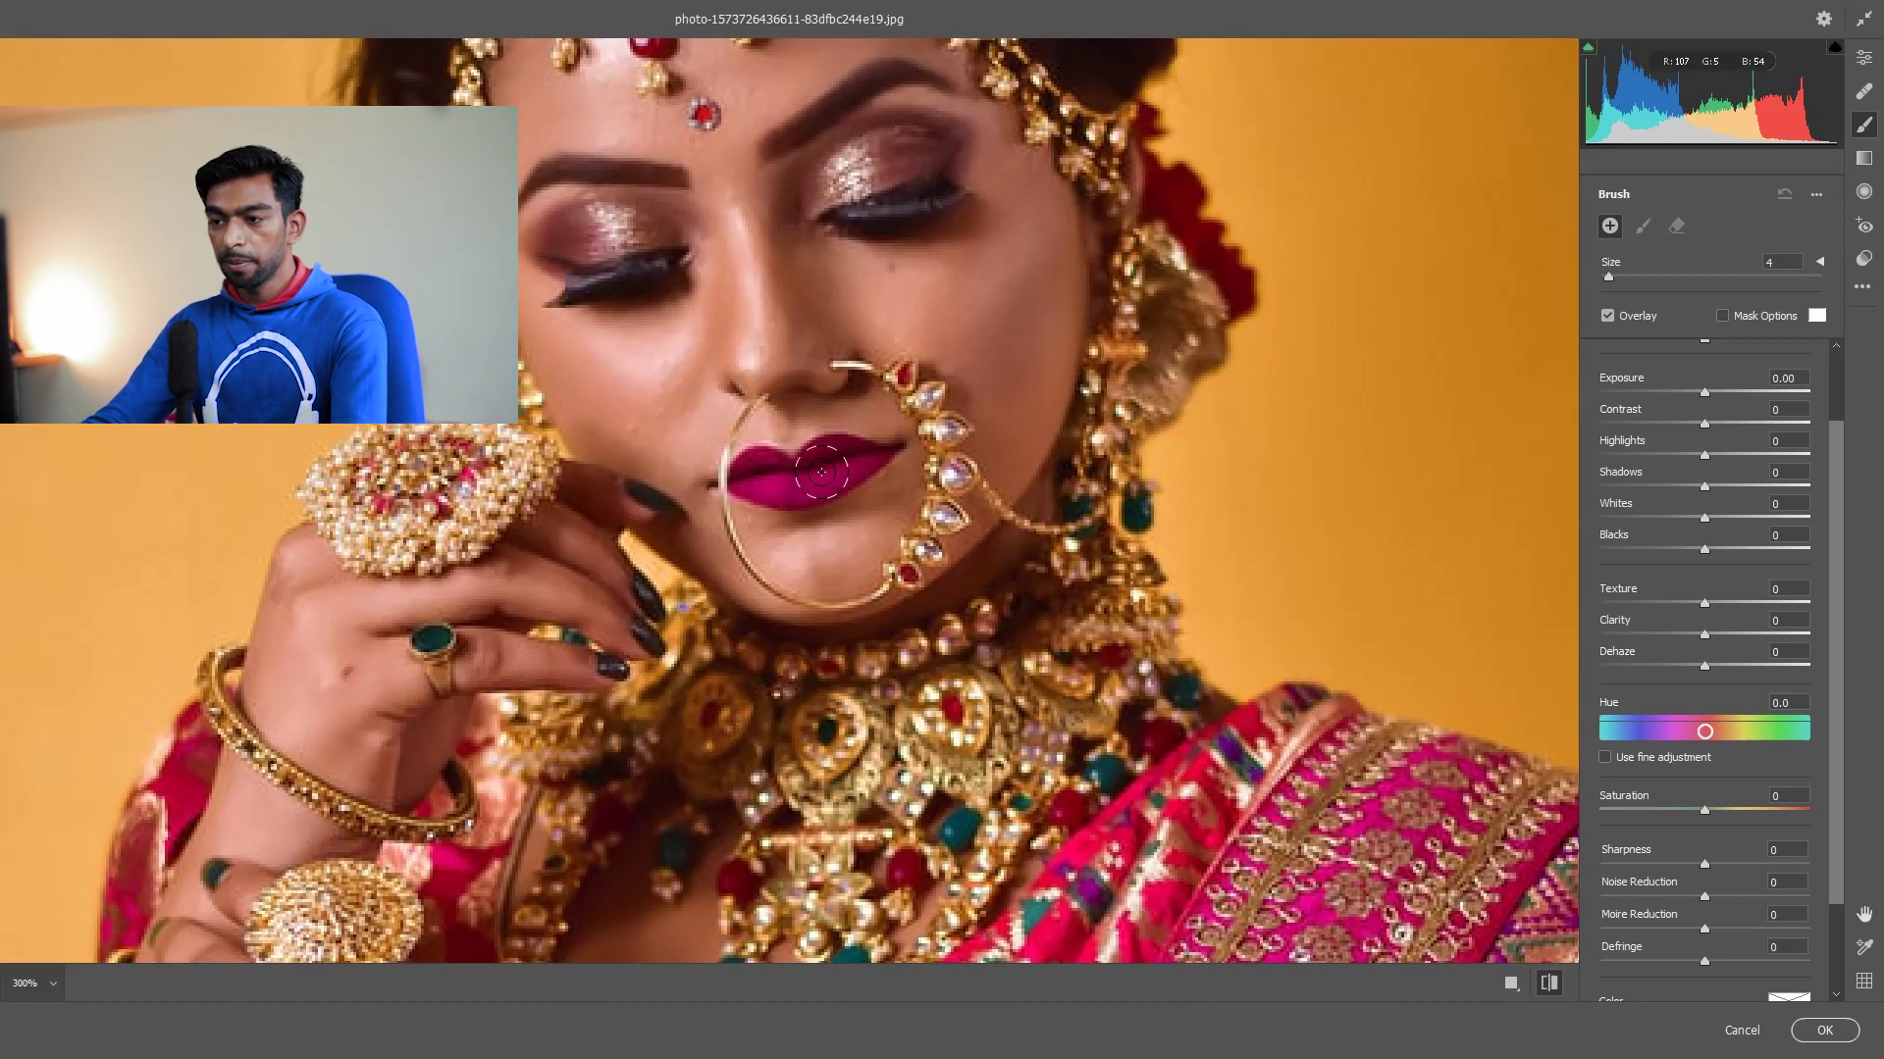
pyautogui.press('[')
pyautogui.press('[')
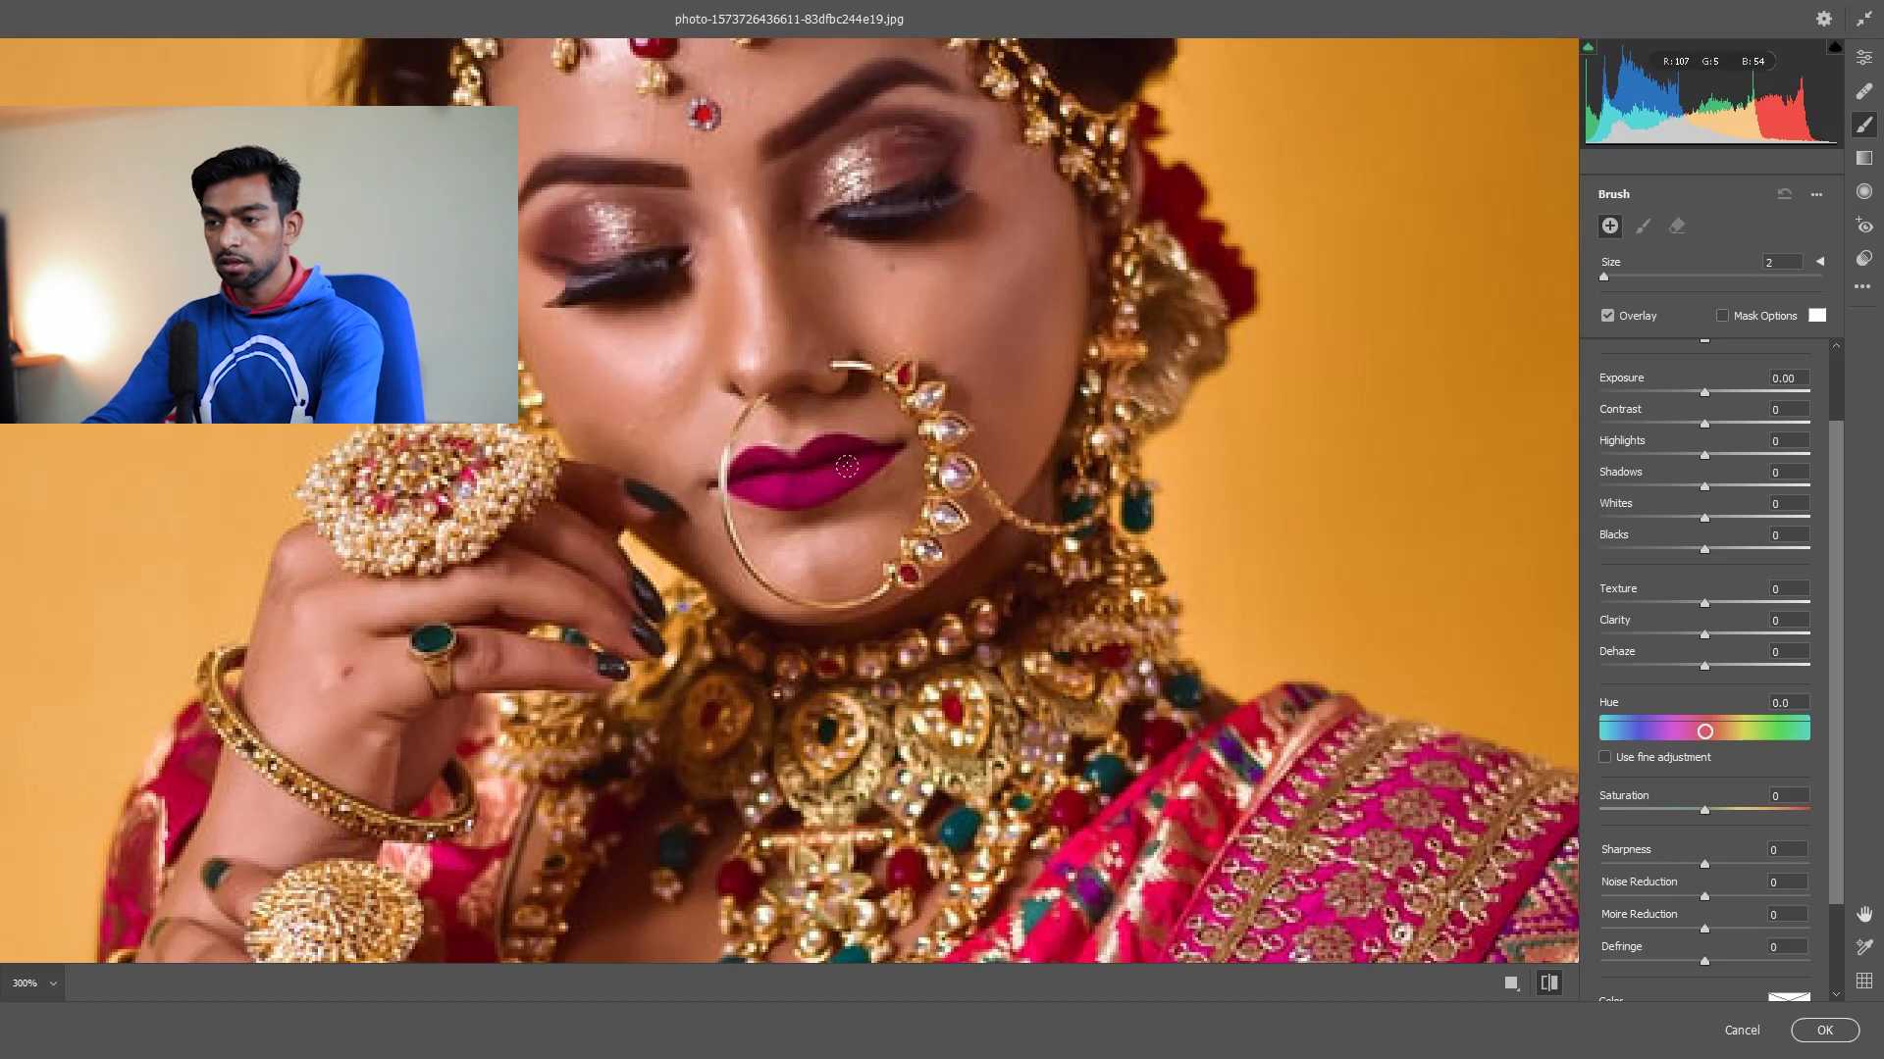
# Step: Paint a mask over the lips, erase spill, and set Hue to -105.7 for blue
pyautogui.moveTo(862, 462); pyautogui.dragTo(837, 468)
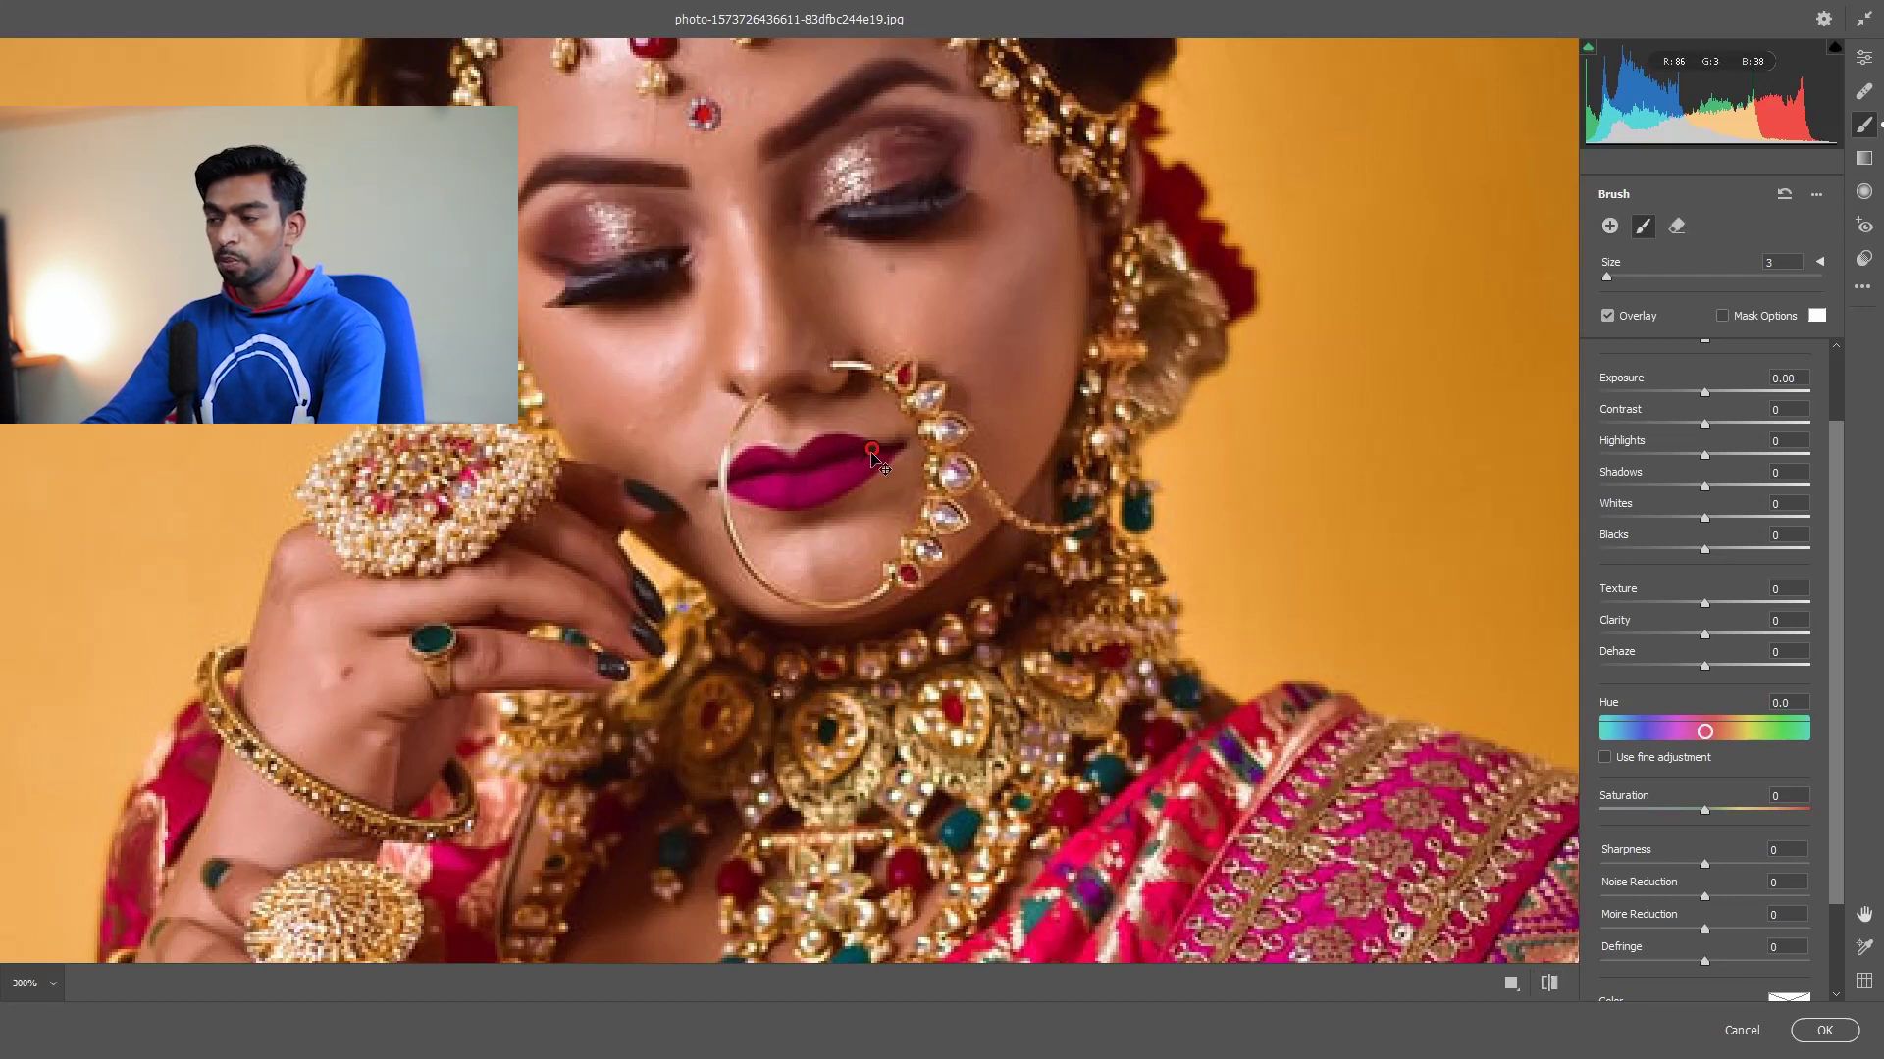
pyautogui.moveTo(1704, 731)
pyautogui.mouseDown()
pyautogui.moveTo(1725, 728)
pyautogui.moveTo(1631, 728)
pyautogui.mouseUp()
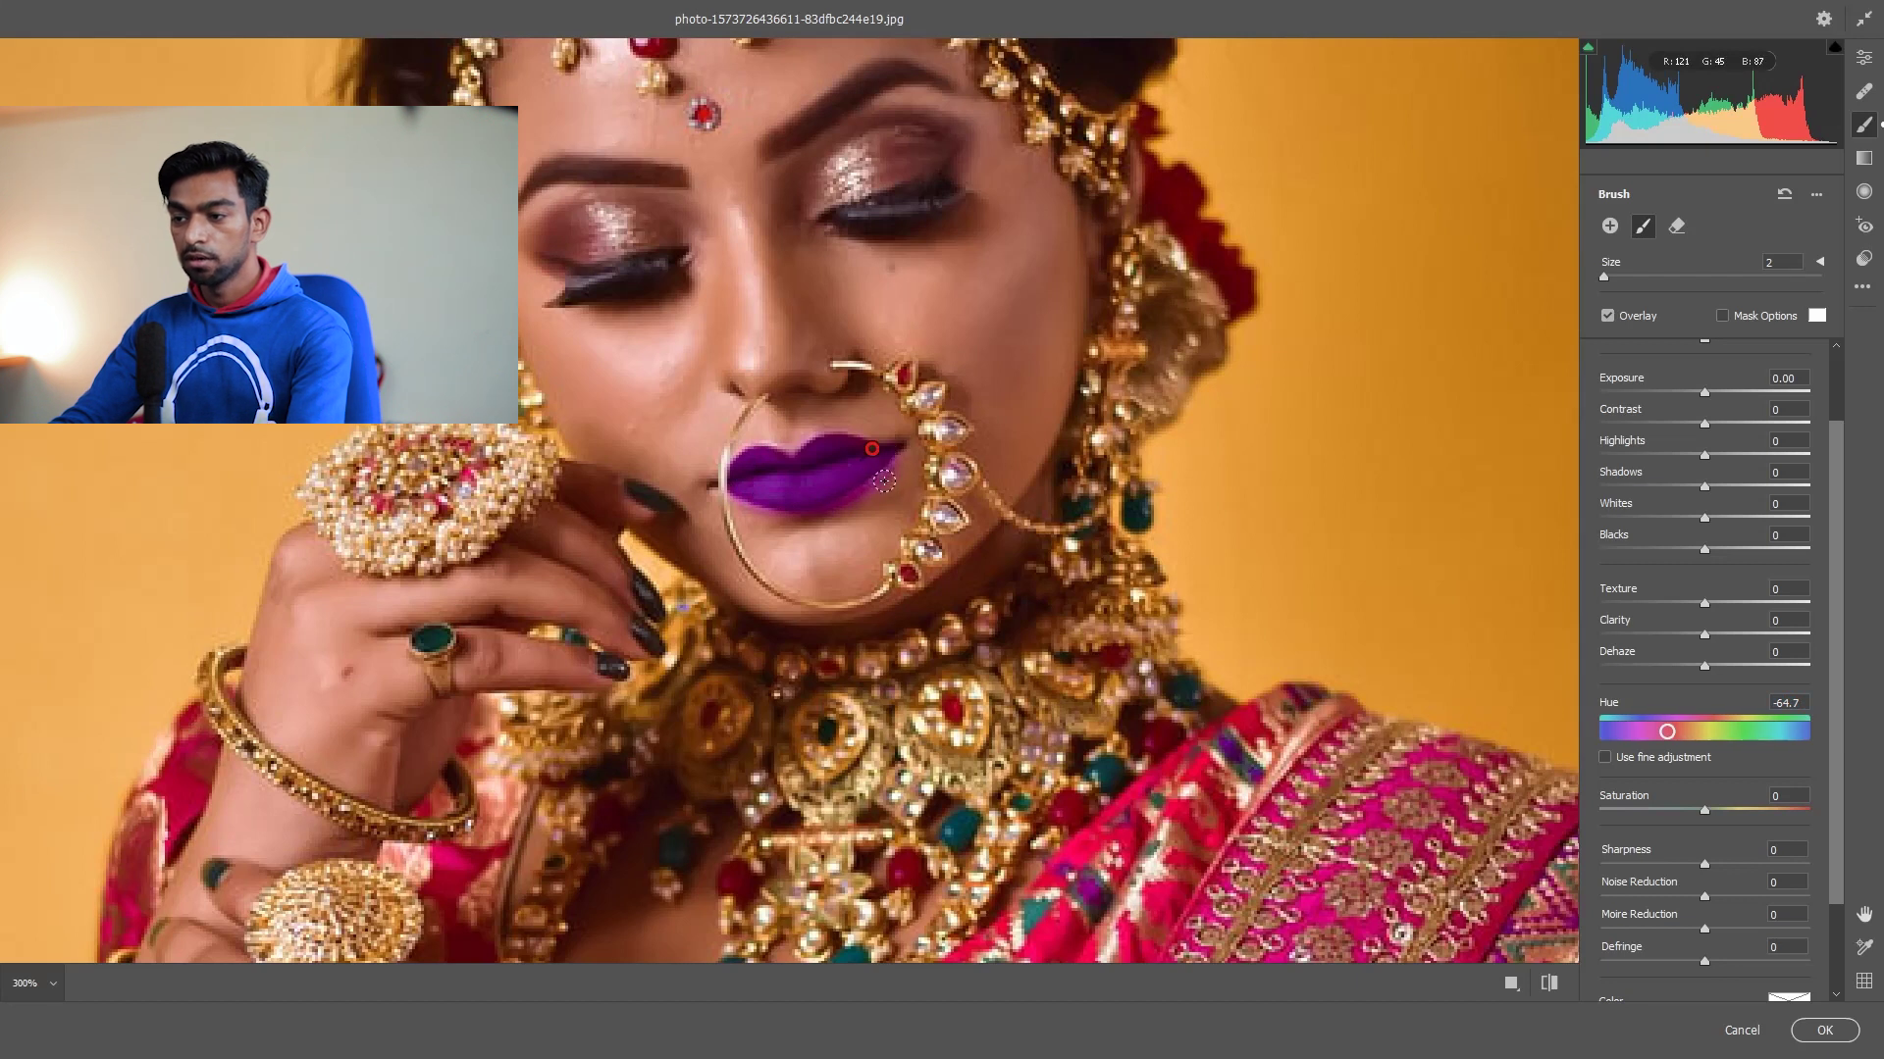
pyautogui.press(']')
pyautogui.press(']')
pyautogui.press(']')
pyautogui.press(']')
pyautogui.press(']')
pyautogui.press(']')
pyautogui.press(']')
pyautogui.press(']')
pyautogui.click(1676, 228)
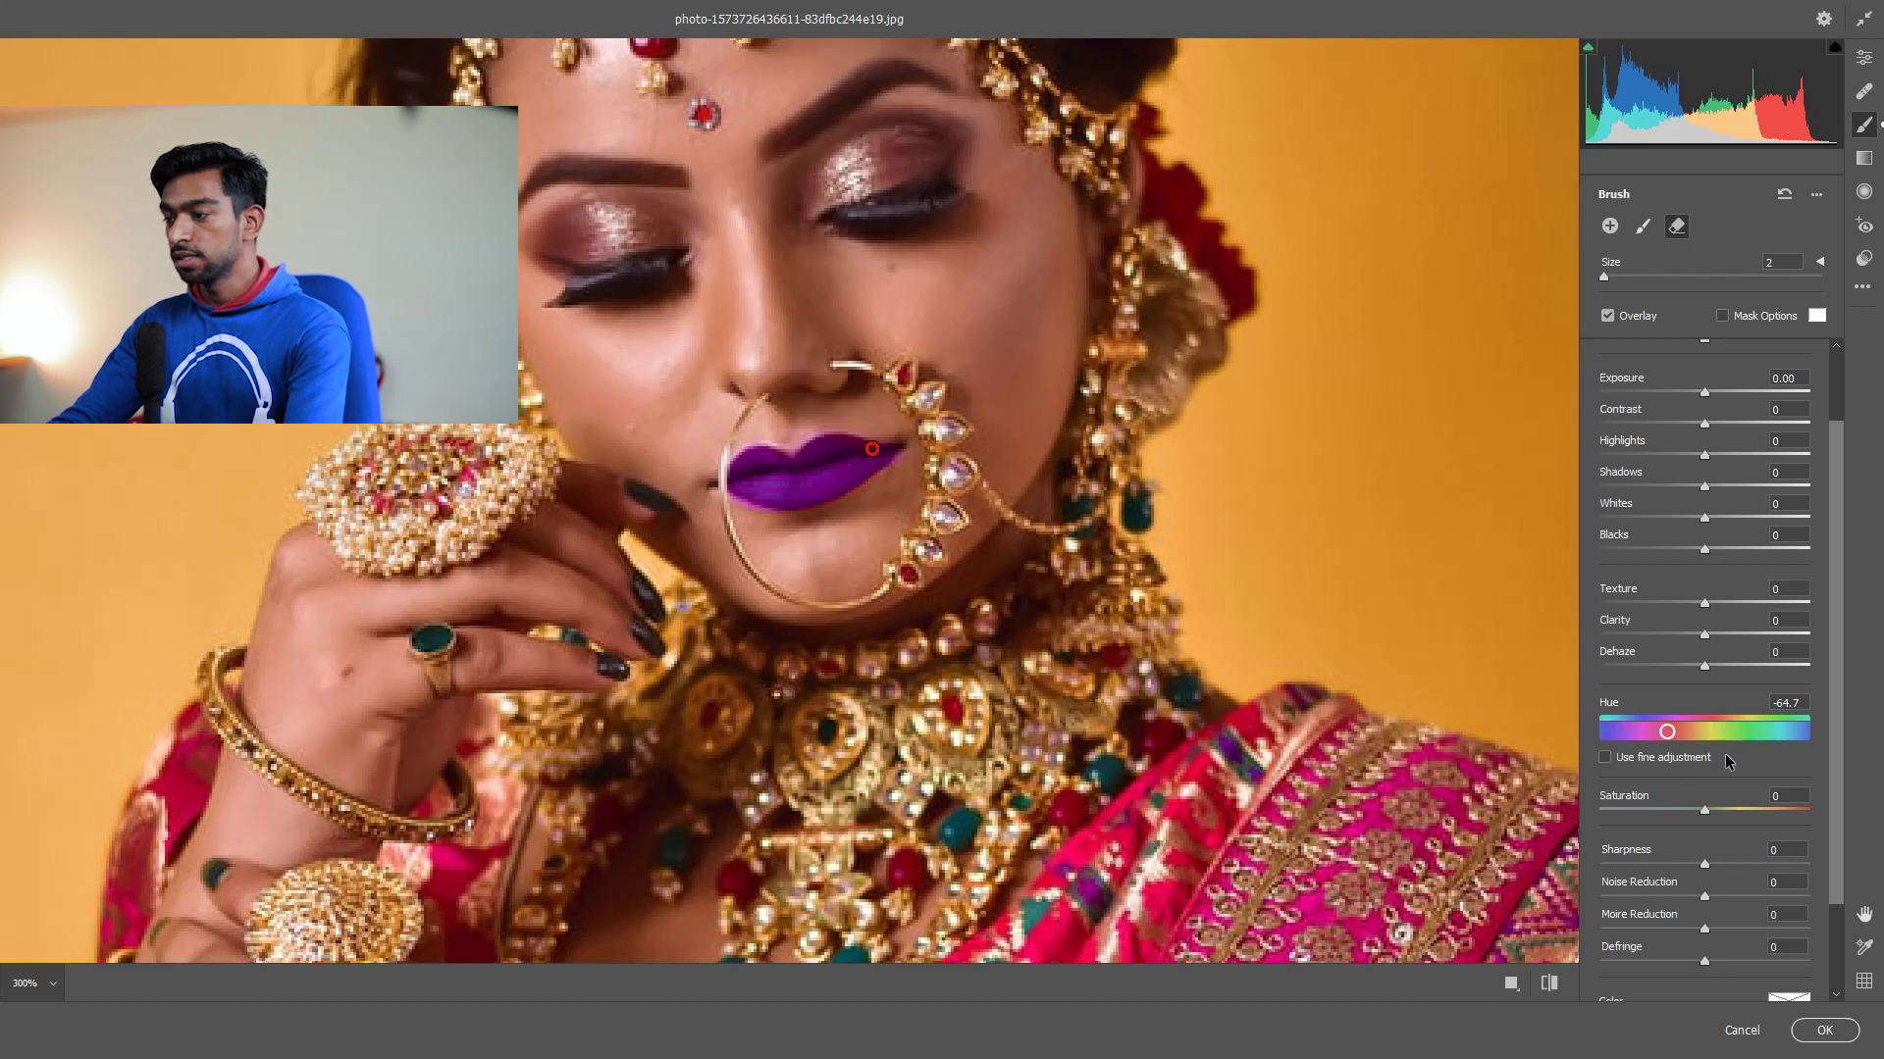
pyautogui.moveTo(1666, 731)
pyautogui.mouseDown()
pyautogui.moveTo(1704, 731)
pyautogui.moveTo(1641, 730)
pyautogui.mouseUp()
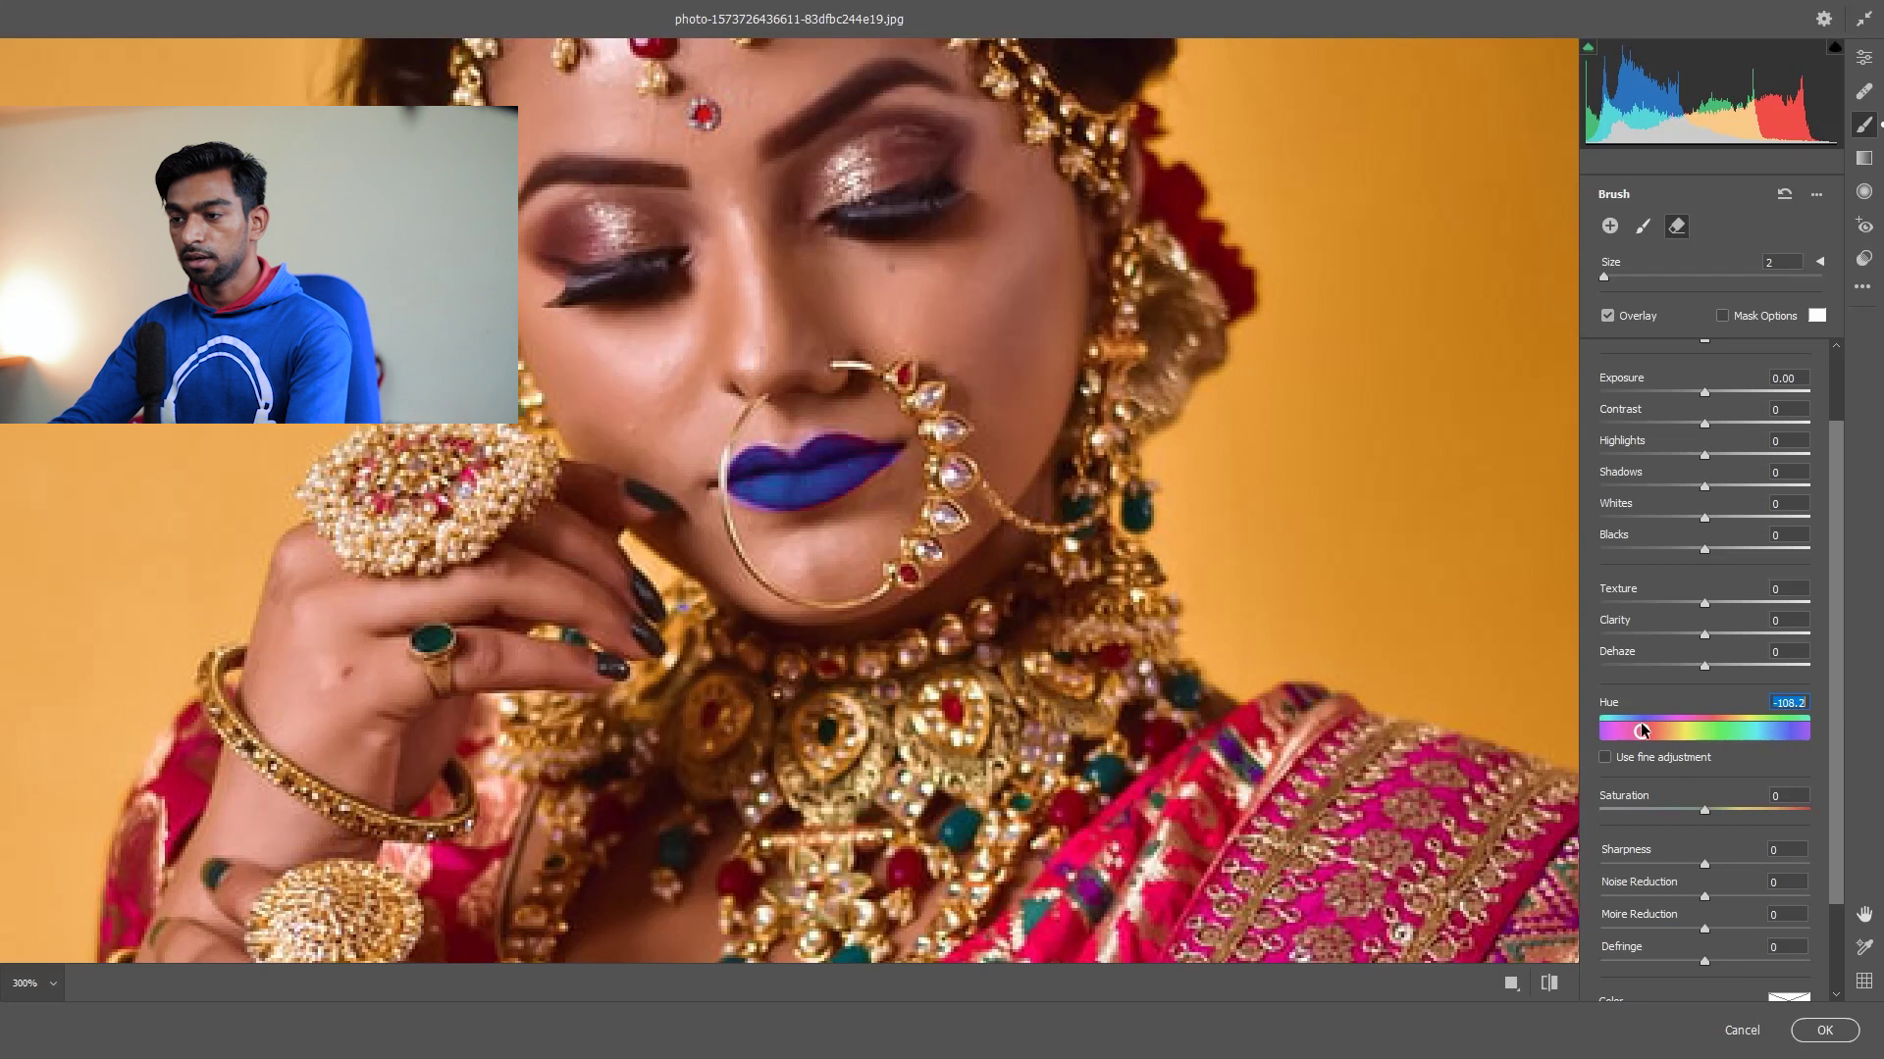
pyautogui.hotkey('ctrl', '0')
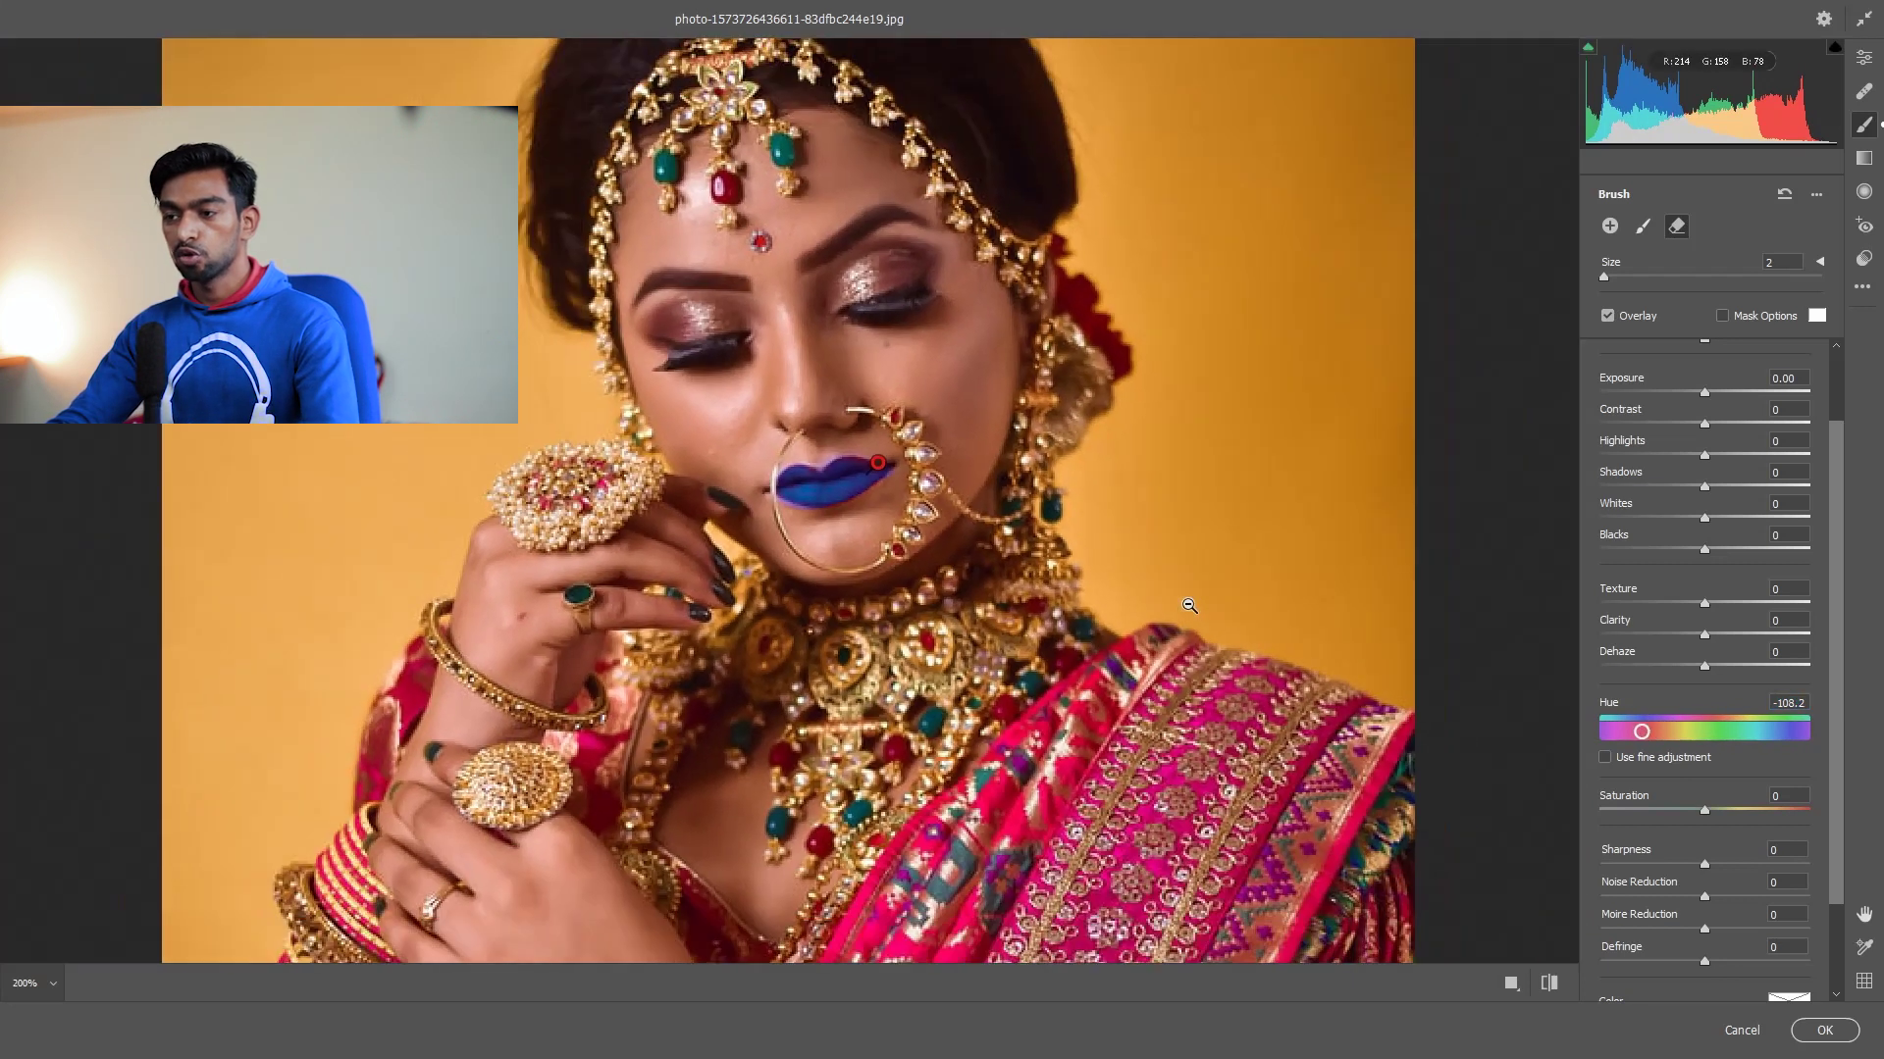
pyautogui.click(1647, 734)
# Step: Fine-tune the lips' brush Hue to -97.9 for a deep blue-violet
pyautogui.moveTo(1647, 736); pyautogui.dragTo(1654, 734)
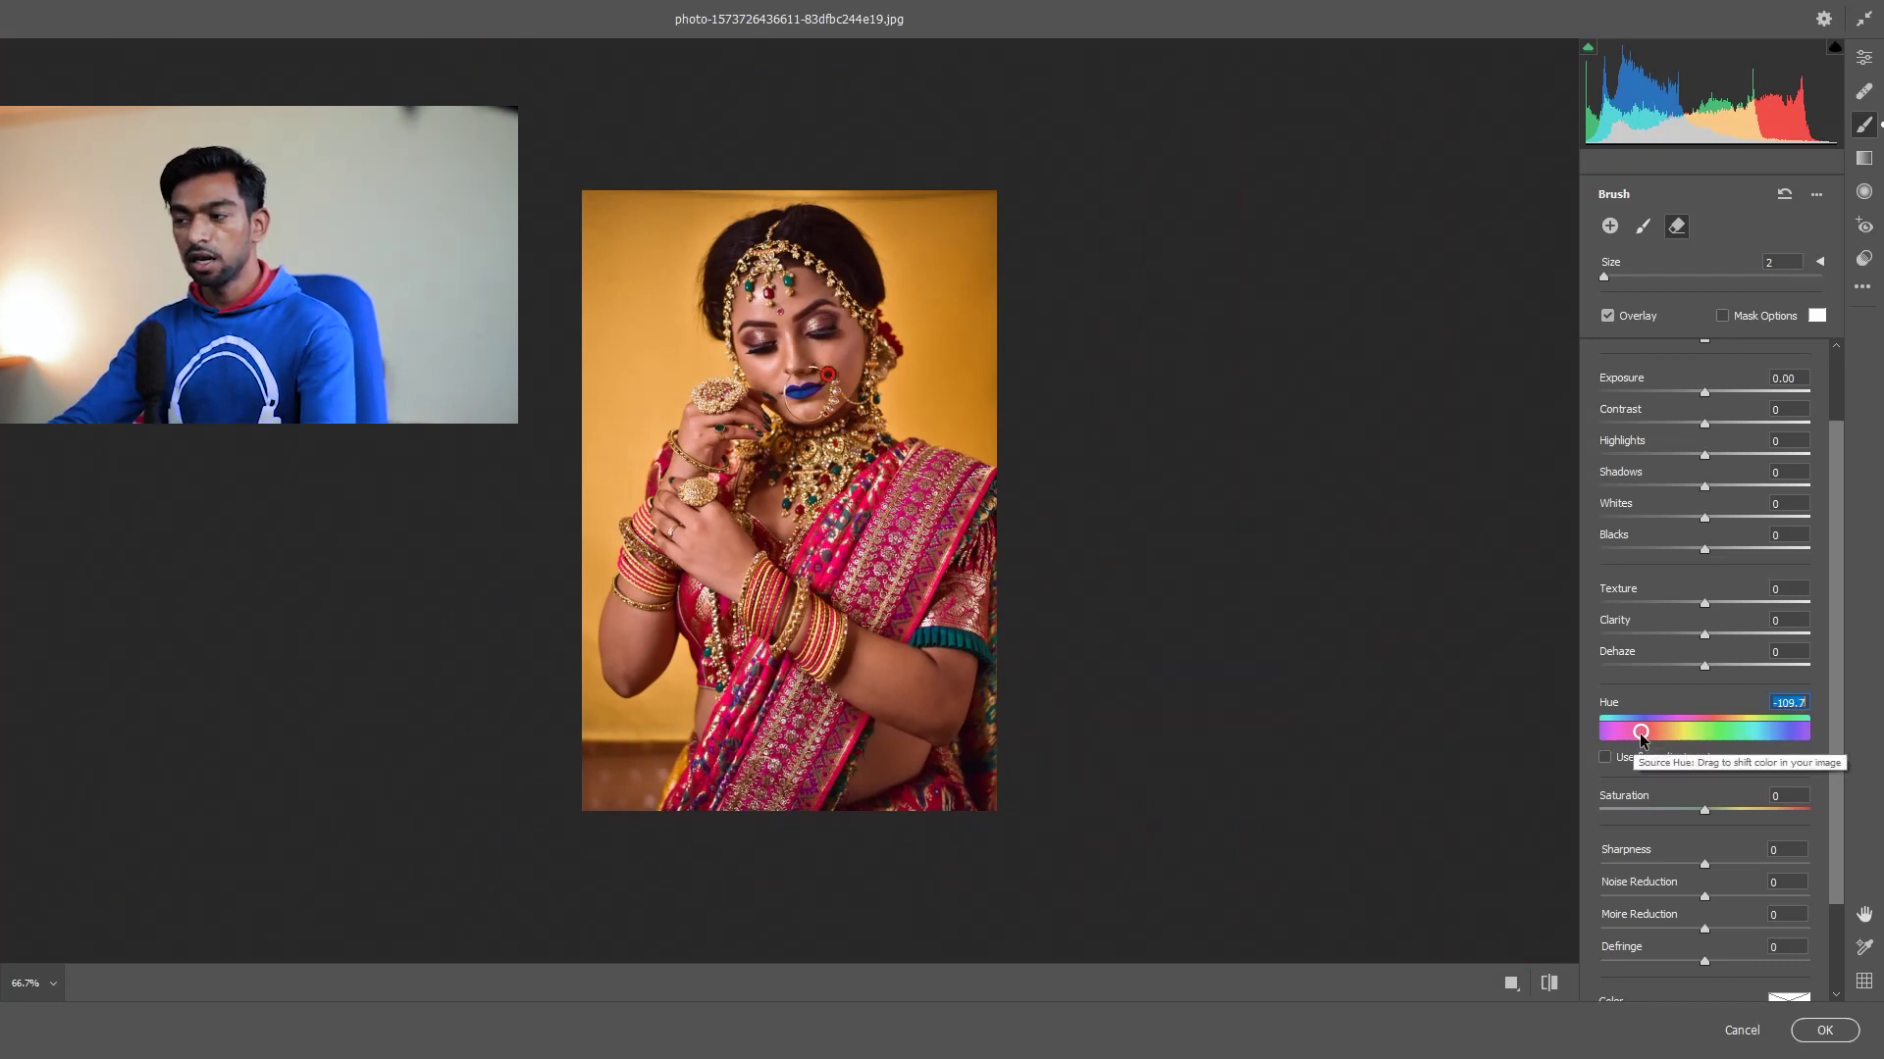
pyautogui.moveTo(1639, 732)
pyautogui.mouseDown()
pyautogui.moveTo(1691, 732)
pyautogui.moveTo(1651, 741)
pyautogui.mouseUp()
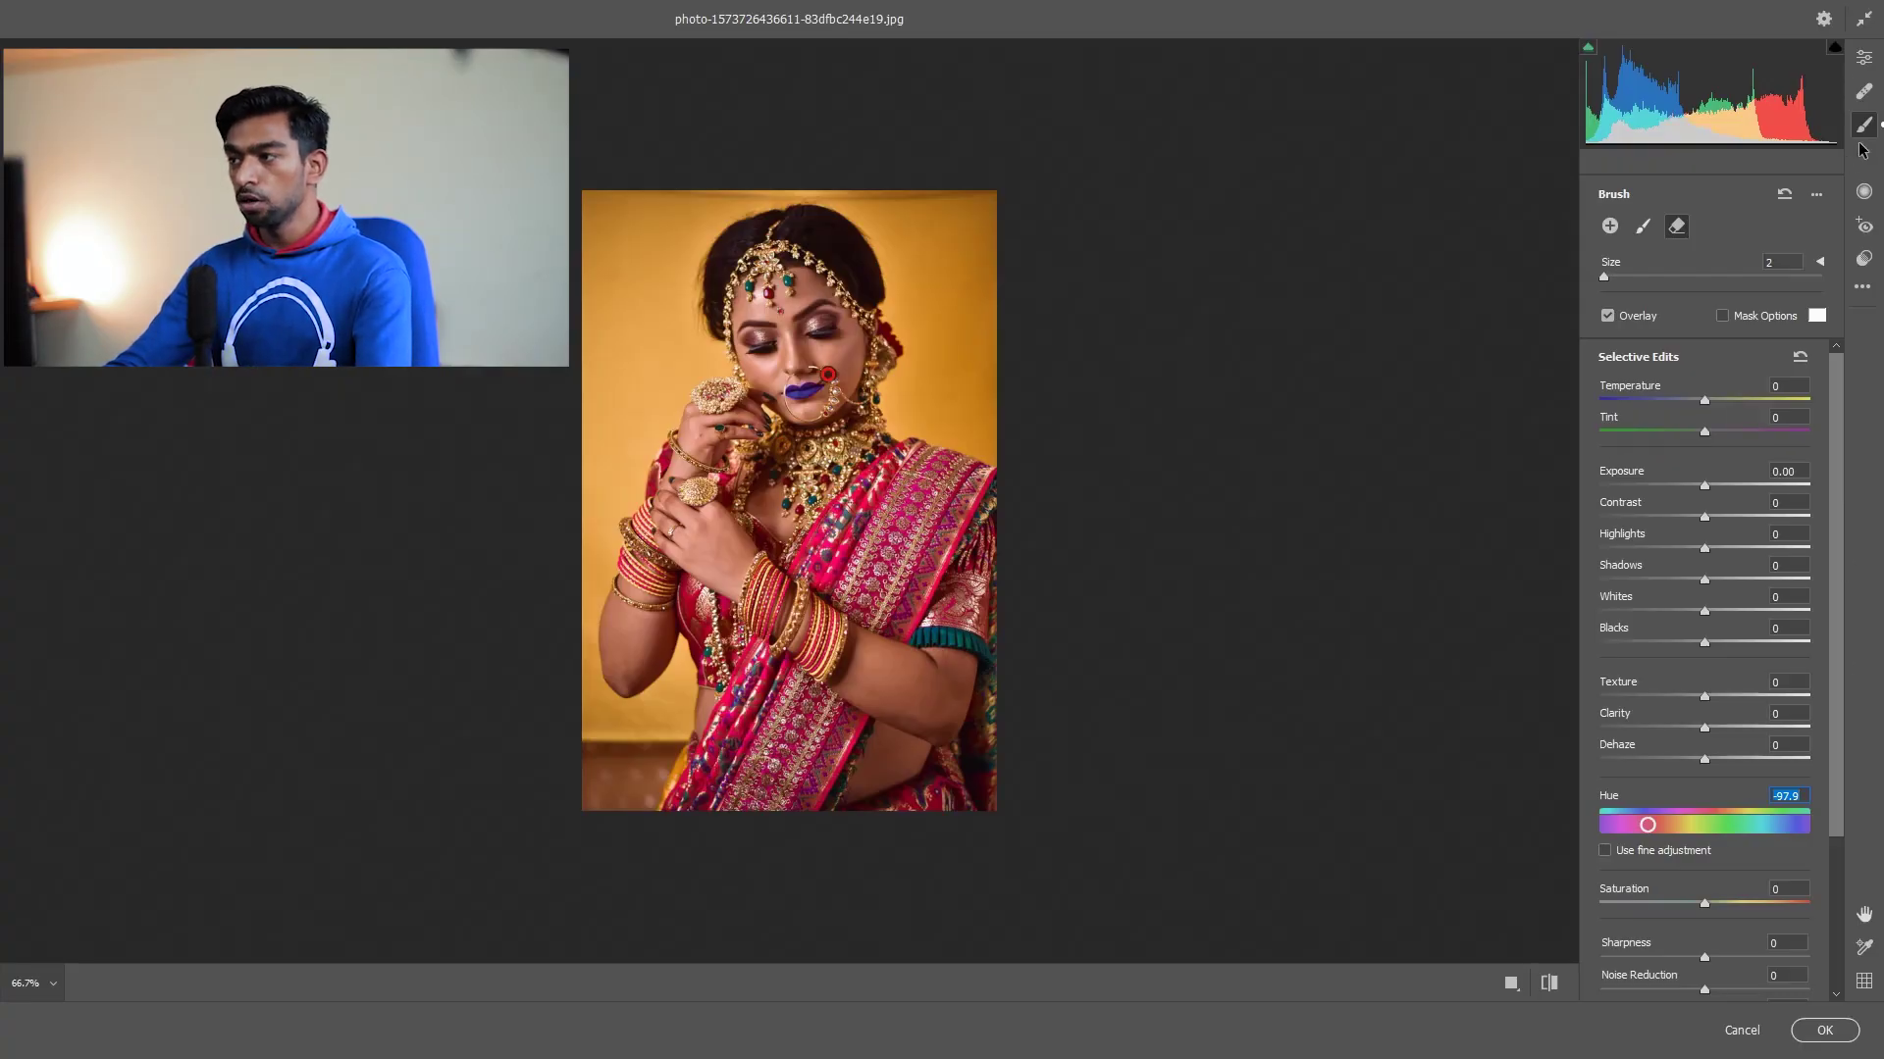
# Step: Return to overall edits and set Shadows +22, Vibrance +29 and Saturation +1 in Basic
pyautogui.click(1865, 60)
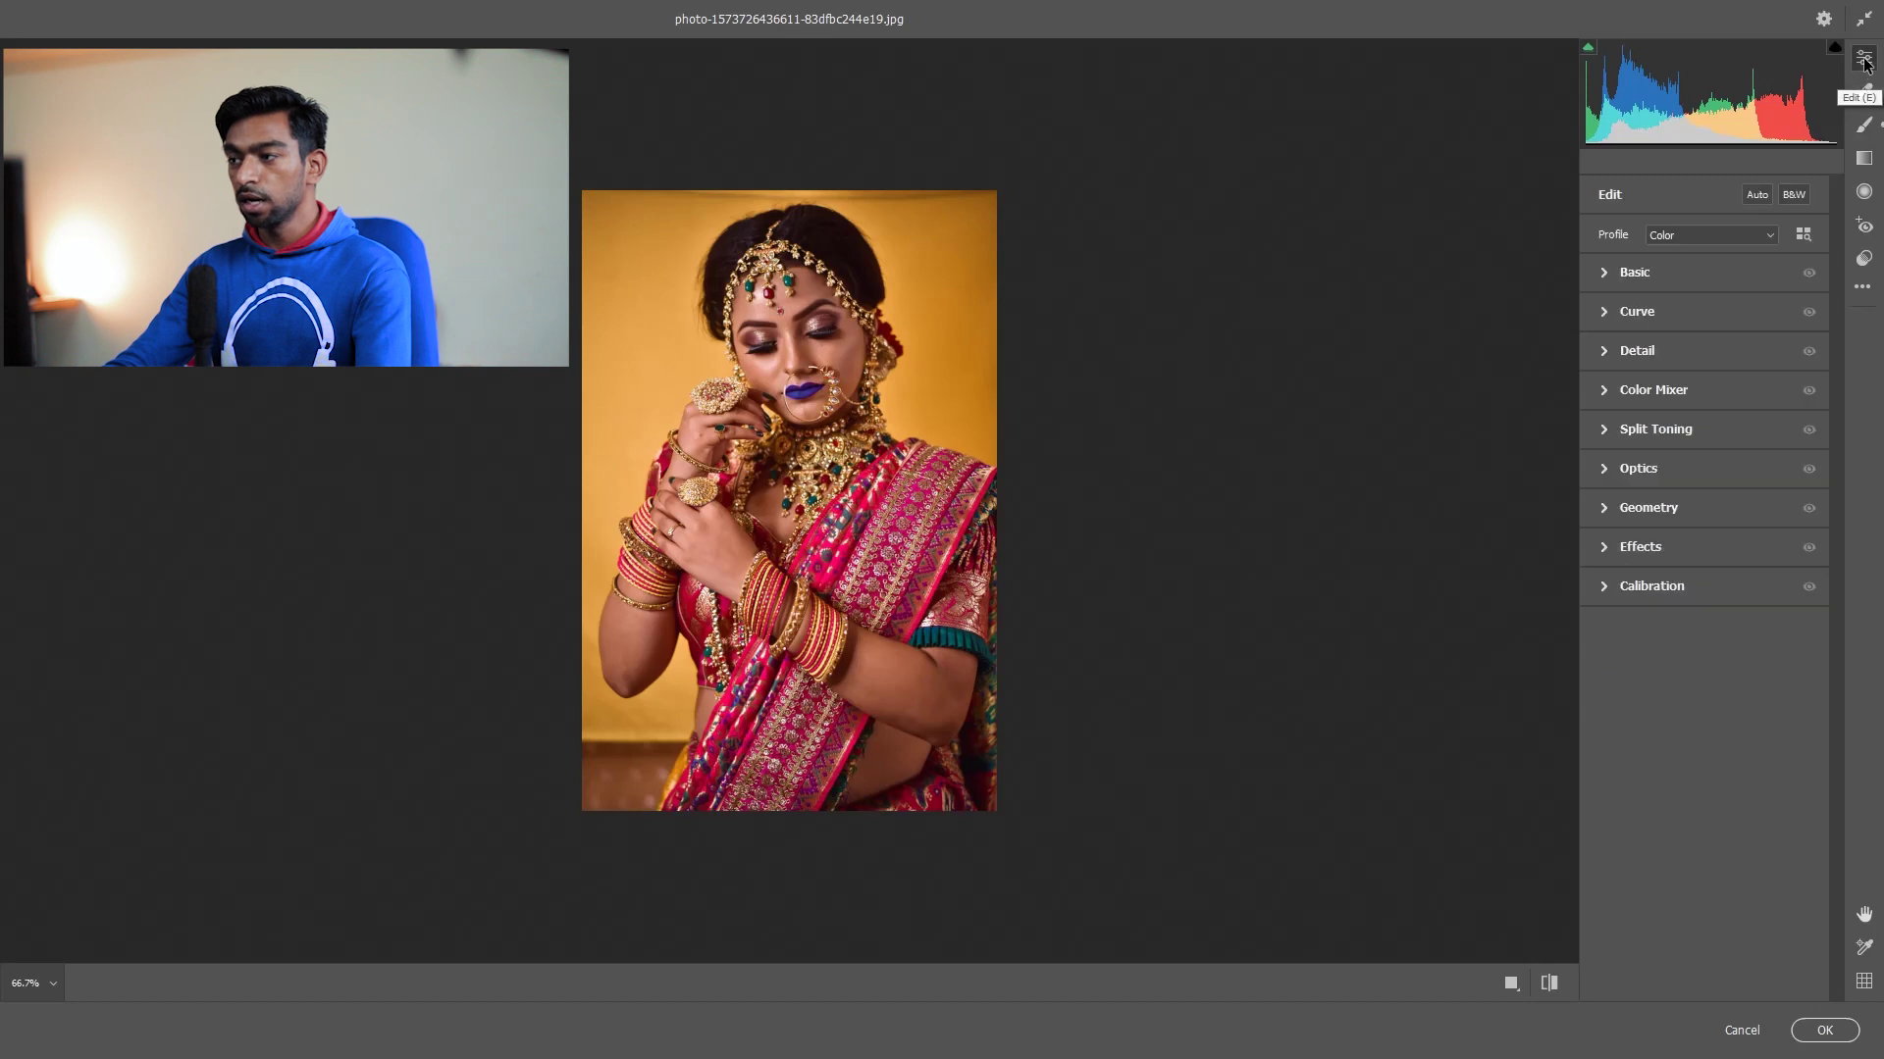
pyautogui.click(1605, 272)
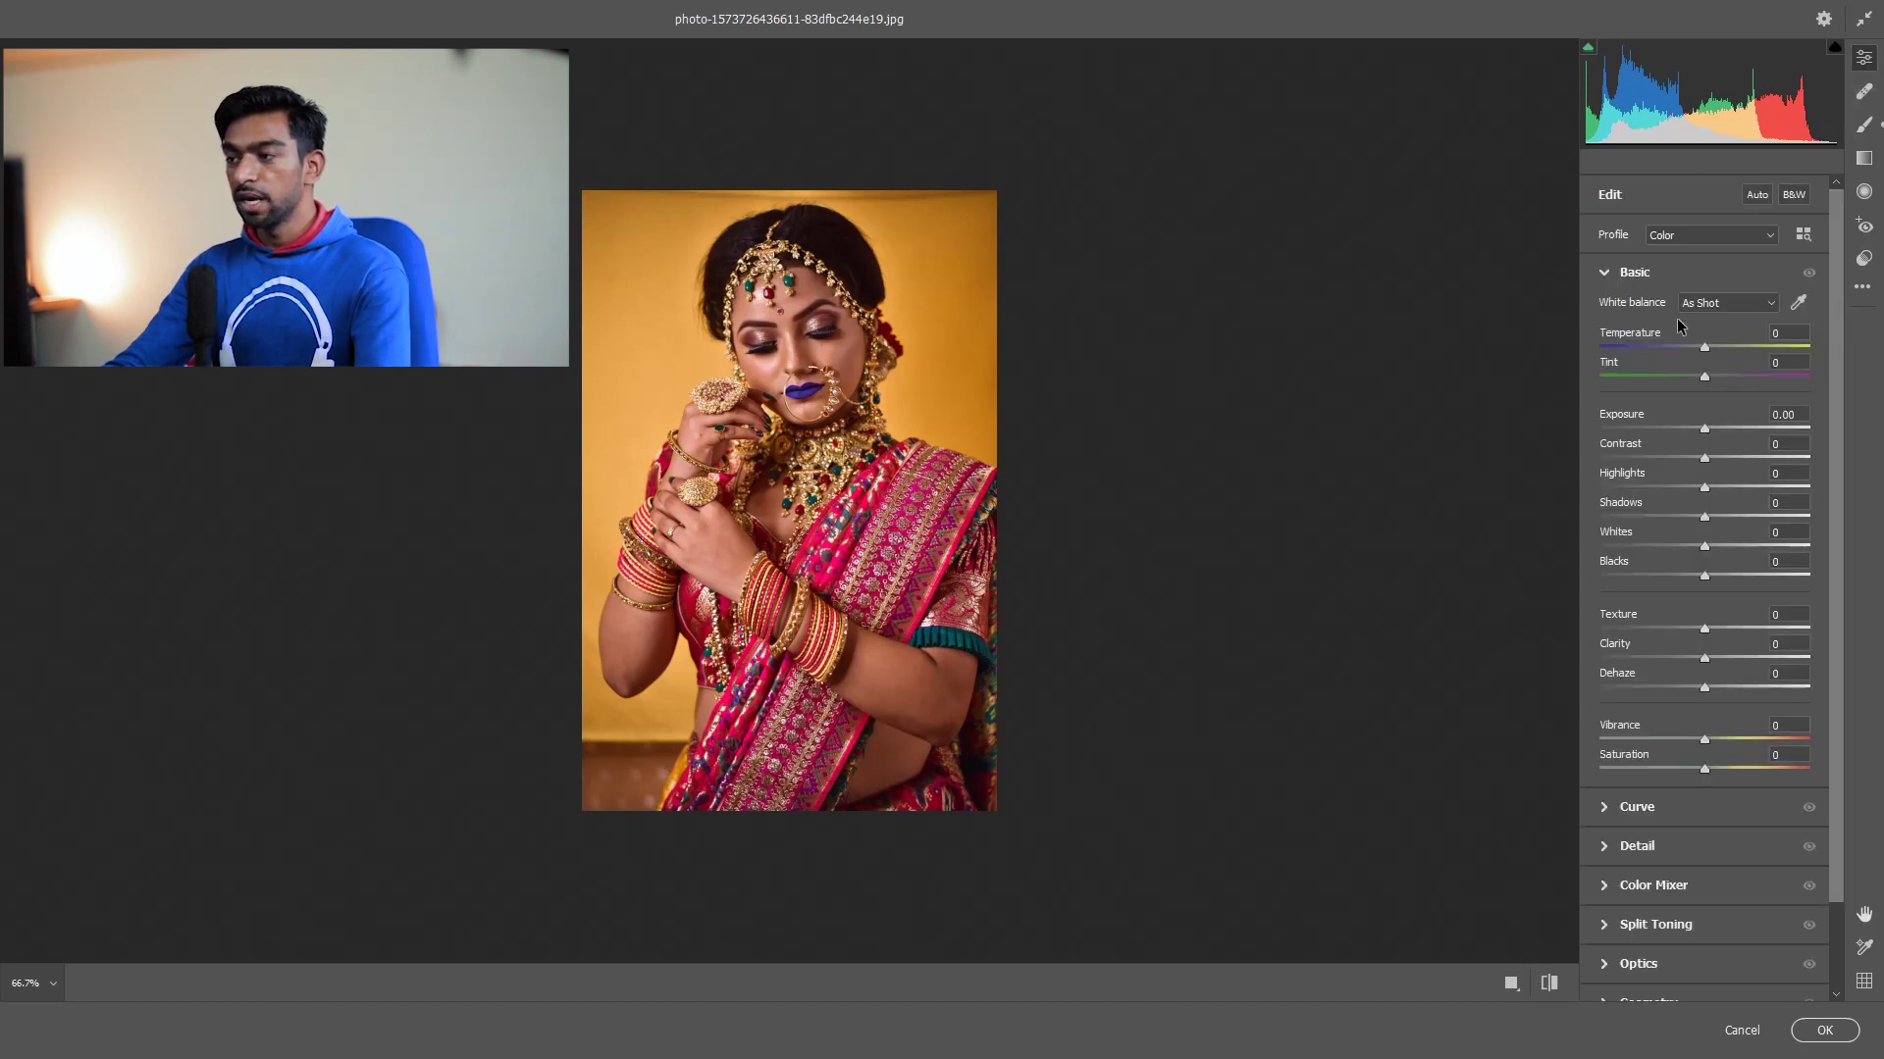
pyautogui.moveTo(1836, 412); pyautogui.dragTo(1835, 546)
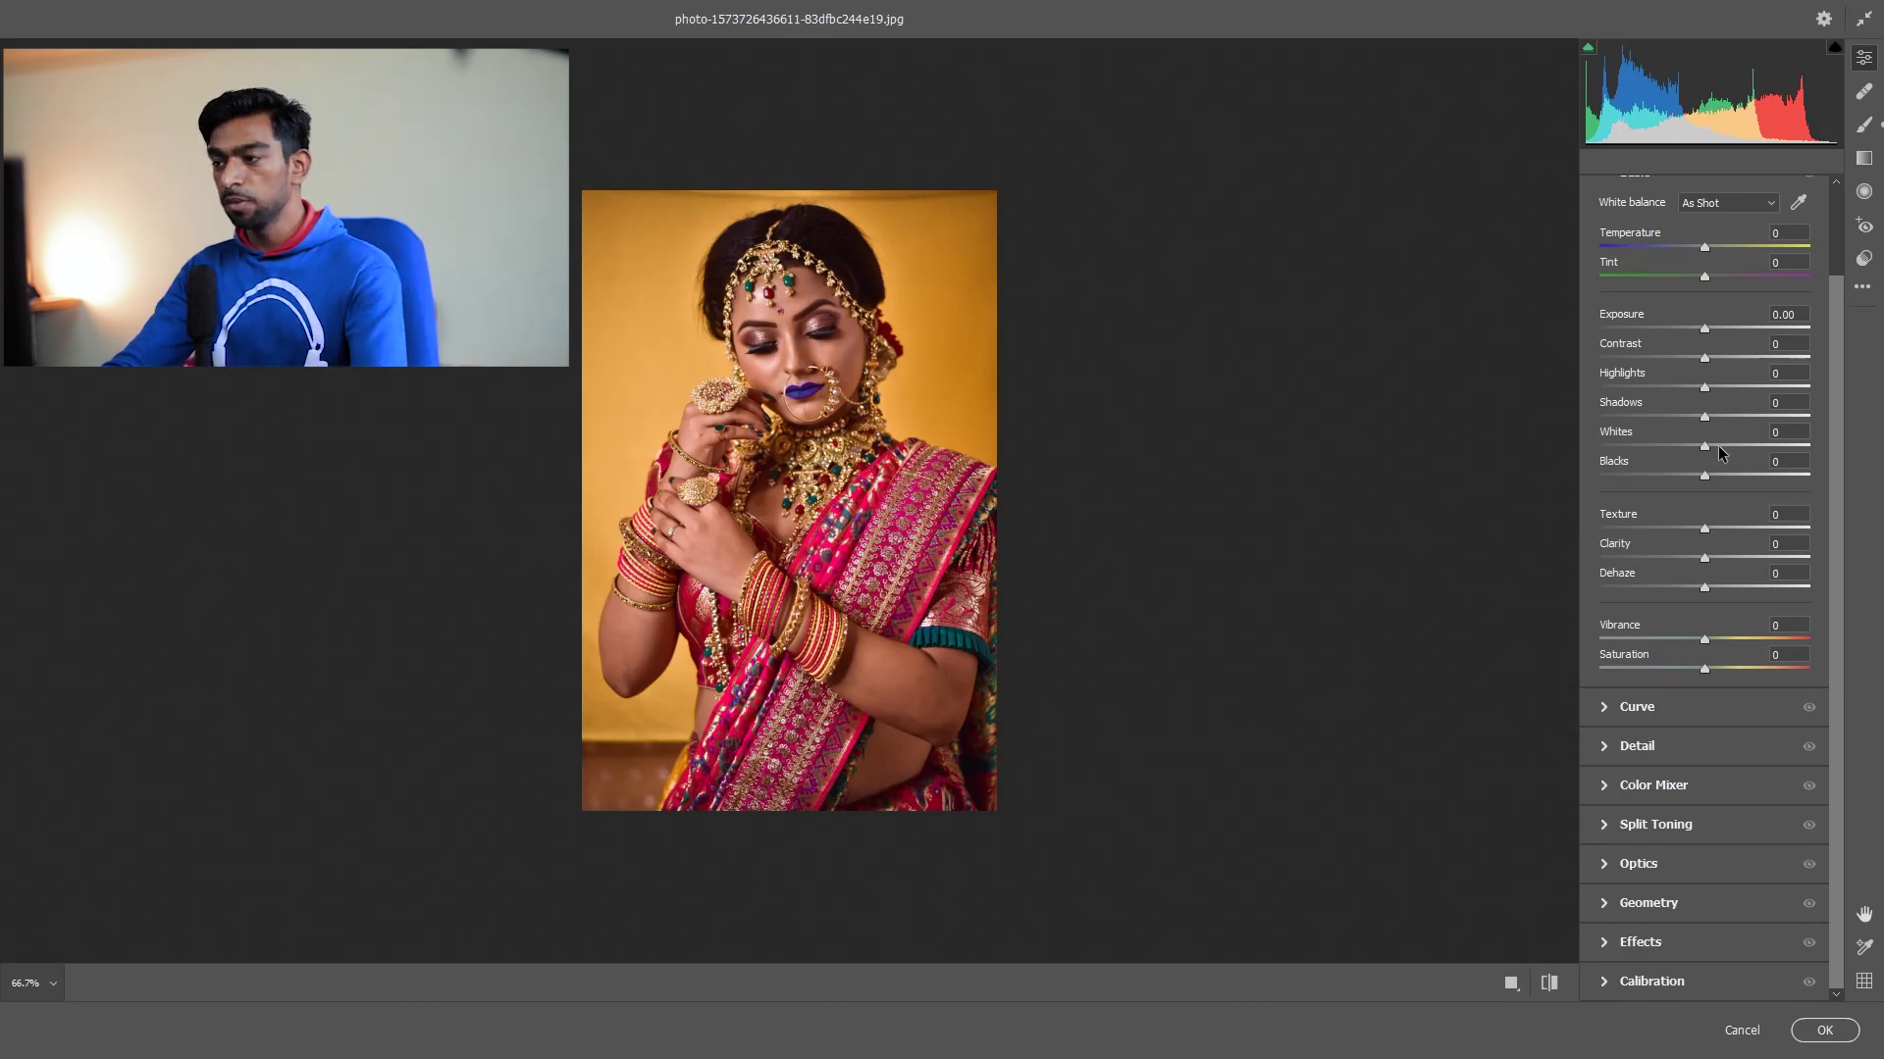
pyautogui.moveTo(1705, 424); pyautogui.dragTo(1731, 421)
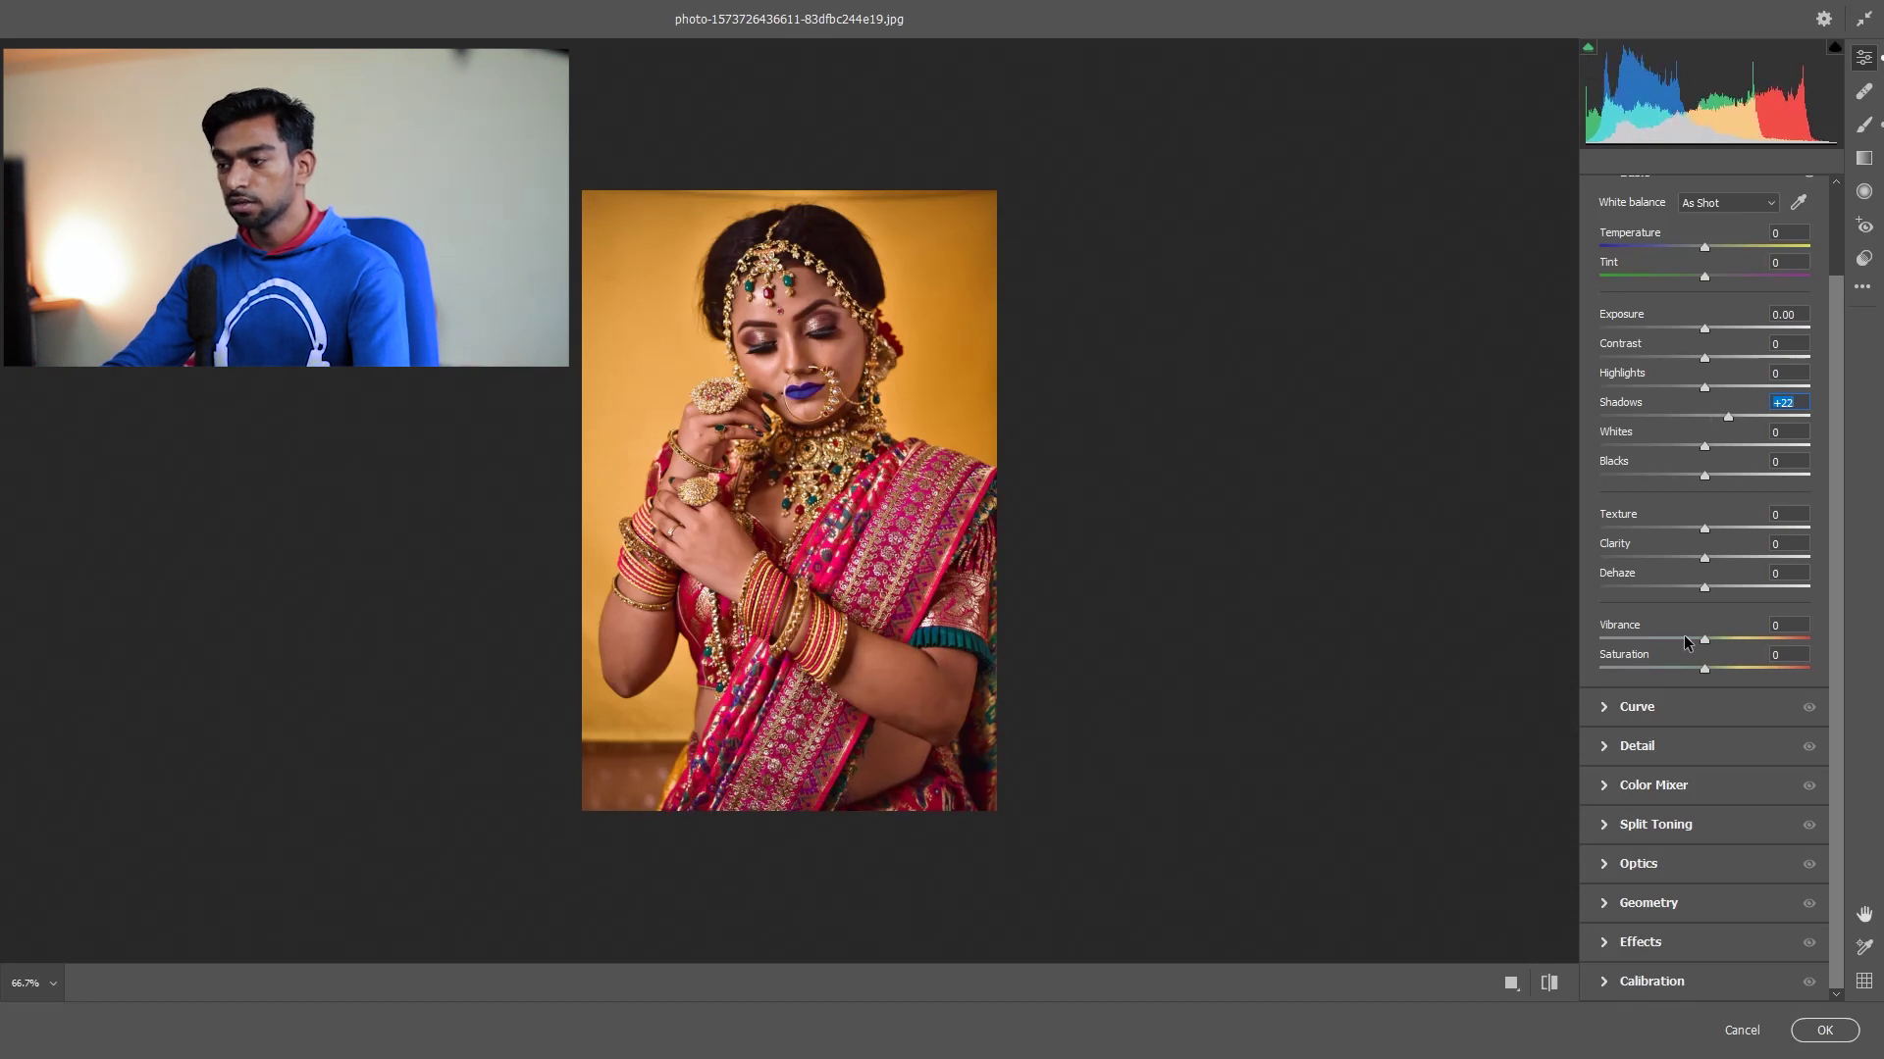
pyautogui.moveTo(1705, 642); pyautogui.dragTo(1732, 635)
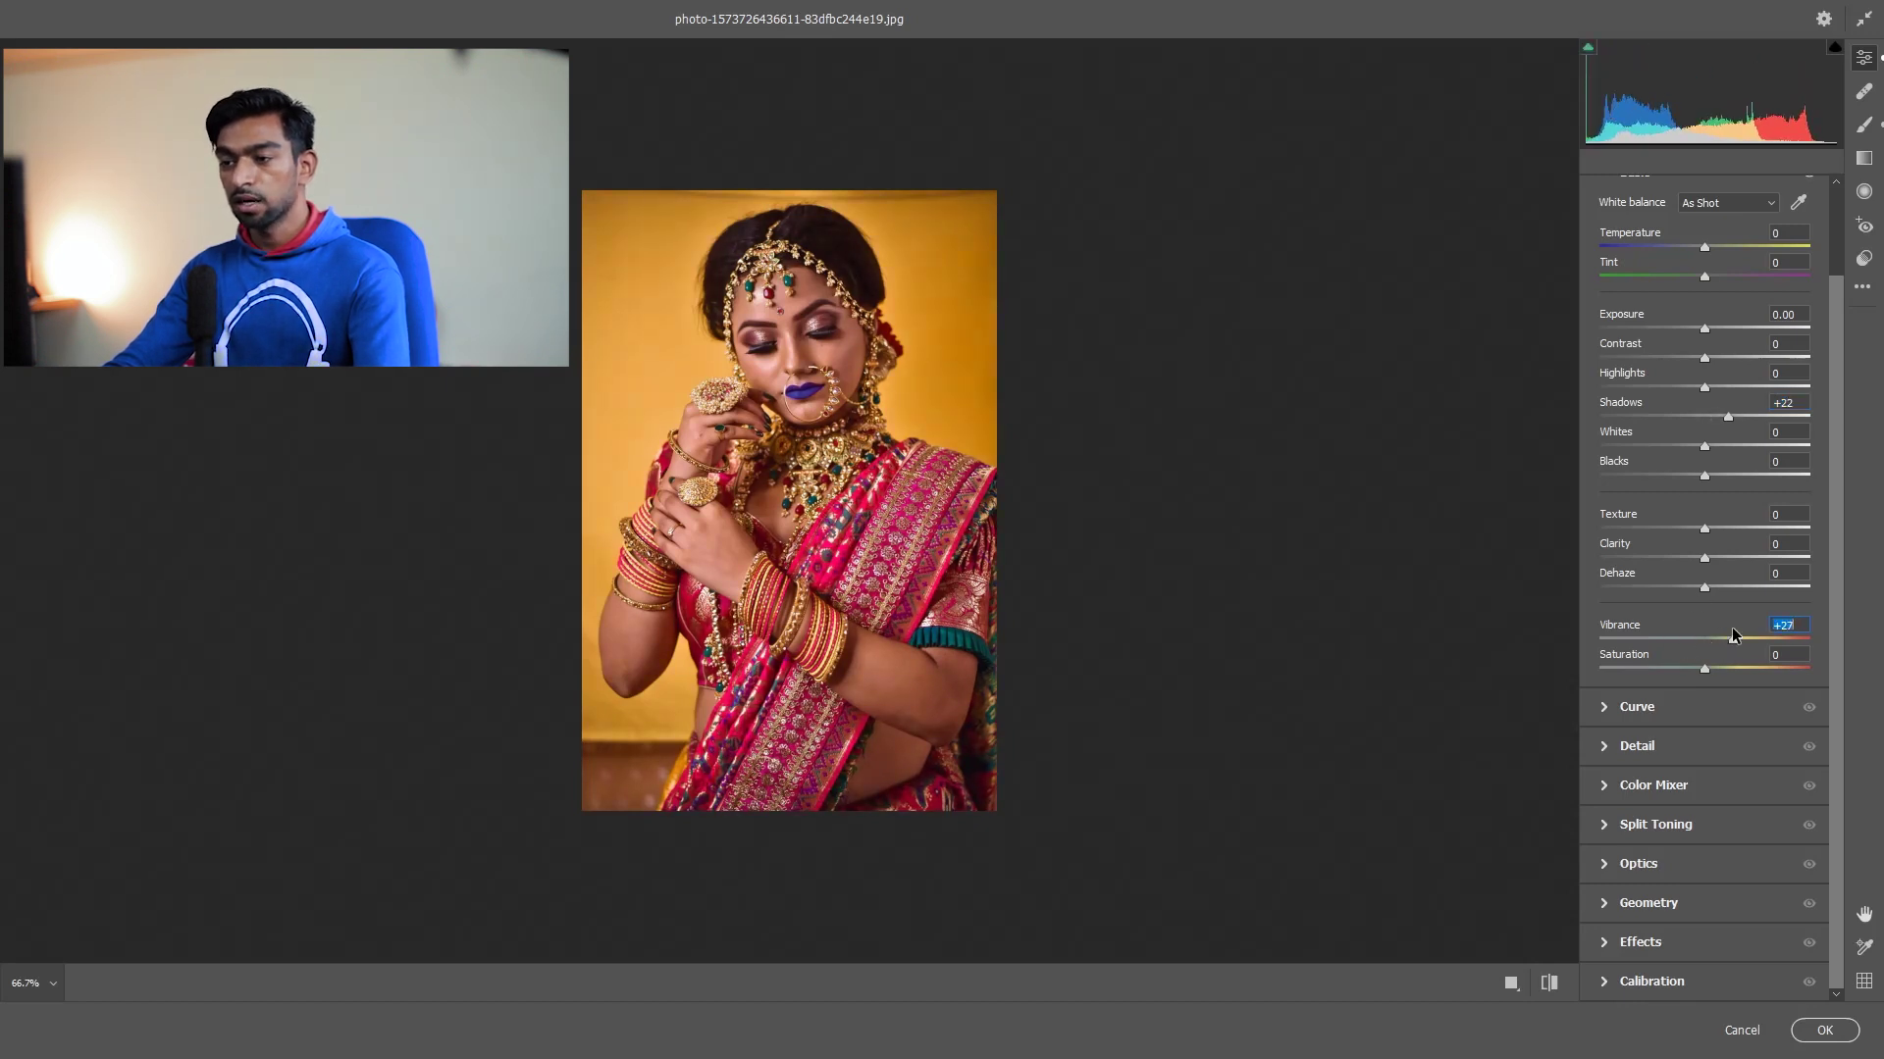
pyautogui.click(1711, 667)
pyautogui.click(1707, 332)
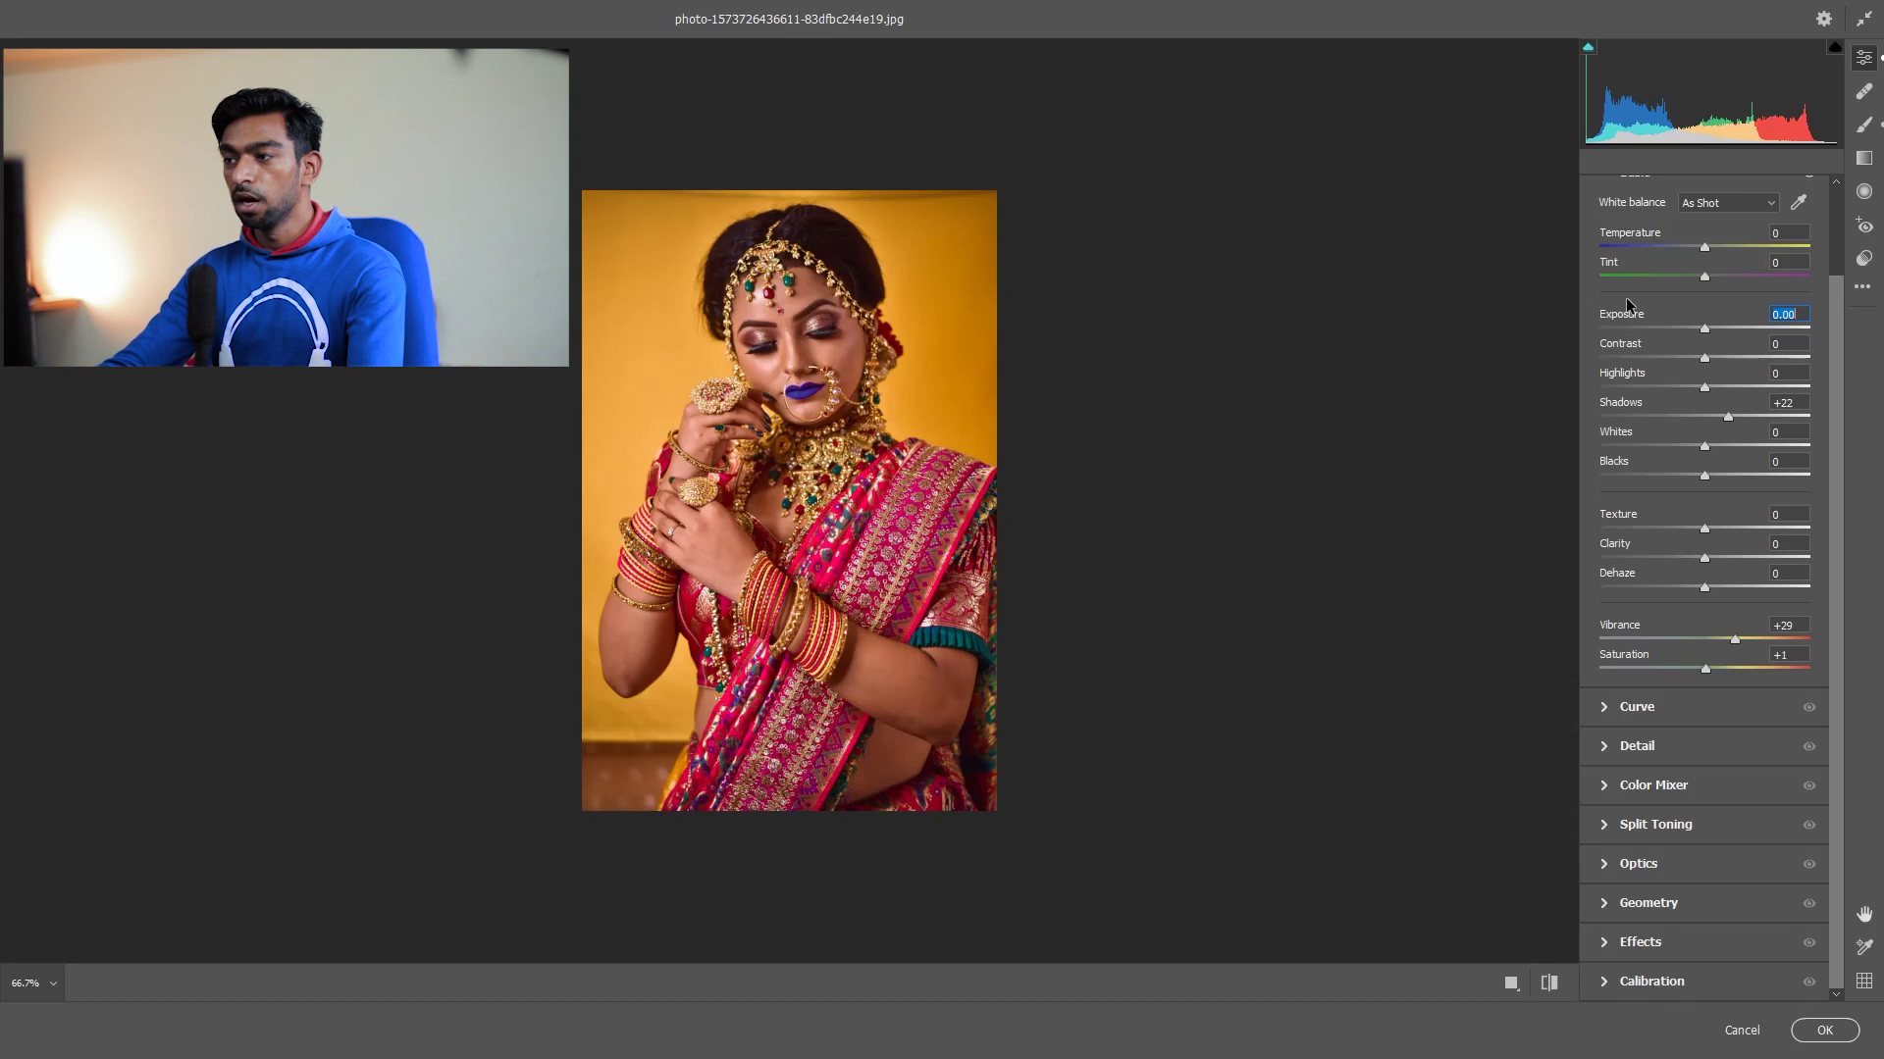
pyautogui.scroll(2, 1625, 305)
pyautogui.click(1693, 282)
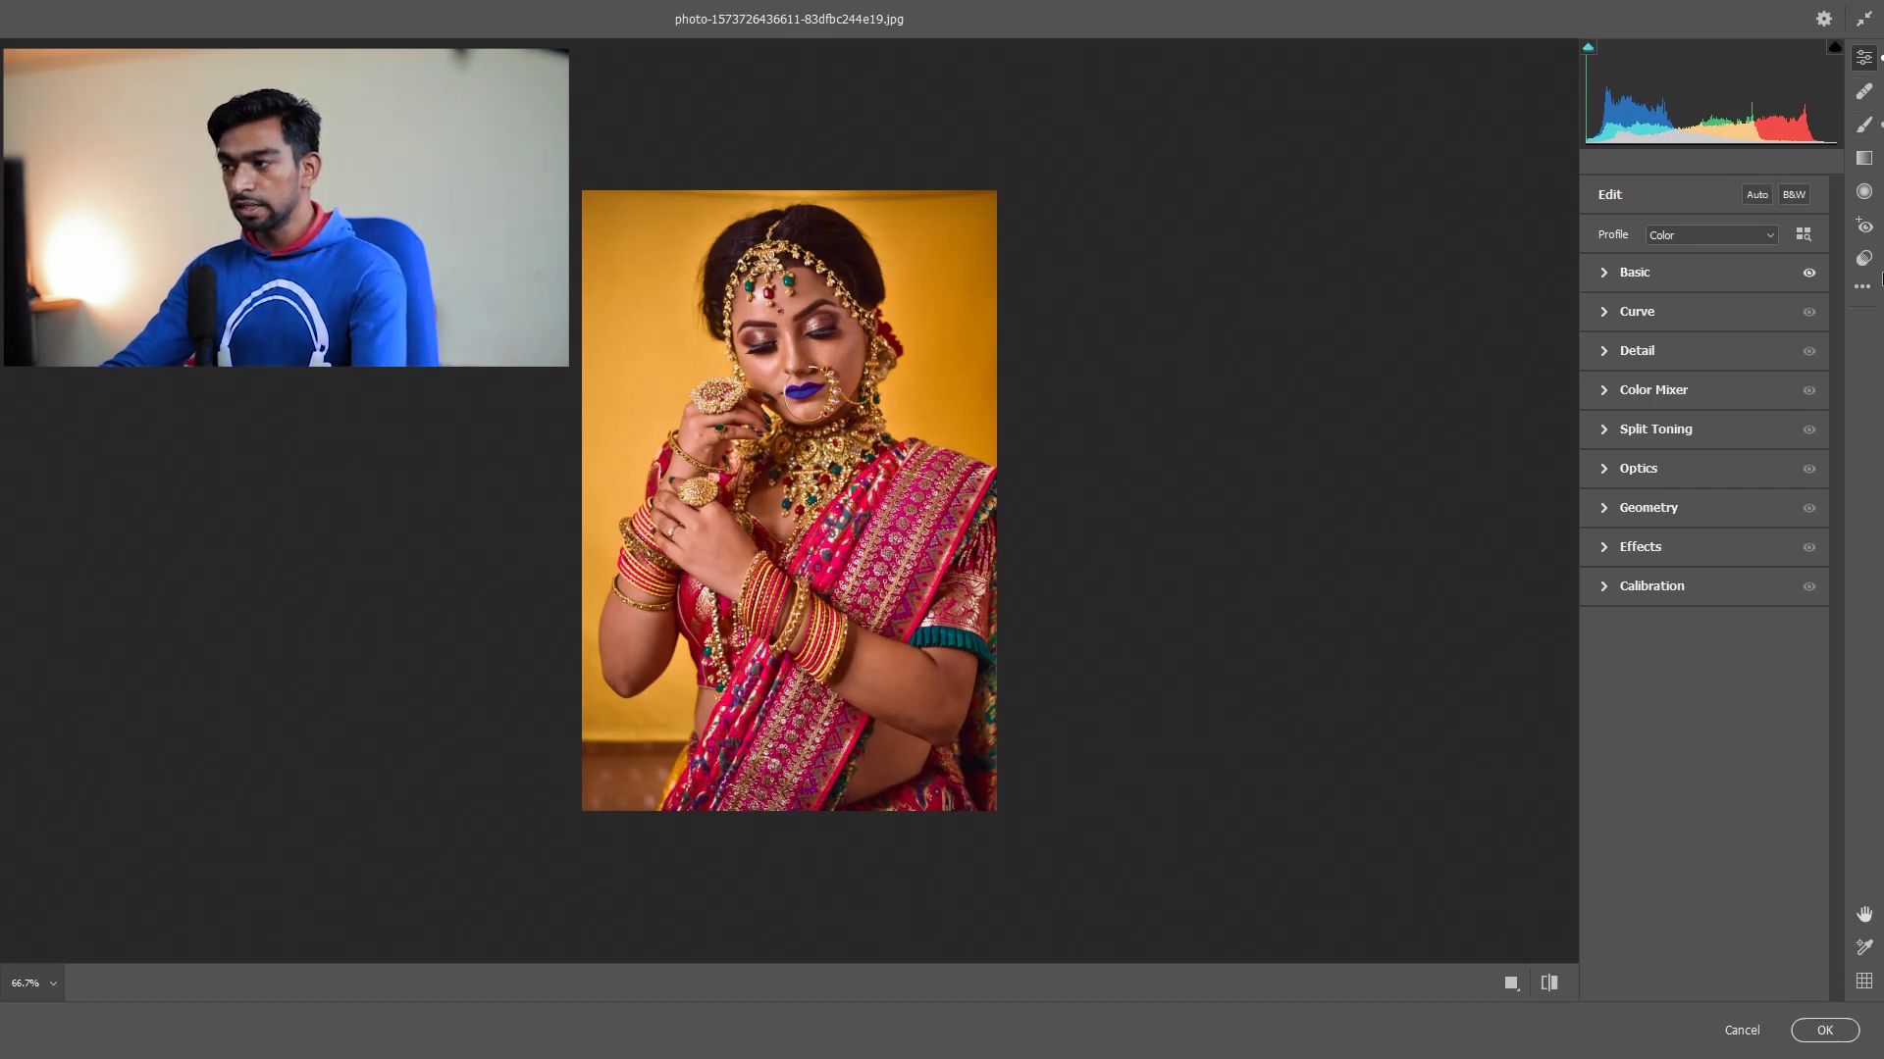
# Step: Browse the Presets options, cancel the profile import, and apply the blue-lipped Camera Raw edits
pyautogui.click(1865, 259)
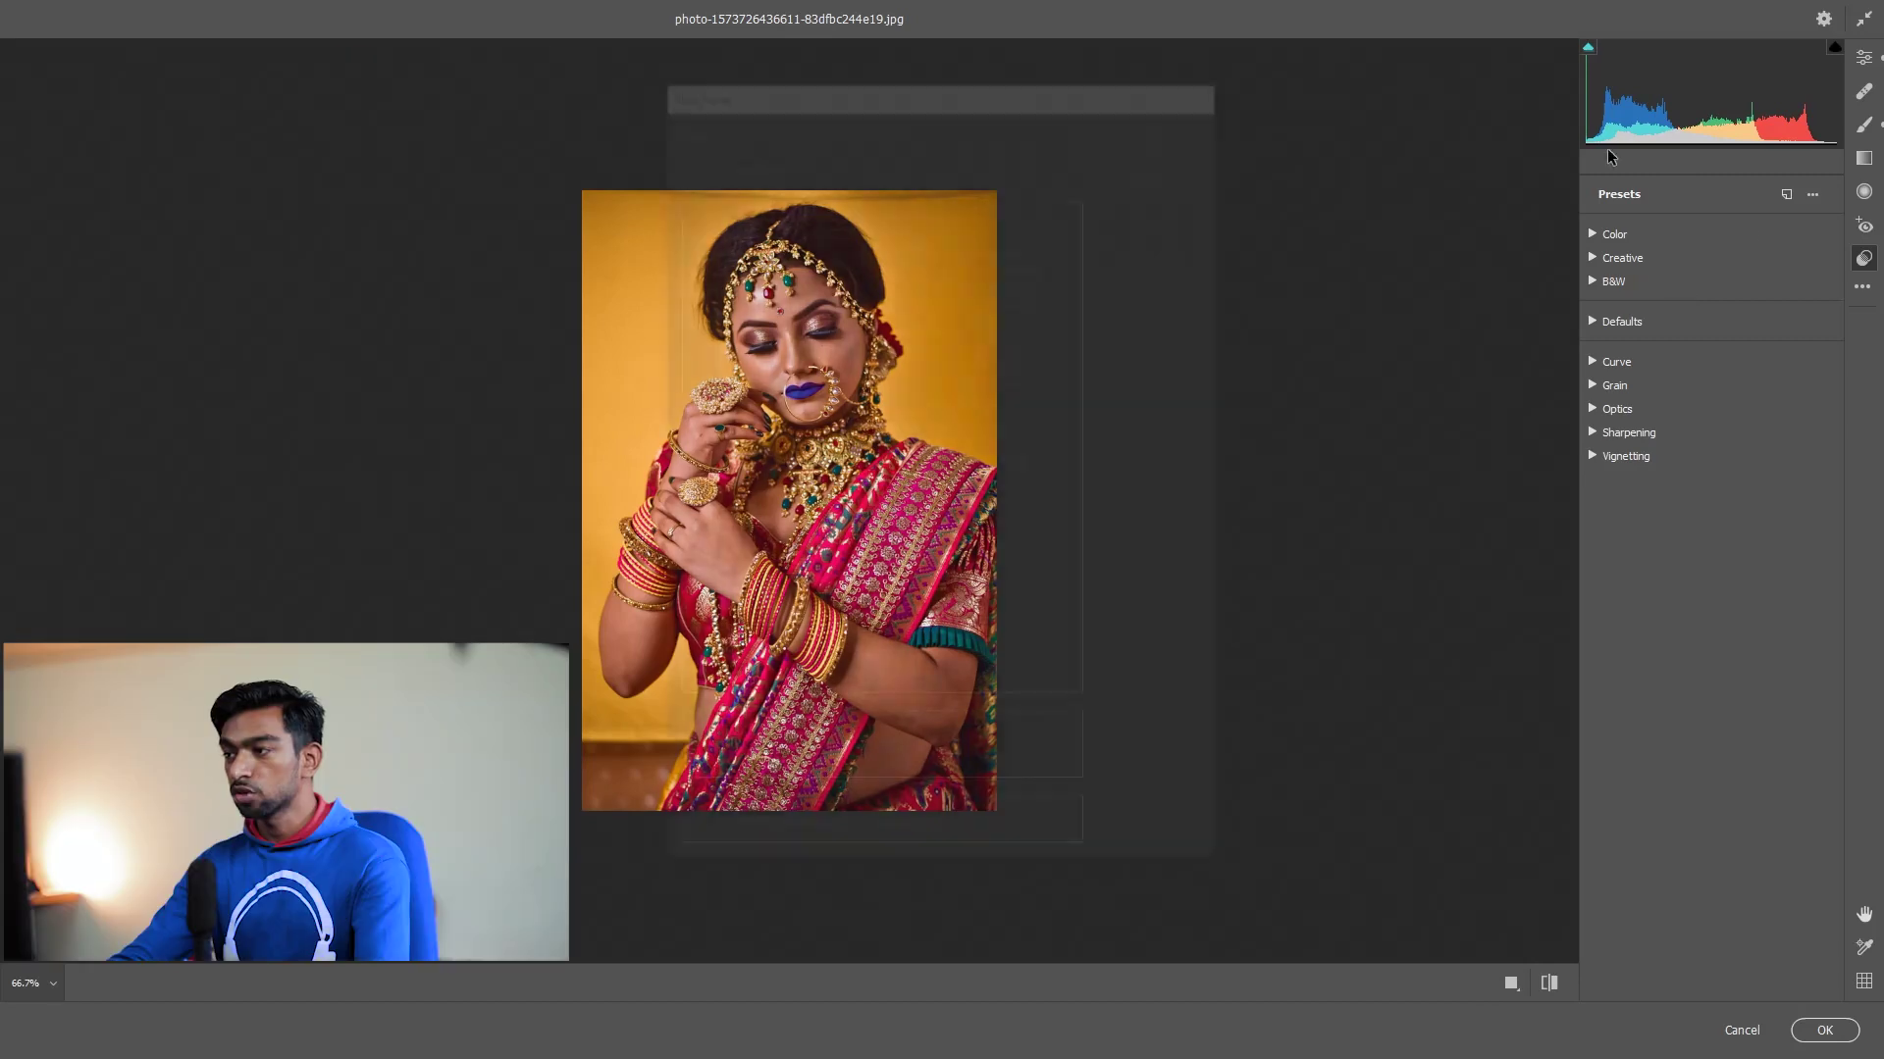
pyautogui.click(1812, 194)
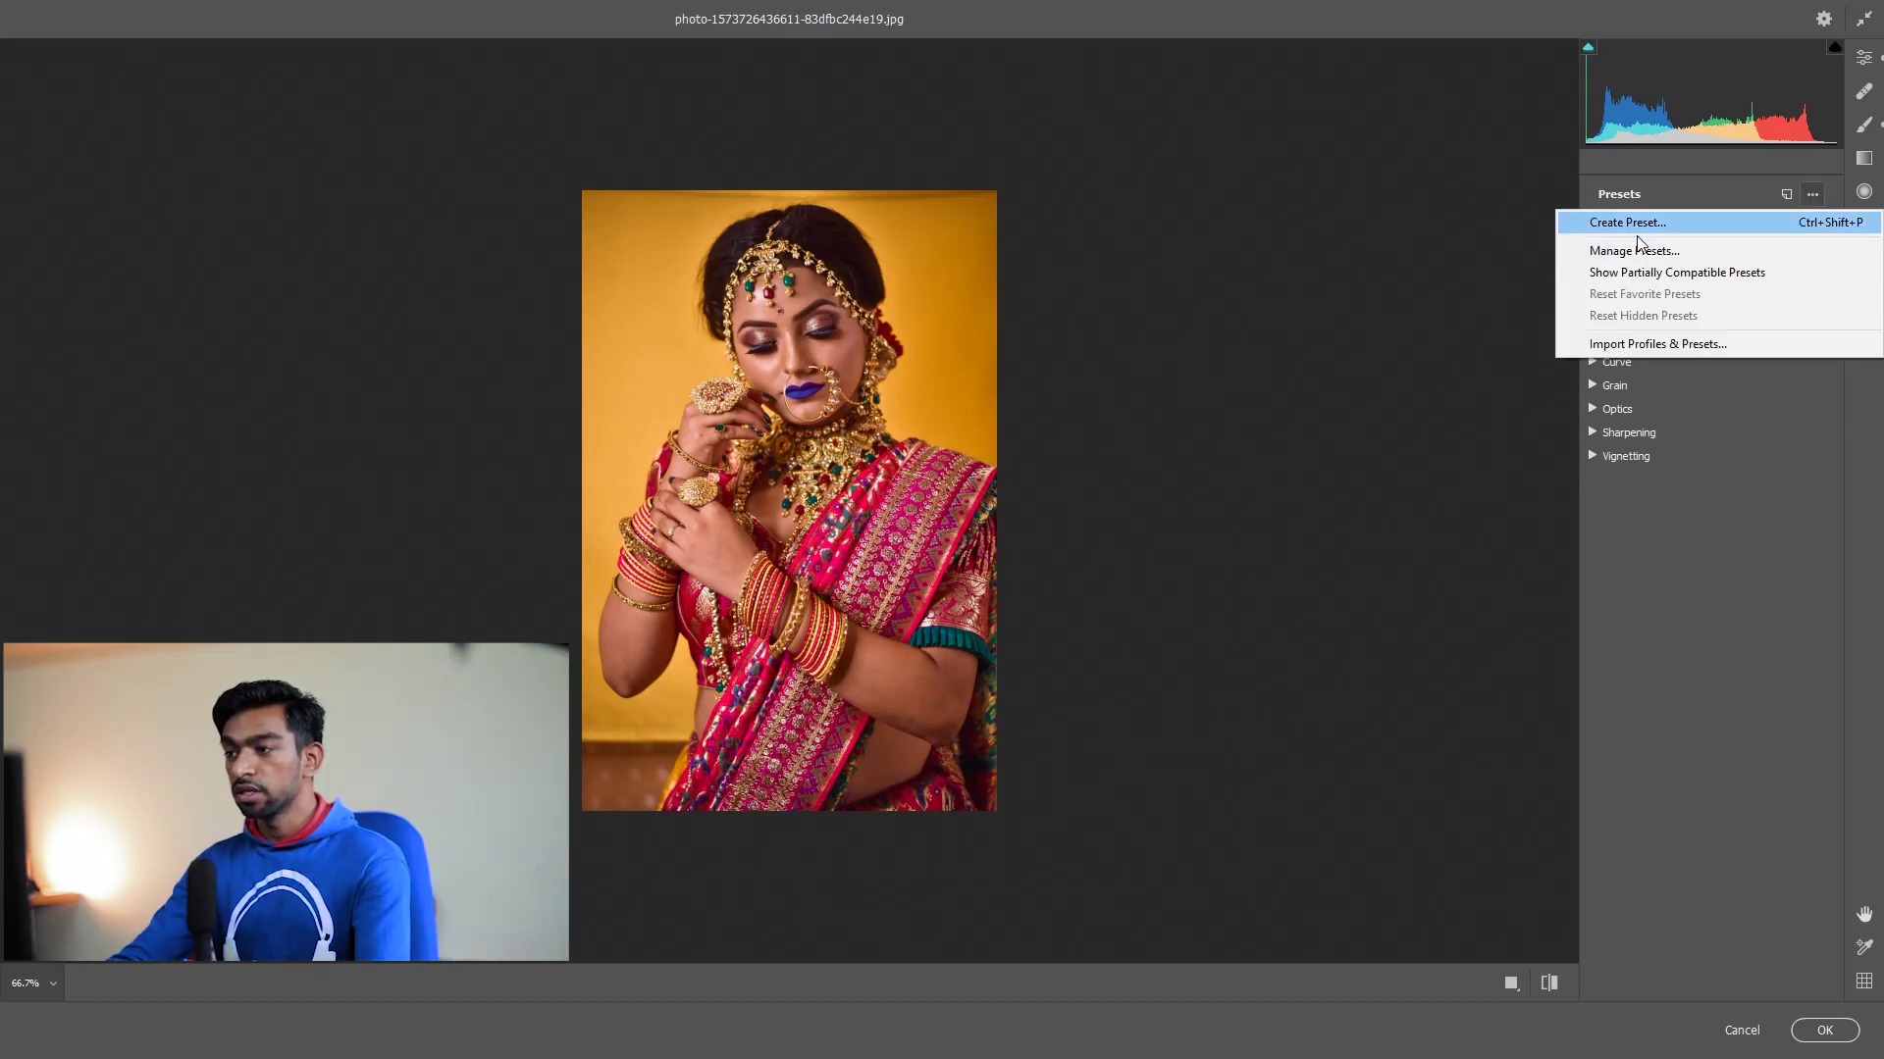
pyautogui.click(1648, 343)
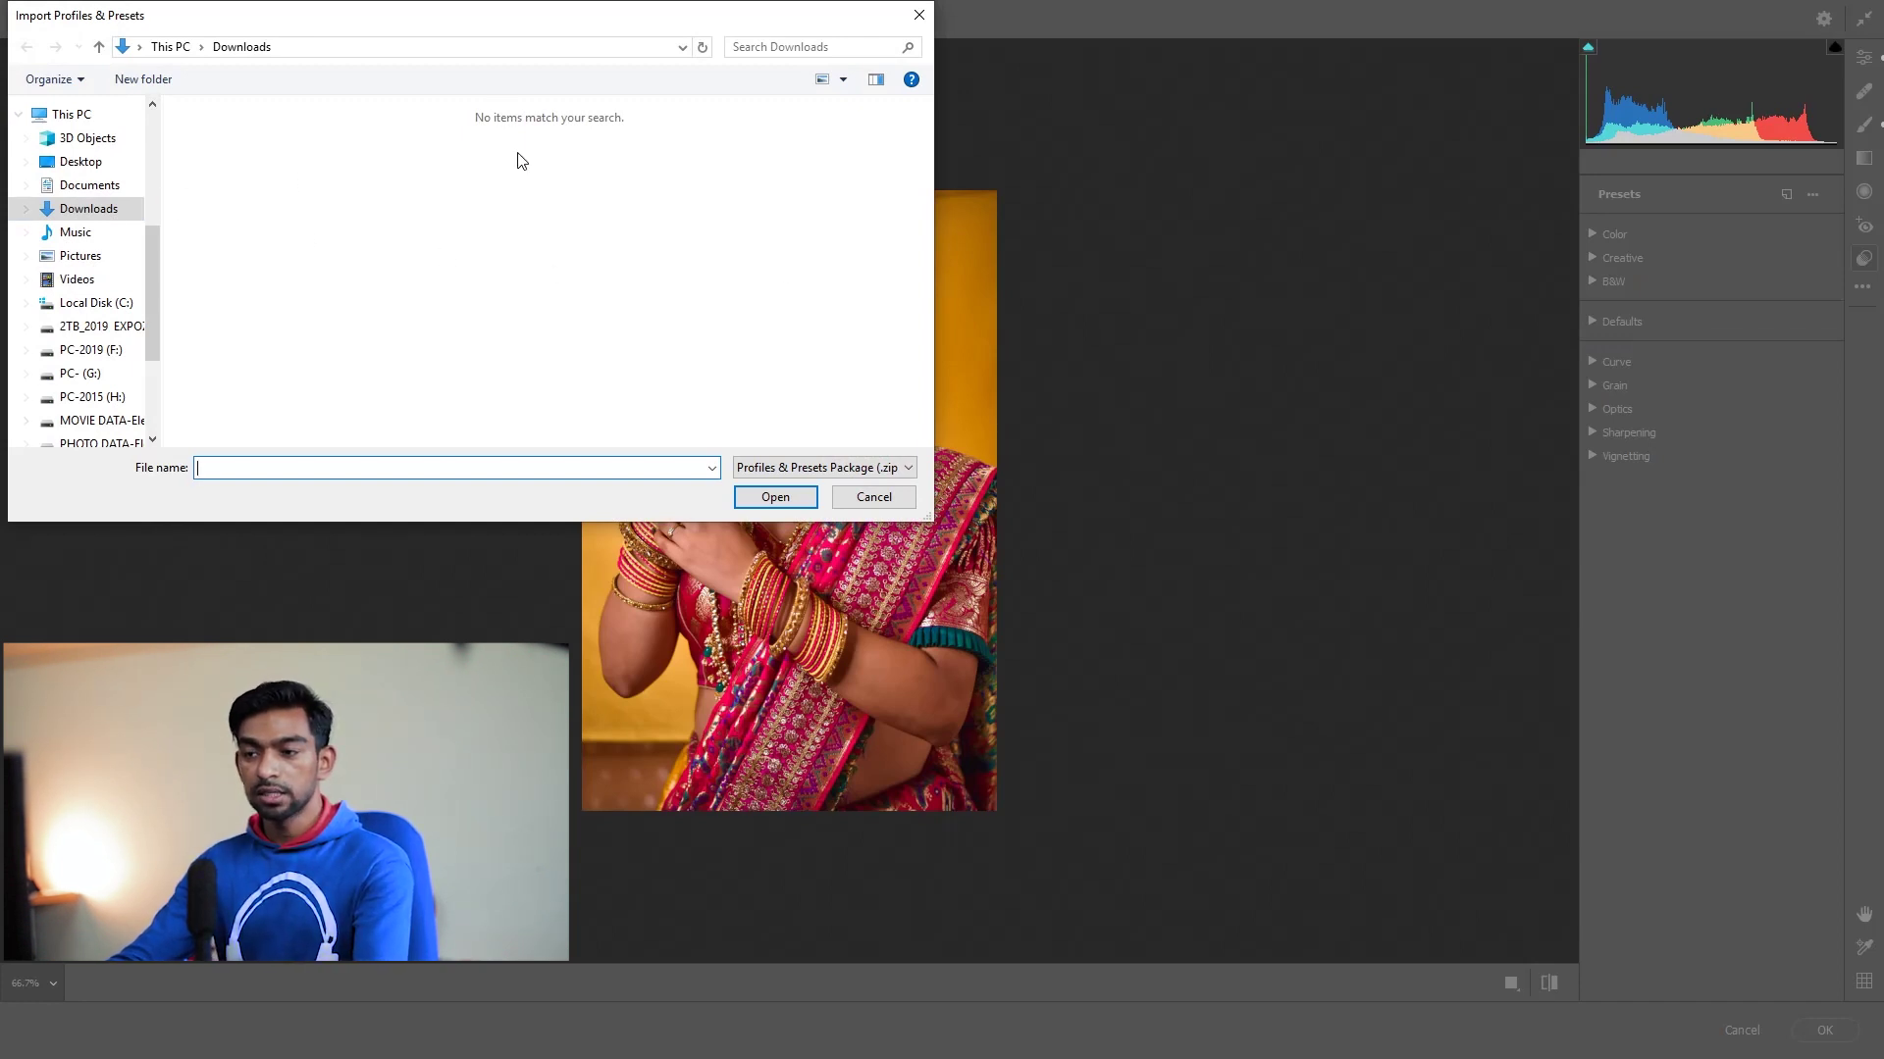
pyautogui.click(874, 500)
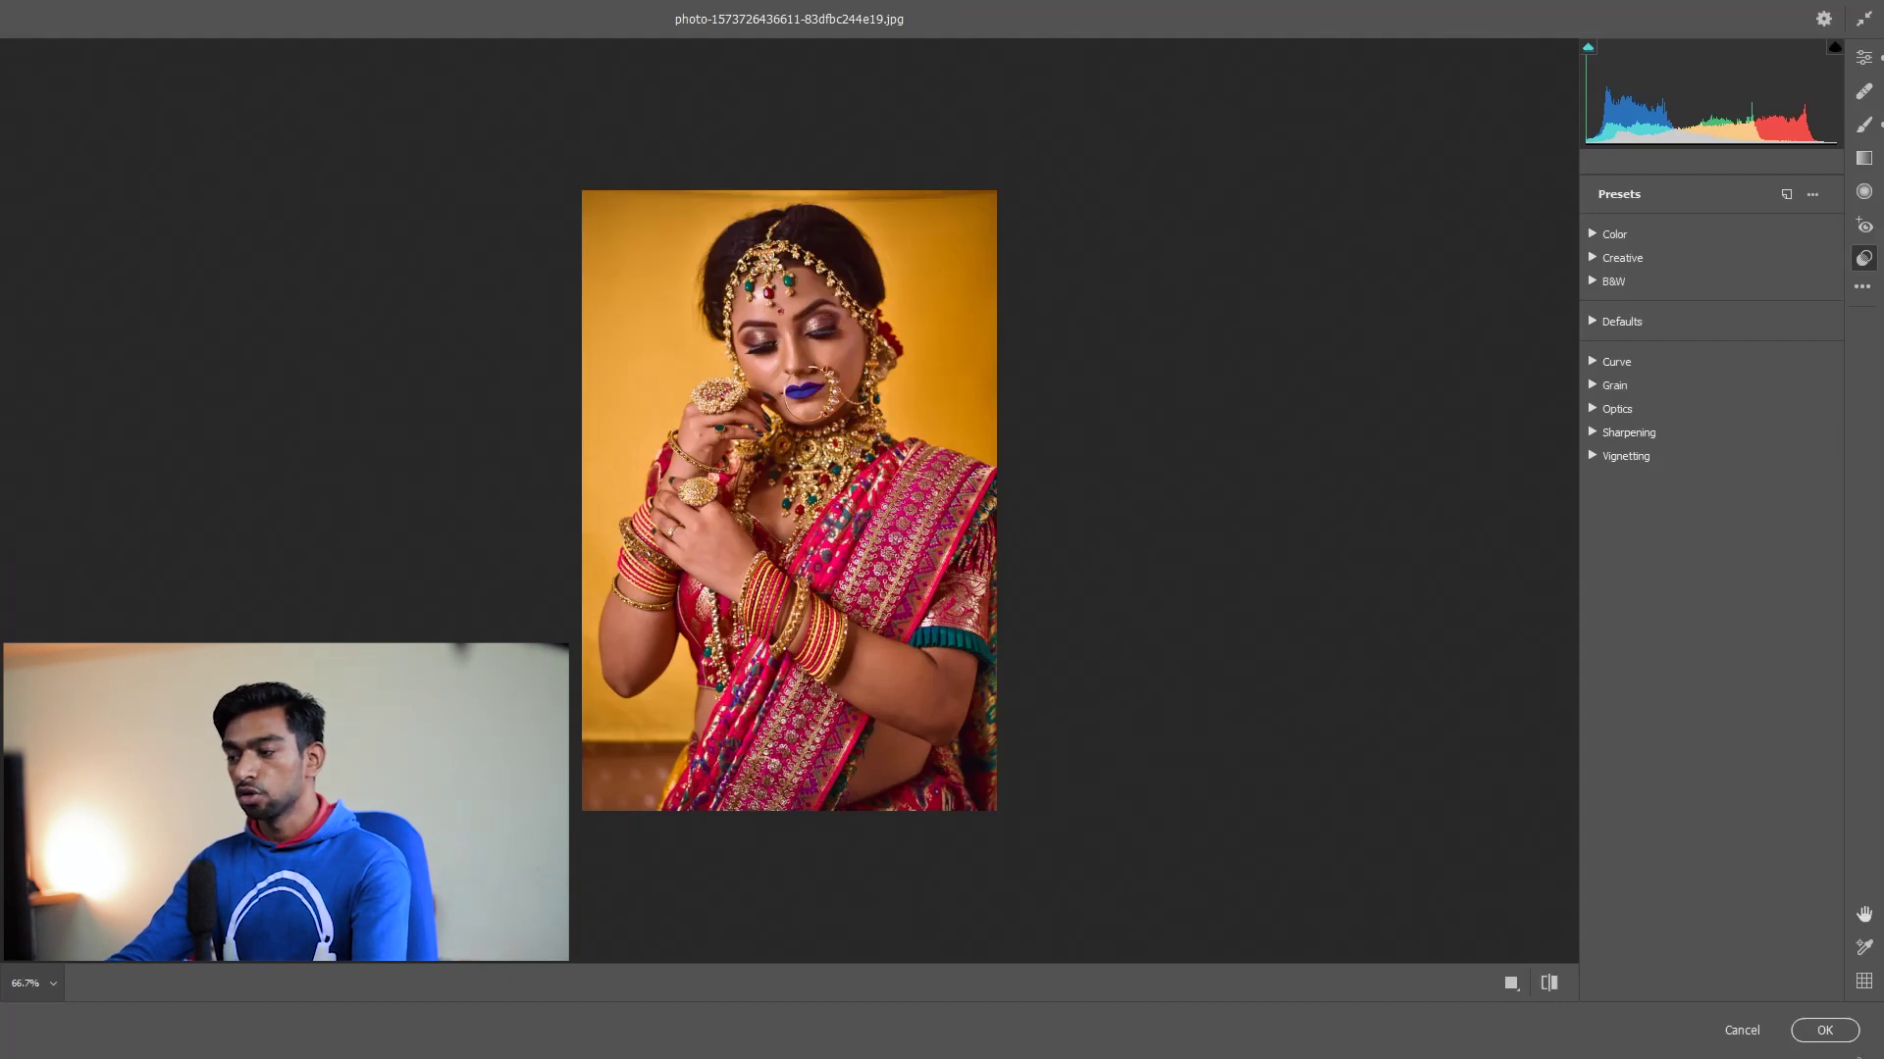
pyautogui.click(1825, 1030)
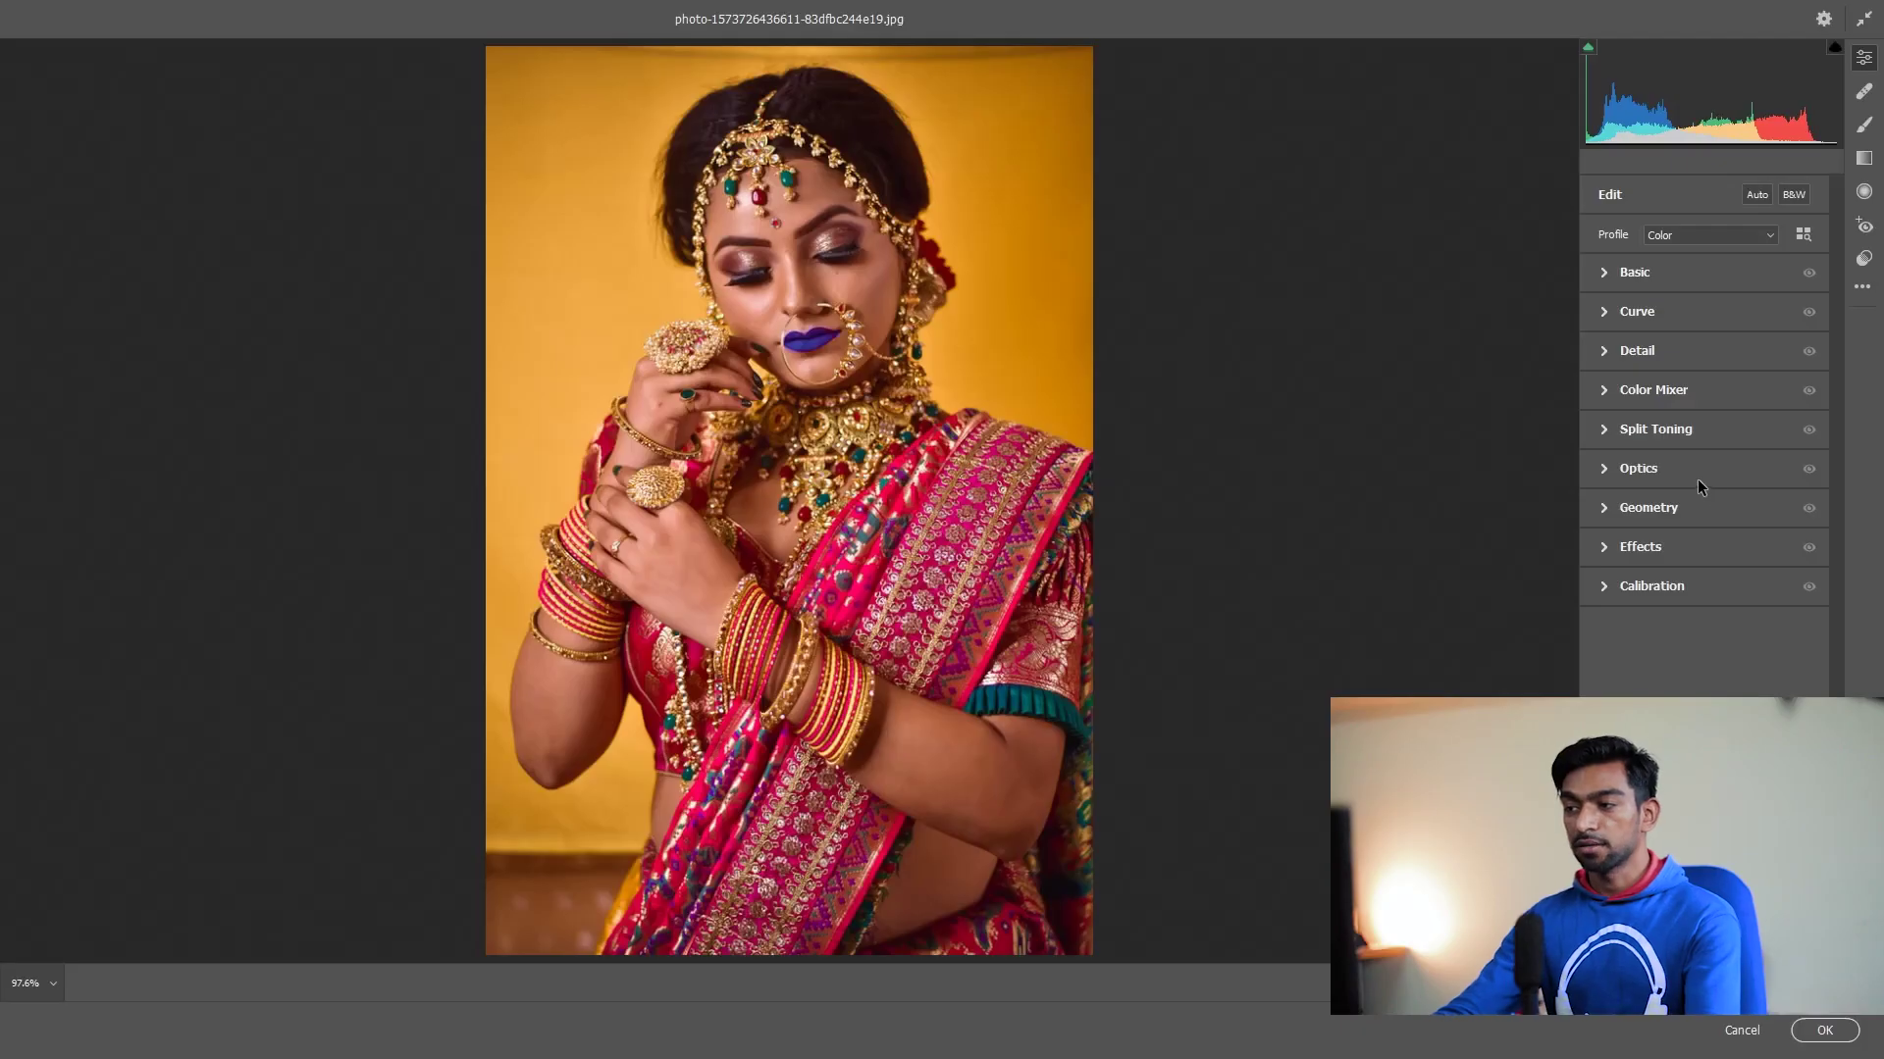
pyautogui.click(1609, 468)
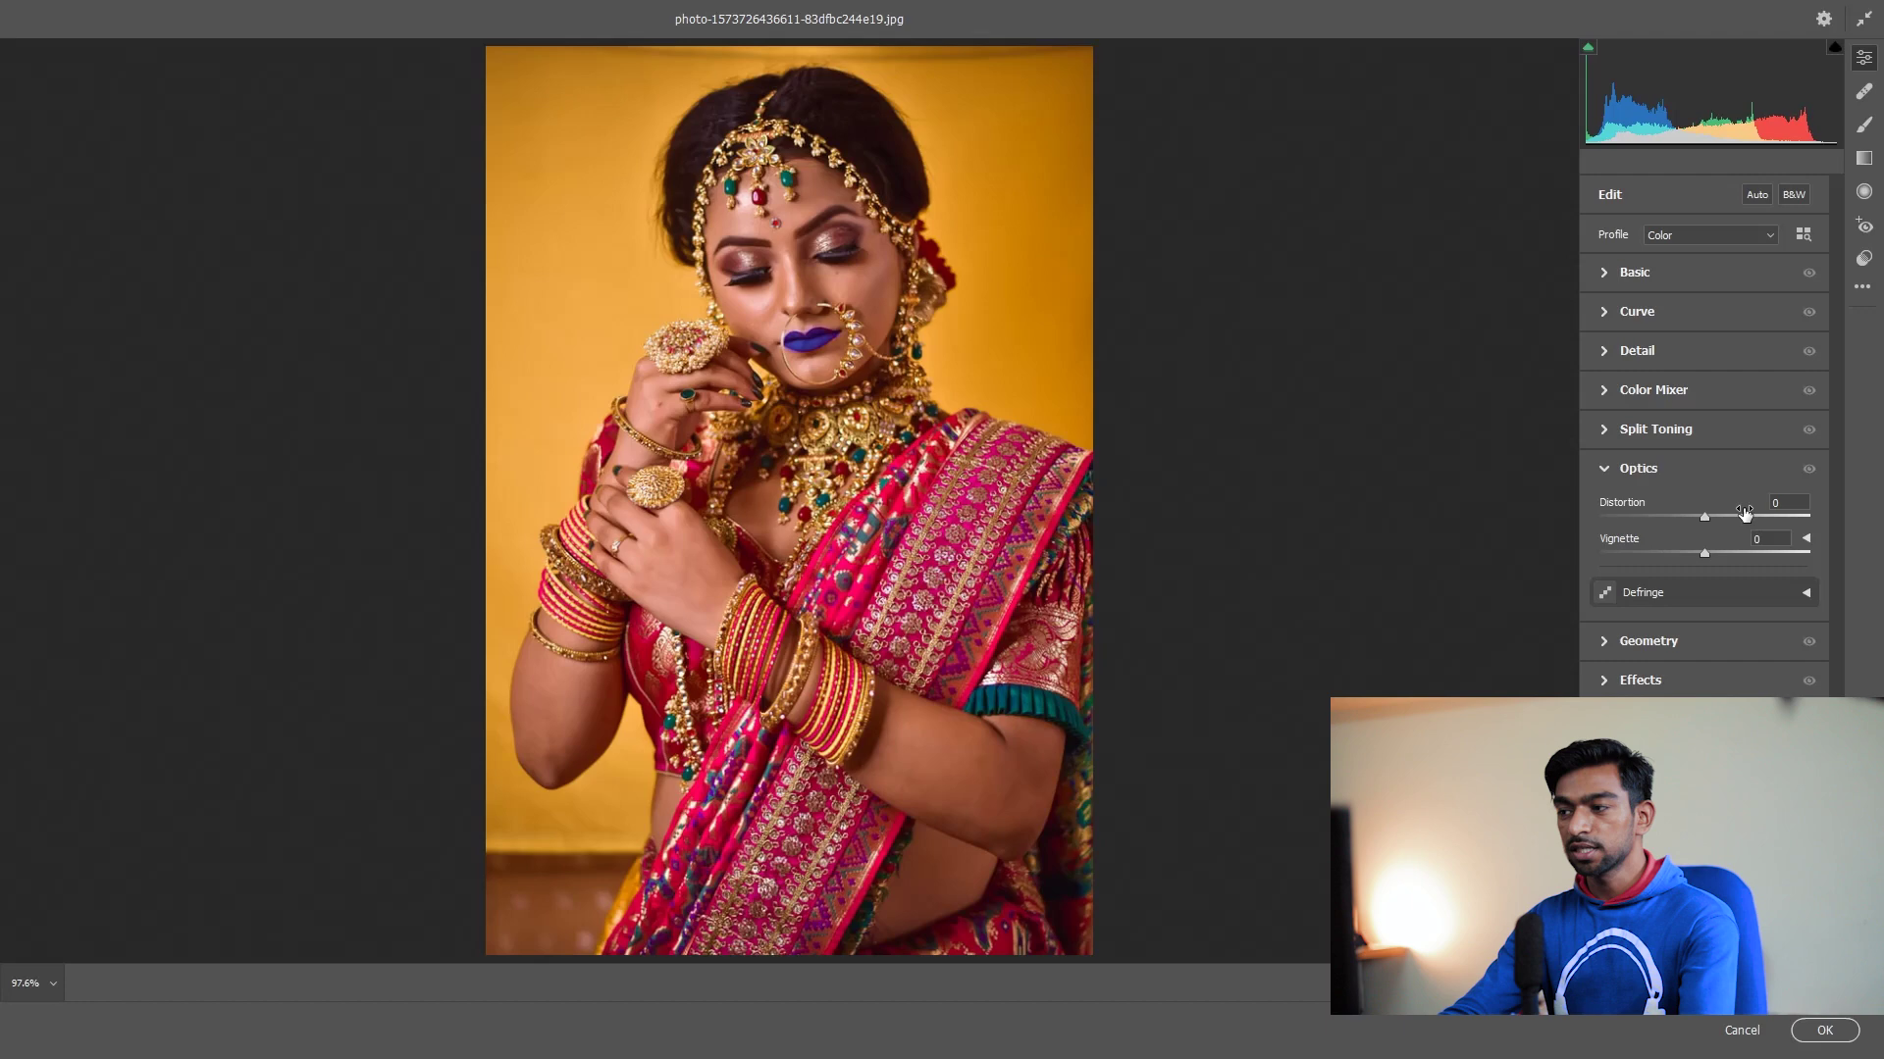
pyautogui.moveTo(1704, 518); pyautogui.dragTo(1703, 518)
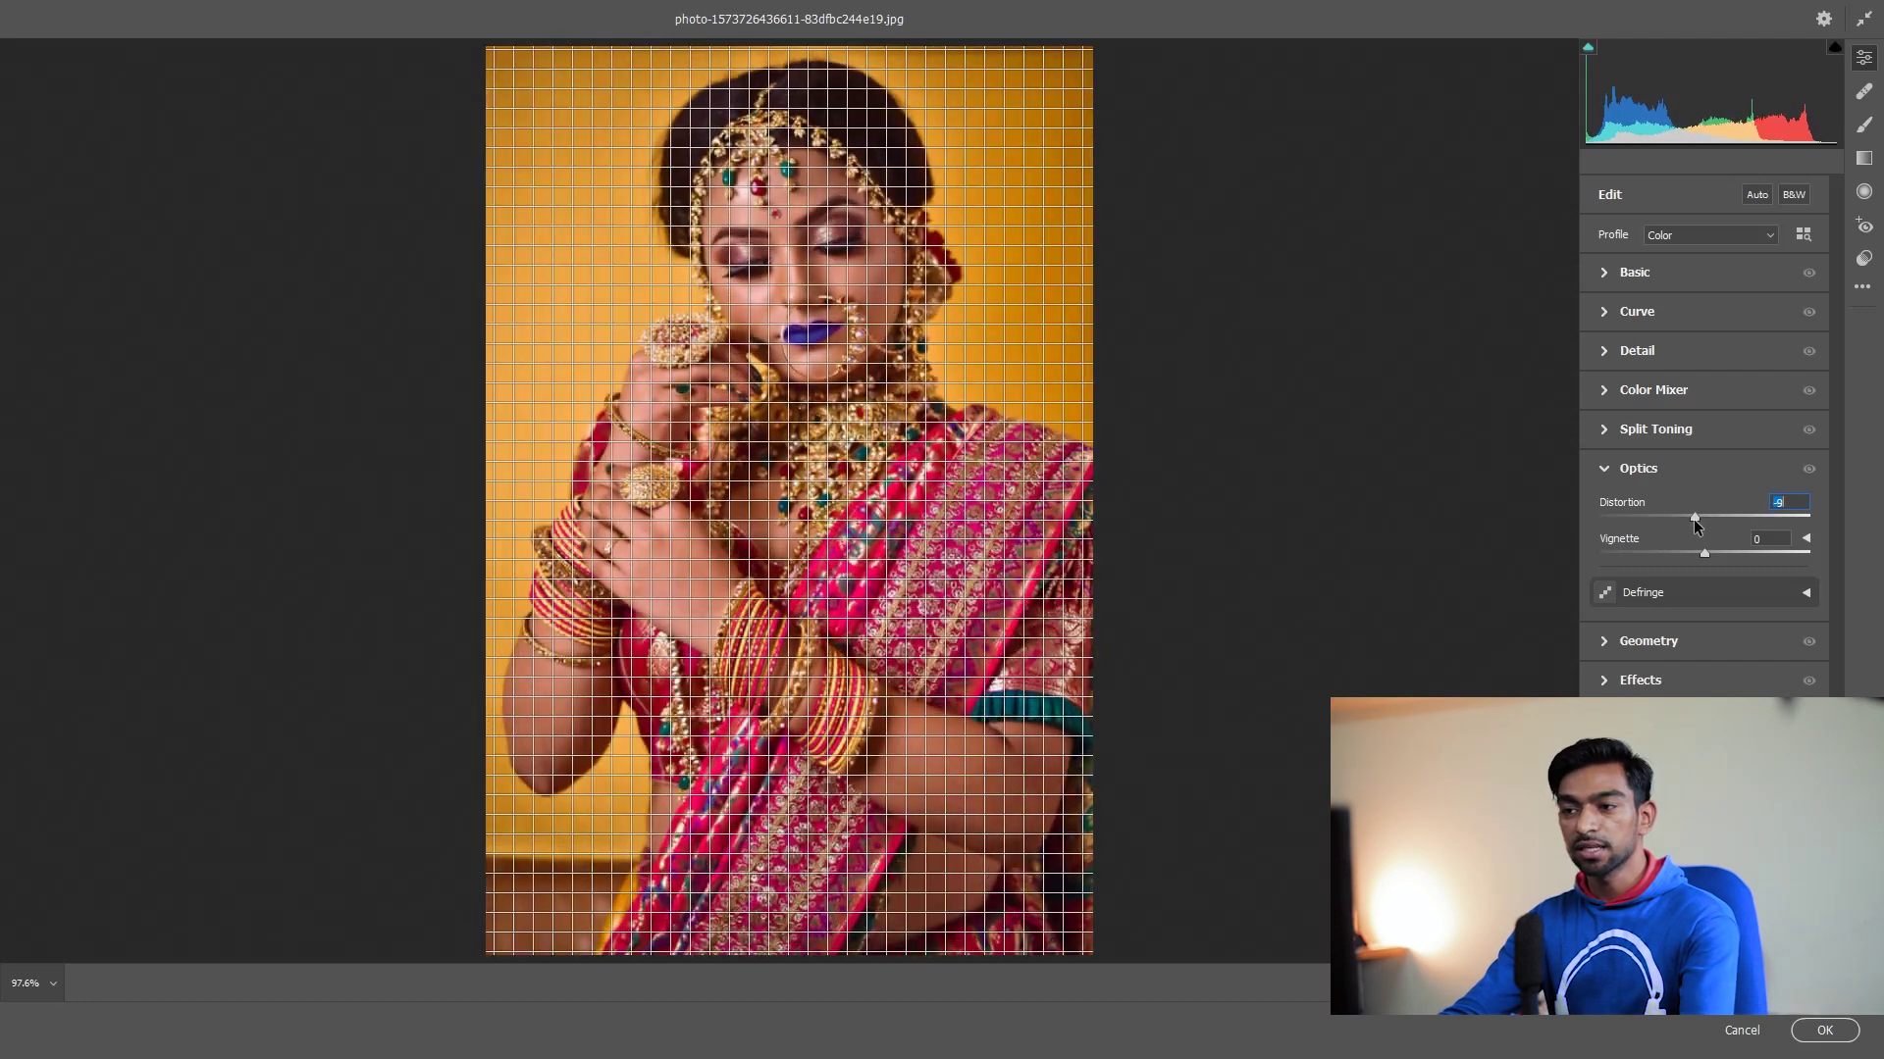
pyautogui.moveTo(1703, 520)
pyautogui.mouseDown()
pyautogui.moveTo(1687, 554)
pyautogui.moveTo(1697, 518)
pyautogui.mouseUp()
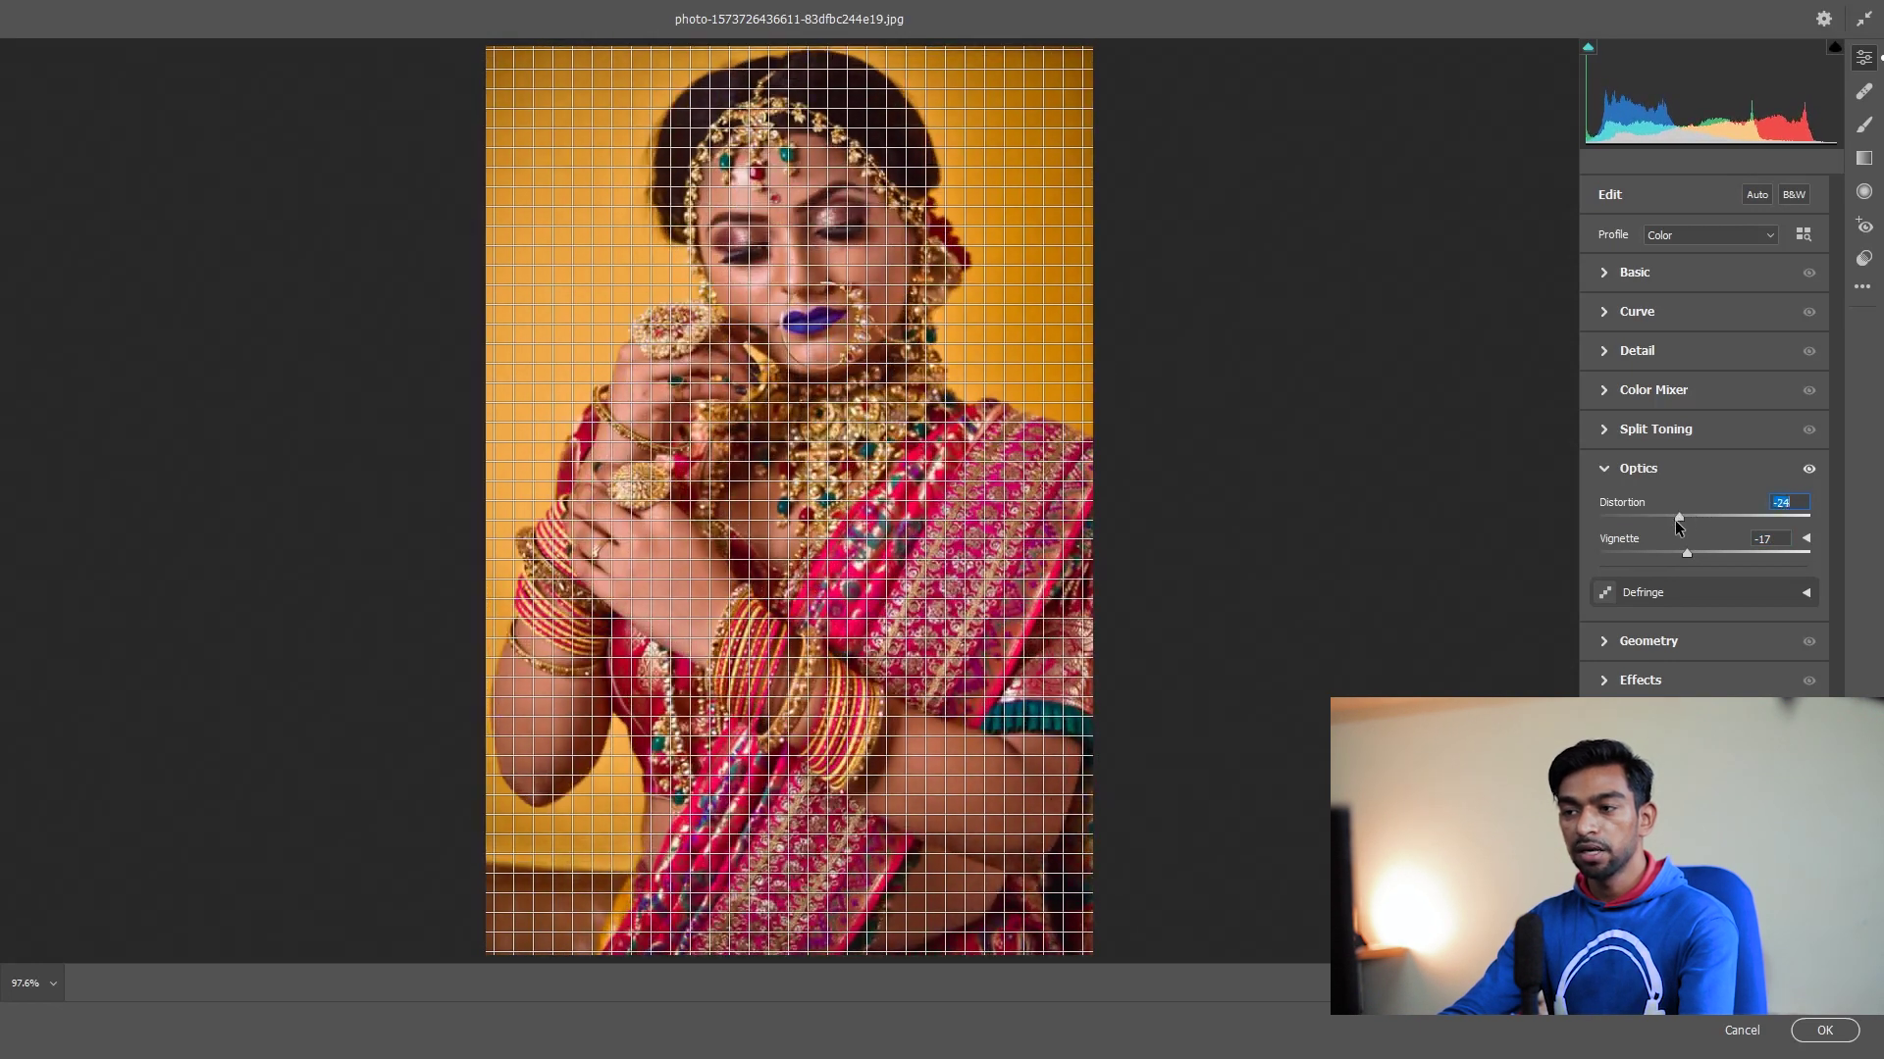
pyautogui.moveTo(1698, 518); pyautogui.dragTo(1698, 520)
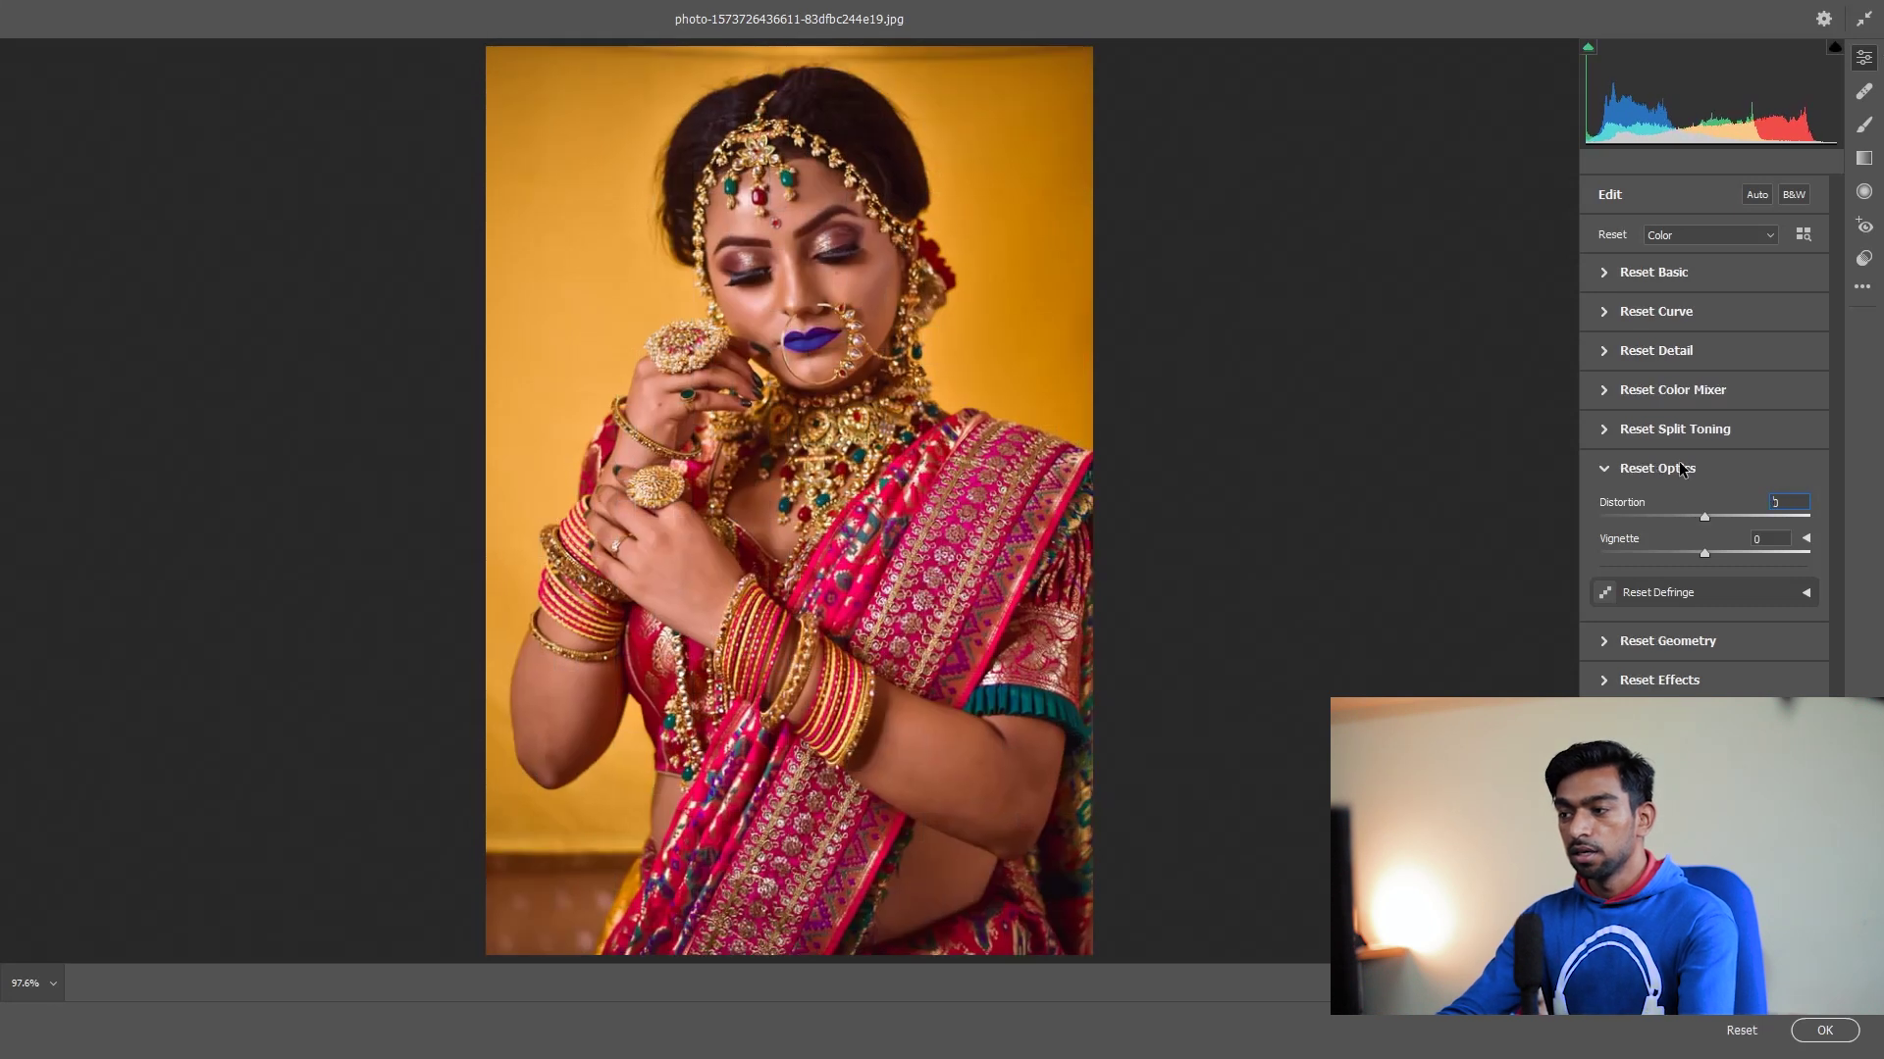
pyautogui.click(1607, 469)
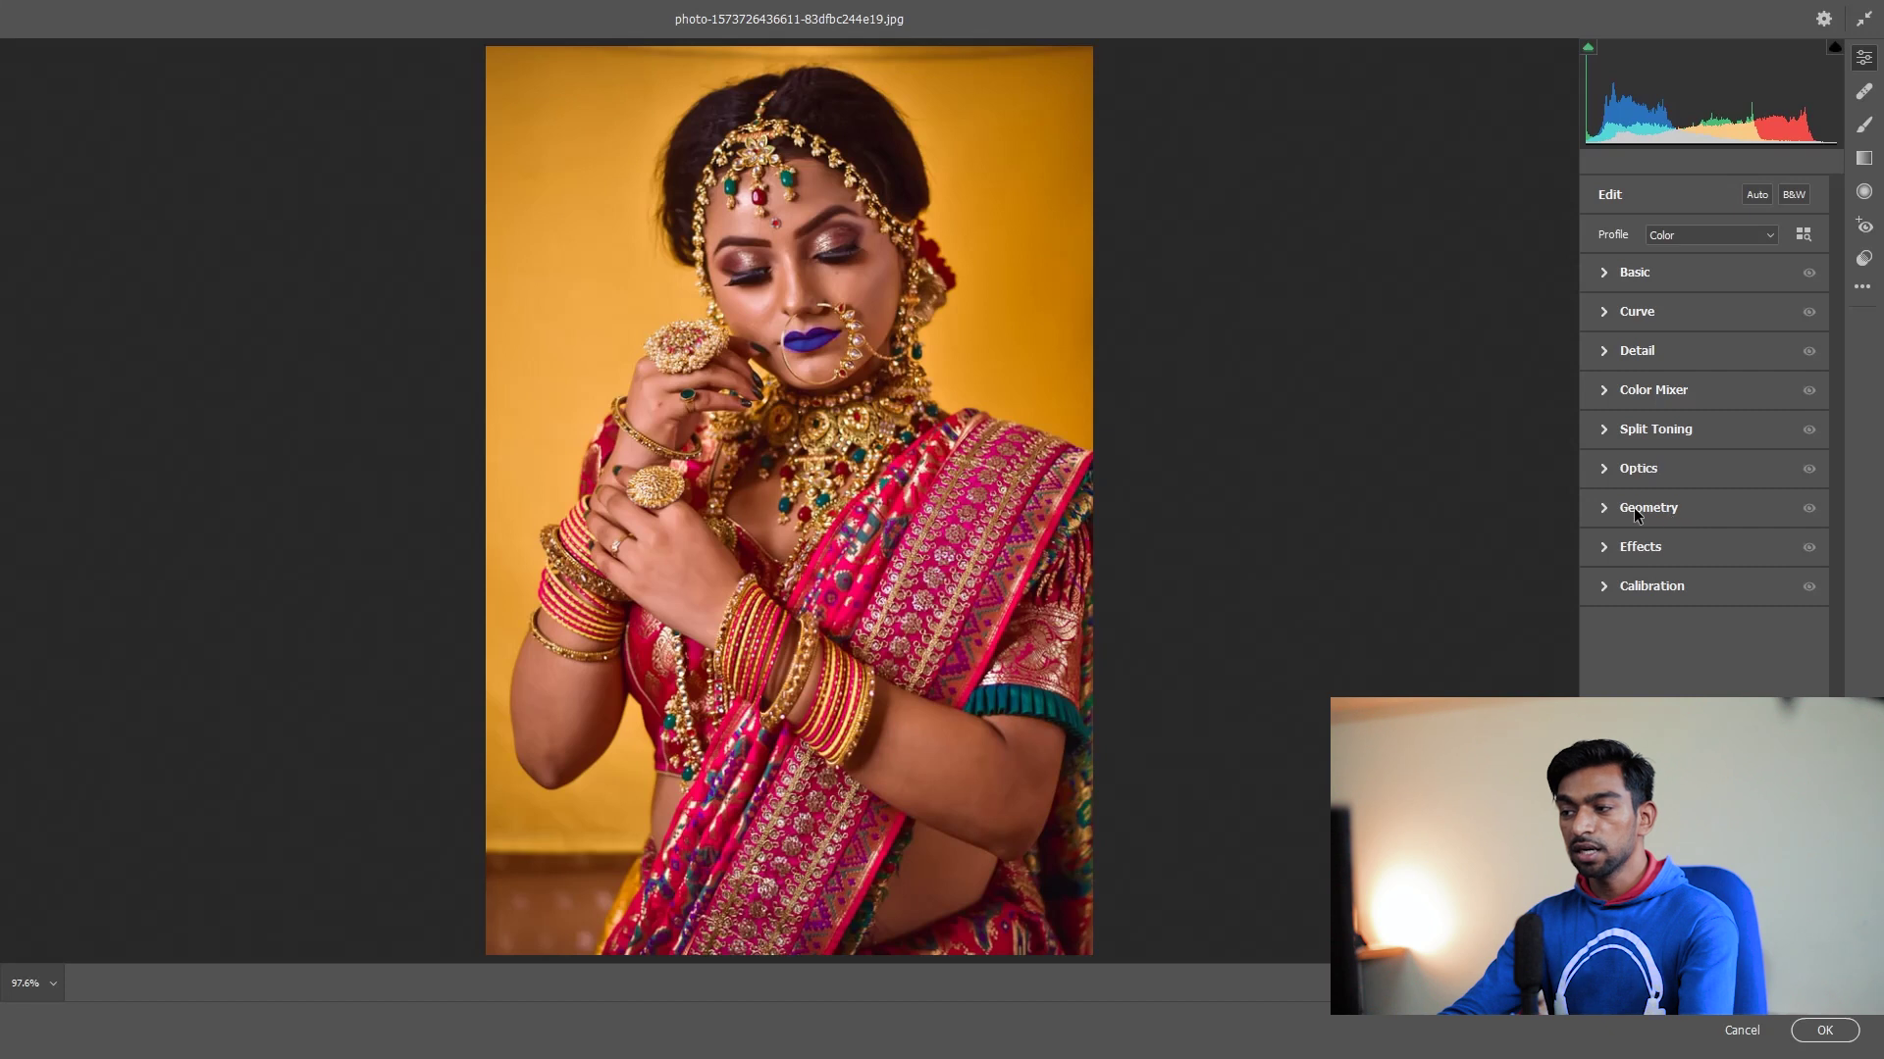
pyautogui.click(1648, 508)
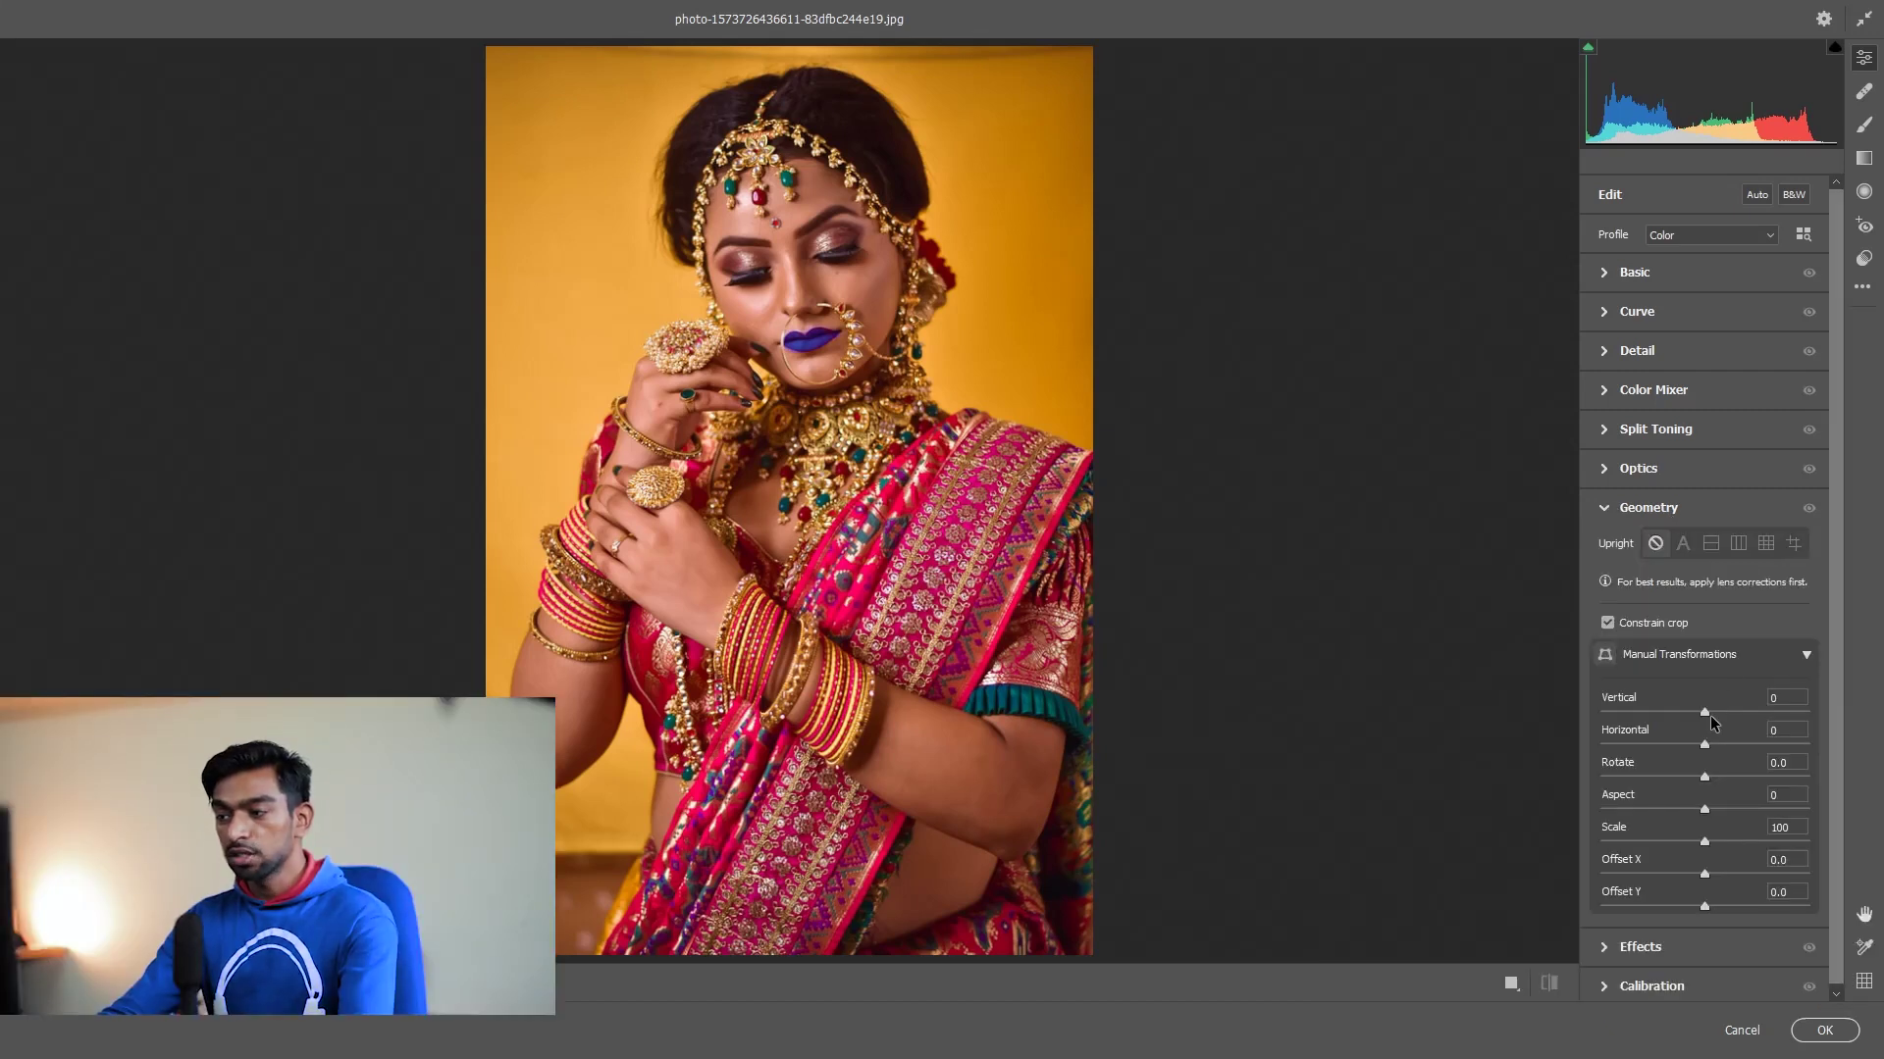
pyautogui.moveTo(1704, 744)
pyautogui.mouseDown()
pyautogui.moveTo(1662, 744)
pyautogui.moveTo(1695, 734)
pyautogui.moveTo(1689, 713)
pyautogui.mouseUp()
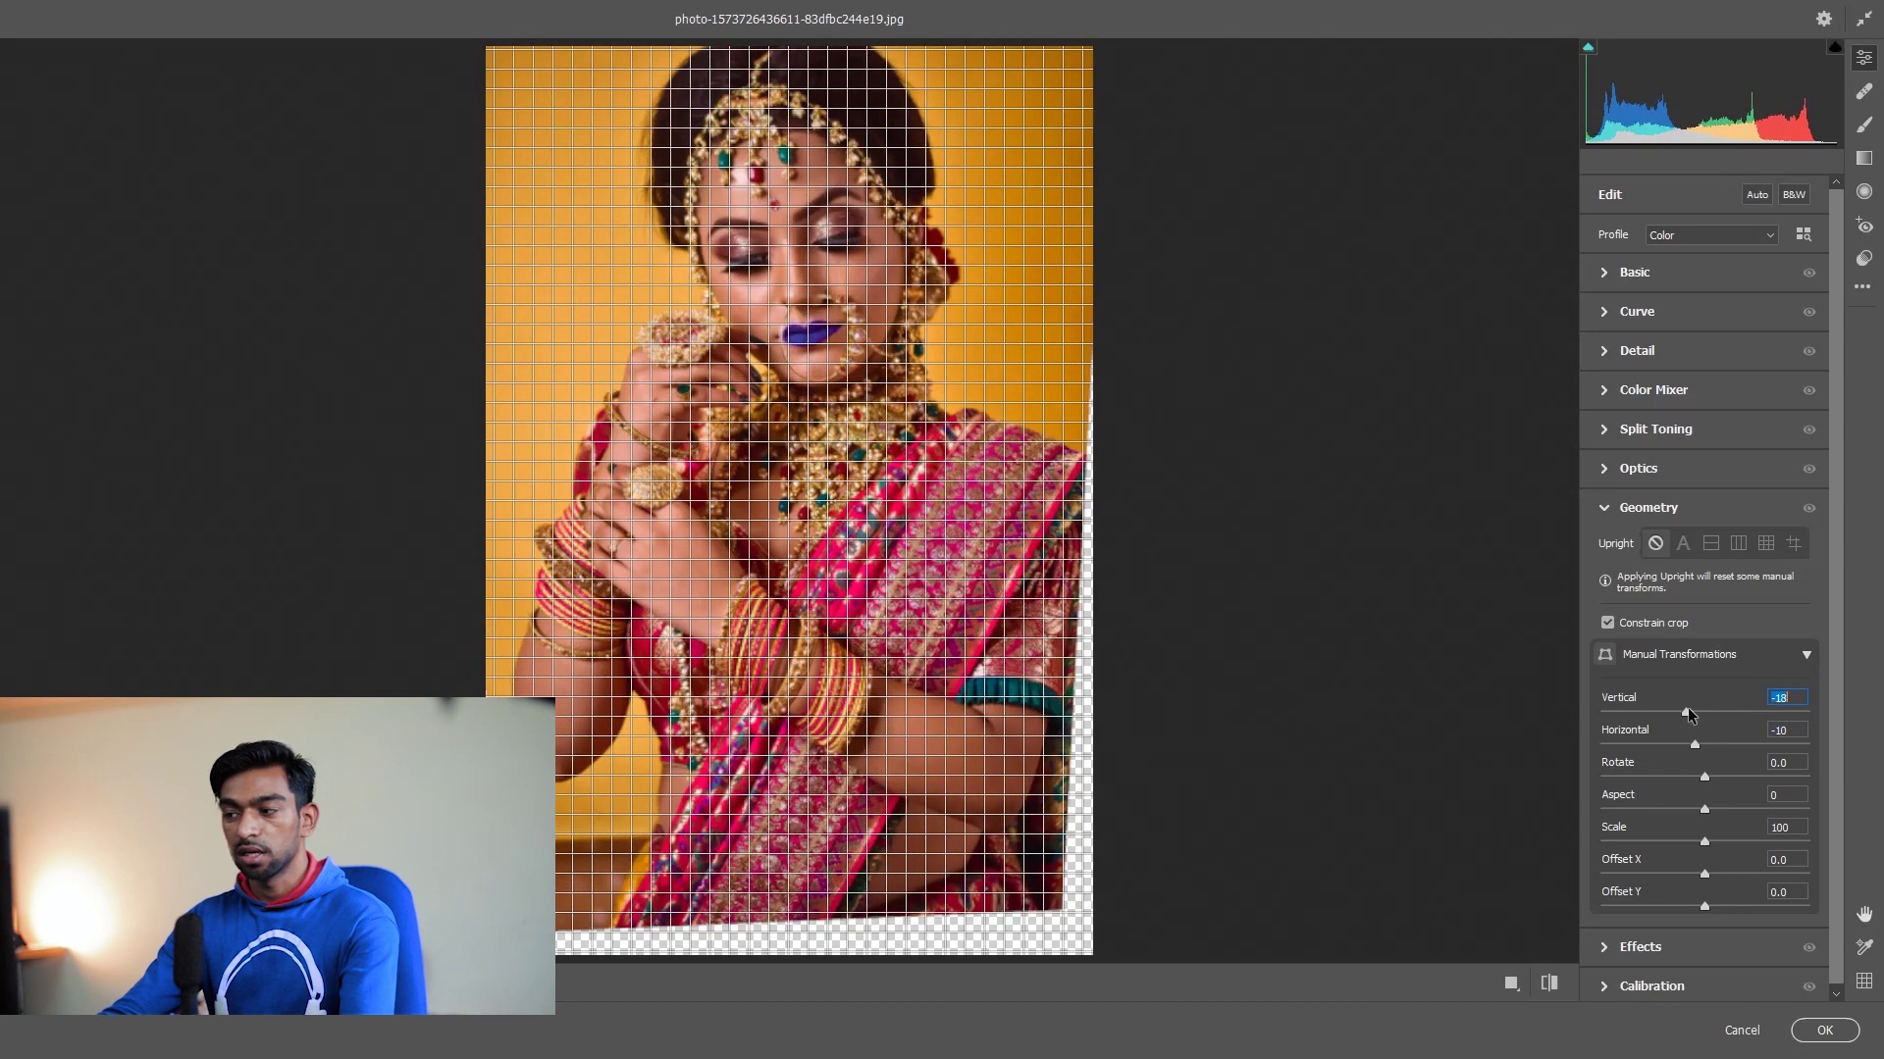
pyautogui.moveTo(1704, 810); pyautogui.dragTo(1684, 811)
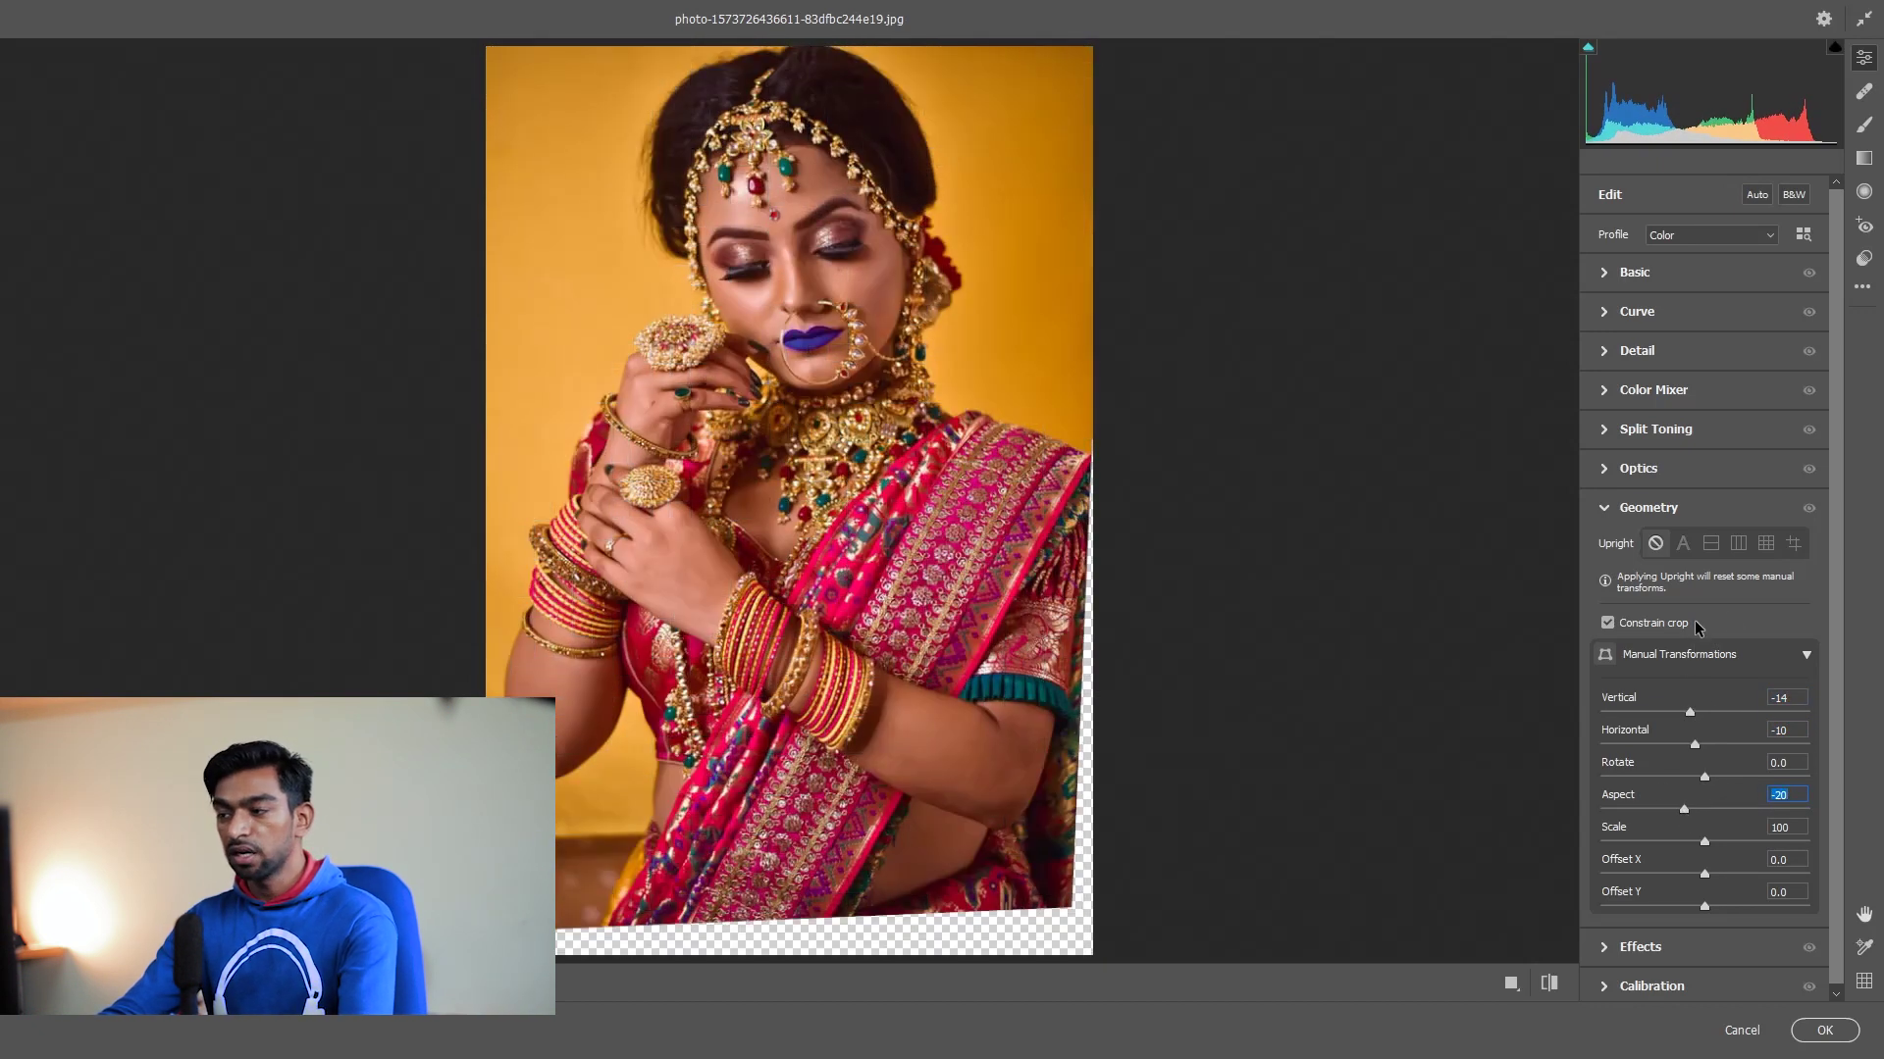
pyautogui.press('alt')
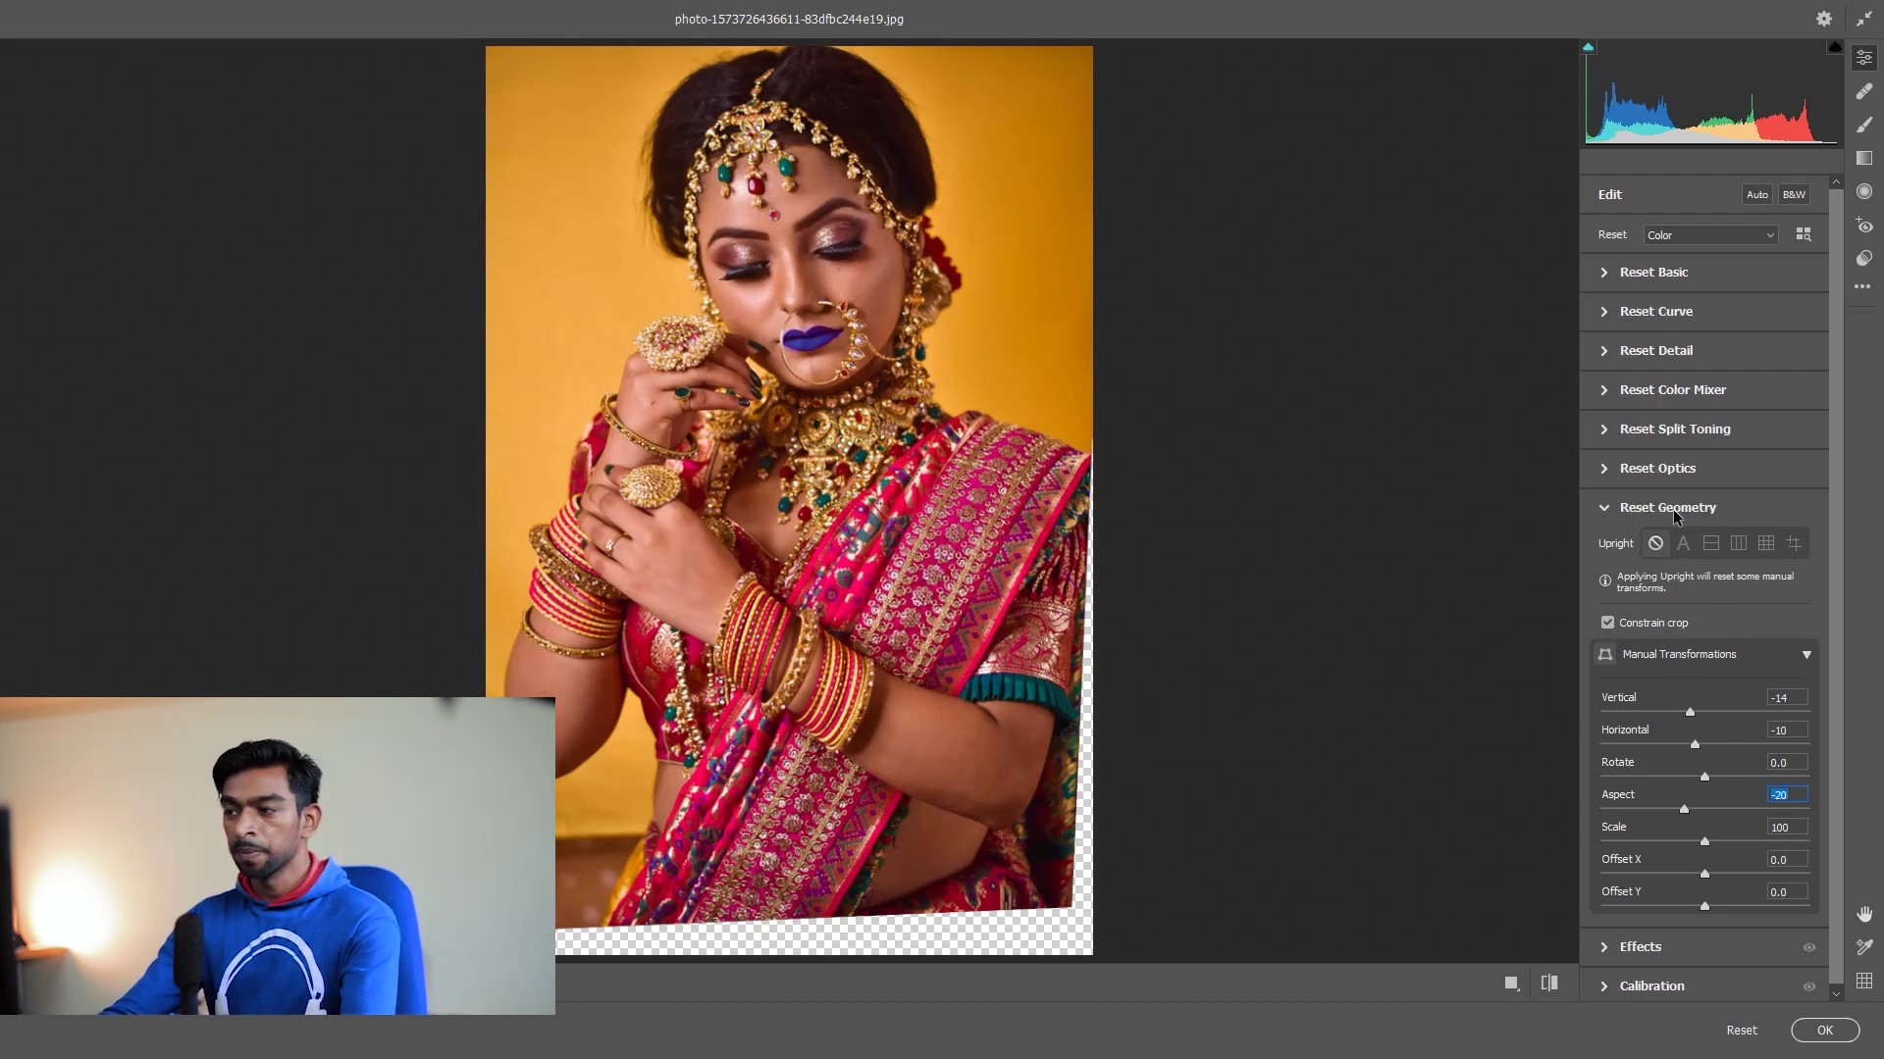
pyautogui.keyDown('alt'); pyautogui.click(1681, 508); pyautogui.keyUp('alt')
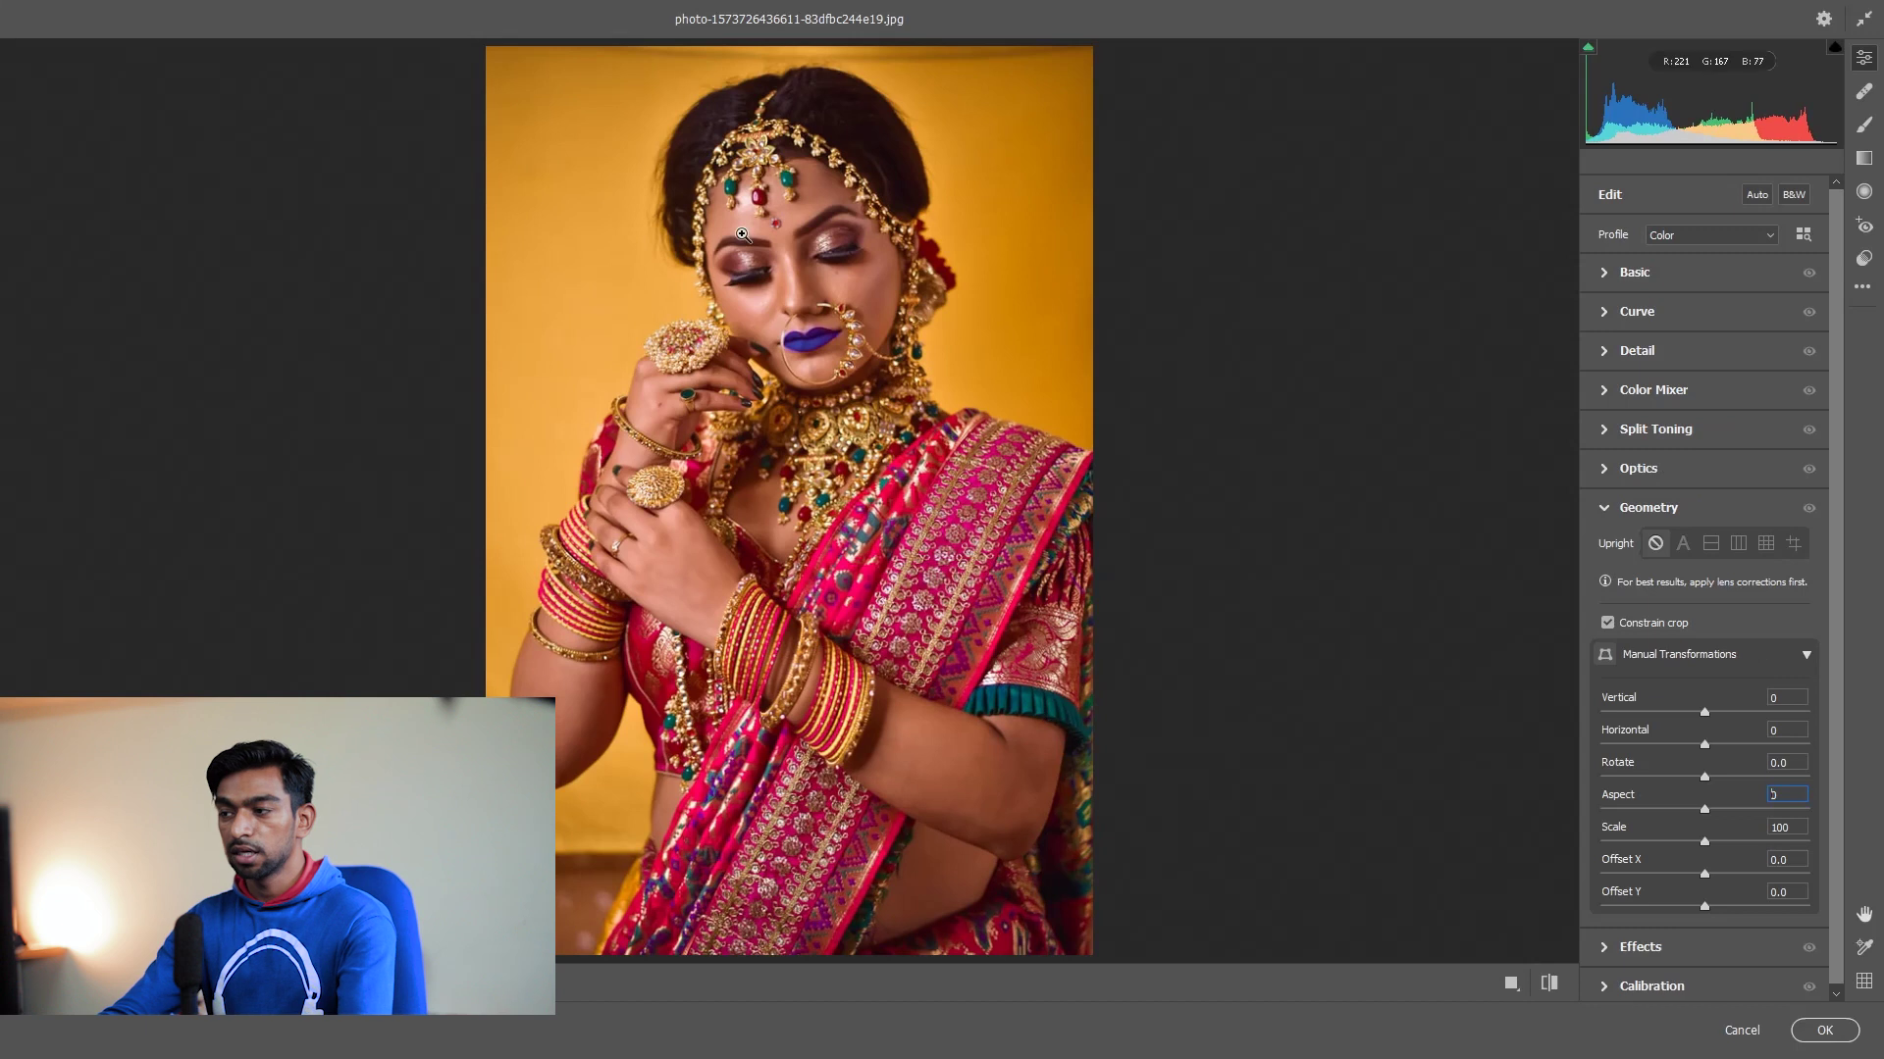
pyautogui.press('alt')
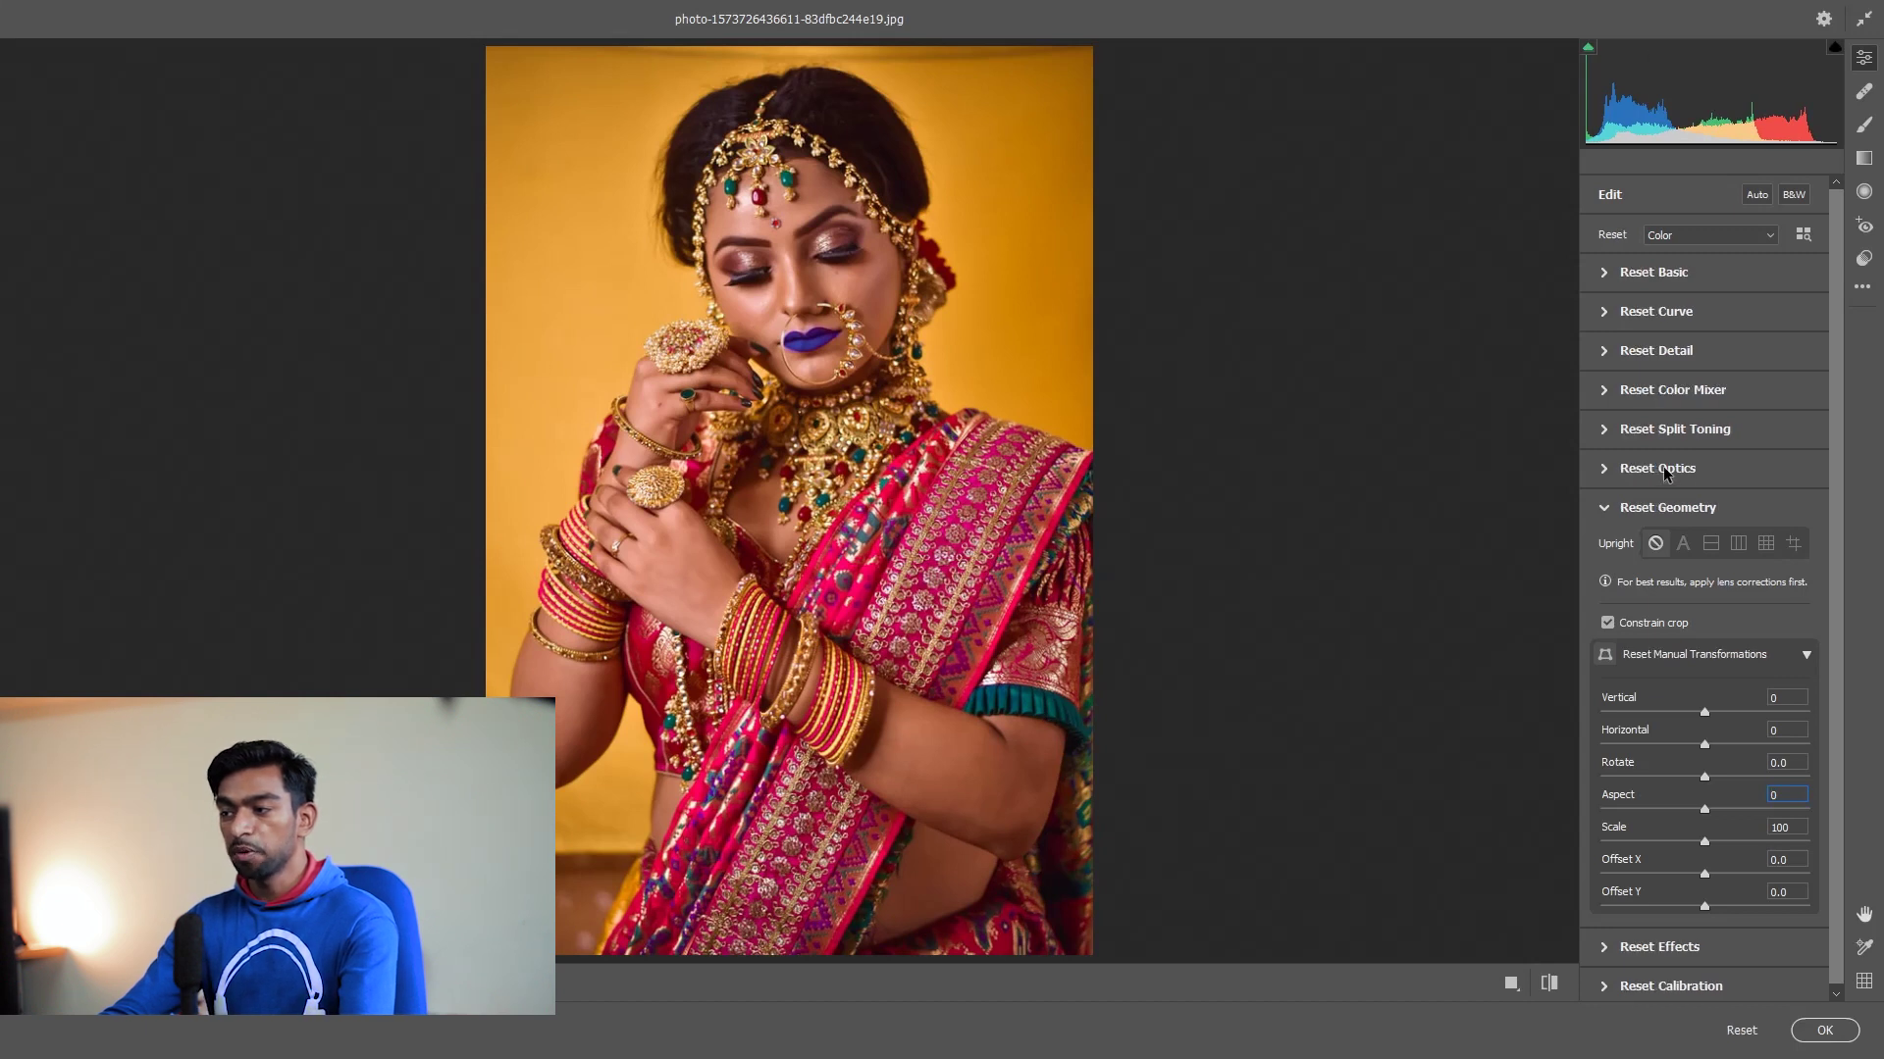
pyautogui.click(1611, 507)
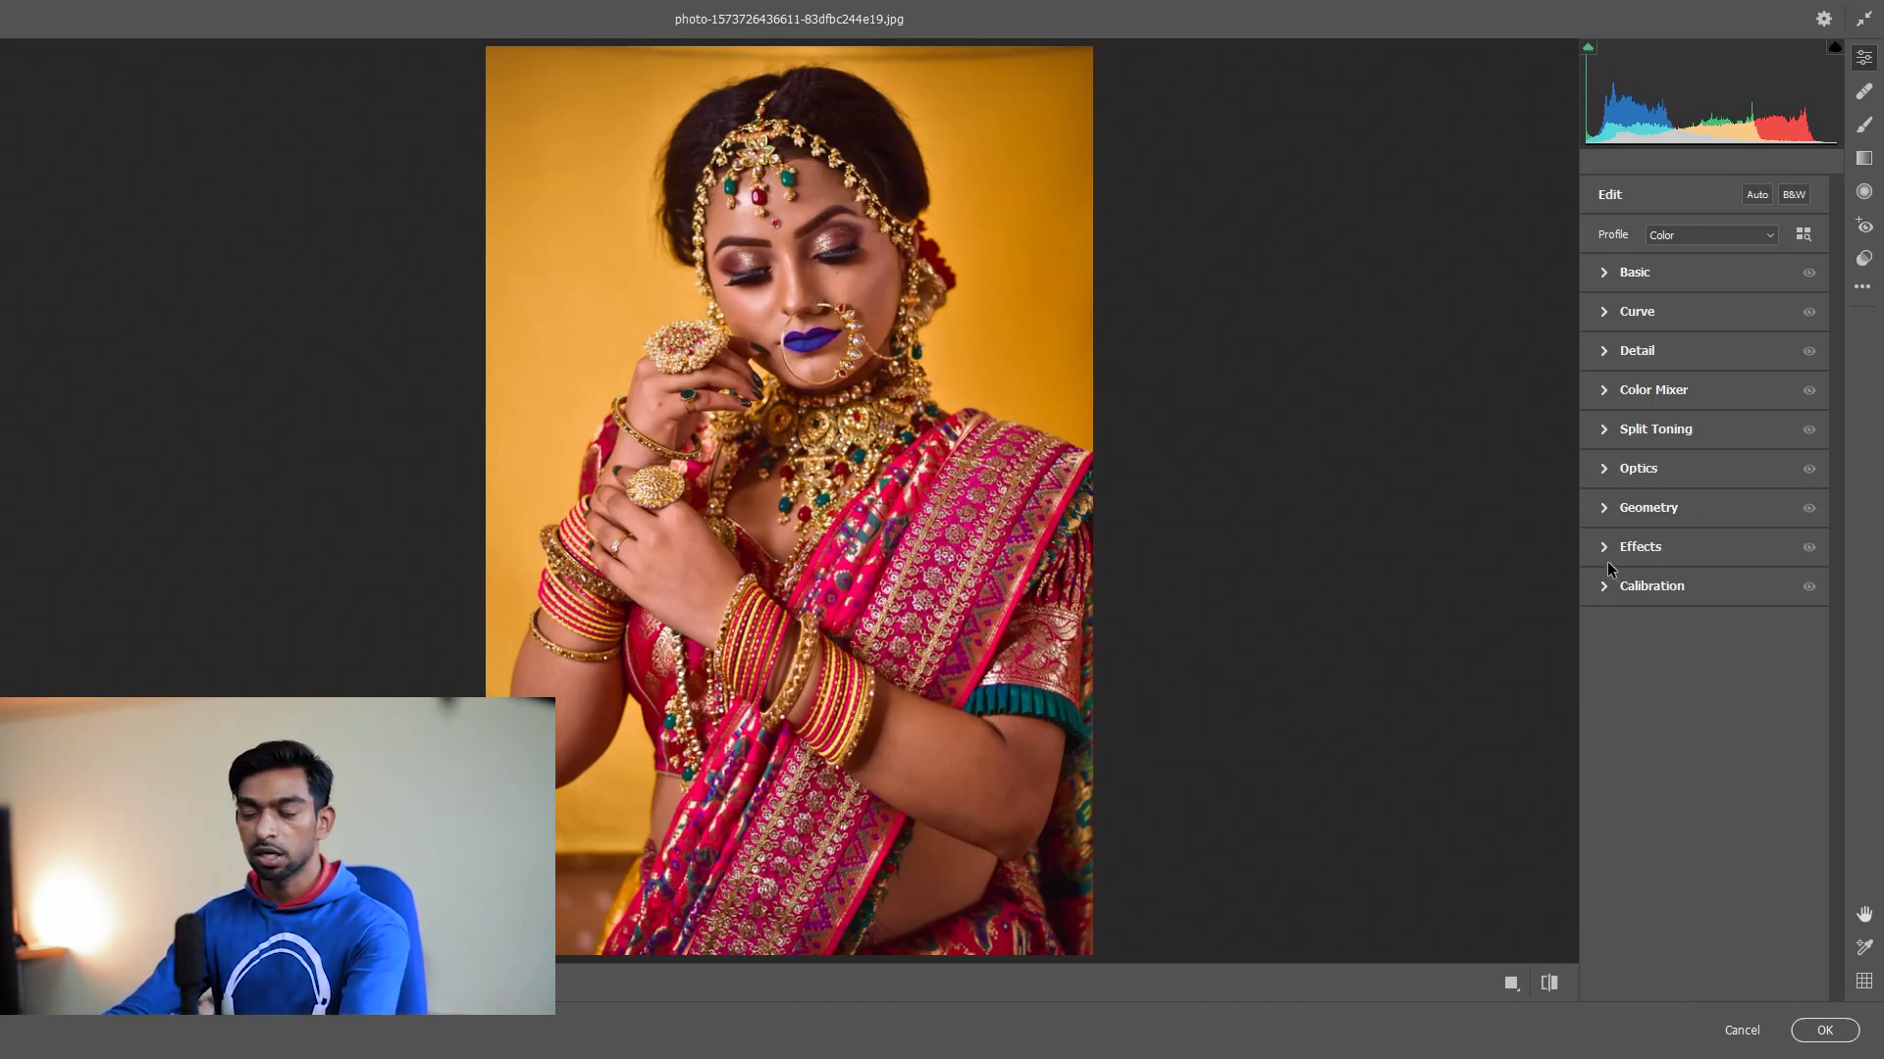
# Step: Set Calibration Blue Primary to hue -1 and saturation +12, apply Auto tone, then choose B&W
pyautogui.click(1636, 585)
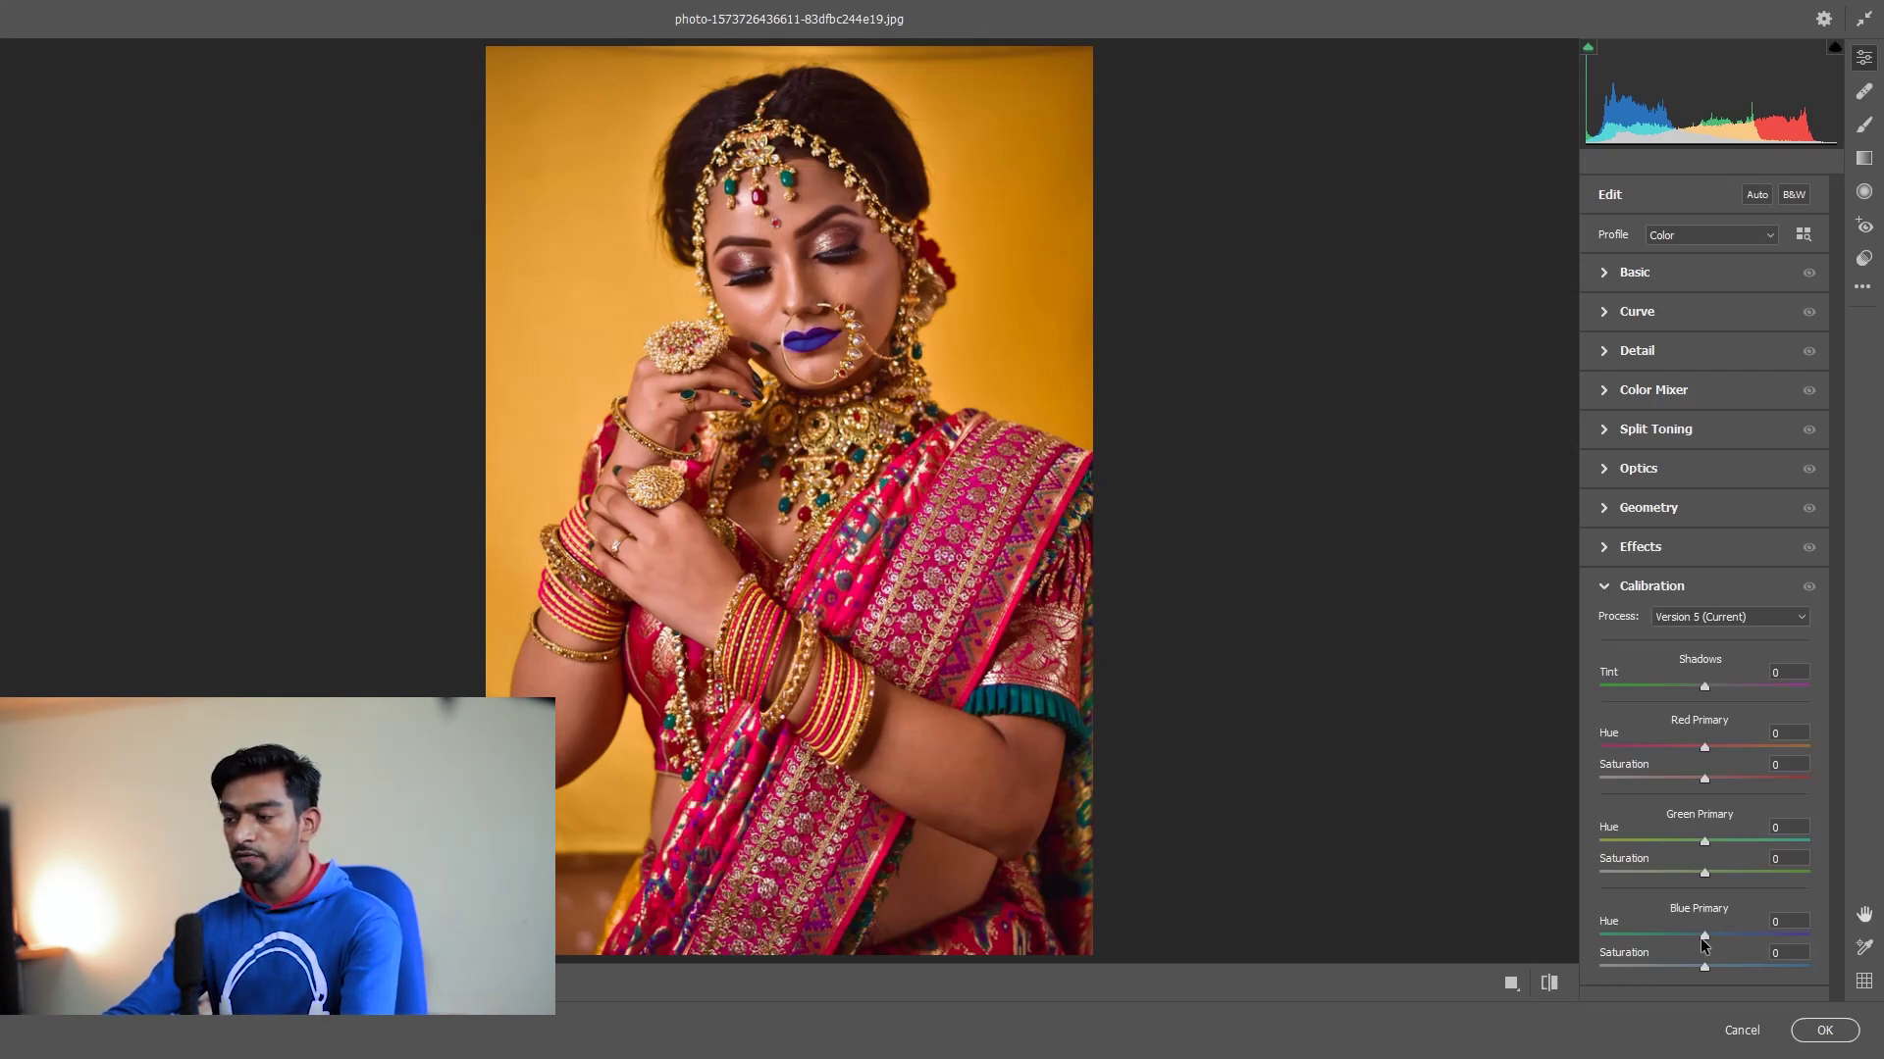
pyautogui.moveTo(1686, 945); pyautogui.dragTo(1718, 966)
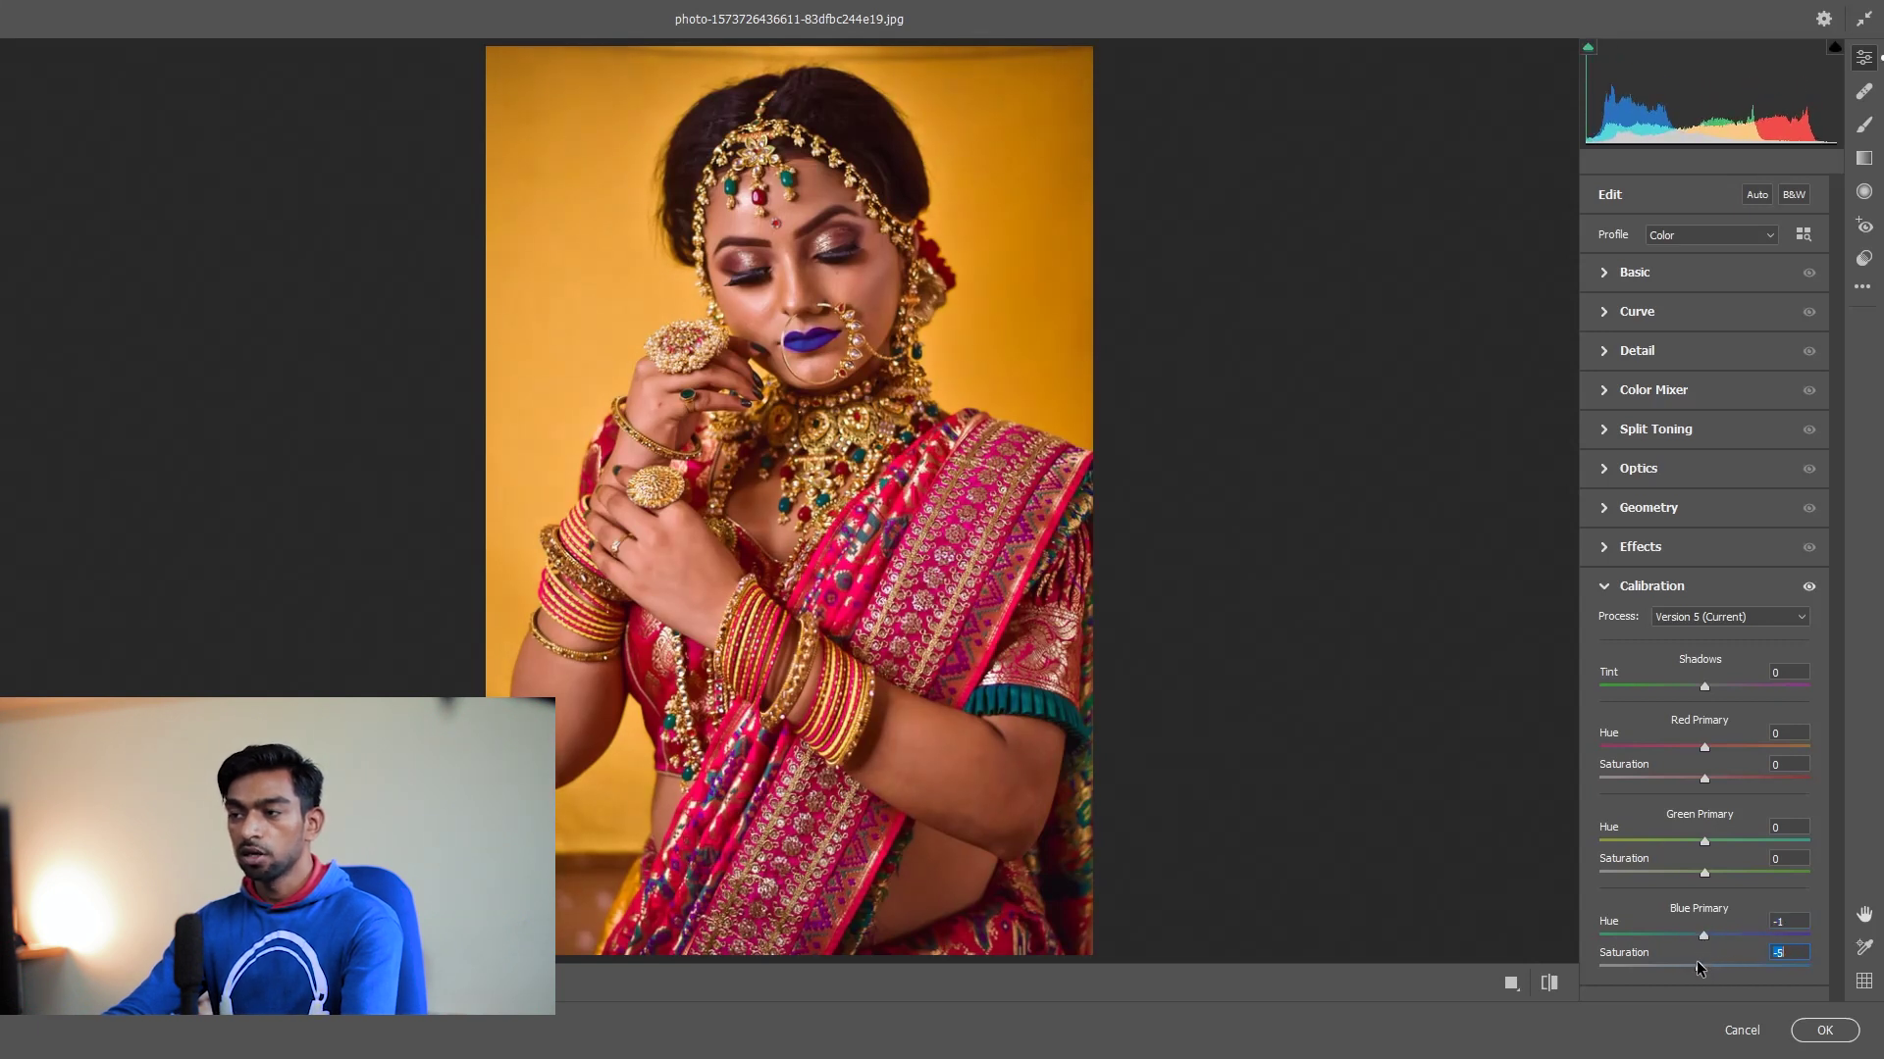
pyautogui.click(1755, 196)
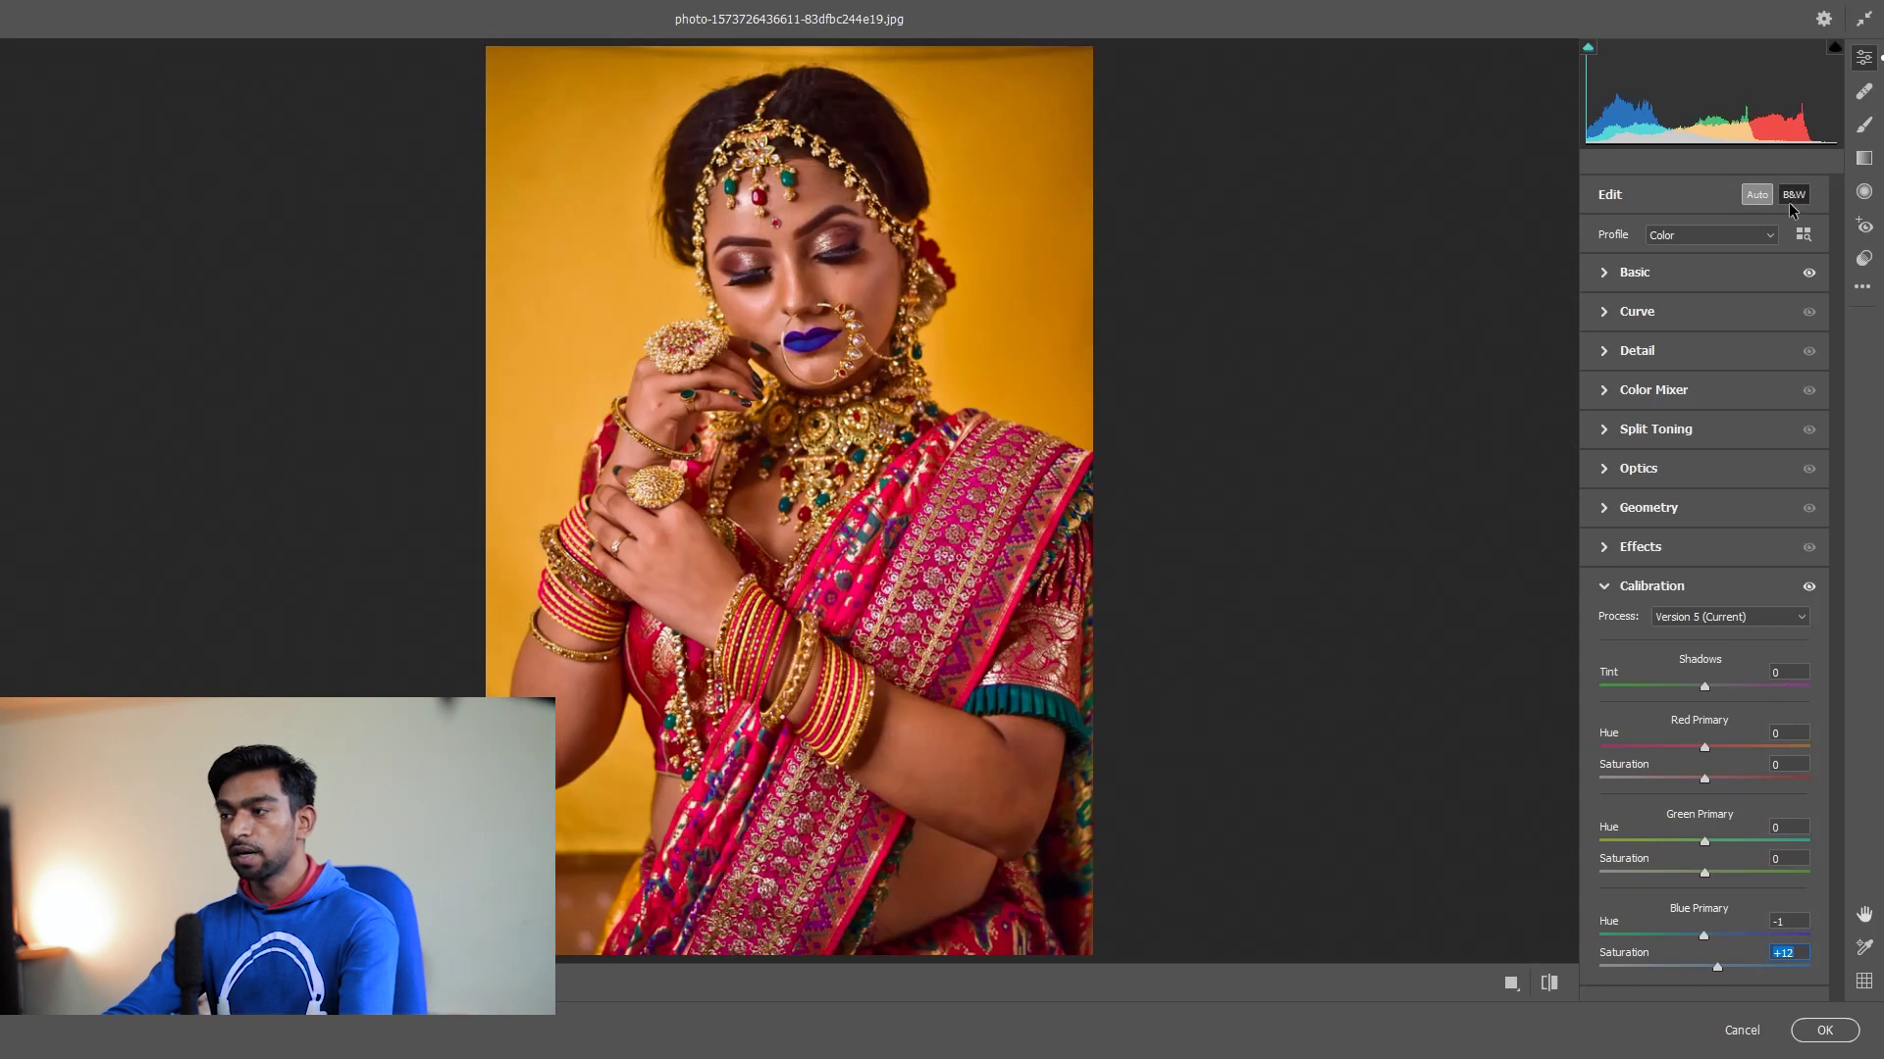
pyautogui.click(1788, 200)
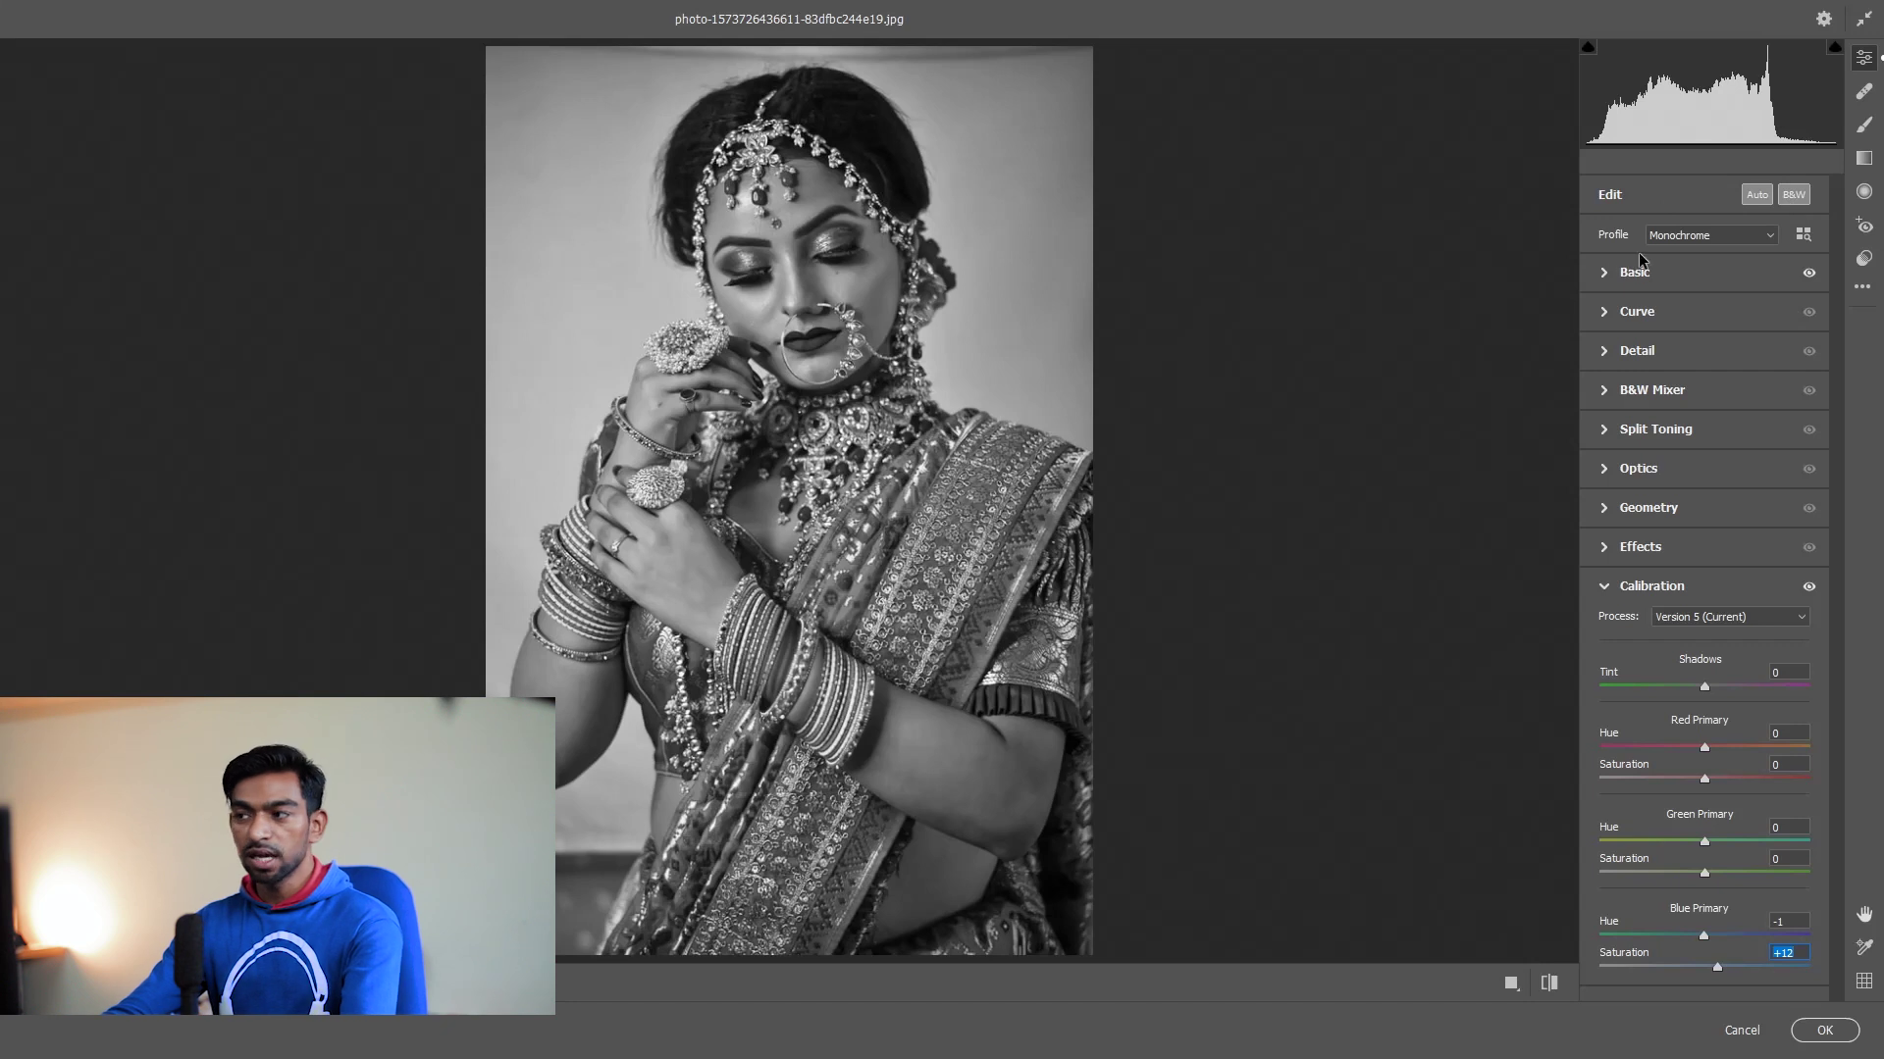
# Step: Apply the B&W 03 profile at amount 100 from the profile browser's B&W group
pyautogui.click(1803, 235)
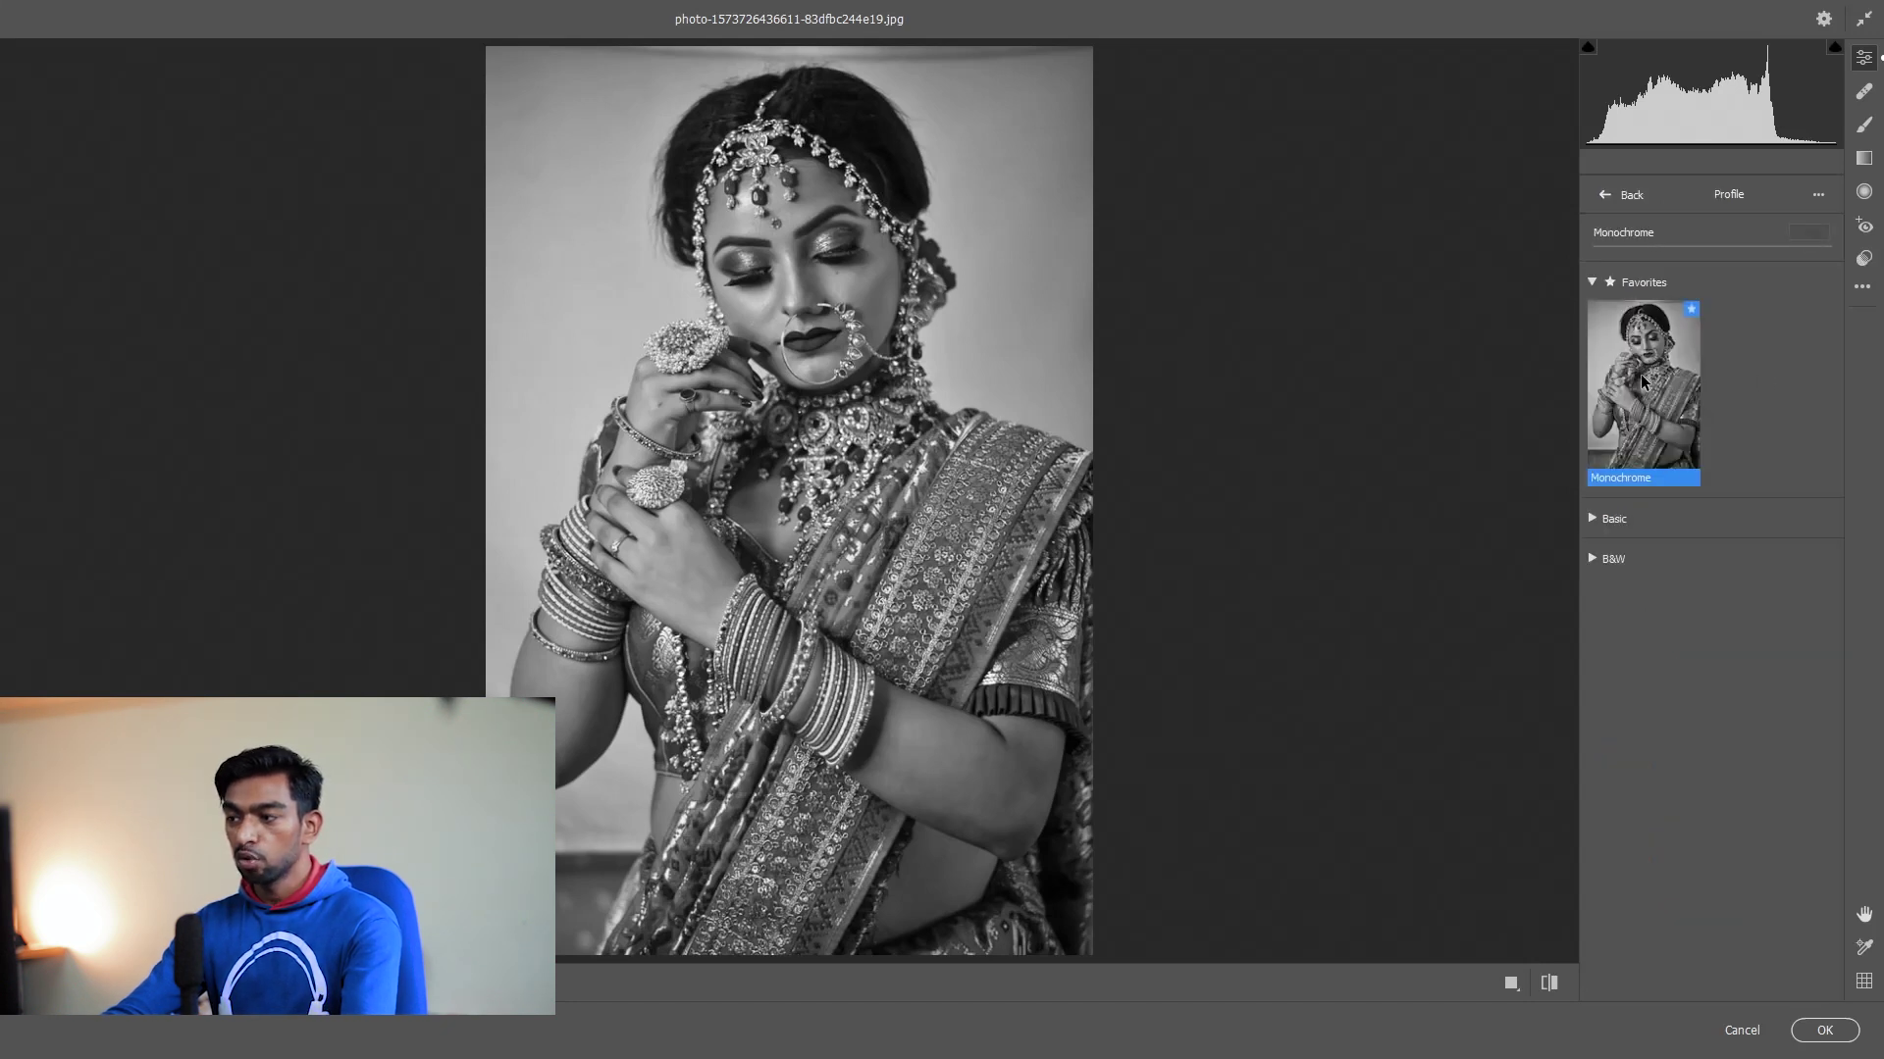
pyautogui.click(1599, 519)
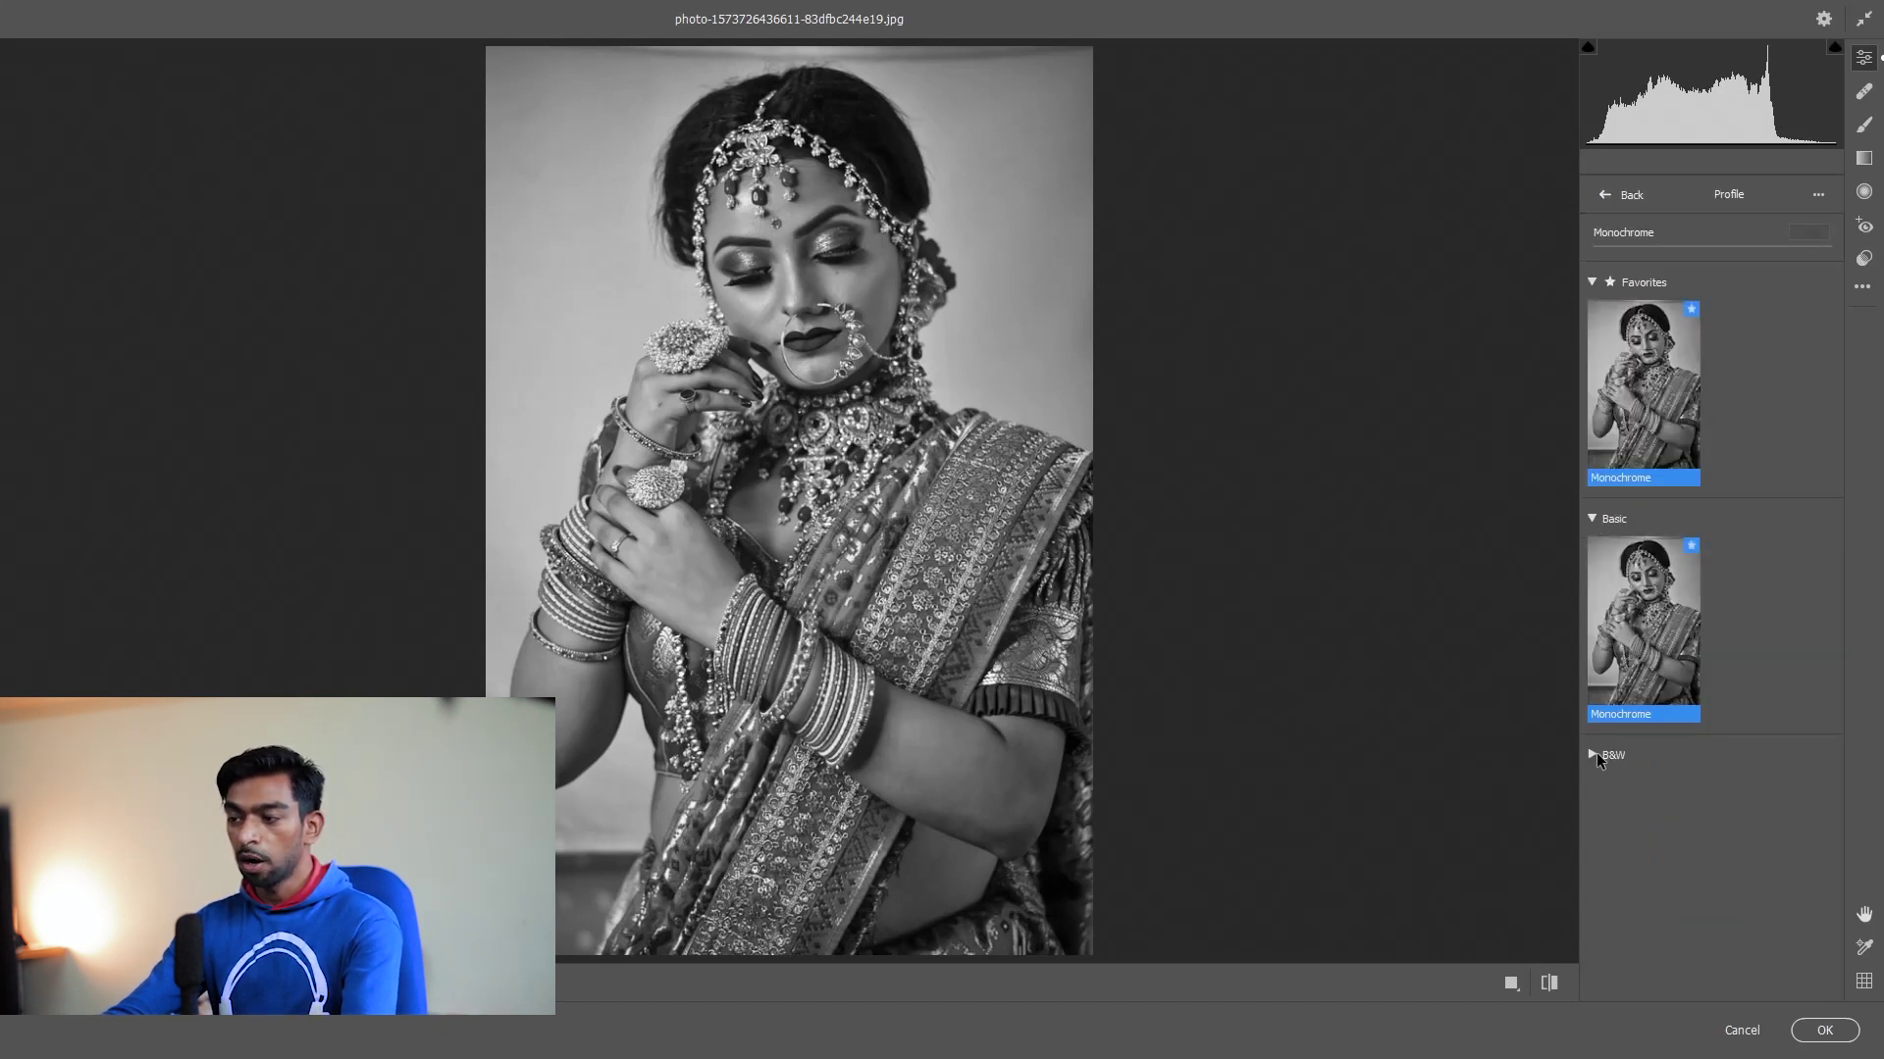
pyautogui.click(1609, 755)
pyautogui.scroll(-2, 1628, 745)
pyautogui.scroll(-2, 1639, 741)
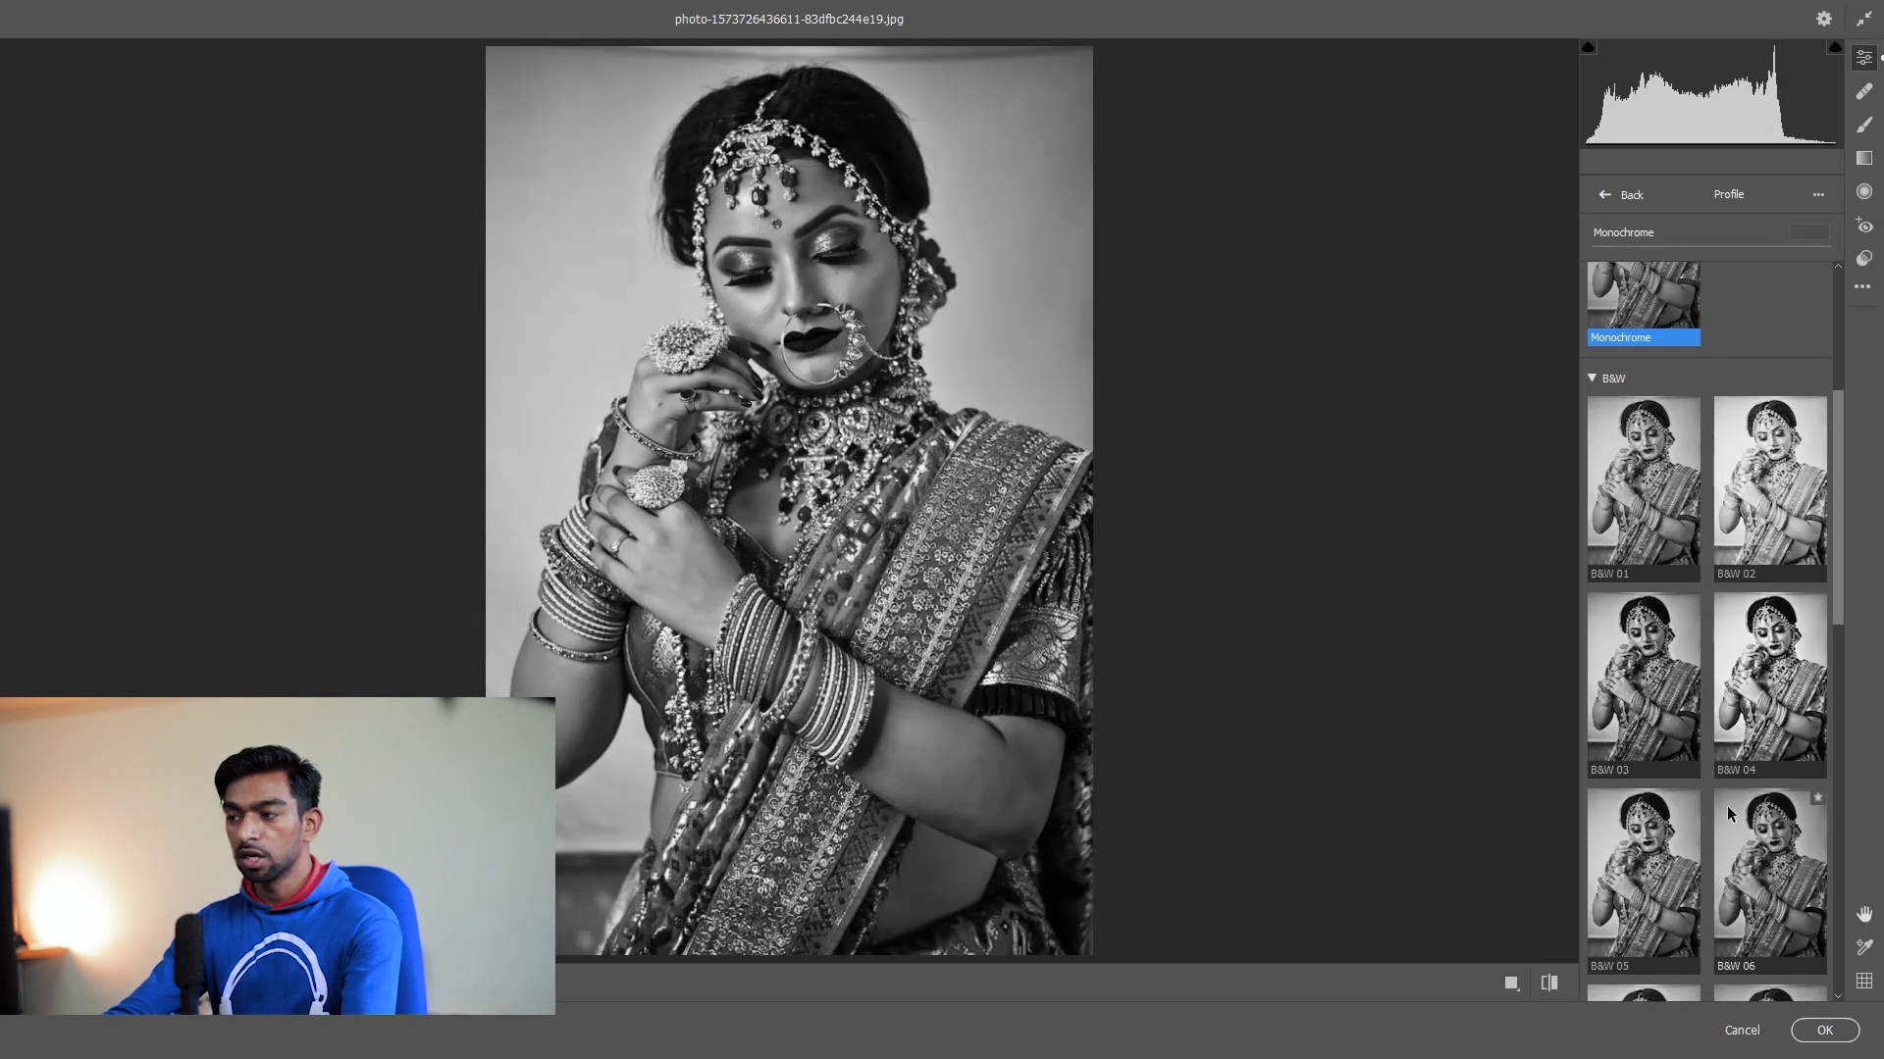
pyautogui.click(1697, 699)
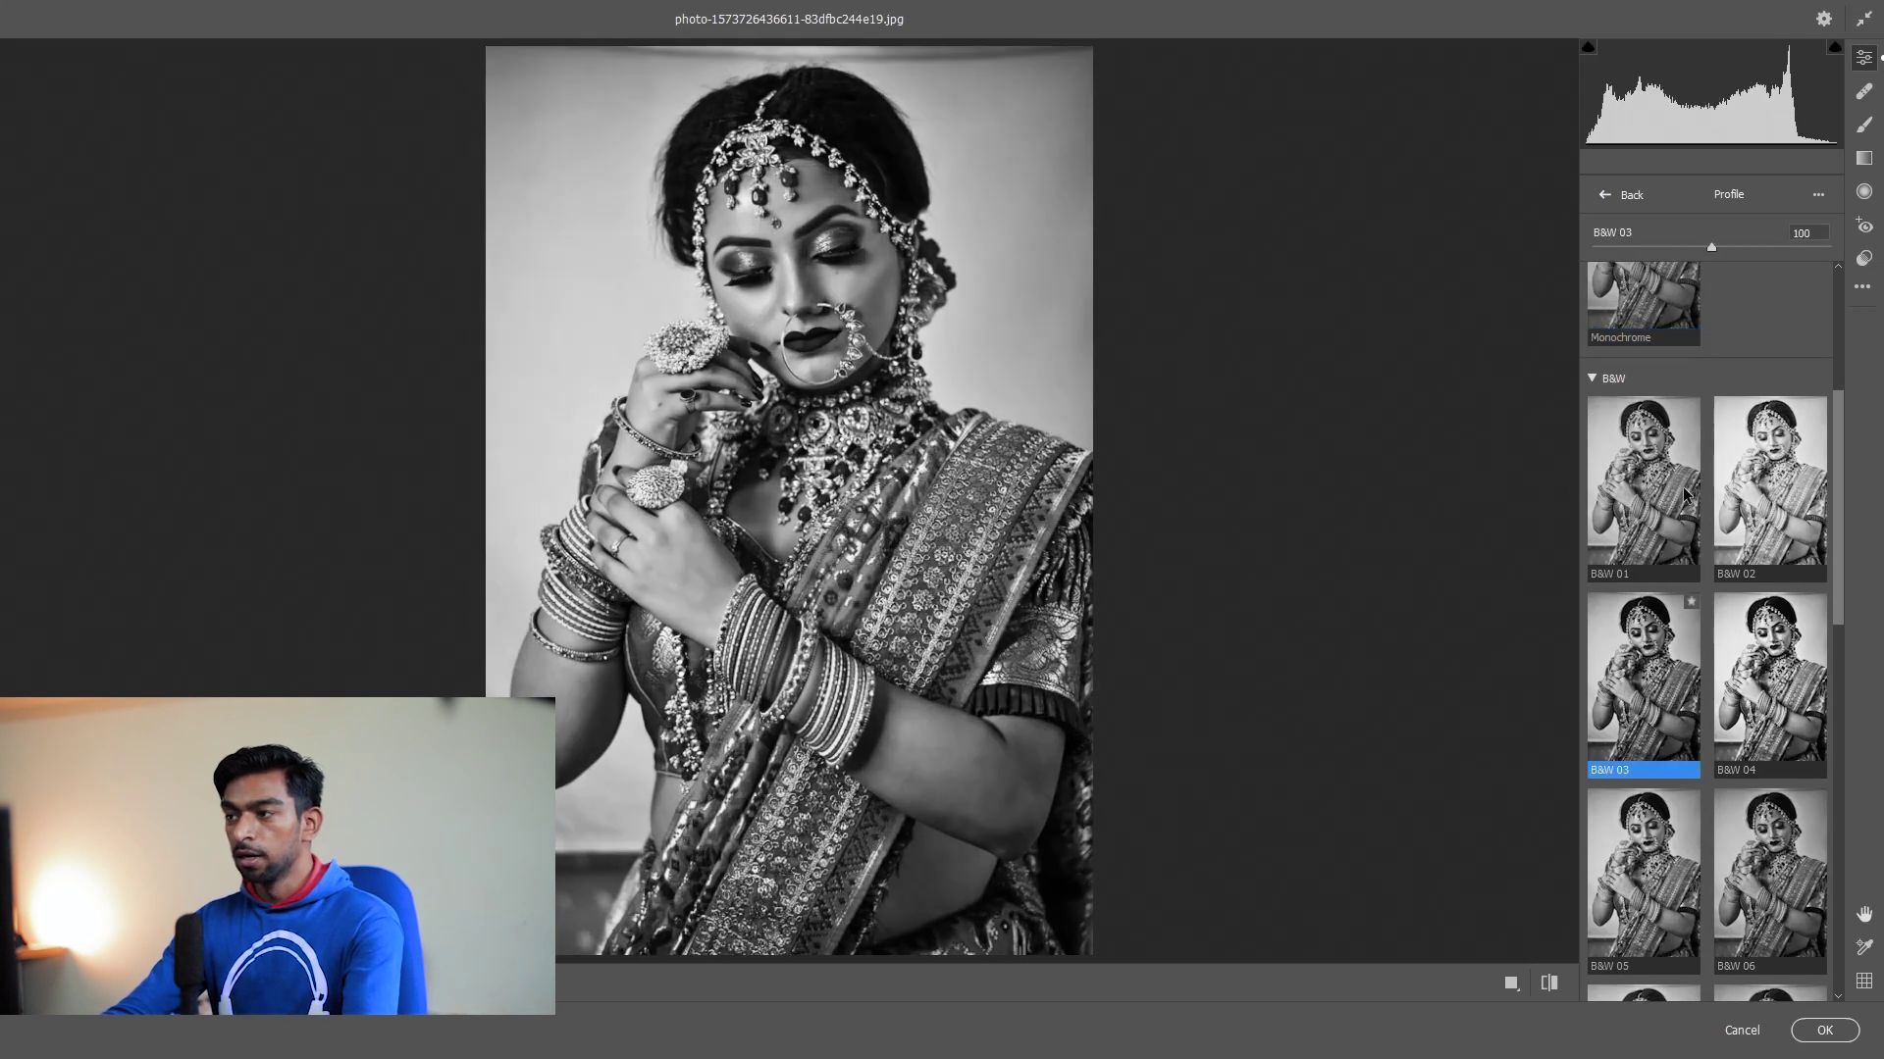
pyautogui.click(1618, 198)
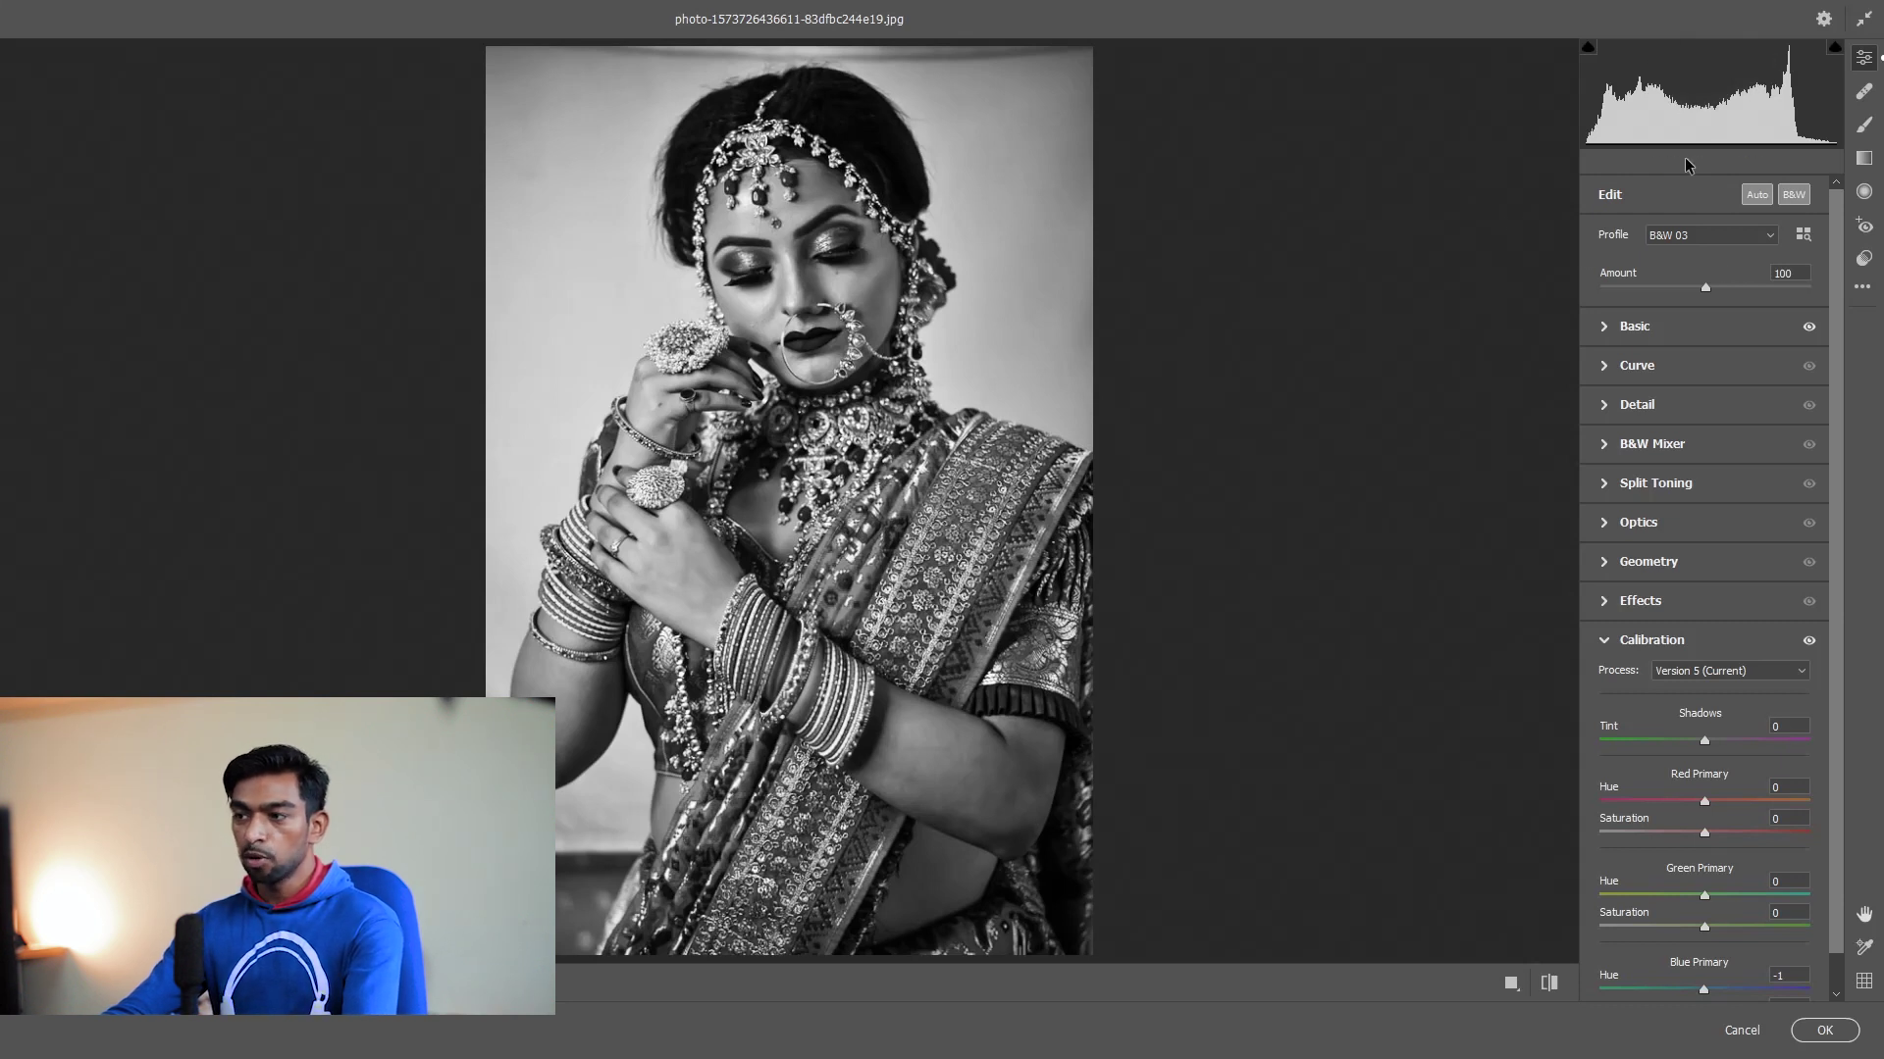
pyautogui.click(1864, 19)
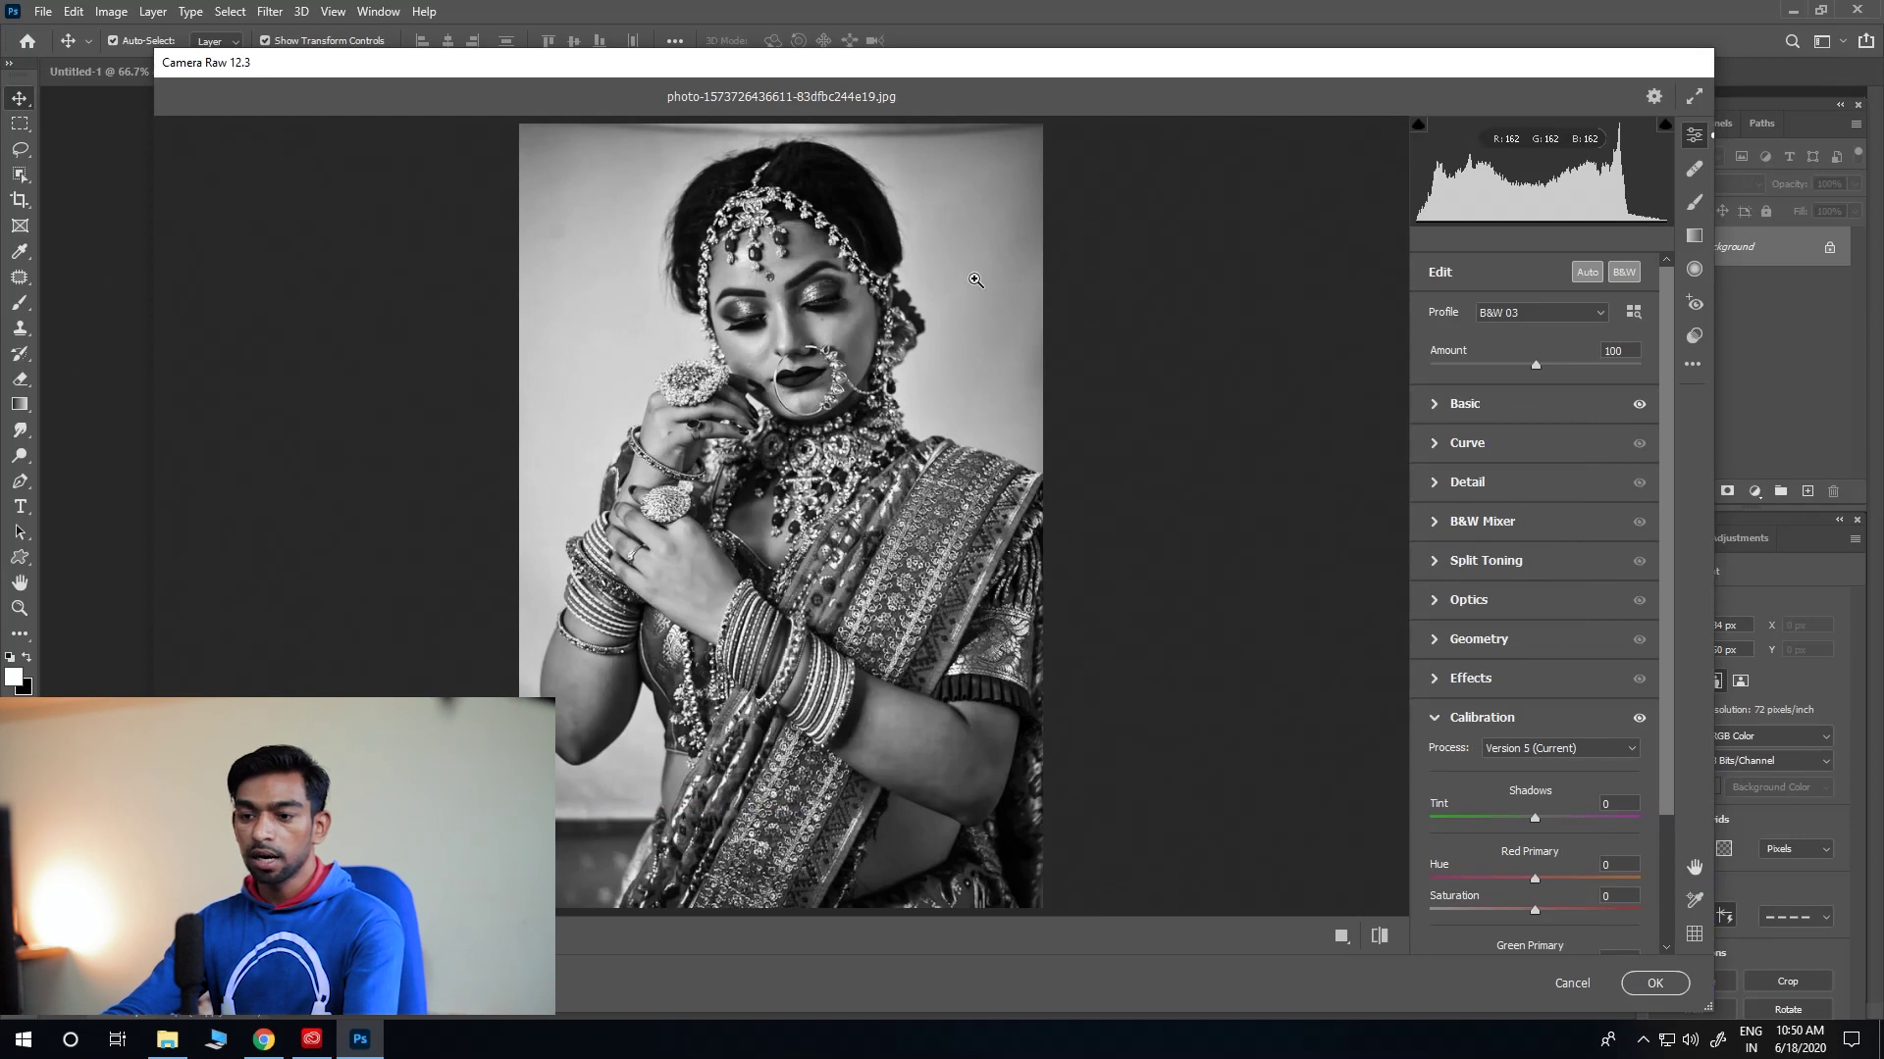
# Step: Restore full-screen editing and show the colour original beside the B&W 03 version
pyautogui.click(1683, 91)
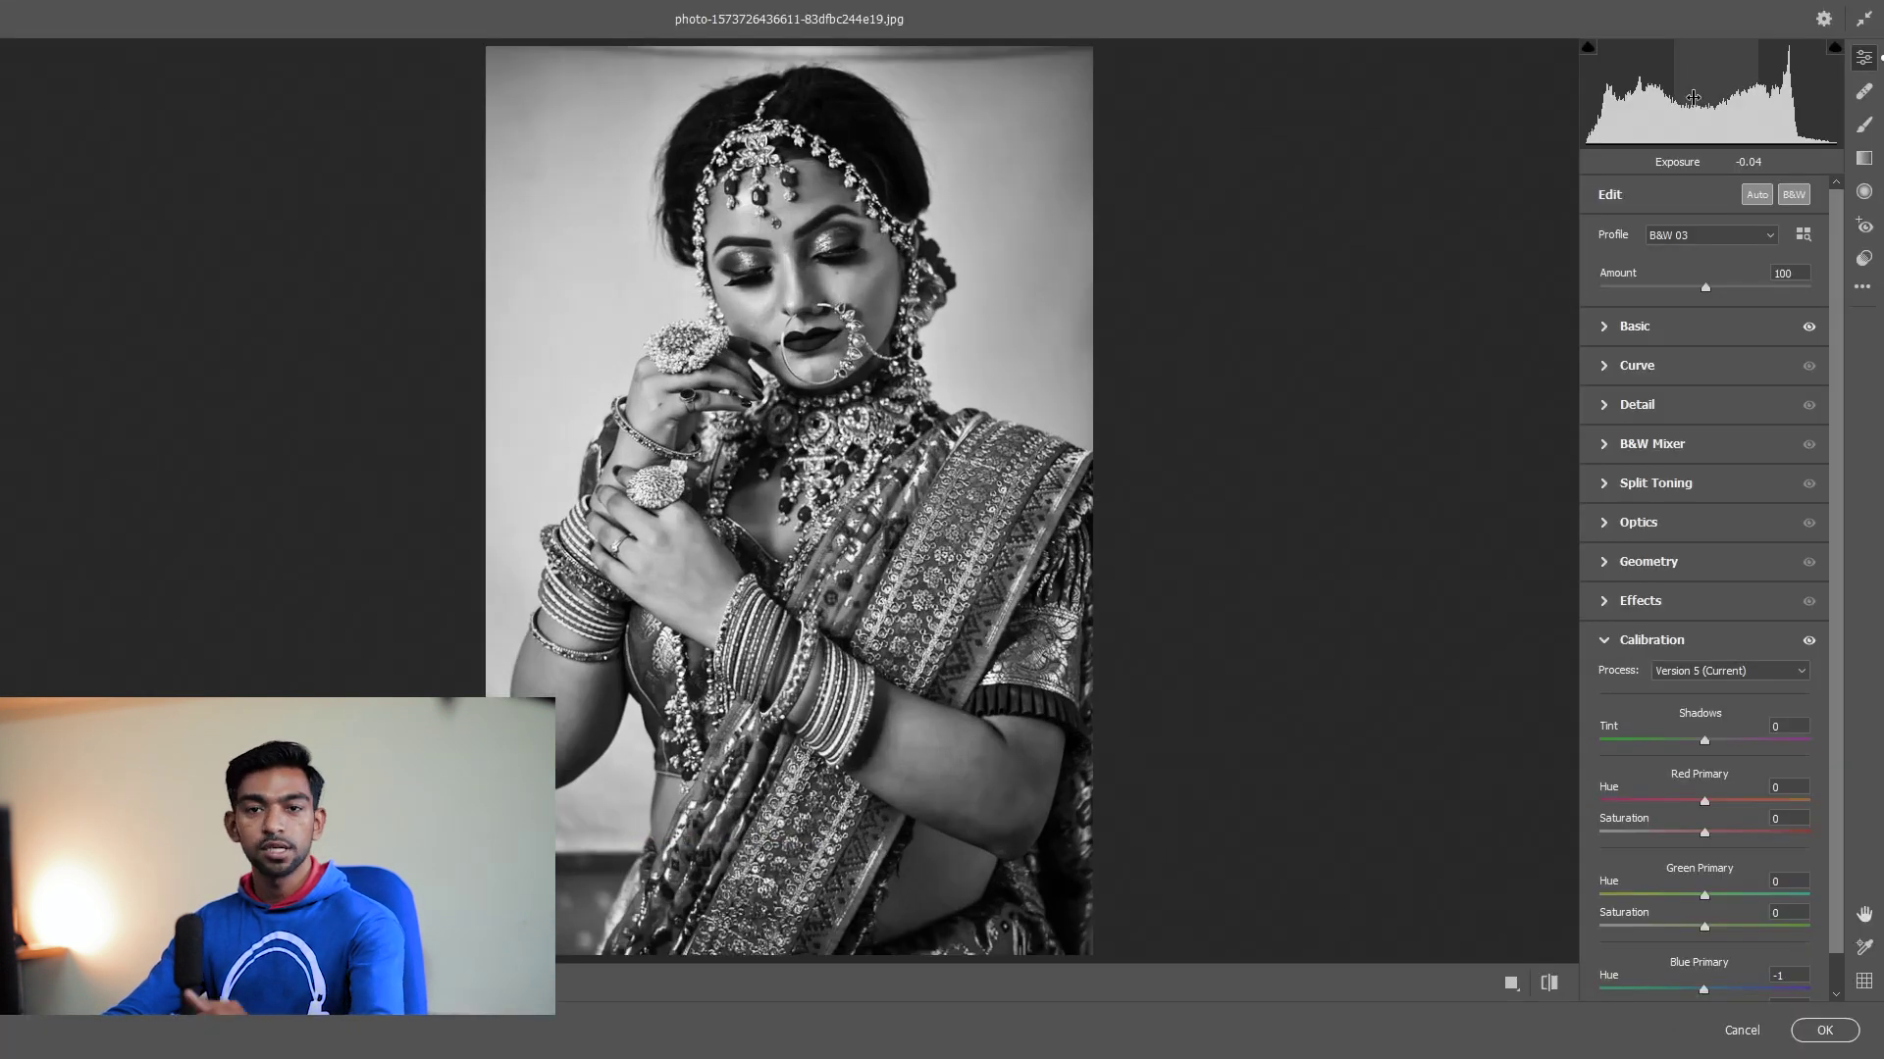
pyautogui.click(1508, 983)
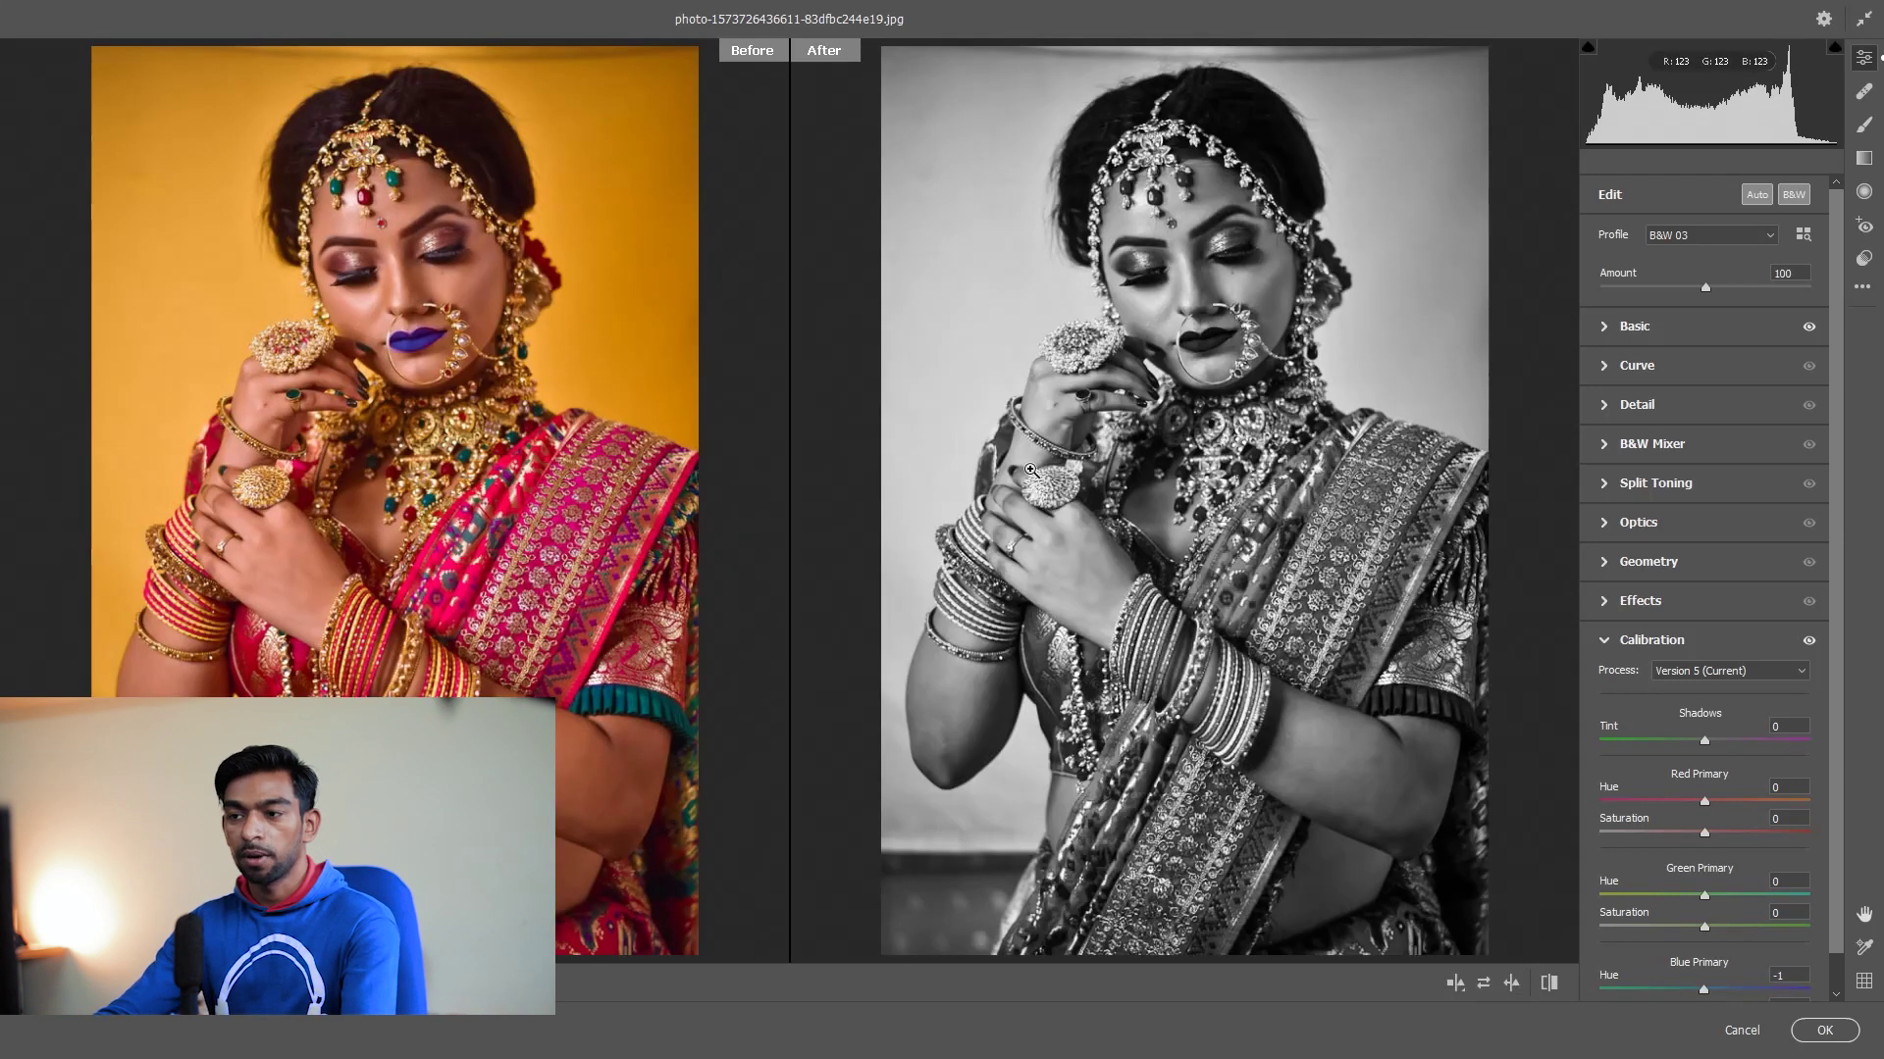